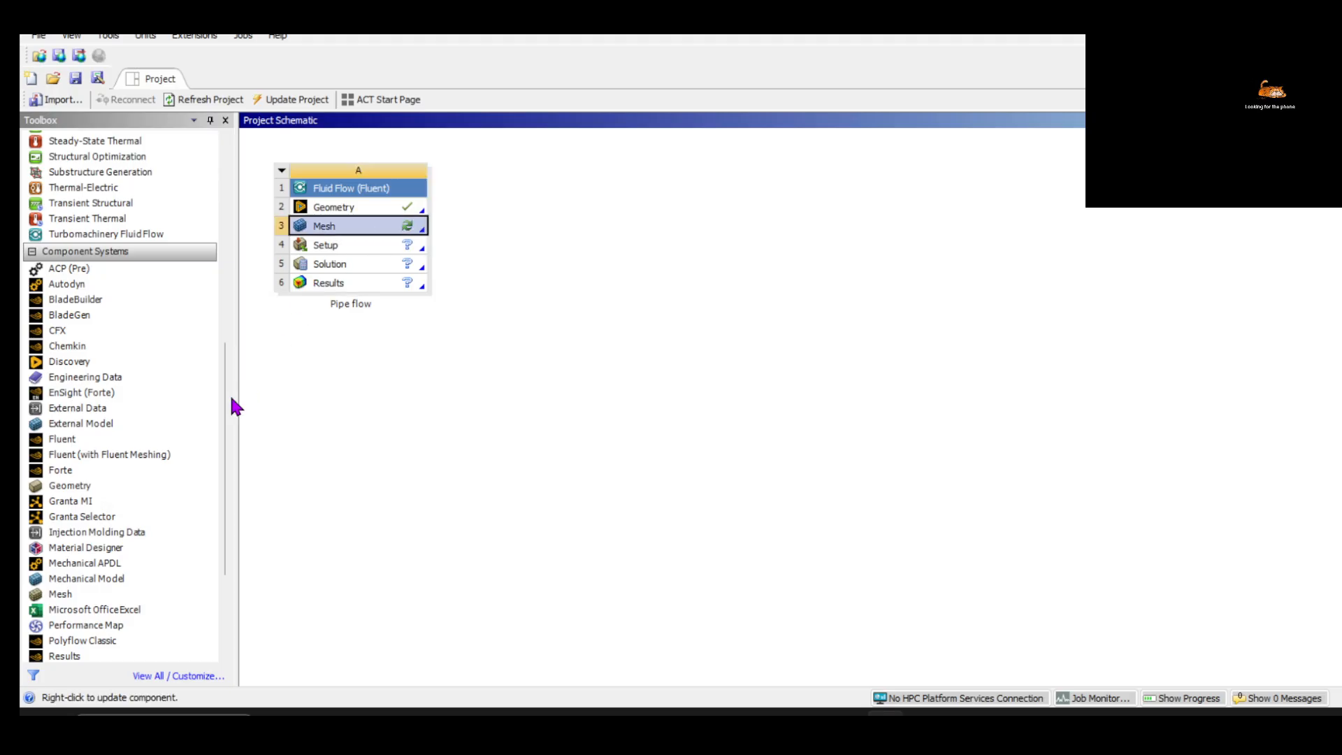
# Try out a standalone Mesh component system linked to the Pipe flow geometry and delete it
pyautogui.moveTo(91, 598); pyautogui.dragTo(590, 210)
pyautogui.moveTo(418, 208); pyautogui.dragTo(512, 209)
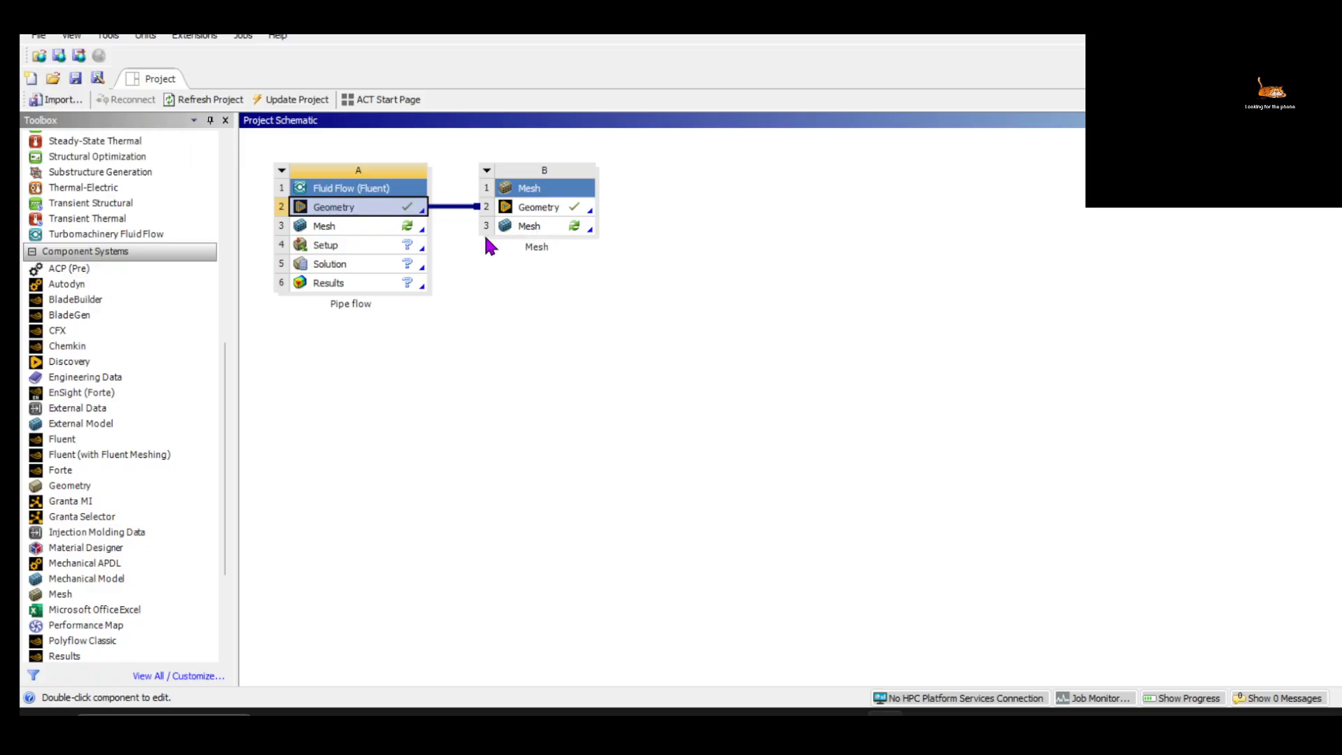
pyautogui.click(486, 172)
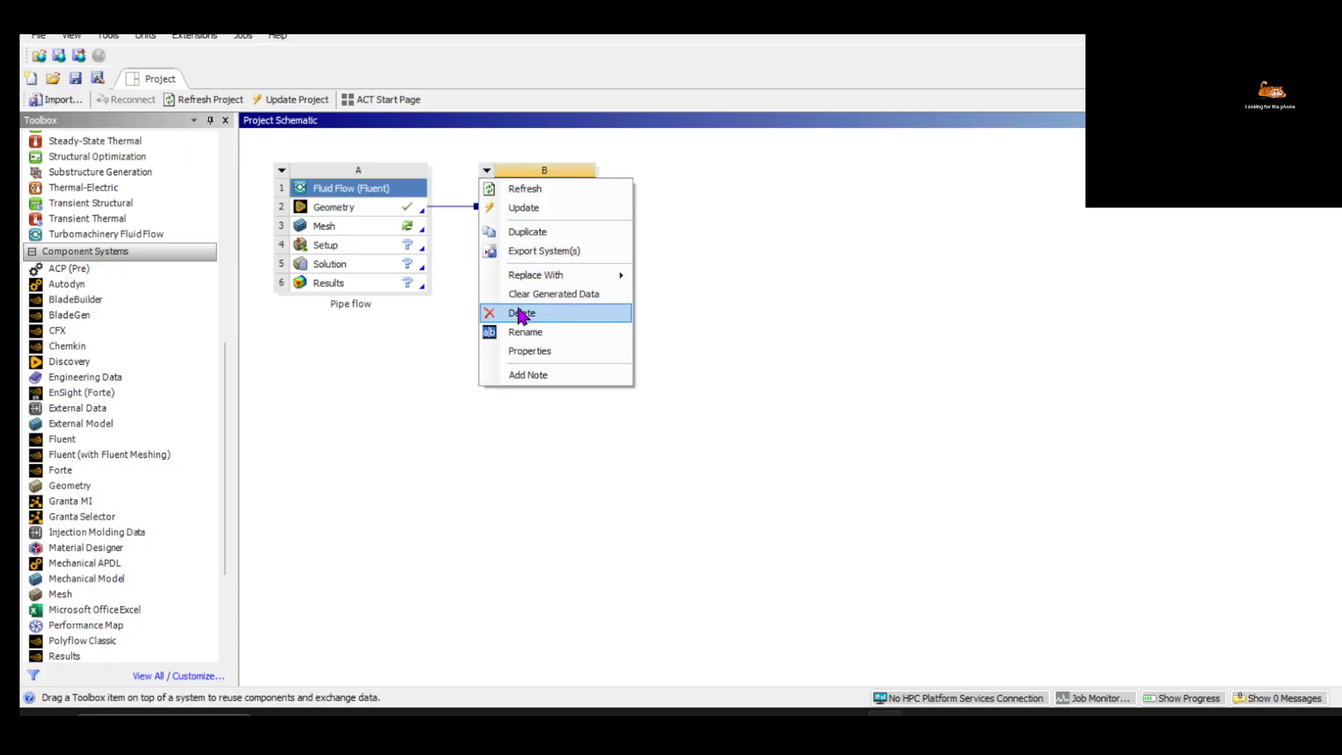
pyautogui.click(520, 313)
pyautogui.click(707, 391)
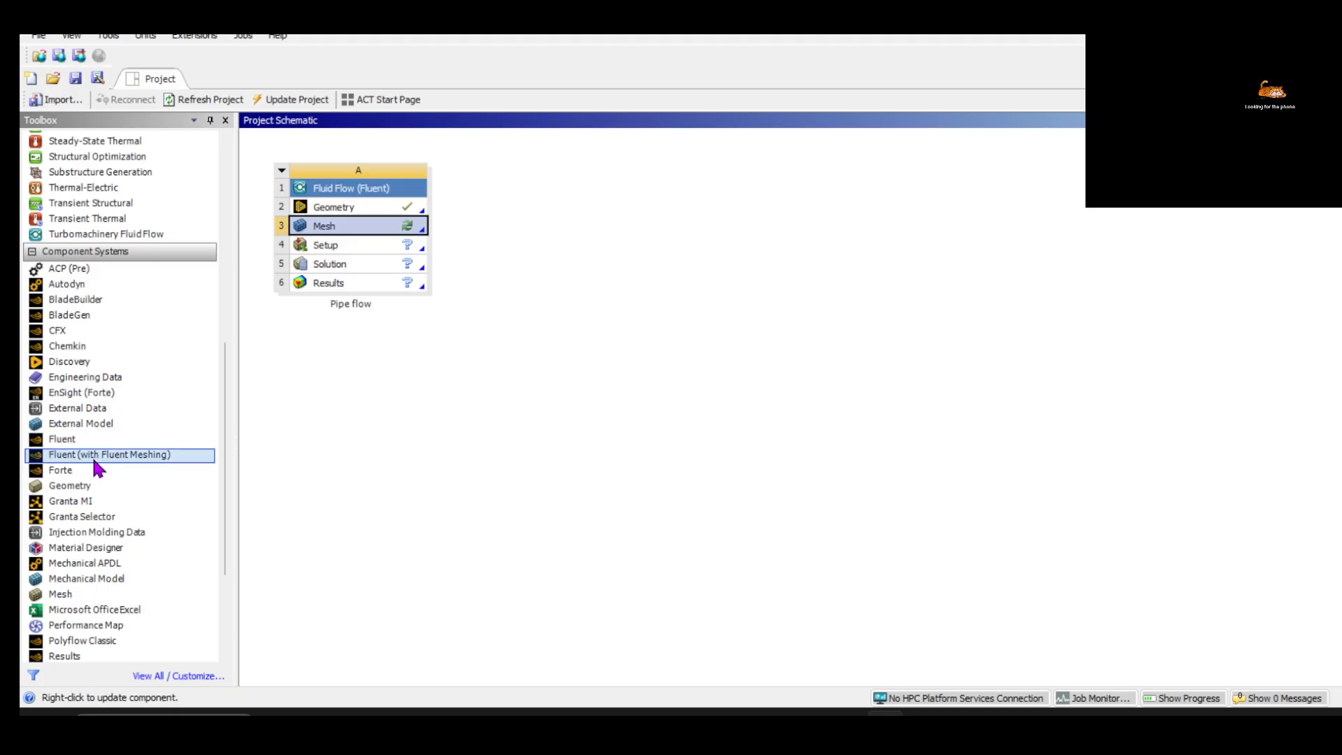
# Try out a Fluent (with Fluent Meshing) component system in the project schematic and delete it
pyautogui.moveTo(102, 461); pyautogui.dragTo(533, 260)
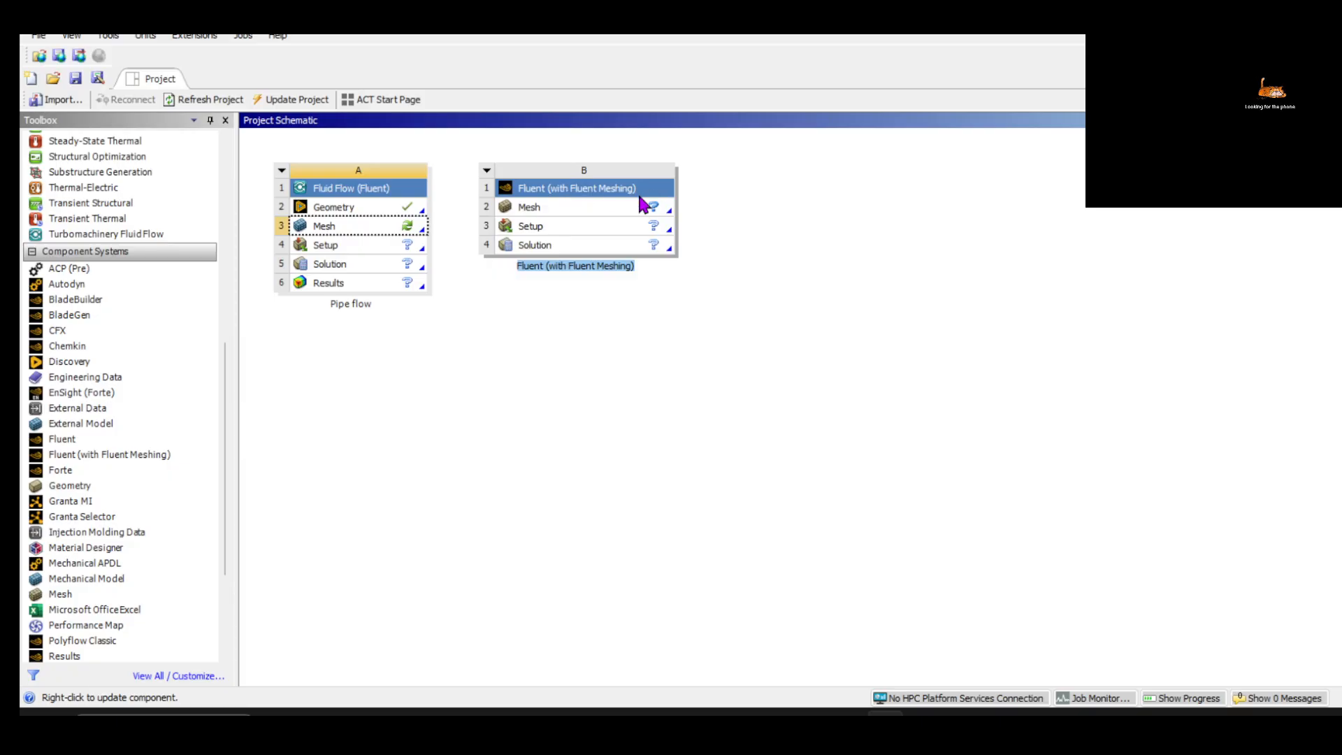
pyautogui.click(505, 189)
pyautogui.rightClick(505, 189)
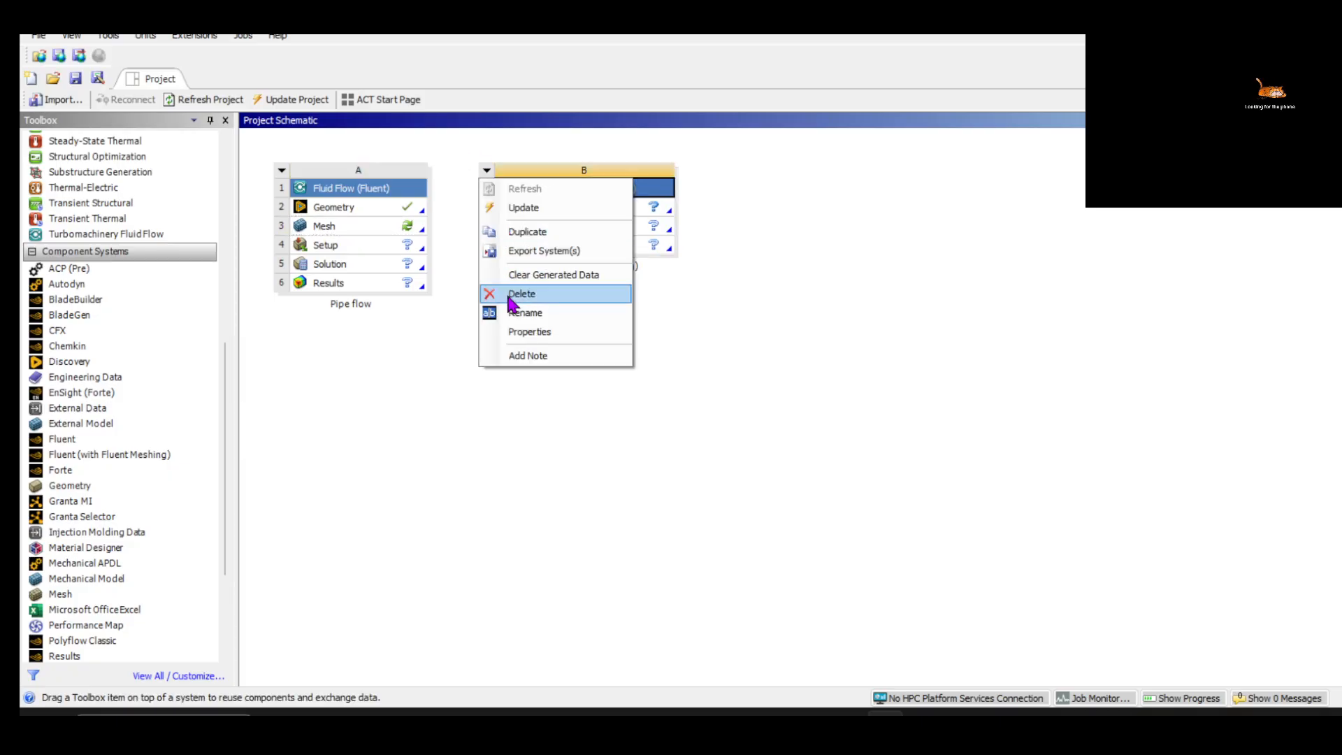
pyautogui.click(521, 294)
pyautogui.click(701, 394)
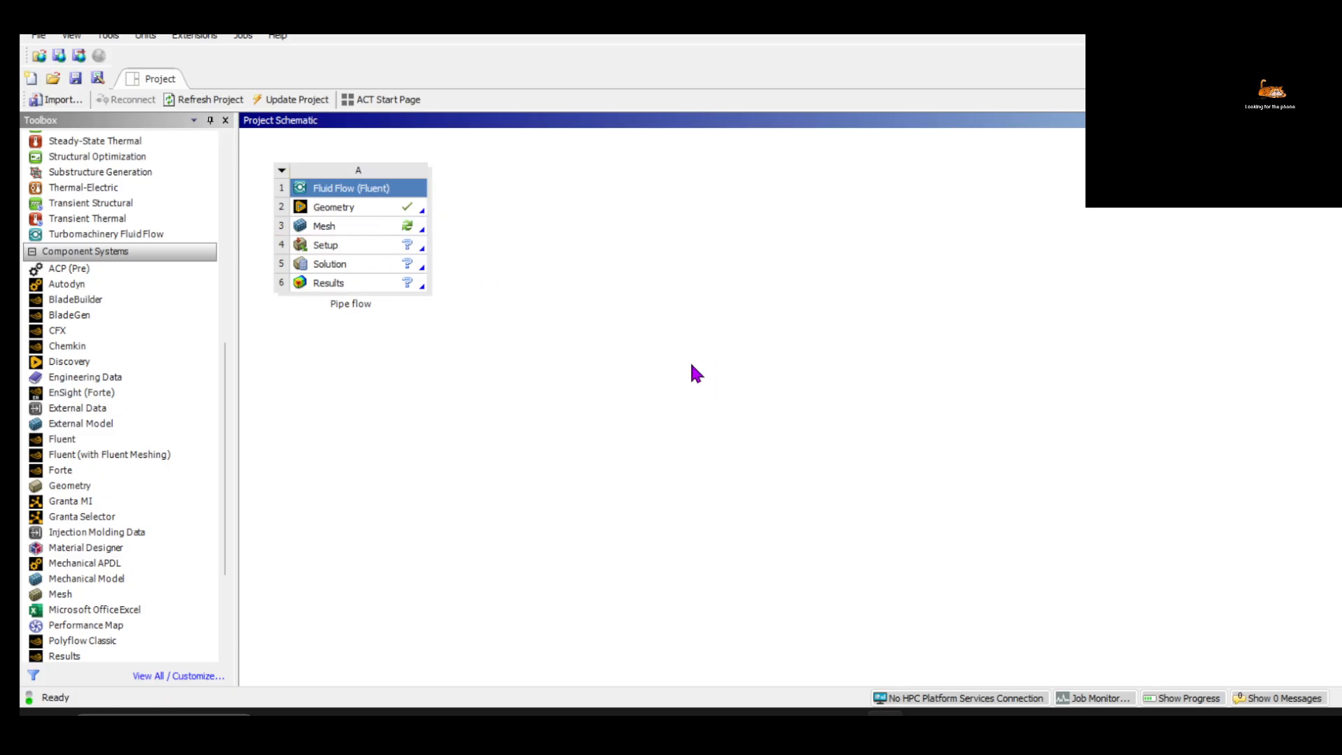
# Save the project and open the Mesh cell of the Pipe flow system for editing
pyautogui.hotkey('ctrl', 's')
pyautogui.doubleClick(366, 225)
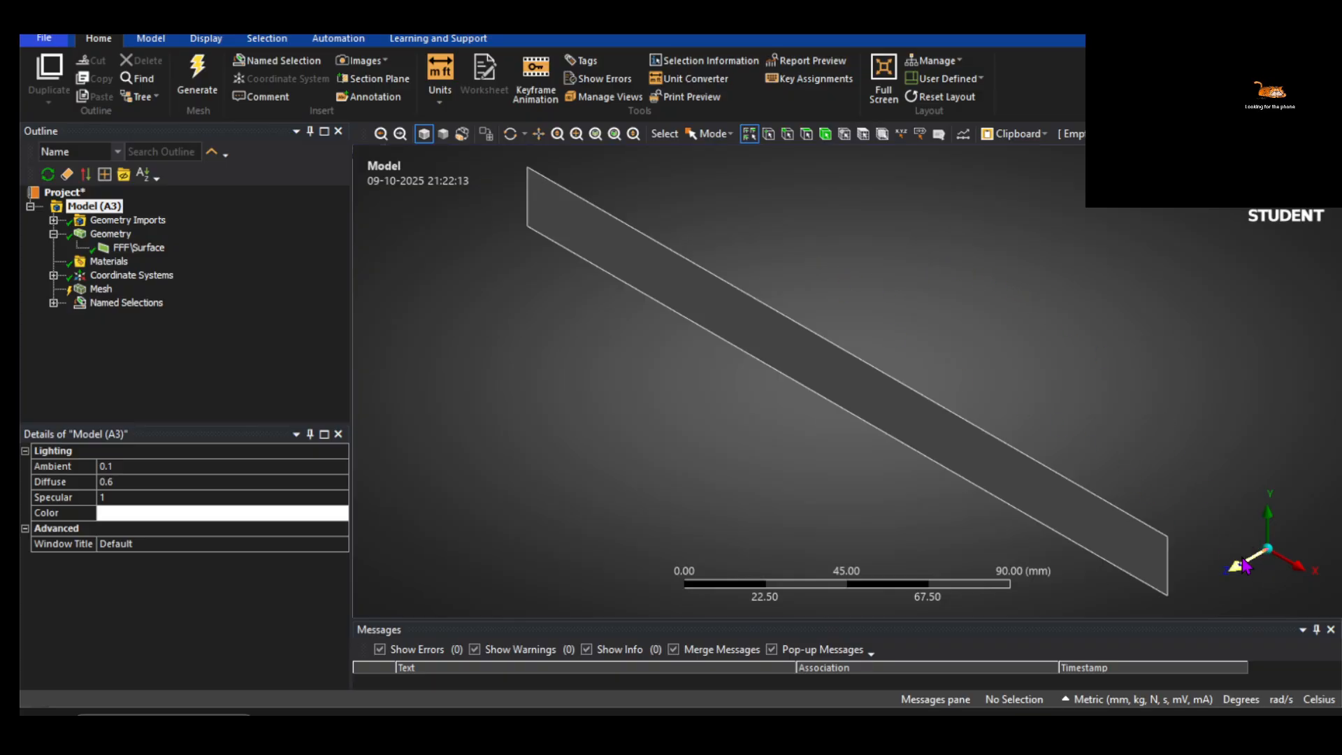
pyautogui.click(1245, 565)
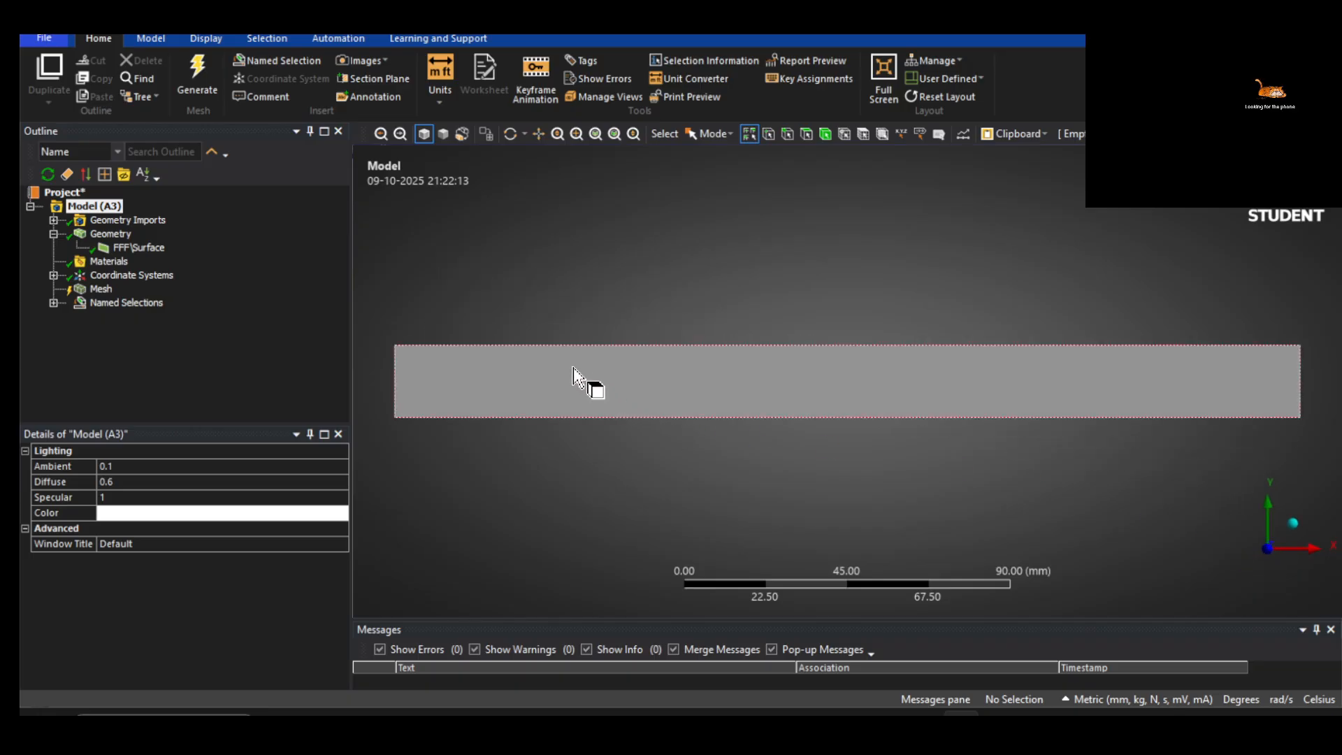
# Examine the model's geometry import, surface body, materials, global coordinate system and named selections
pyautogui.click(53, 220)
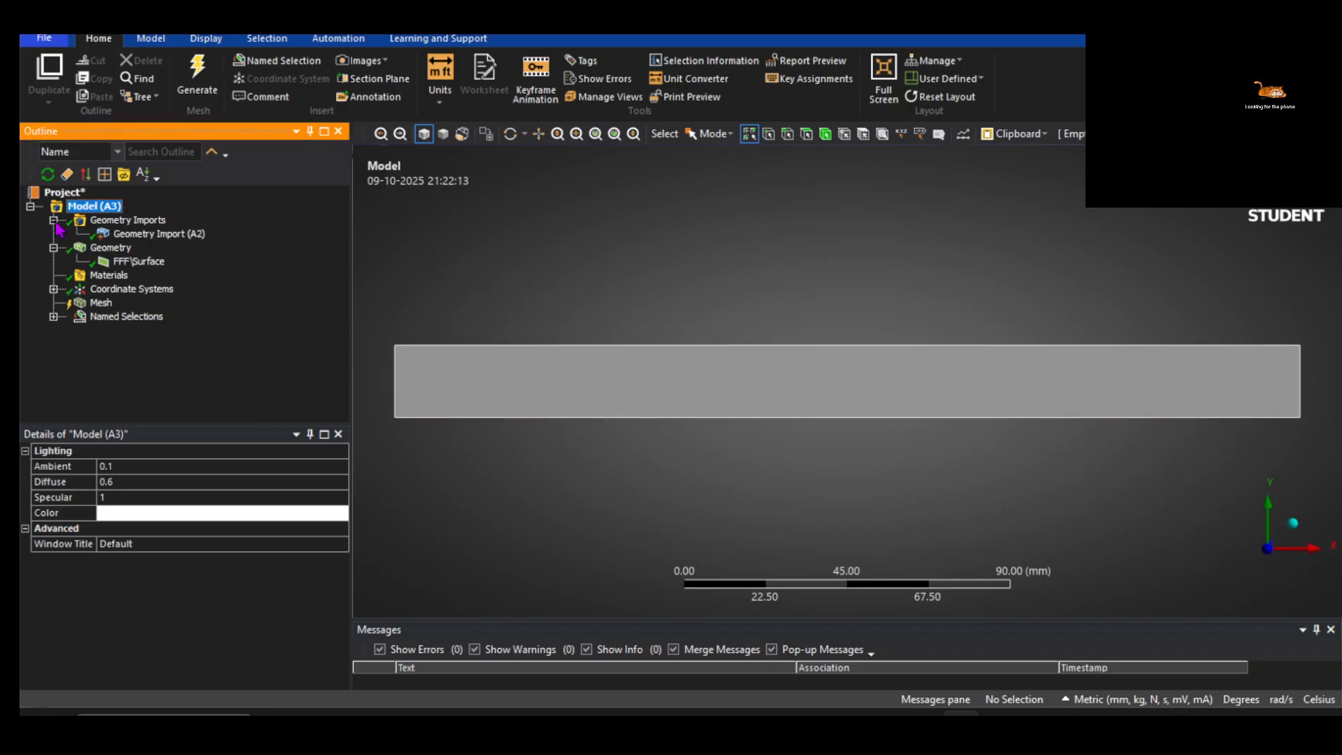
pyautogui.click(101, 235)
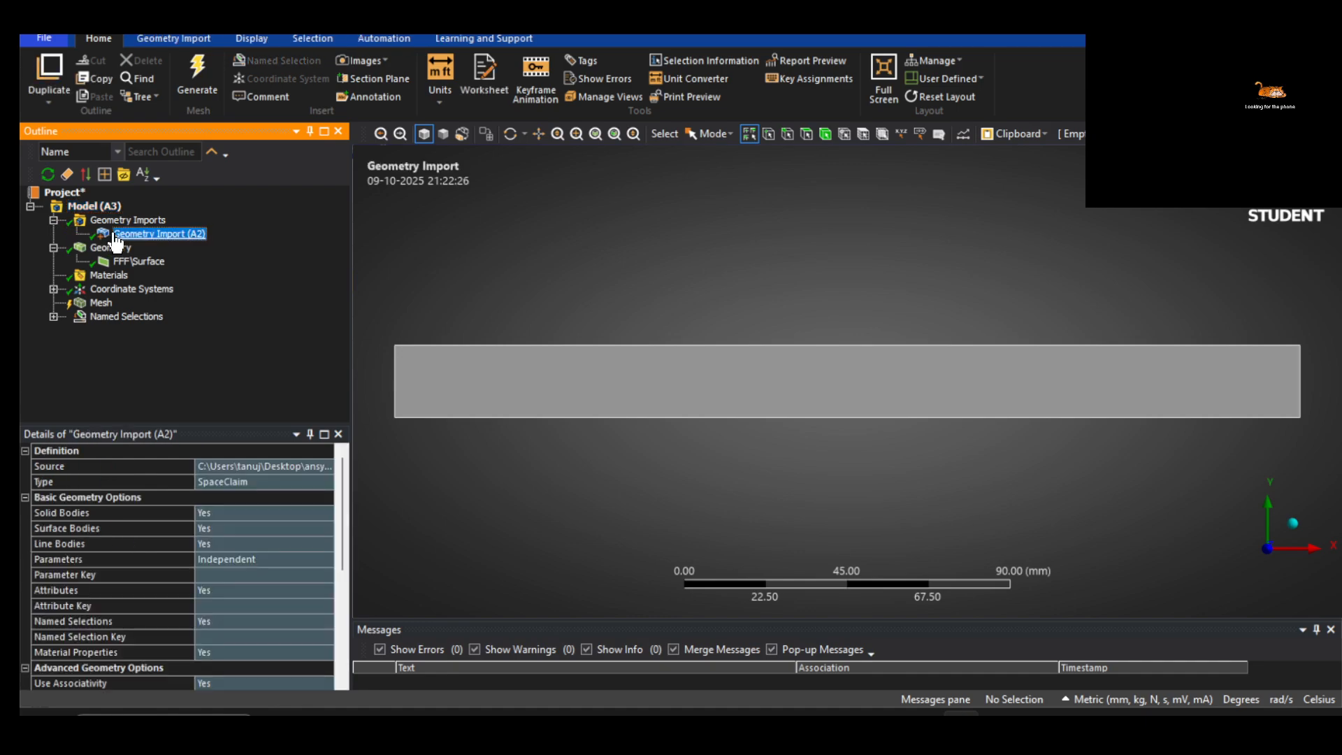
pyautogui.click(53, 220)
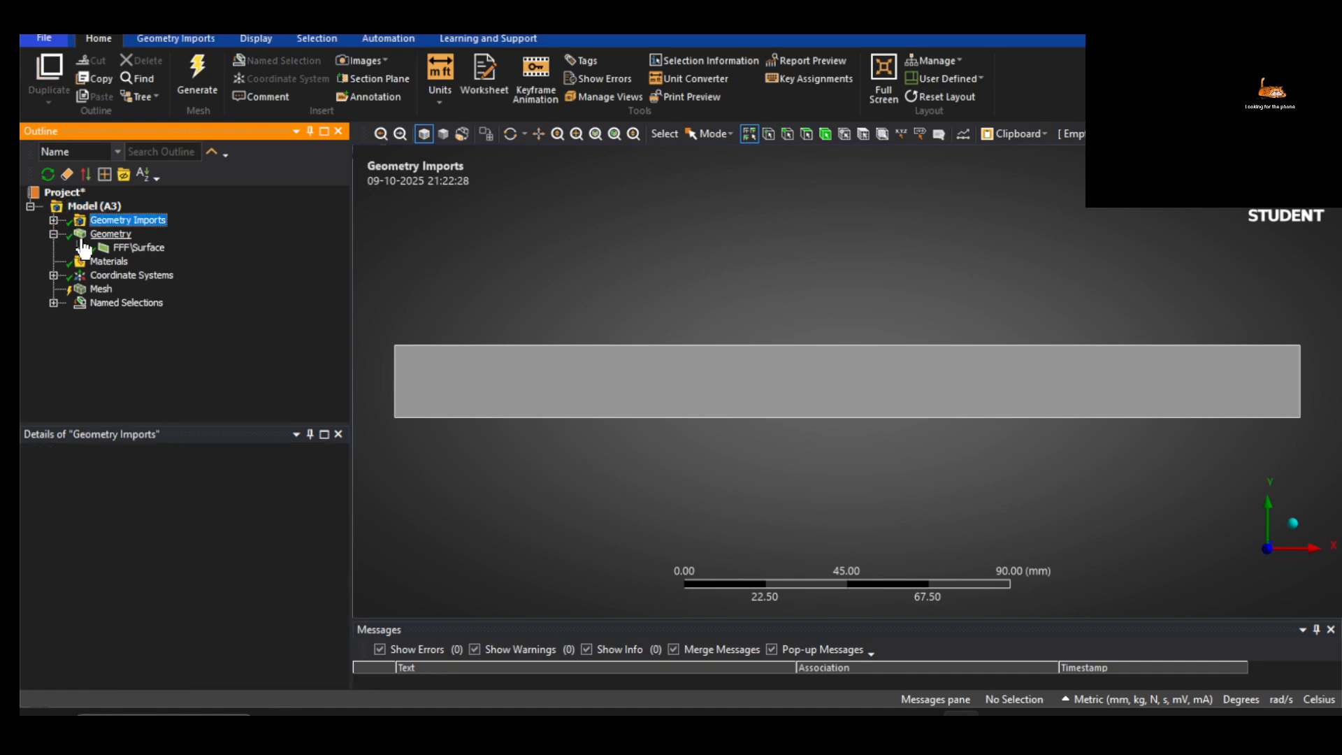
pyautogui.click(134, 249)
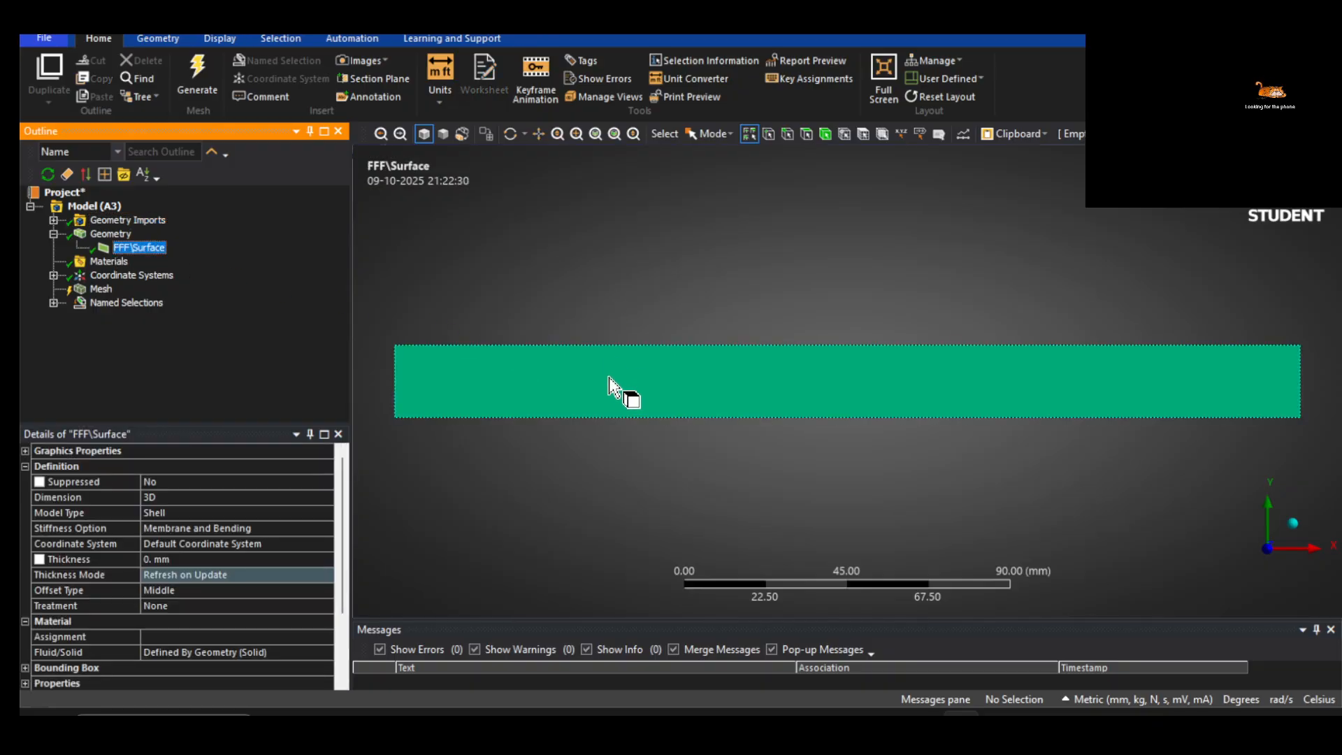
pyautogui.click(92, 263)
pyautogui.click(133, 248)
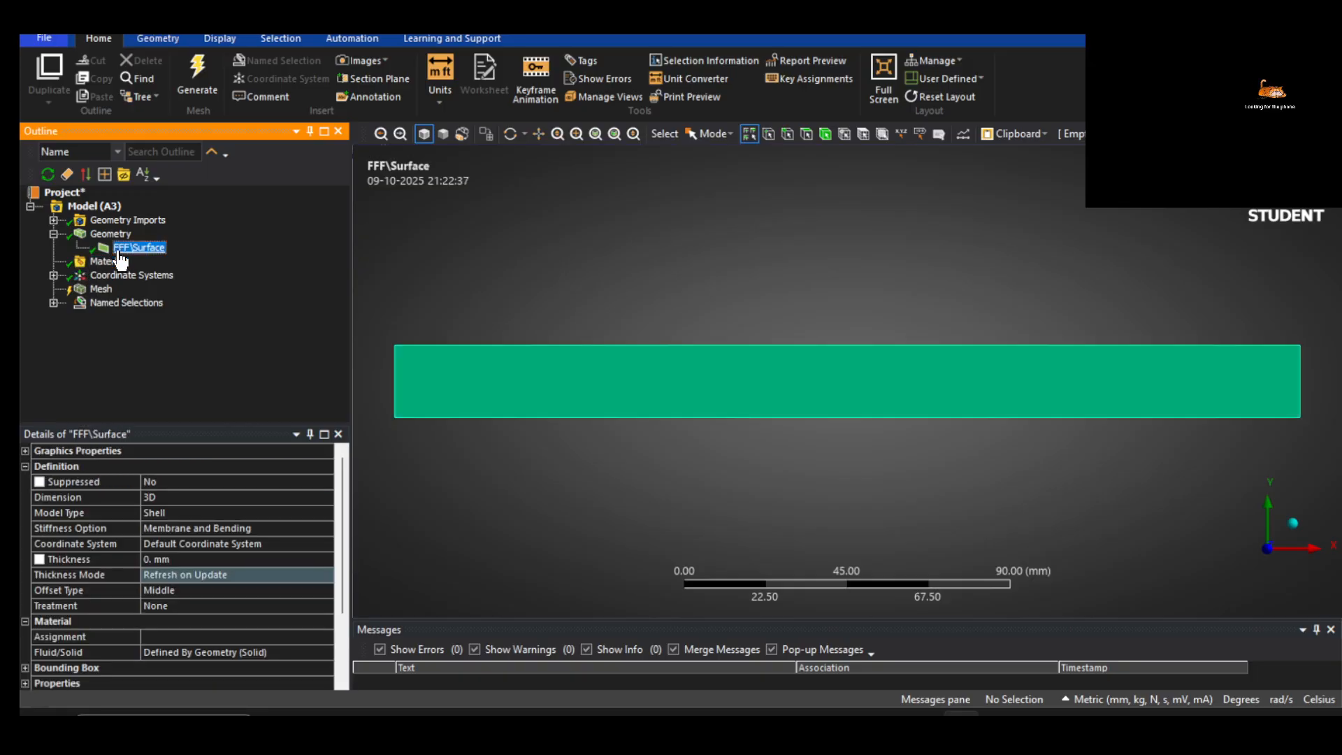
pyautogui.click(110, 262)
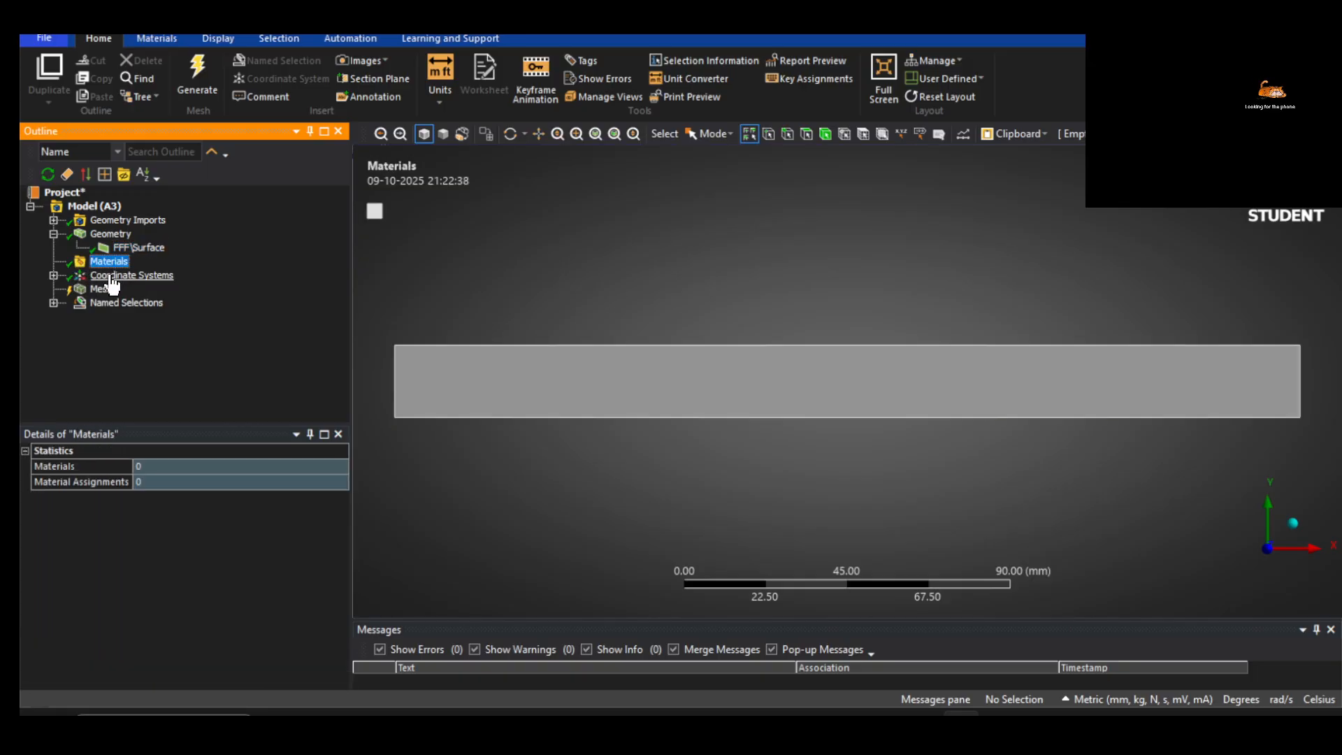
pyautogui.click(53, 275)
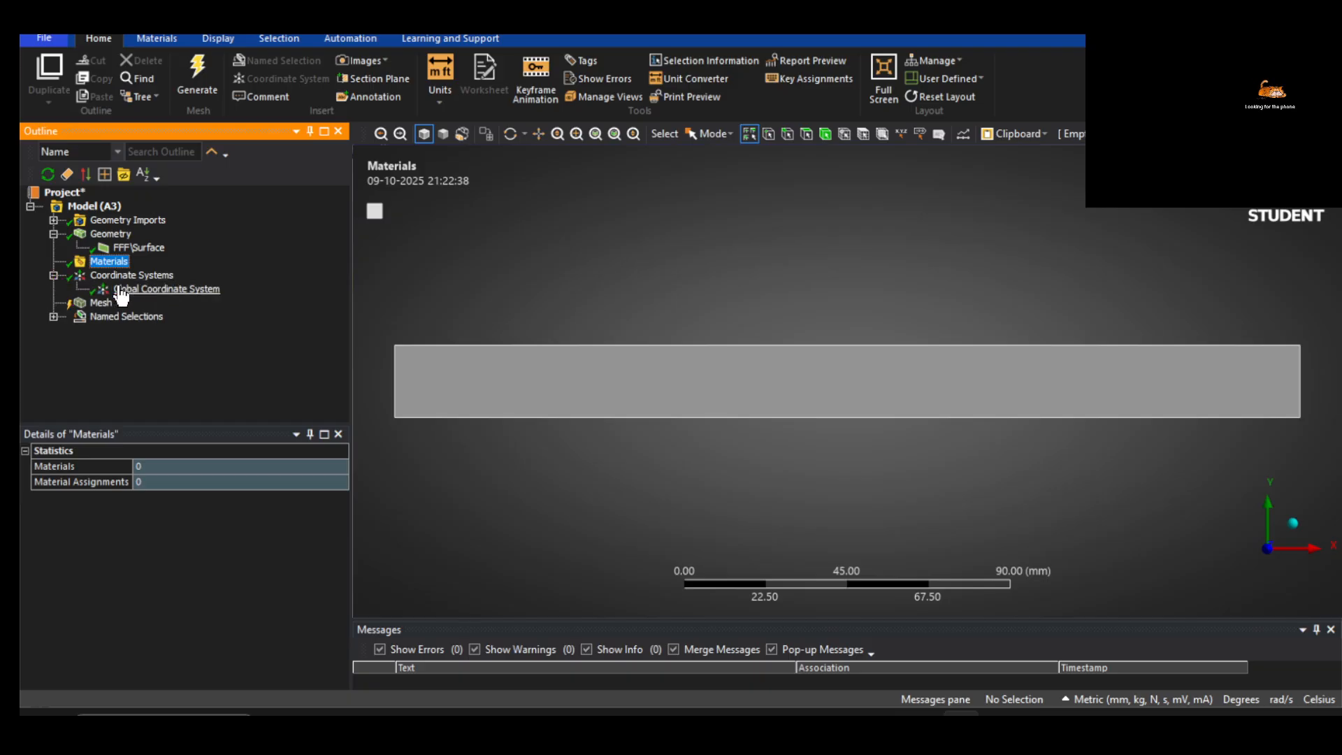
pyautogui.click(122, 290)
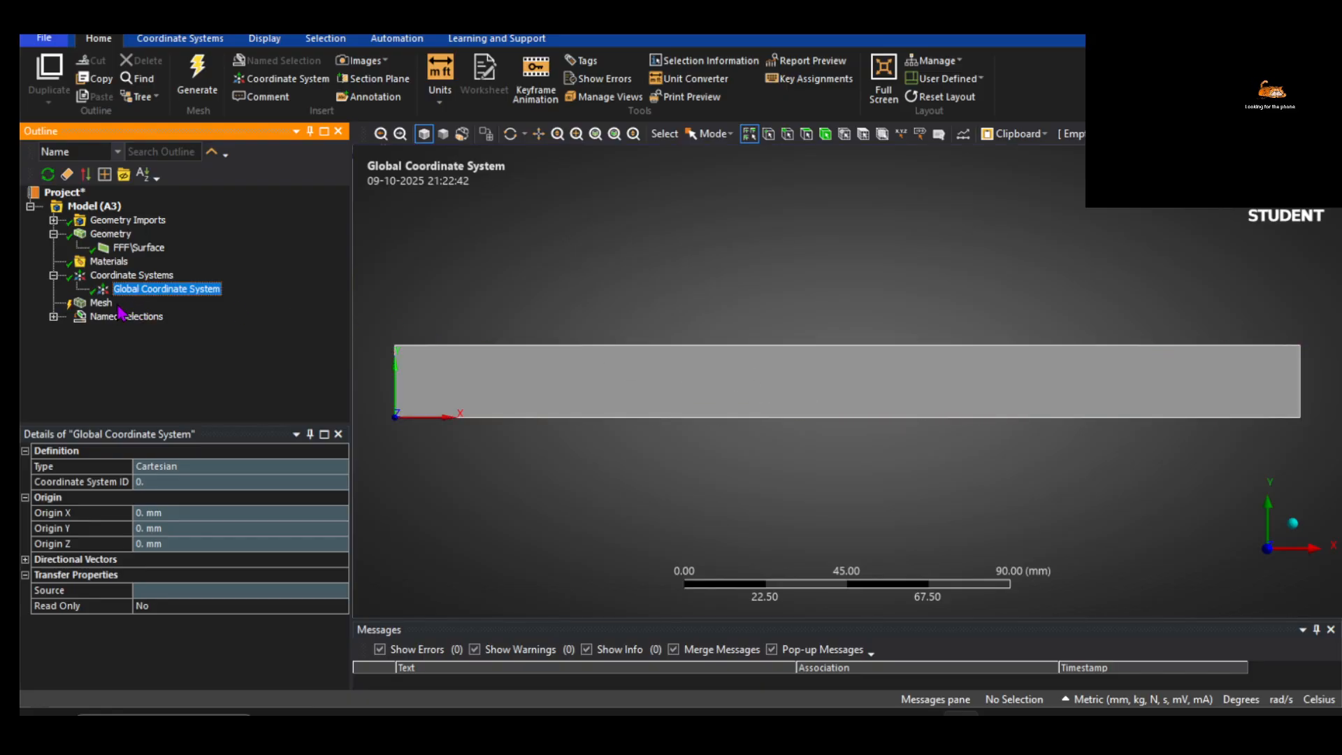
pyautogui.click(53, 317)
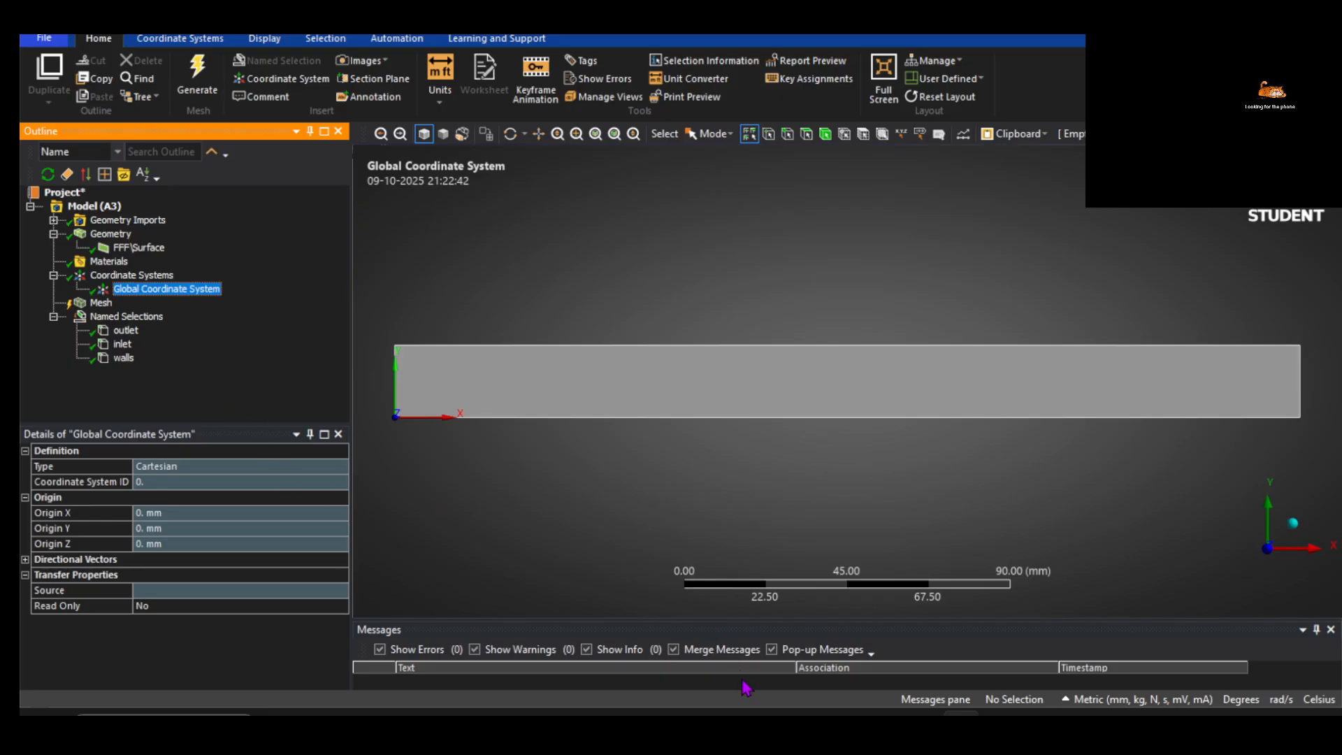
# Switch to the blank OneNote page, handwrite "1 →" with the yellow pen and change the pen colour to red
pyautogui.hotkey('alt', 'Tab')
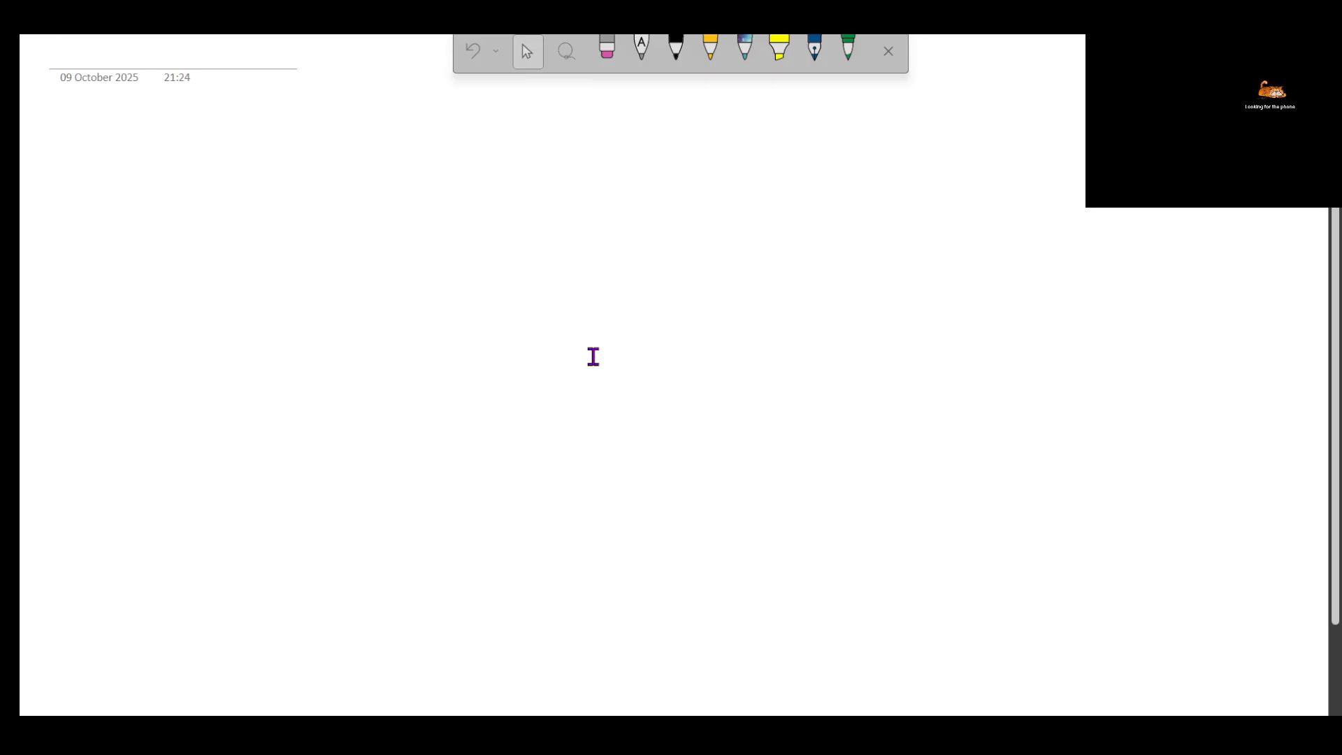
pyautogui.click(710, 48)
pyautogui.moveTo(321, 179); pyautogui.dragTo(354, 175)
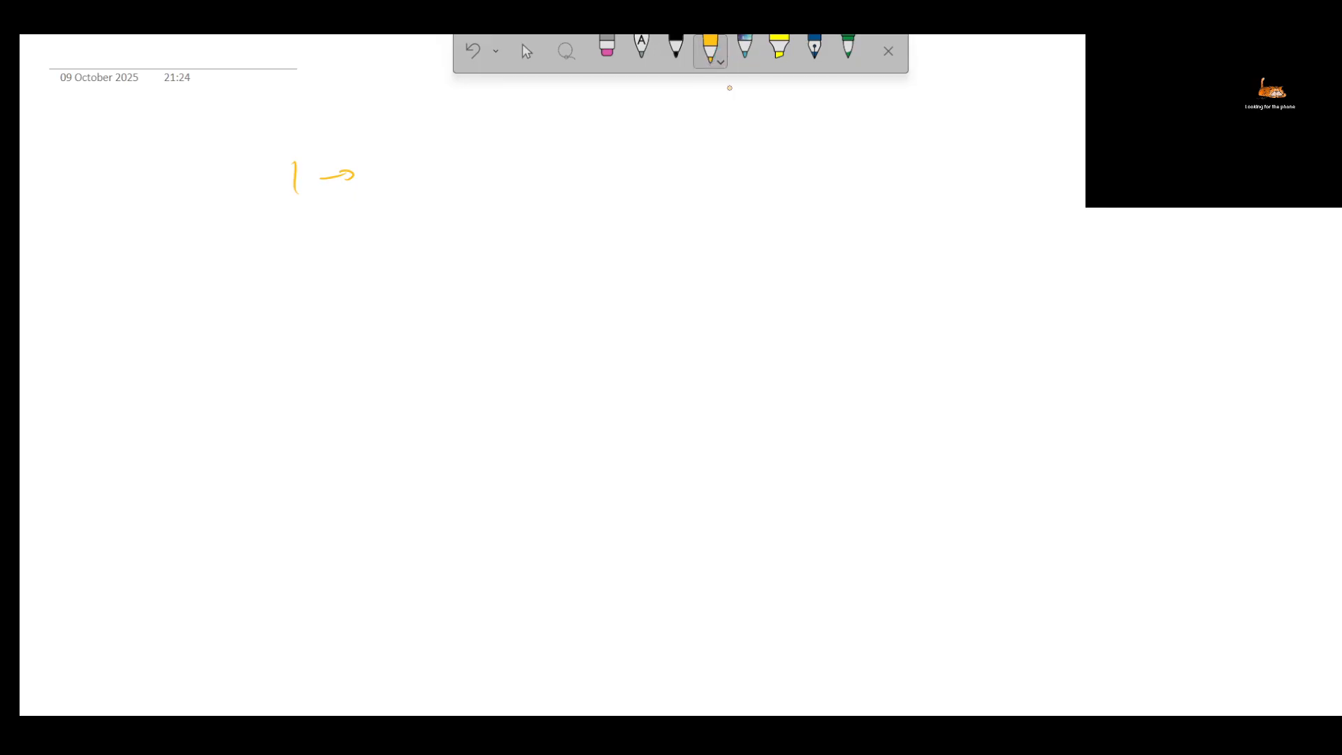
pyautogui.click(721, 61)
pyautogui.click(800, 269)
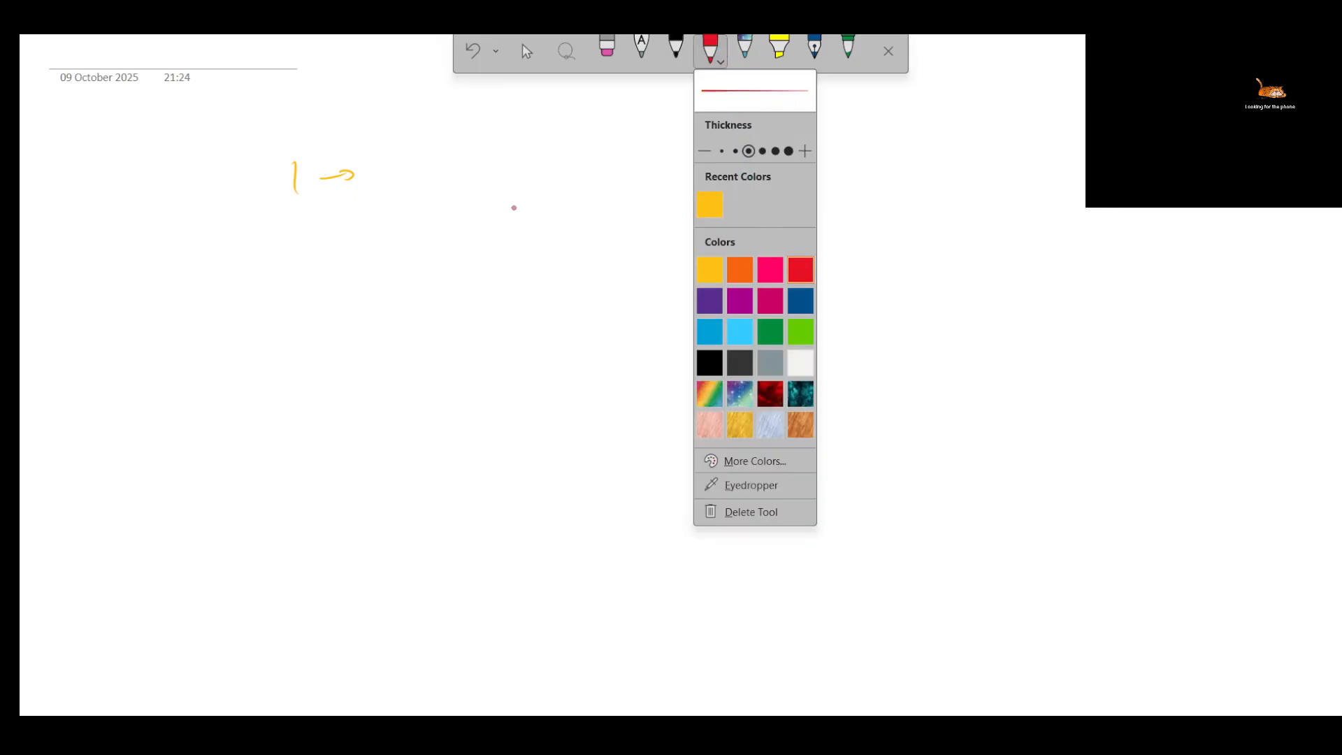
pyautogui.click(606, 227)
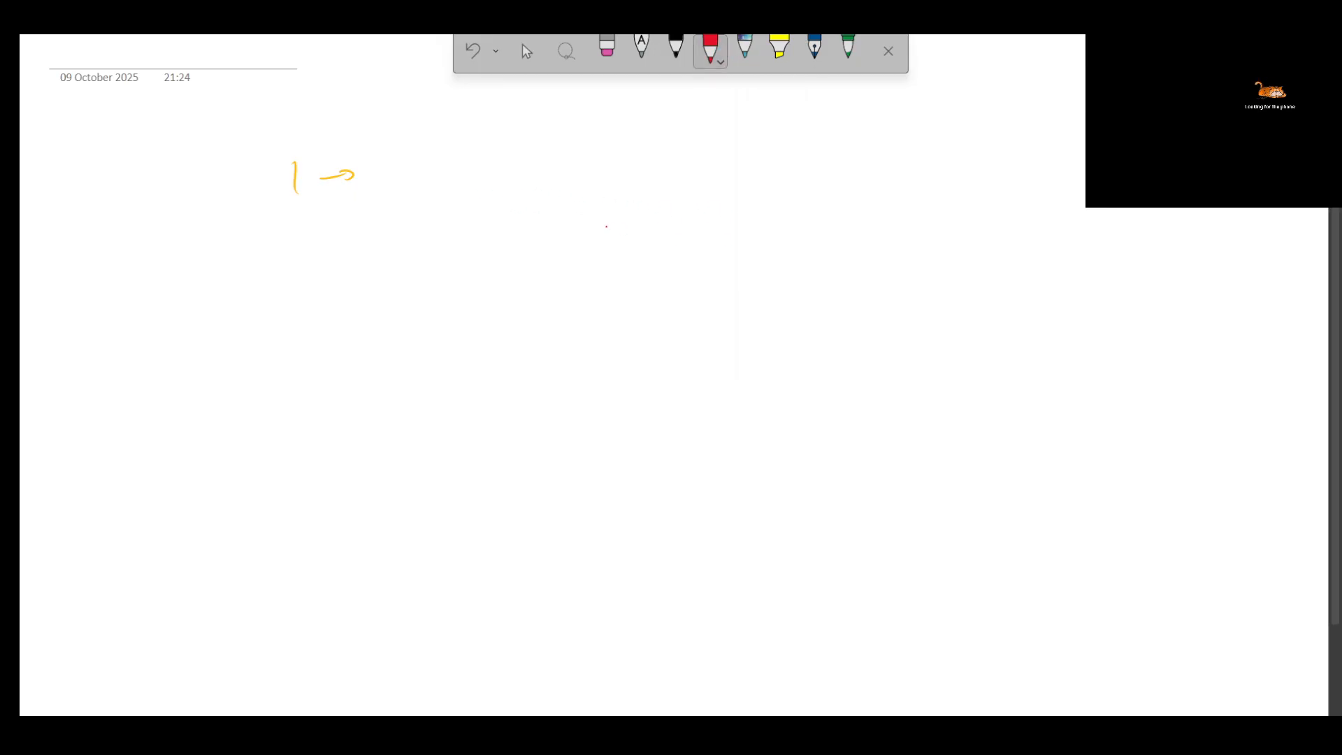
# Handwrite "Structured Mesh" in red after the number 1 arrow
pyautogui.moveTo(431, 159)
pyautogui.mouseDown()
pyautogui.moveTo(412, 185)
pyautogui.moveTo(448, 193)
pyautogui.mouseUp()
pyautogui.moveTo(437, 174); pyautogui.dragTo(517, 183)
pyautogui.moveTo(535, 145)
pyautogui.mouseDown()
pyautogui.moveTo(532, 185)
pyautogui.moveTo(545, 158)
pyautogui.mouseUp()
pyautogui.moveTo(540, 168); pyautogui.dragTo(623, 167)
pyautogui.moveTo(636, 141)
pyautogui.mouseDown()
pyautogui.moveTo(631, 180)
pyautogui.moveTo(750, 160)
pyautogui.moveTo(731, 186)
pyautogui.mouseUp()
pyautogui.moveTo(759, 143); pyautogui.dragTo(780, 201)
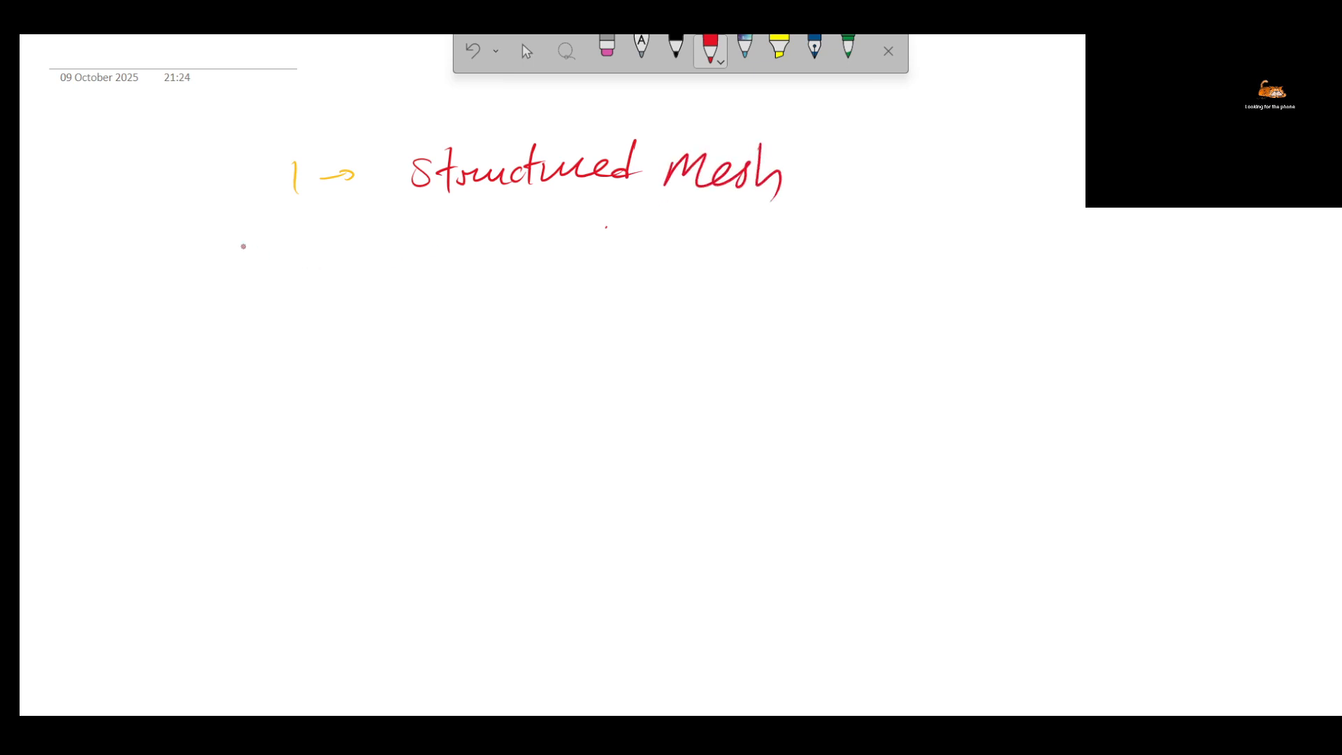
# Handwrite "2 → Unstructured Mesh" in red below the Structured Mesh line
pyautogui.moveTo(275, 261); pyautogui.dragTo(311, 256)
pyautogui.moveTo(320, 242)
pyautogui.mouseDown()
pyautogui.moveTo(439, 225)
pyautogui.moveTo(467, 265)
pyautogui.mouseUp()
pyautogui.moveTo(493, 222)
pyautogui.mouseDown()
pyautogui.moveTo(492, 264)
pyautogui.moveTo(509, 241)
pyautogui.mouseUp()
pyautogui.moveTo(514, 253)
pyautogui.mouseDown()
pyautogui.moveTo(571, 246)
pyautogui.moveTo(589, 262)
pyautogui.mouseUp()
pyautogui.moveTo(574, 241)
pyautogui.mouseDown()
pyautogui.moveTo(595, 239)
pyautogui.moveTo(608, 260)
pyautogui.mouseUp()
pyautogui.moveTo(607, 260); pyautogui.dragTo(680, 244)
pyautogui.moveTo(690, 217); pyautogui.dragTo(688, 260)
pyautogui.moveTo(668, 256)
pyautogui.mouseDown()
pyautogui.moveTo(789, 230)
pyautogui.moveTo(797, 258)
pyautogui.mouseUp()
pyautogui.moveTo(797, 251)
pyautogui.mouseDown()
pyautogui.moveTo(835, 235)
pyautogui.moveTo(815, 260)
pyautogui.mouseUp()
pyautogui.moveTo(843, 219)
pyautogui.mouseDown()
pyautogui.moveTo(839, 260)
pyautogui.moveTo(864, 258)
pyautogui.mouseUp()
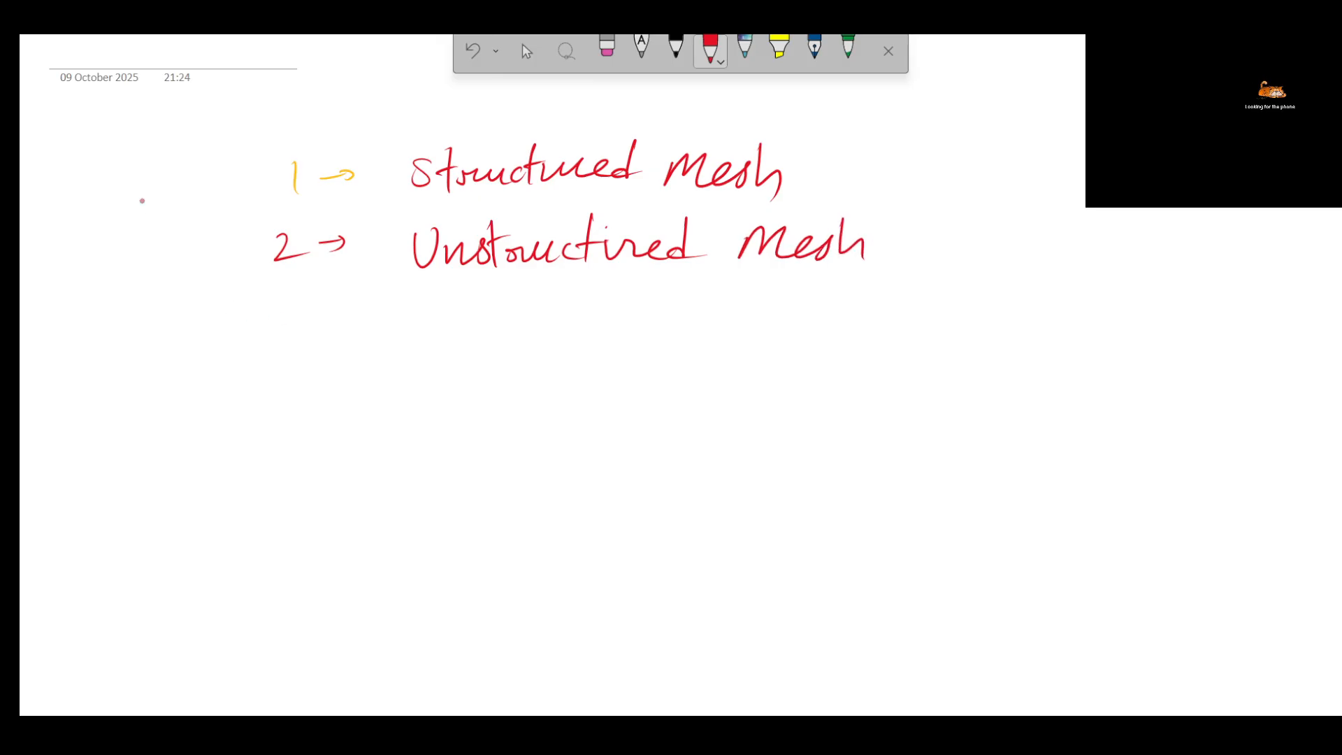
# Sketch a long rectangle below the two mesh types and divide it with seven vertical lines
pyautogui.moveTo(175, 346); pyautogui.dragTo(447, 322)
pyautogui.moveTo(165, 350)
pyautogui.mouseDown()
pyautogui.moveTo(167, 439)
pyautogui.moveTo(438, 433)
pyautogui.mouseUp()
pyautogui.moveTo(366, 333)
pyautogui.mouseDown()
pyautogui.moveTo(509, 335)
pyautogui.moveTo(357, 420)
pyautogui.mouseUp()
pyautogui.moveTo(210, 363); pyautogui.dragTo(218, 426)
pyautogui.moveTo(255, 348); pyautogui.dragTo(263, 430)
pyautogui.moveTo(300, 342); pyautogui.dragTo(315, 426)
pyautogui.moveTo(354, 334); pyautogui.dragTo(360, 421)
pyautogui.moveTo(399, 333); pyautogui.dragTo(405, 425)
pyautogui.moveTo(441, 333)
pyautogui.mouseDown()
pyautogui.moveTo(451, 414)
pyautogui.moveTo(475, 417)
pyautogui.mouseUp()
# Sketch a hatched square with marked corner points to the right of the Structured Mesh heading
pyautogui.moveTo(979, 124); pyautogui.dragTo(981, 193)
pyautogui.moveTo(978, 123)
pyautogui.mouseDown()
pyautogui.moveTo(1057, 191)
pyautogui.moveTo(979, 192)
pyautogui.mouseUp()
pyautogui.moveTo(1013, 128); pyautogui.dragTo(991, 165)
pyautogui.moveTo(1031, 128); pyautogui.dragTo(1003, 164)
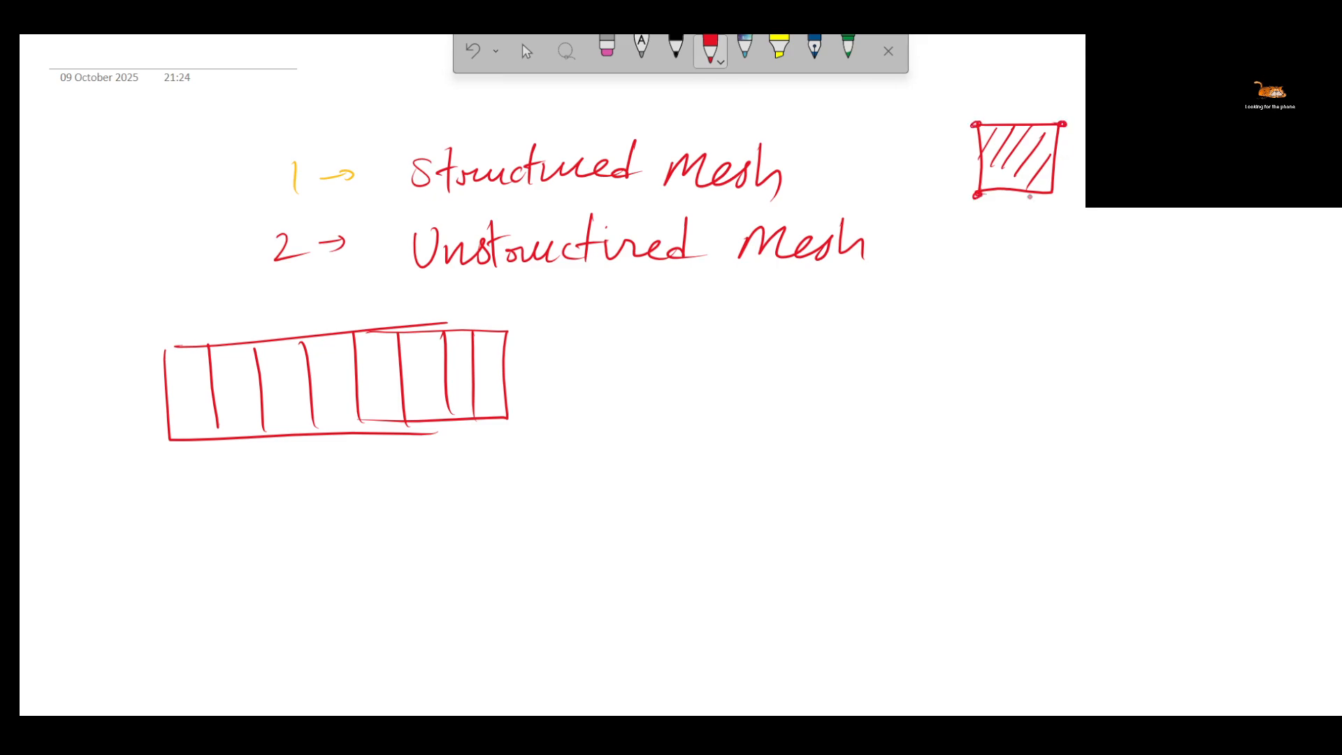
# Sketch a hatched triangle with marked corners below the square and label it "Nodes" and "Element"
pyautogui.moveTo(1060, 248)
pyautogui.mouseDown()
pyautogui.moveTo(1022, 293)
pyautogui.moveTo(1060, 253)
pyautogui.mouseUp()
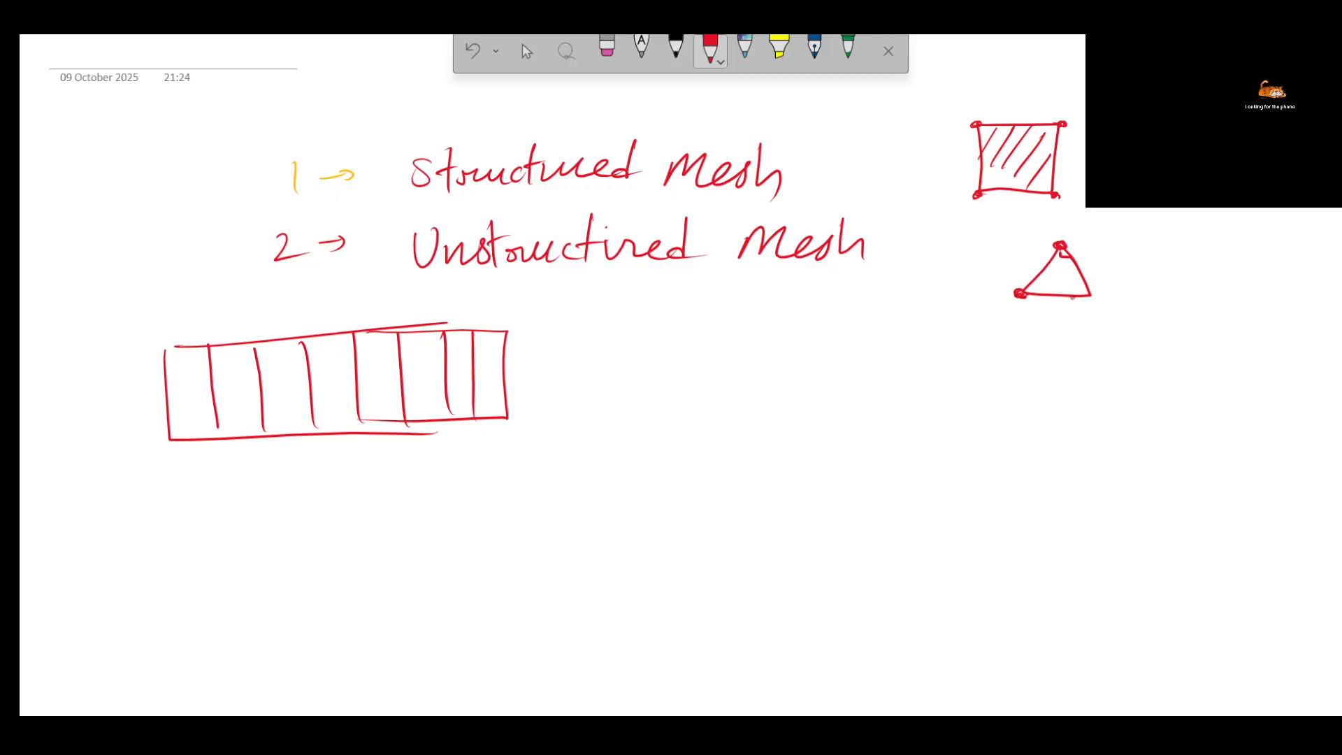
pyautogui.moveTo(1127, 266)
pyautogui.mouseDown()
pyautogui.moveTo(1147, 236)
pyautogui.moveTo(1172, 260)
pyautogui.moveTo(1231, 266)
pyautogui.mouseUp()
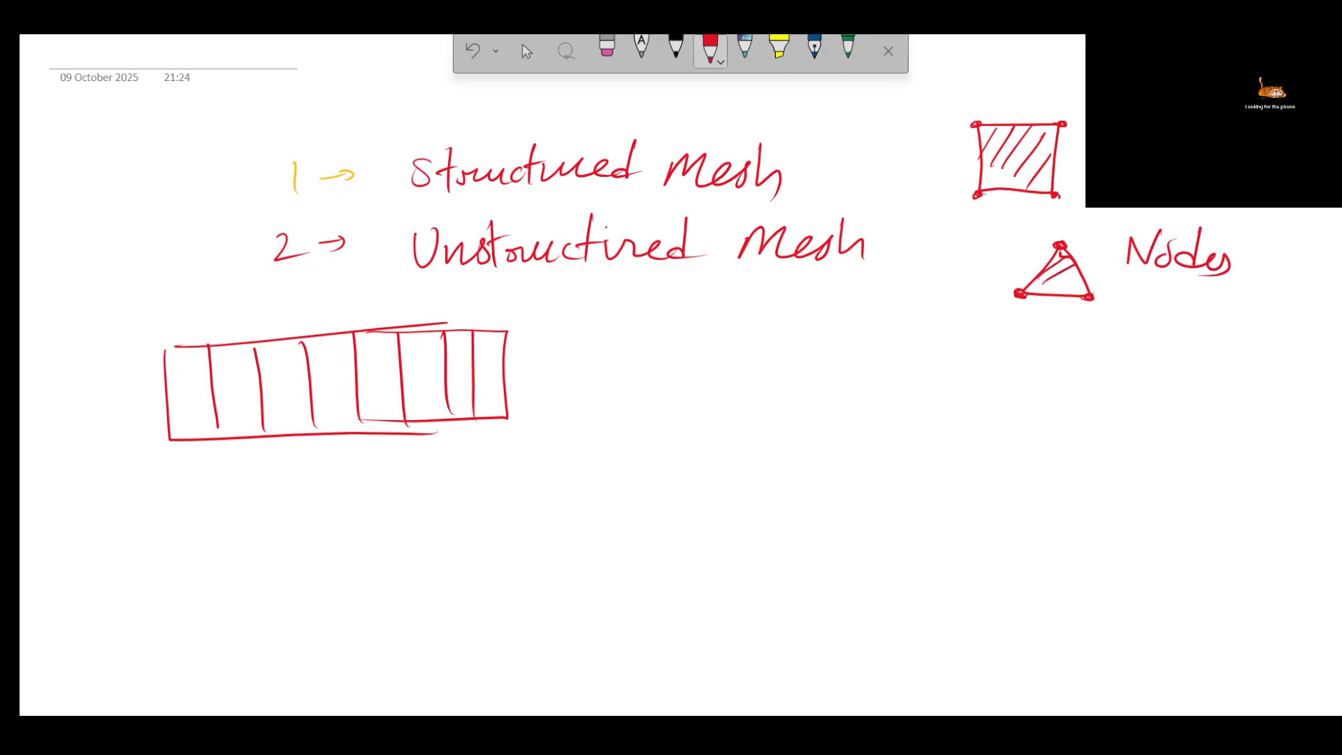
pyautogui.moveTo(1034, 316)
pyautogui.mouseDown()
pyautogui.moveTo(1017, 339)
pyautogui.moveTo(1027, 347)
pyautogui.moveTo(1070, 337)
pyautogui.moveTo(1154, 355)
pyautogui.moveTo(1179, 329)
pyautogui.mouseUp()
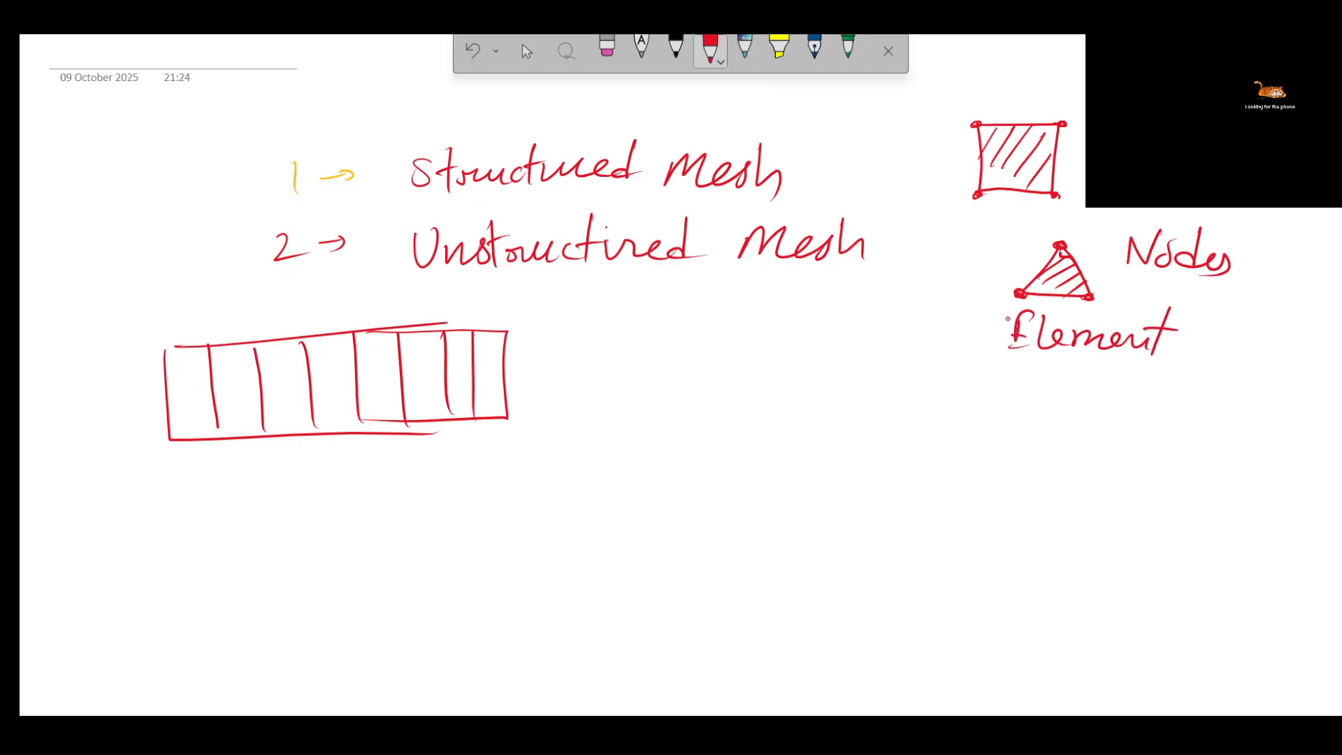
# Complete the long rectangle's grid with three horizontal lines and sketch a small square and a wider rectangle beside it
pyautogui.moveTo(166, 373); pyautogui.dragTo(485, 345)
pyautogui.moveTo(165, 403); pyautogui.dragTo(498, 372)
pyautogui.moveTo(167, 427); pyautogui.dragTo(510, 396)
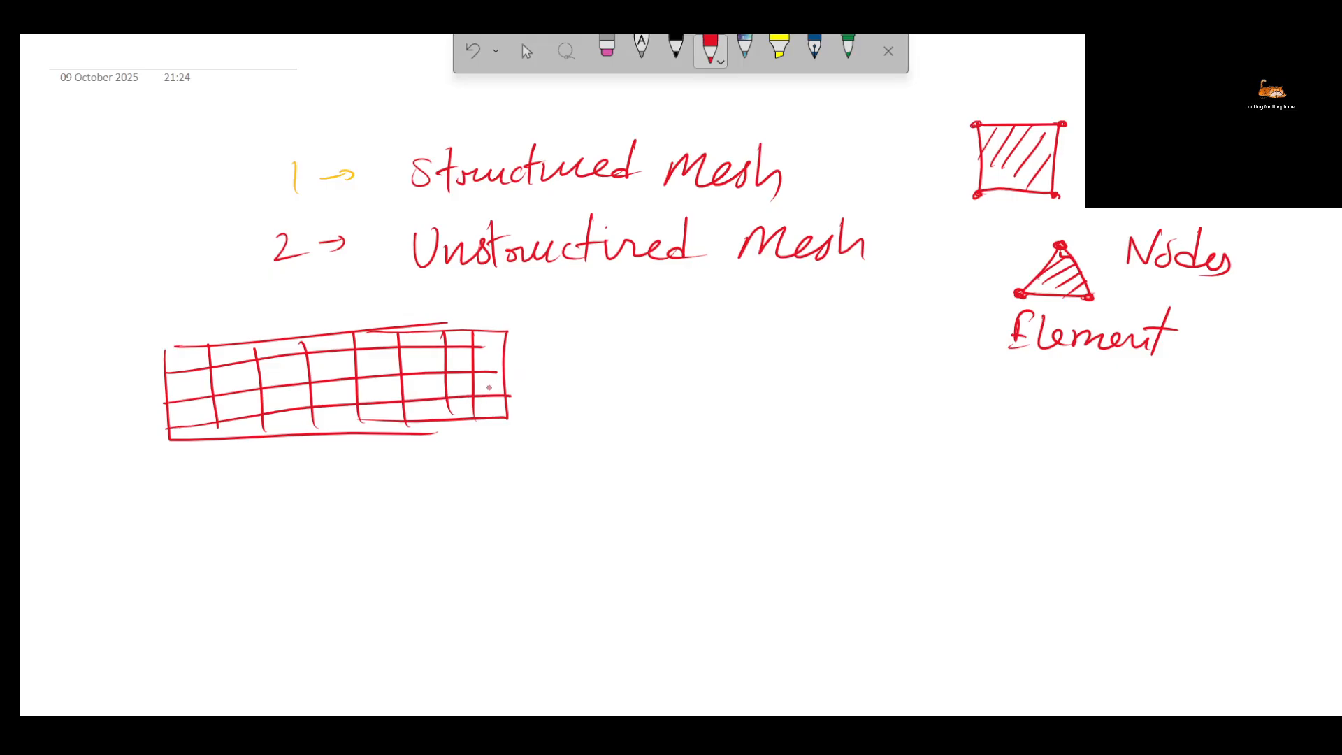
pyautogui.moveTo(584, 338); pyautogui.dragTo(586, 354)
pyautogui.moveTo(576, 322)
pyautogui.mouseDown()
pyautogui.moveTo(627, 336)
pyautogui.moveTo(585, 353)
pyautogui.mouseUp()
pyautogui.moveTo(672, 339); pyautogui.dragTo(755, 363)
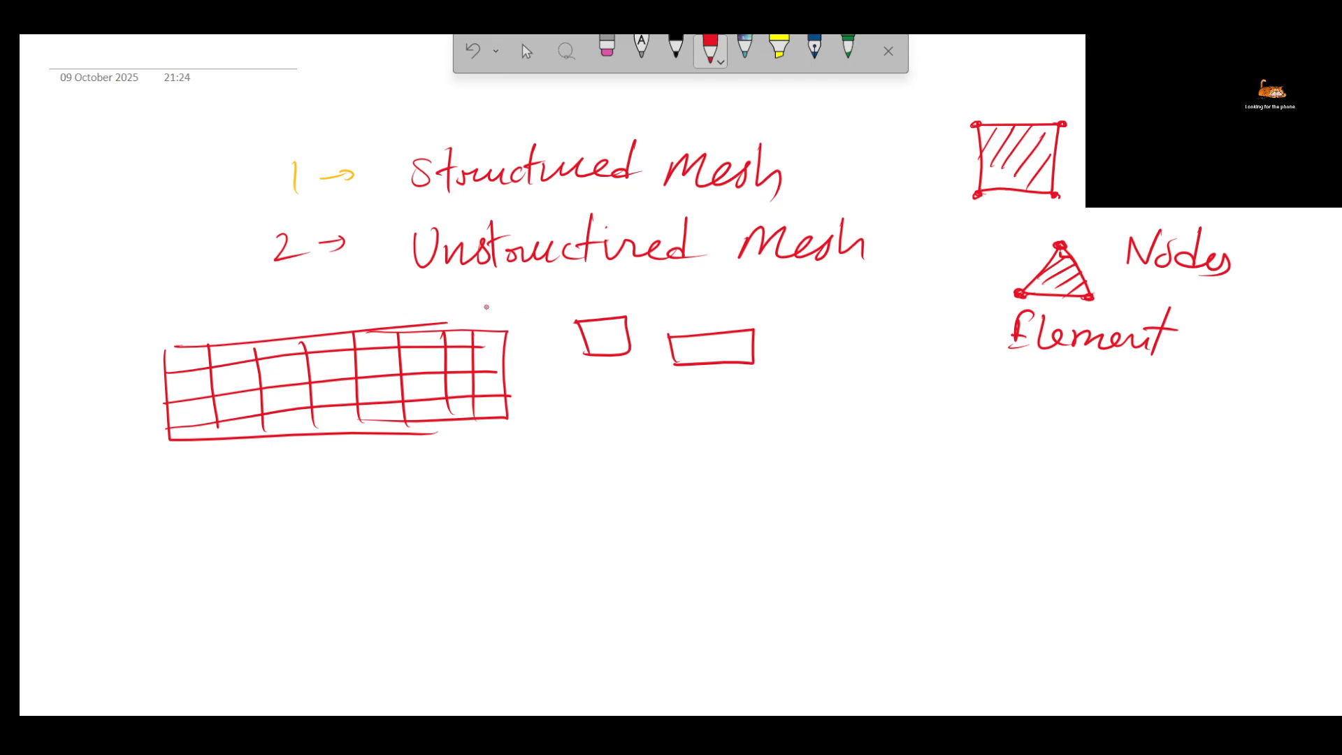
# Draw a curved arrow from item 1 to the grid and handwrite a circled "a" with "Uniform" below the grid
pyautogui.moveTo(267, 201)
pyautogui.mouseDown()
pyautogui.moveTo(231, 272)
pyautogui.moveTo(243, 306)
pyautogui.moveTo(249, 294)
pyautogui.mouseUp()
pyautogui.moveTo(255, 476); pyautogui.dragTo(265, 505)
pyautogui.moveTo(227, 488)
pyautogui.mouseDown()
pyautogui.moveTo(260, 474)
pyautogui.moveTo(229, 491)
pyautogui.mouseUp()
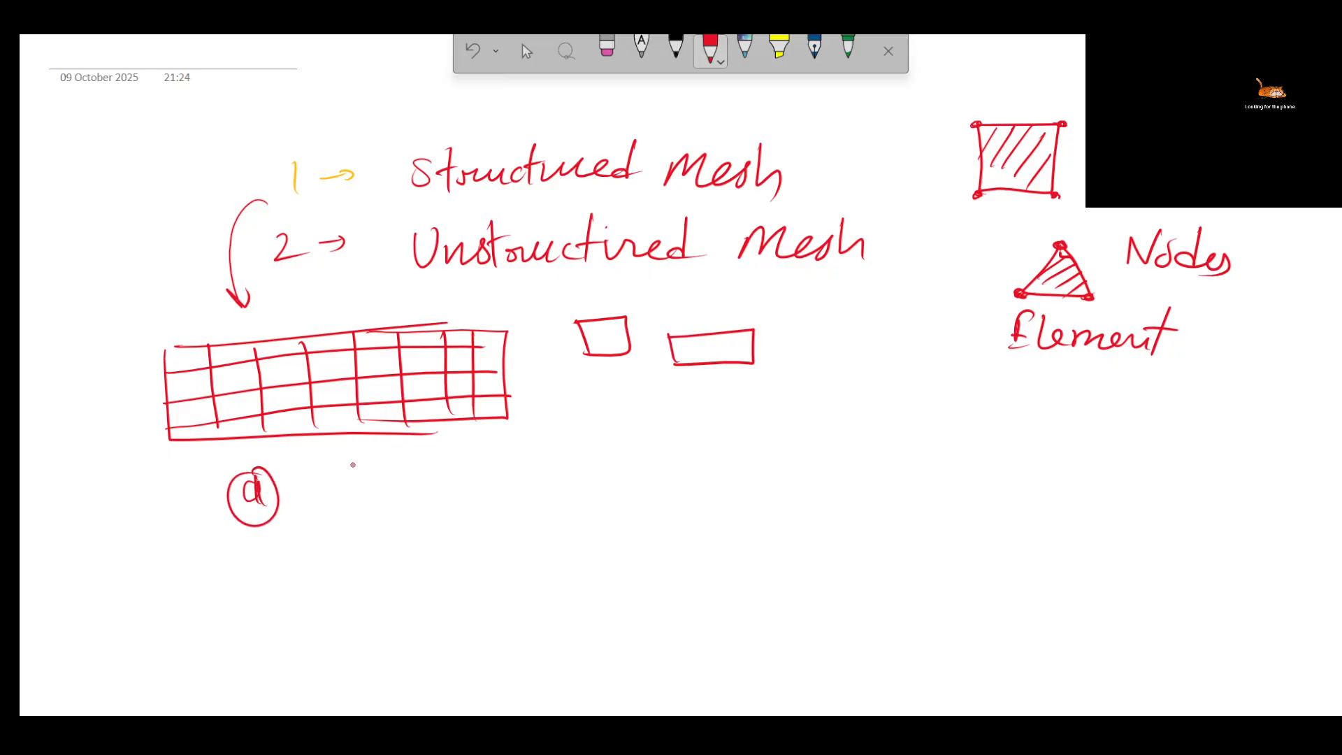
pyautogui.moveTo(342, 470)
pyautogui.mouseDown()
pyautogui.moveTo(374, 466)
pyautogui.moveTo(410, 504)
pyautogui.mouseUp()
pyautogui.moveTo(416, 482); pyautogui.dragTo(426, 505)
pyautogui.moveTo(445, 460); pyautogui.dragTo(437, 519)
pyautogui.moveTo(427, 493); pyautogui.dragTo(506, 489)
pyautogui.moveTo(516, 480)
pyautogui.mouseDown()
pyautogui.moveTo(524, 495)
pyautogui.moveTo(577, 492)
pyautogui.mouseUp()
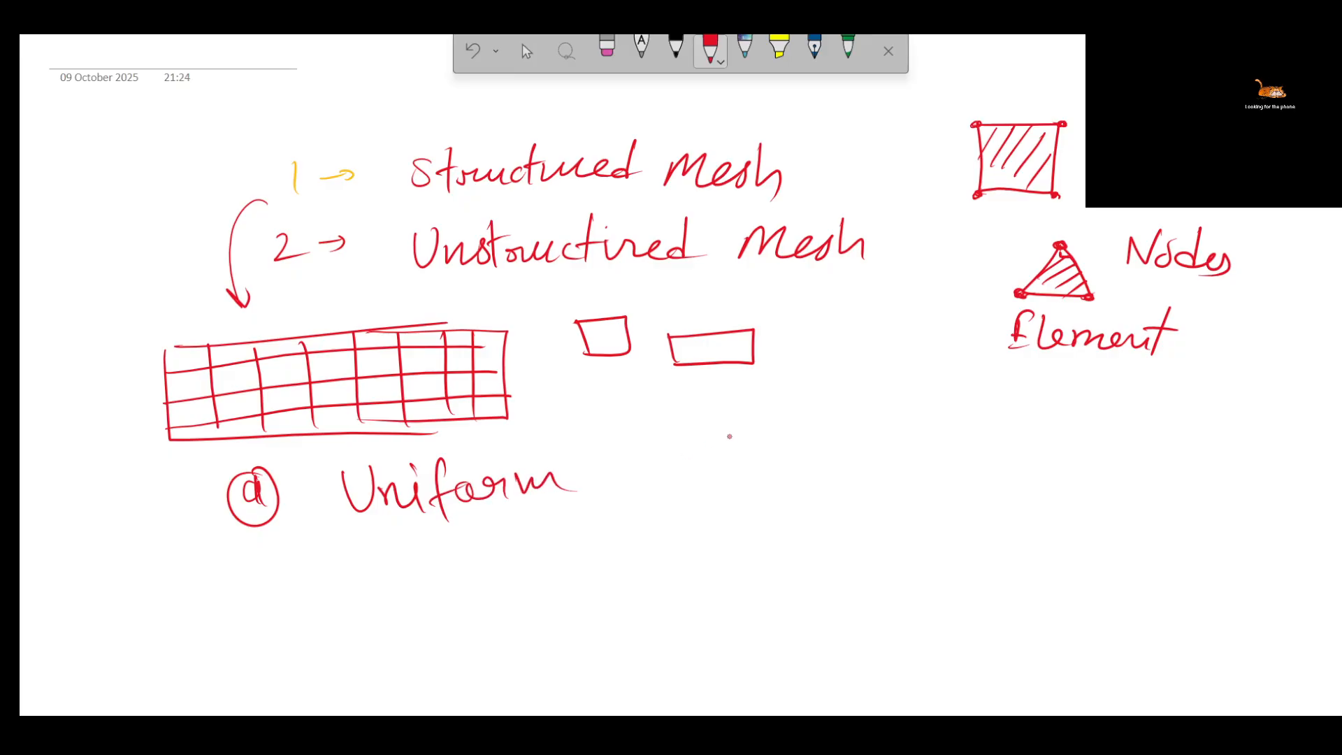
# Handwrite a circled "b" with "Nonuniform" beside the Uniform label
pyautogui.moveTo(731, 487)
pyautogui.mouseDown()
pyautogui.moveTo(762, 478)
pyautogui.moveTo(767, 439)
pyautogui.mouseUp()
pyautogui.moveTo(692, 458)
pyautogui.mouseDown()
pyautogui.moveTo(695, 482)
pyautogui.moveTo(713, 467)
pyautogui.mouseUp()
pyautogui.moveTo(796, 463)
pyautogui.mouseDown()
pyautogui.moveTo(839, 484)
pyautogui.moveTo(901, 445)
pyautogui.moveTo(922, 504)
pyautogui.moveTo(975, 469)
pyautogui.moveTo(1017, 465)
pyautogui.moveTo(1027, 479)
pyautogui.mouseUp()
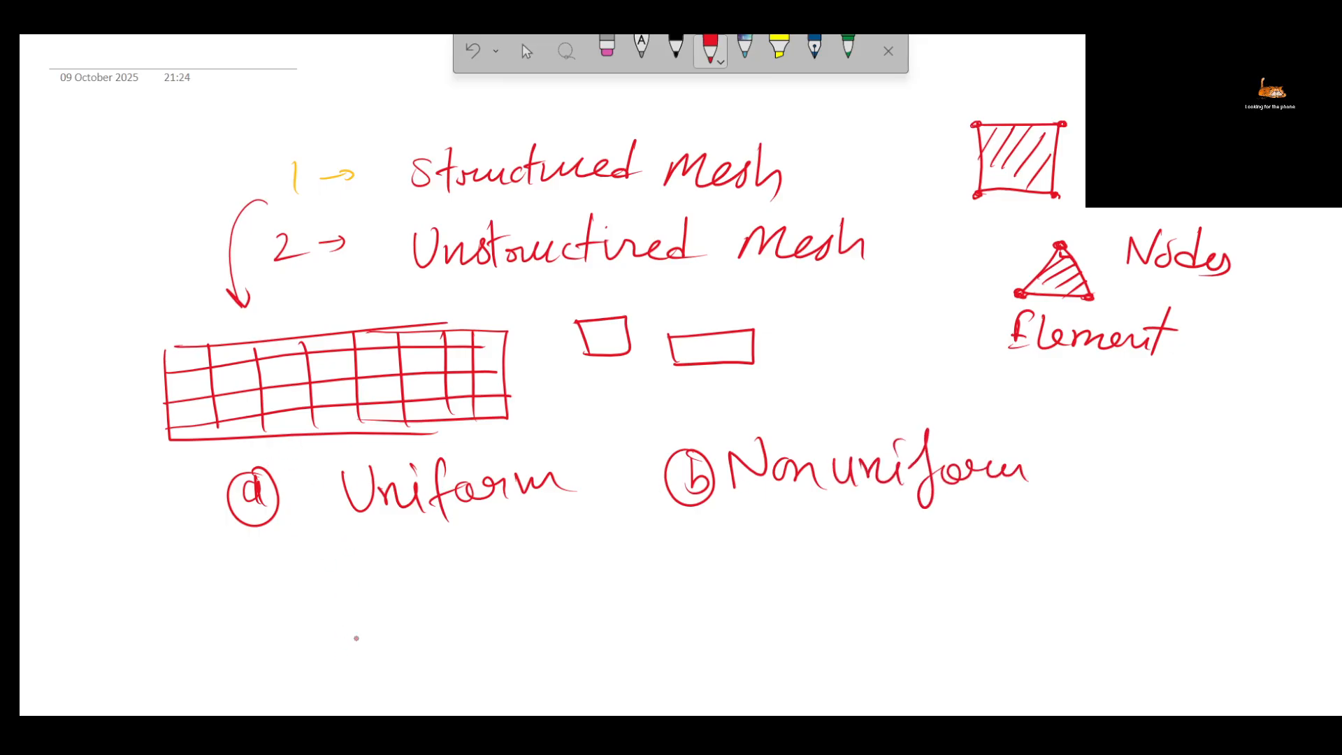
# Sketch a large rectangle below the "Uniform" label and divide it with three horizontal lines
pyautogui.scroll(-3, 681, 375)
pyautogui.moveTo(195, 360)
pyautogui.mouseDown()
pyautogui.moveTo(204, 497)
pyautogui.moveTo(330, 359)
pyautogui.moveTo(563, 350)
pyautogui.moveTo(570, 483)
pyautogui.moveTo(199, 500)
pyautogui.mouseUp()
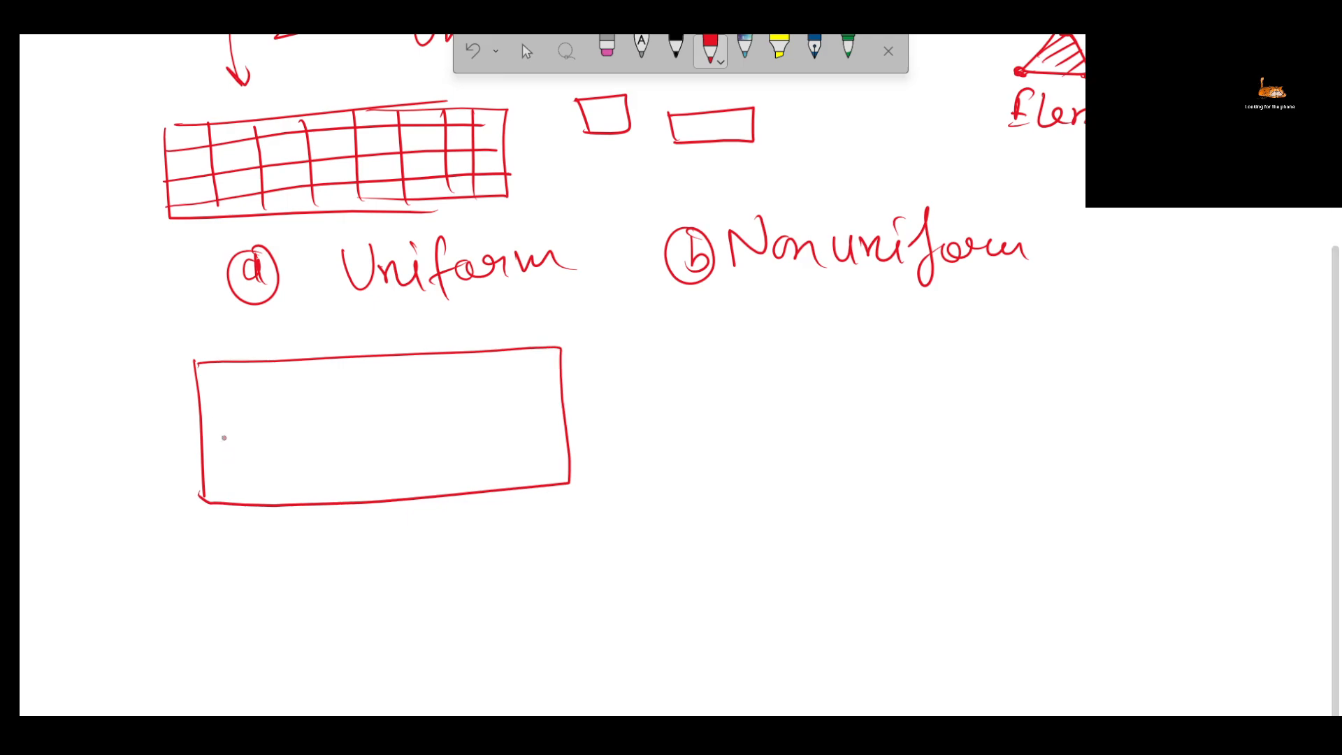
pyautogui.moveTo(198, 400); pyautogui.dragTo(559, 378)
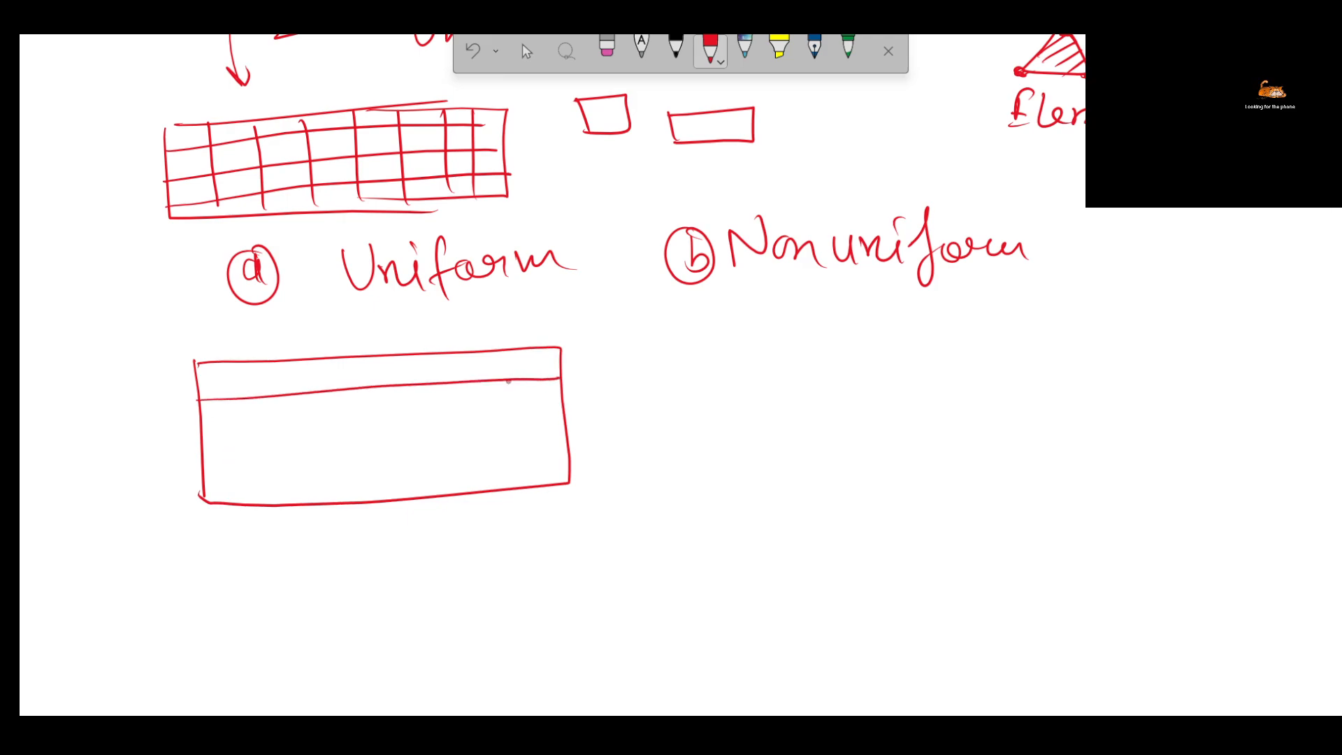
pyautogui.moveTo(203, 438); pyautogui.dragTo(563, 410)
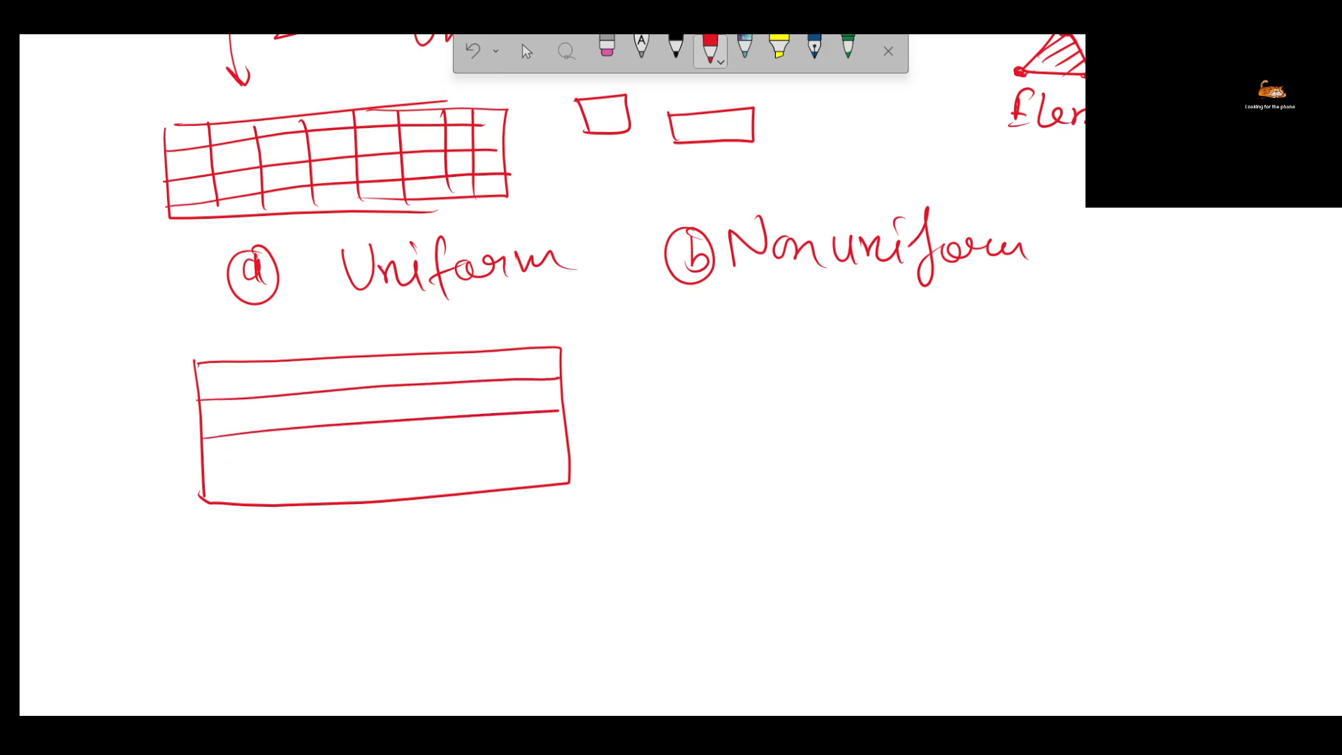
pyautogui.moveTo(195, 476); pyautogui.dragTo(567, 446)
# Complete the large uniform grid with seven roughly evenly spaced vertical lines
pyautogui.moveTo(240, 370); pyautogui.dragTo(261, 502)
pyautogui.moveTo(281, 365); pyautogui.dragTo(318, 502)
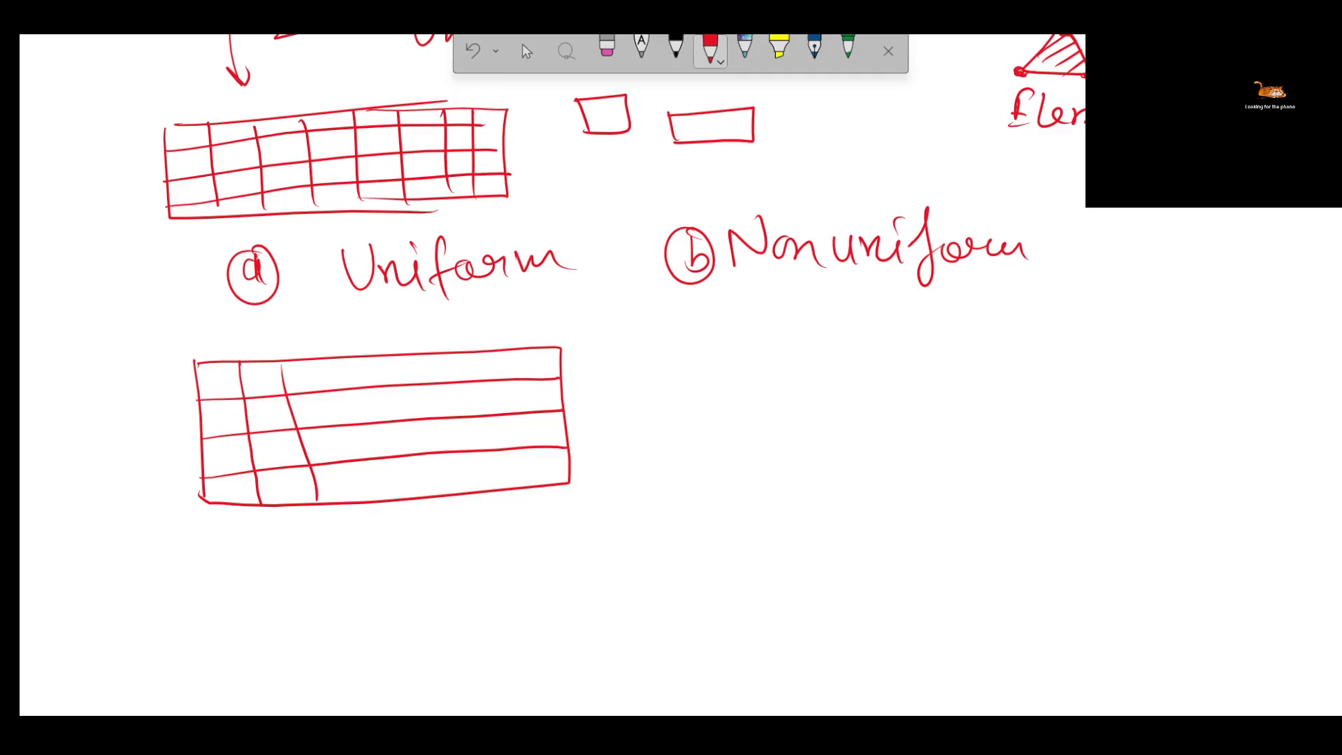
pyautogui.moveTo(331, 361); pyautogui.dragTo(364, 502)
pyautogui.moveTo(387, 357); pyautogui.dragTo(404, 502)
pyautogui.moveTo(433, 355); pyautogui.dragTo(443, 489)
pyautogui.moveTo(481, 354)
pyautogui.mouseDown()
pyautogui.moveTo(493, 489)
pyautogui.moveTo(518, 451)
pyautogui.moveTo(526, 486)
pyautogui.mouseUp()
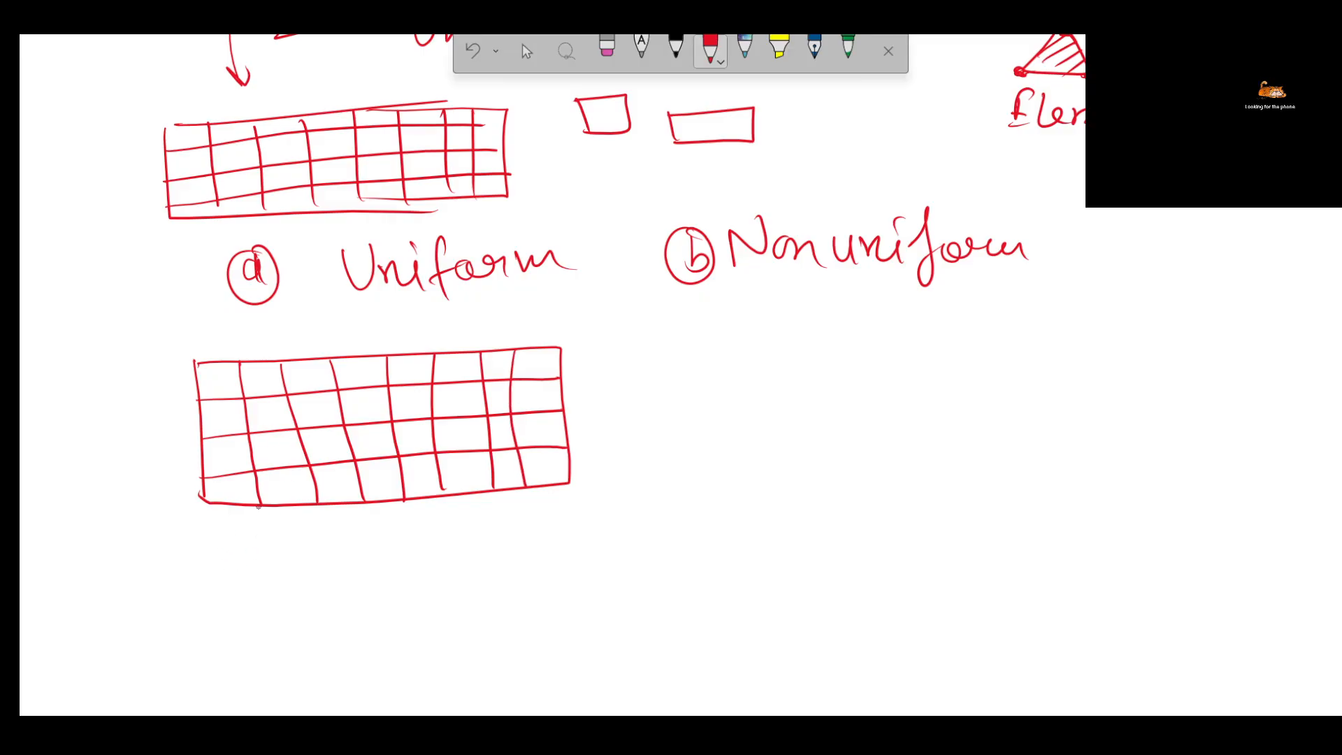
# Sketch a slanted four-sided outline below the large uniform grid and divide it with three lengthwise lines and five evenly spaced crosswise lines
pyautogui.moveTo(203, 549); pyautogui.dragTo(498, 514)
pyautogui.moveTo(202, 551)
pyautogui.mouseDown()
pyautogui.moveTo(255, 608)
pyautogui.moveTo(558, 574)
pyautogui.moveTo(536, 514)
pyautogui.mouseUp()
pyautogui.moveTo(203, 562); pyautogui.dragTo(536, 516)
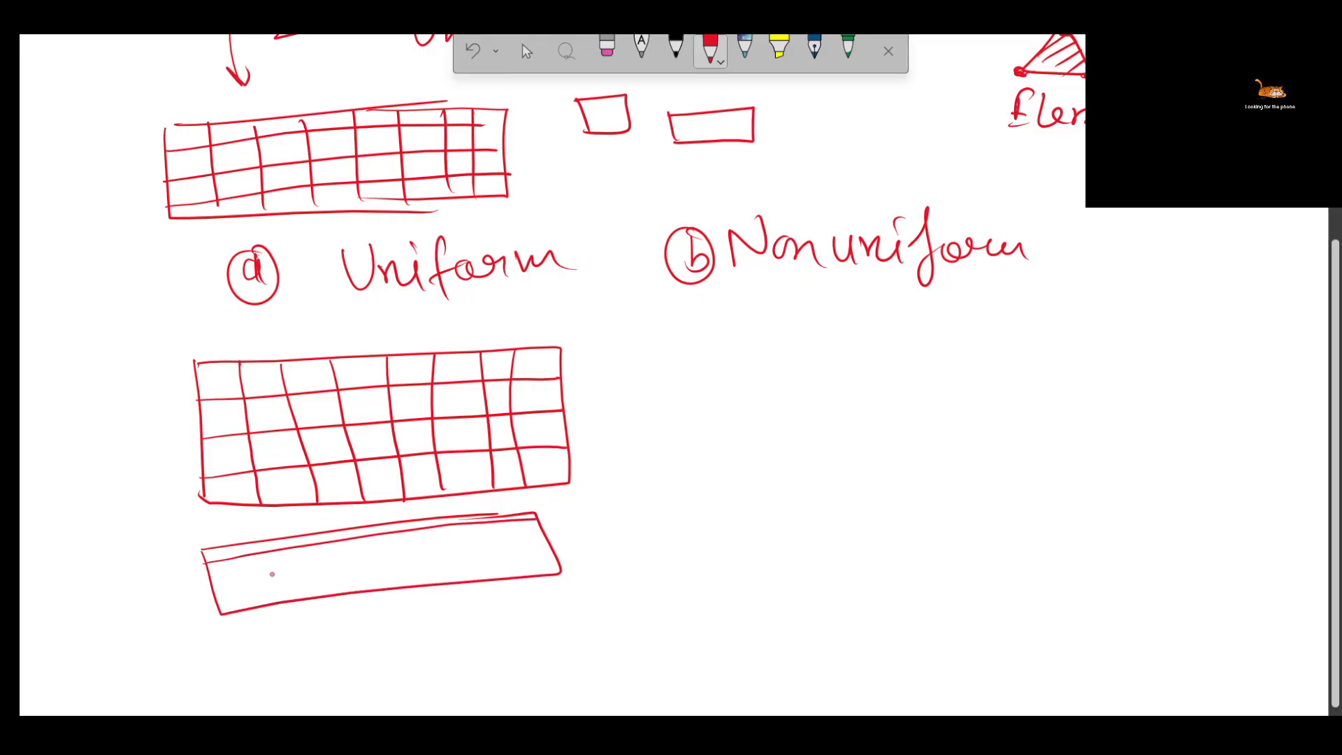
pyautogui.moveTo(207, 581); pyautogui.dragTo(545, 527)
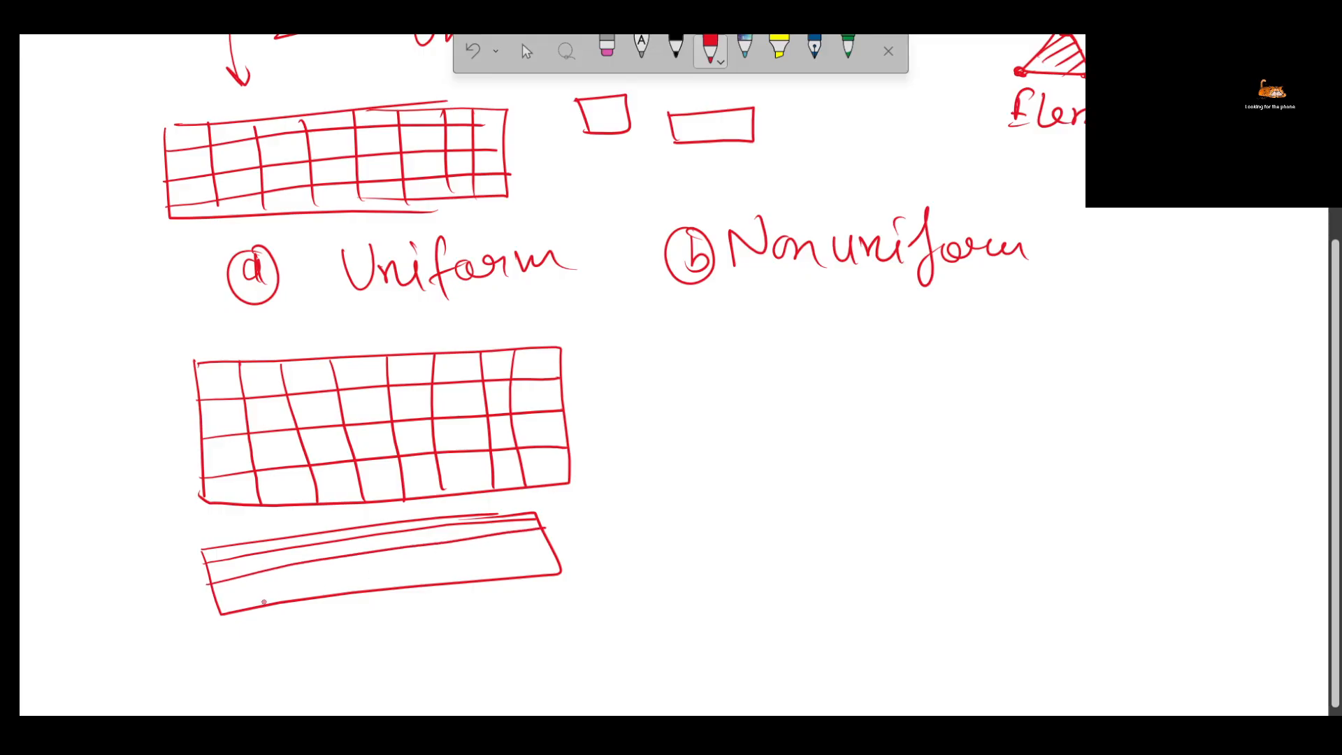
pyautogui.moveTo(211, 603); pyautogui.dragTo(563, 547)
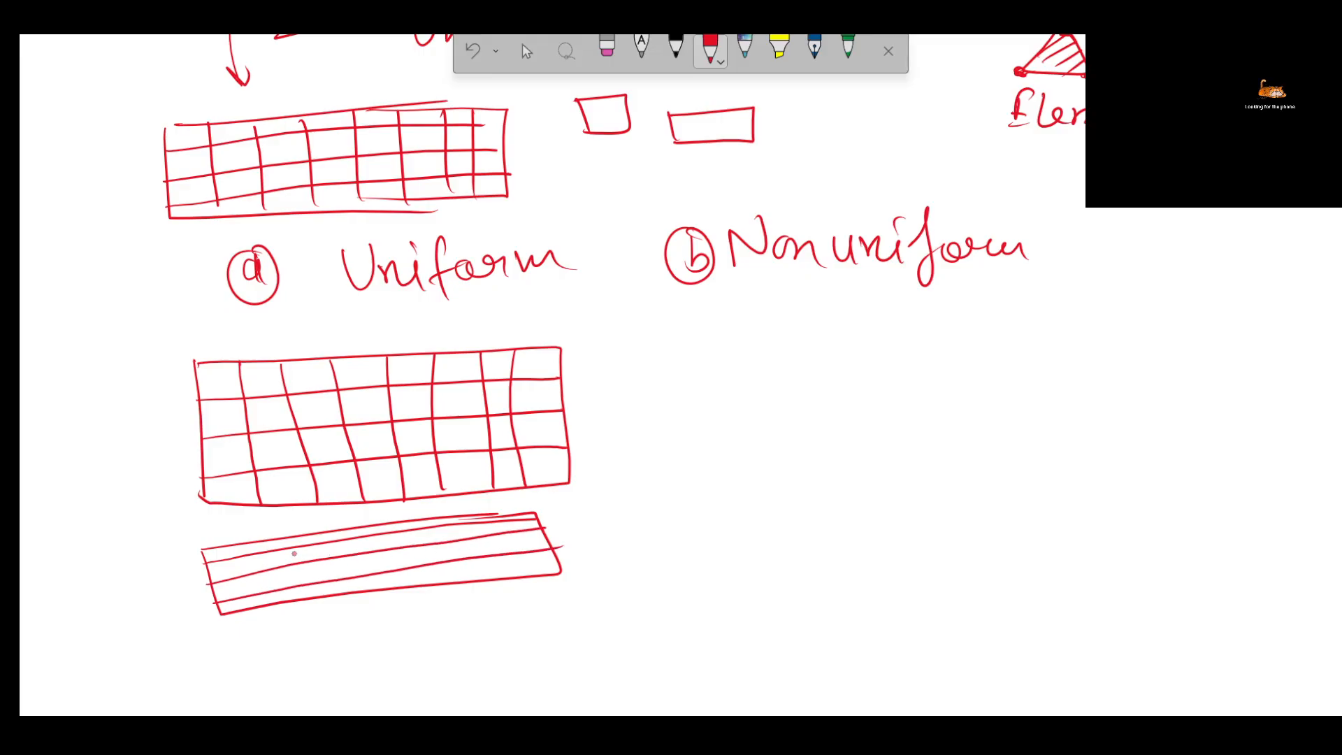
pyautogui.moveTo(247, 544); pyautogui.dragTo(267, 606)
pyautogui.moveTo(297, 533); pyautogui.dragTo(314, 592)
pyautogui.moveTo(352, 524); pyautogui.dragTo(381, 595)
pyautogui.moveTo(409, 520); pyautogui.dragTo(434, 588)
pyautogui.moveTo(467, 514); pyautogui.dragTo(500, 583)
# Sketch a long rectangle below the "Nonuniform" label and divide it with three horizontal lines
pyautogui.moveTo(676, 356); pyautogui.dragTo(1046, 320)
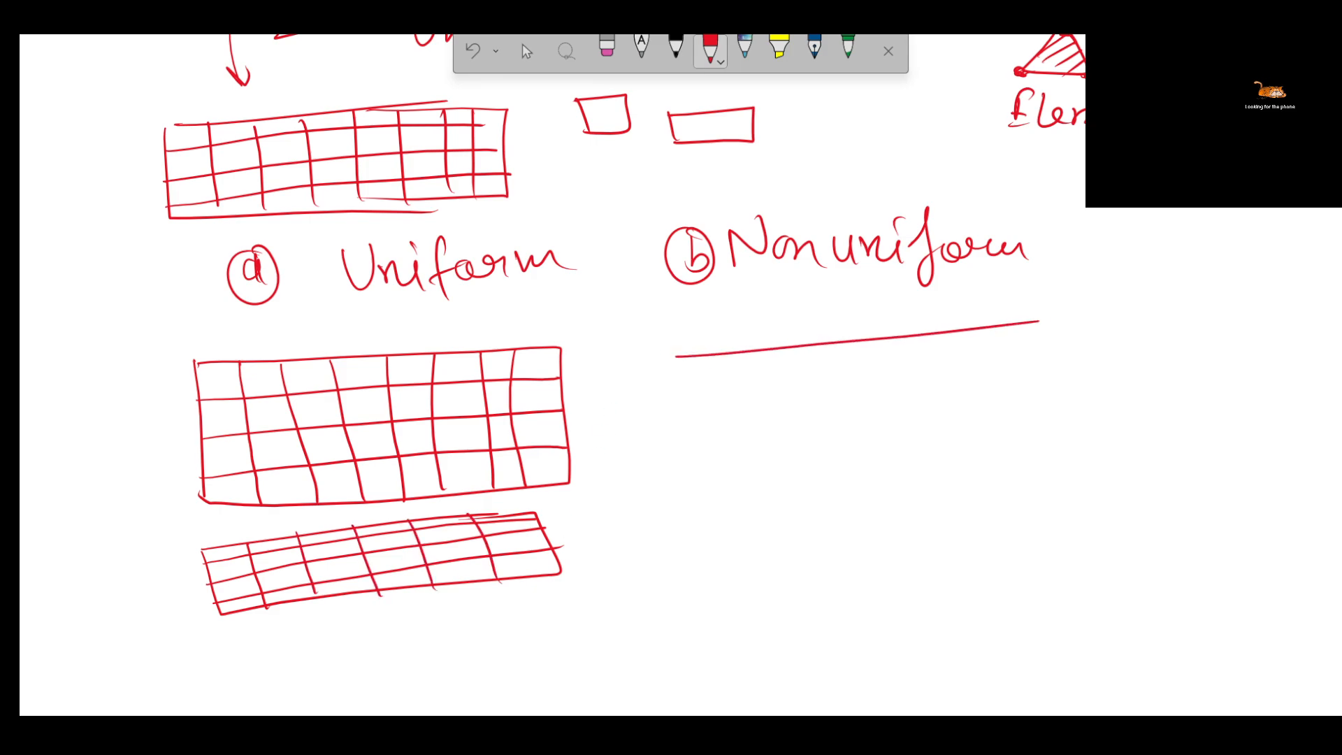
pyautogui.moveTo(675, 357)
pyautogui.mouseDown()
pyautogui.moveTo(676, 421)
pyautogui.moveTo(1006, 439)
pyautogui.mouseUp()
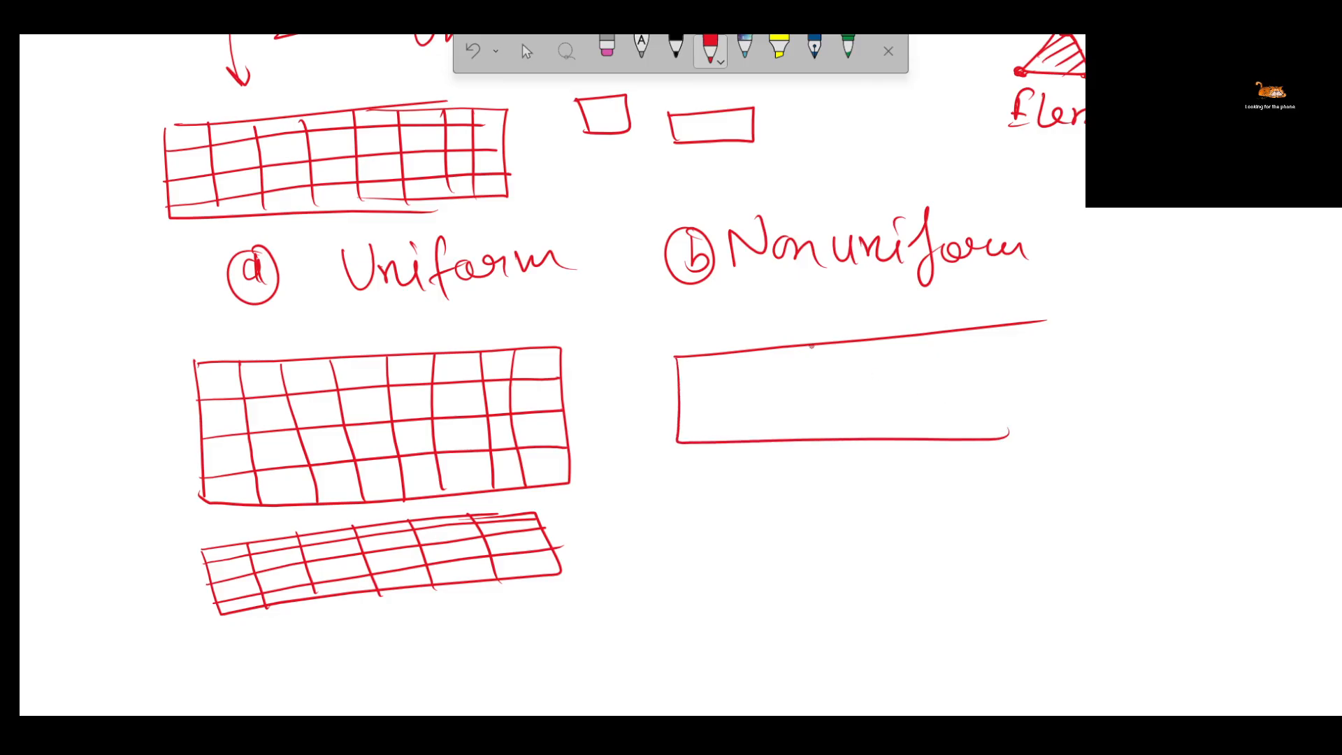
pyautogui.moveTo(831, 341)
pyautogui.mouseDown()
pyautogui.moveTo(1011, 331)
pyautogui.moveTo(1091, 419)
pyautogui.moveTo(933, 444)
pyautogui.mouseUp()
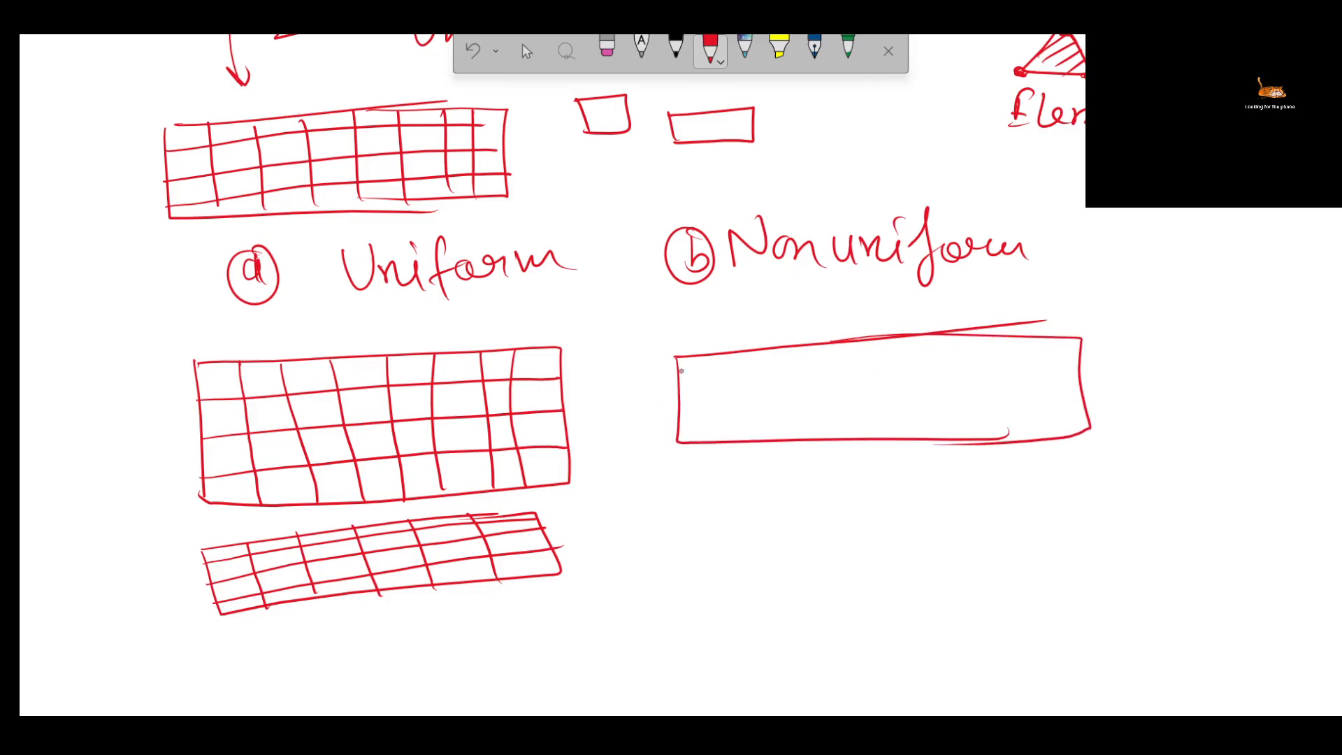
pyautogui.moveTo(678, 372); pyautogui.dragTo(1064, 361)
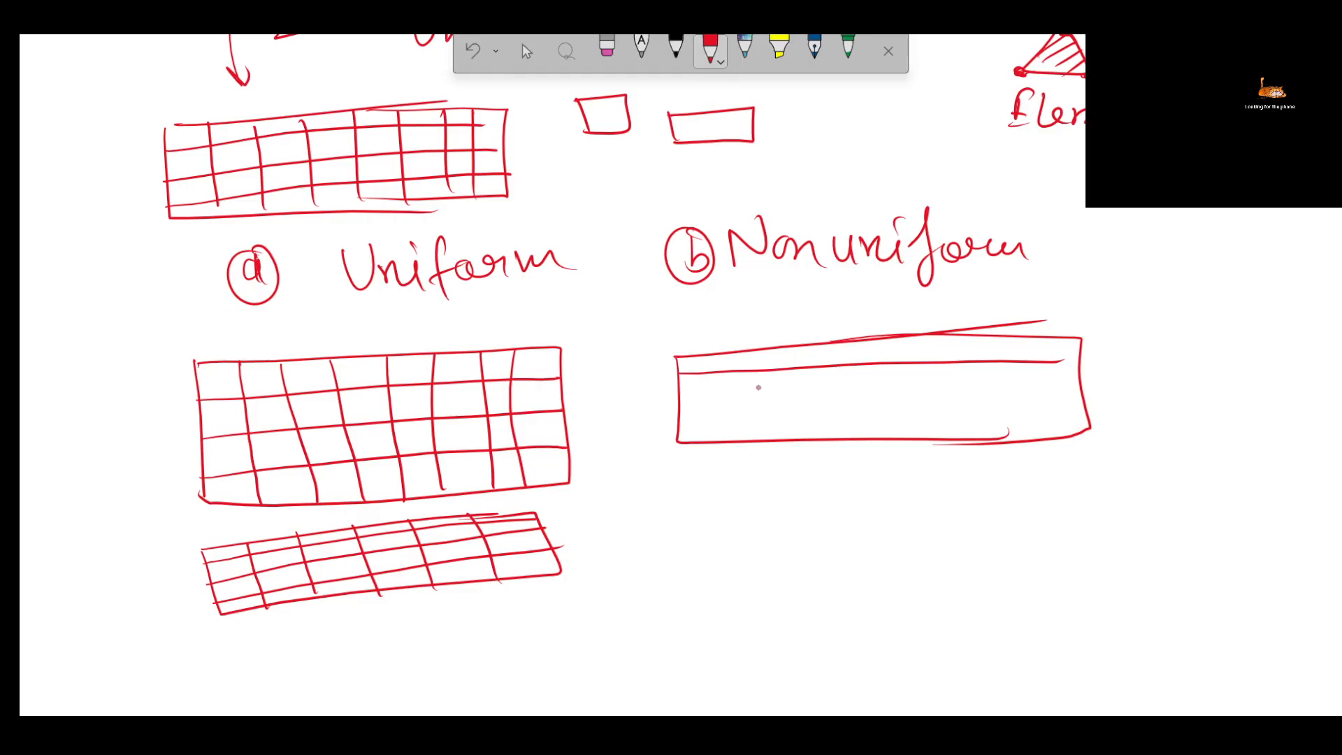
pyautogui.moveTo(682, 394); pyautogui.dragTo(1062, 384)
pyautogui.moveTo(678, 422); pyautogui.dragTo(1089, 411)
# Add unevenly spaced vertical lines across the long rectangle to form a nonuniform grid
pyautogui.moveTo(695, 358)
pyautogui.mouseDown()
pyautogui.moveTo(686, 439)
pyautogui.moveTo(728, 423)
pyautogui.moveTo(731, 442)
pyautogui.mouseUp()
pyautogui.moveTo(777, 349); pyautogui.dragTo(792, 436)
pyautogui.moveTo(854, 343); pyautogui.dragTo(862, 436)
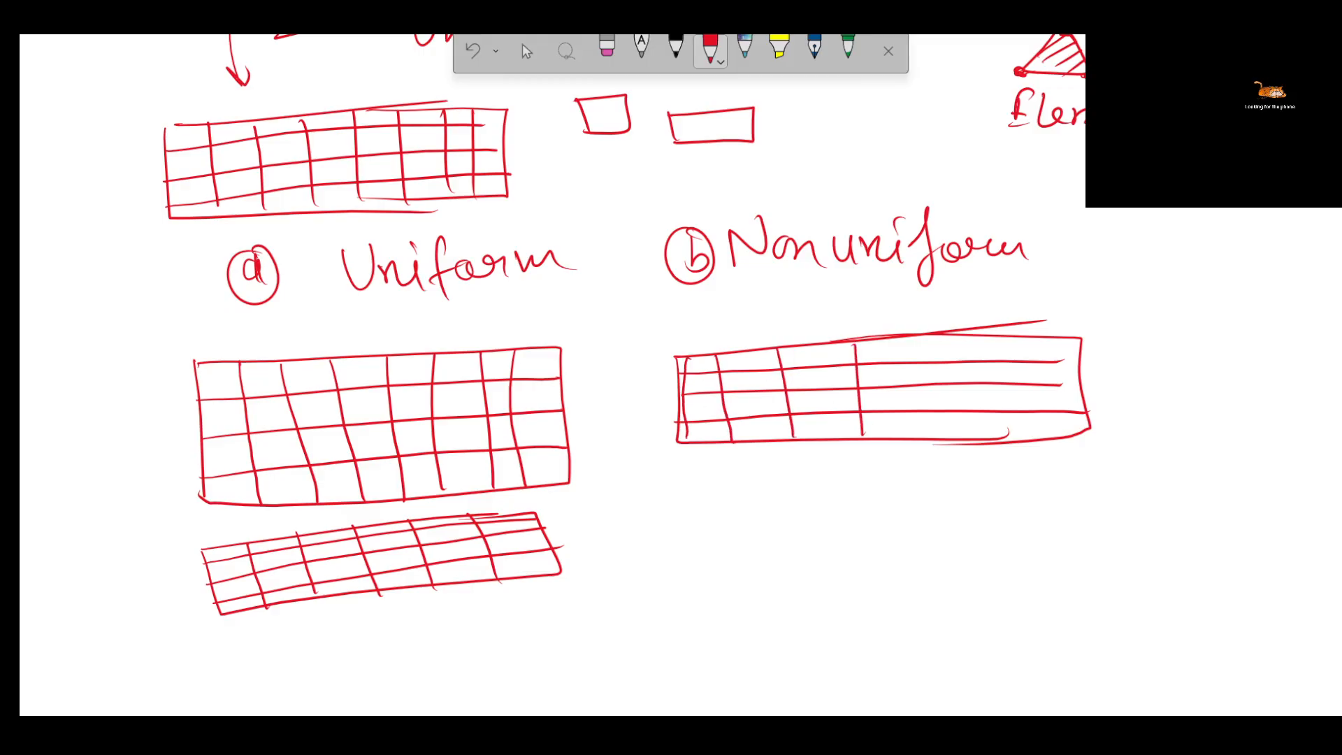
pyautogui.moveTo(964, 337); pyautogui.dragTo(969, 437)
pyautogui.moveTo(1026, 340); pyautogui.dragTo(1025, 441)
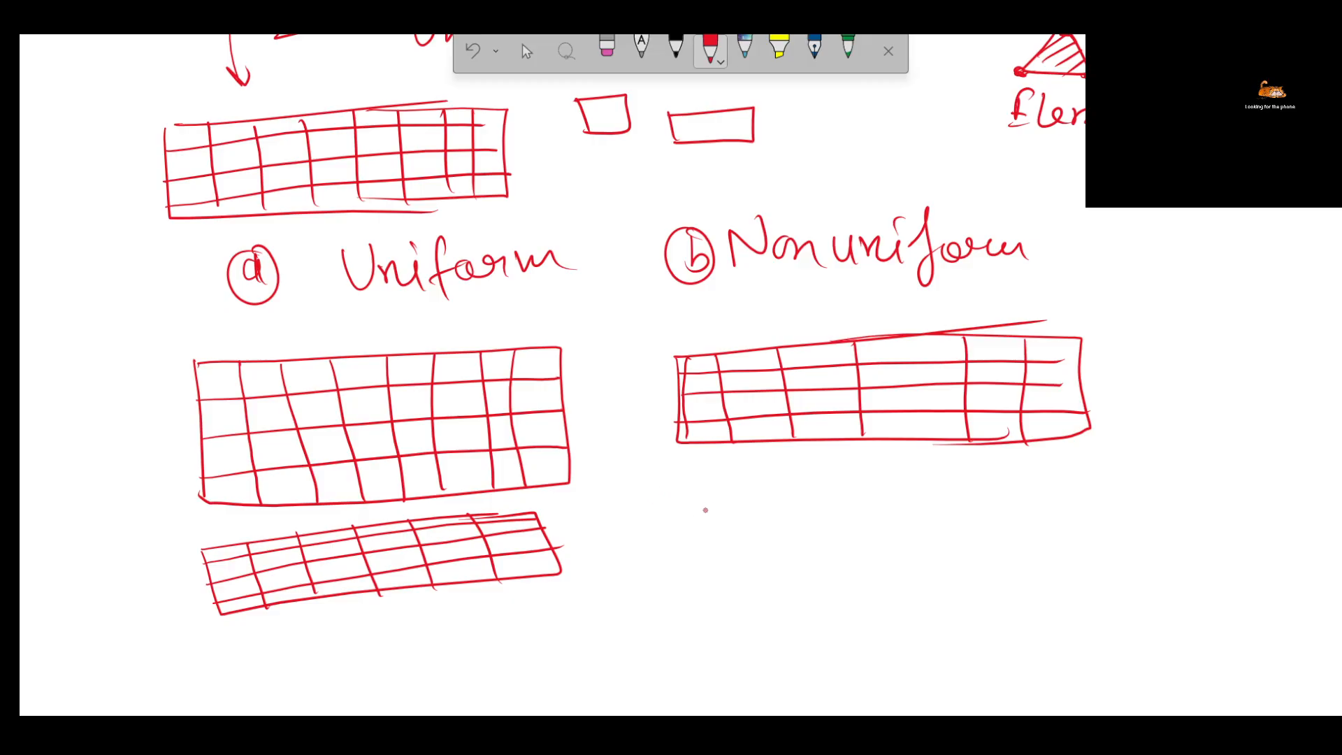
# Sketch a second nonuniform grid below the first, with three horizontal lines, four widening vertical divisions and a small arrow above its left end
pyautogui.moveTo(689, 495); pyautogui.dragTo(1023, 482)
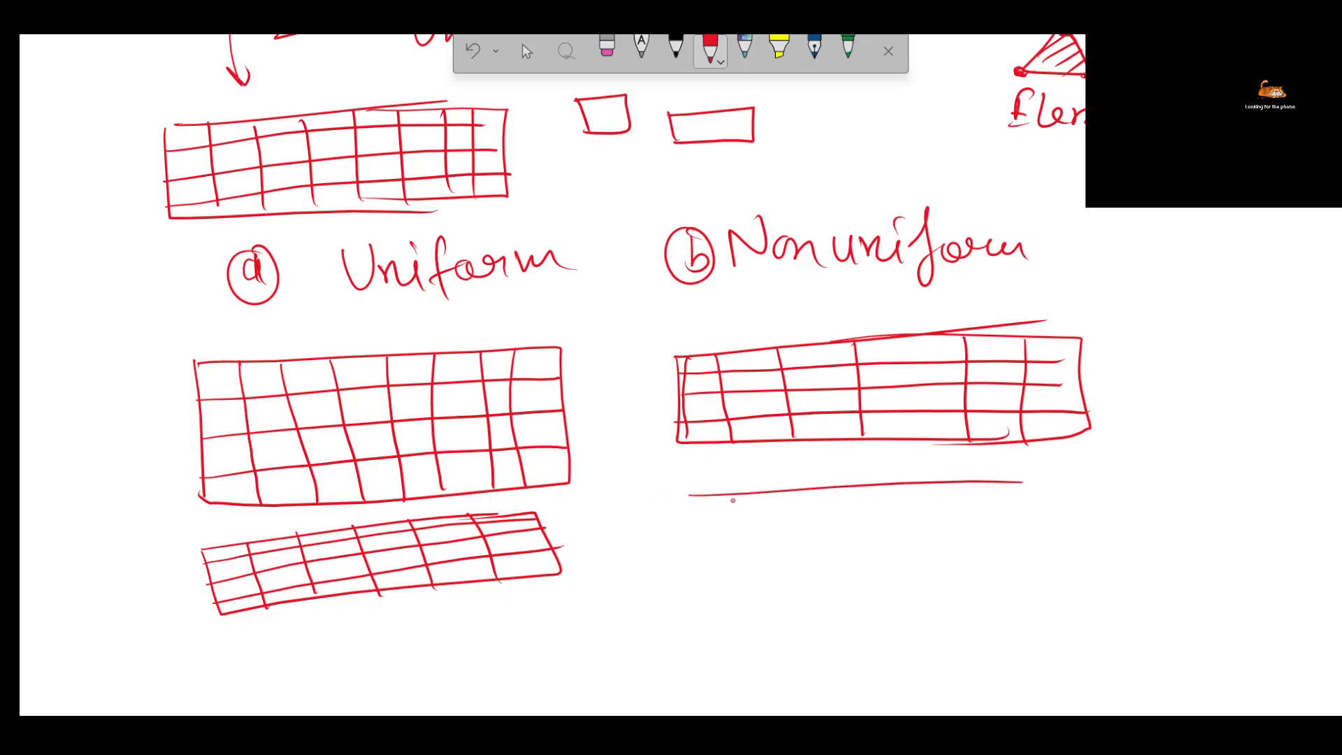
pyautogui.moveTo(686, 498)
pyautogui.mouseDown()
pyautogui.moveTo(954, 563)
pyautogui.moveTo(993, 560)
pyautogui.mouseUp()
pyautogui.moveTo(1023, 483)
pyautogui.mouseDown()
pyautogui.moveTo(1029, 545)
pyautogui.moveTo(949, 560)
pyautogui.mouseUp()
pyautogui.moveTo(675, 458)
pyautogui.mouseDown()
pyautogui.moveTo(696, 457)
pyautogui.moveTo(742, 506)
pyautogui.moveTo(1036, 490)
pyautogui.mouseUp()
pyautogui.moveTo(671, 530); pyautogui.dragTo(1052, 508)
pyautogui.moveTo(669, 557); pyautogui.dragTo(1048, 533)
pyautogui.moveTo(694, 497); pyautogui.dragTo(715, 573)
pyautogui.moveTo(748, 490); pyautogui.dragTo(777, 570)
pyautogui.moveTo(852, 482); pyautogui.dragTo(883, 569)
pyautogui.moveTo(965, 478); pyautogui.dragTo(992, 560)
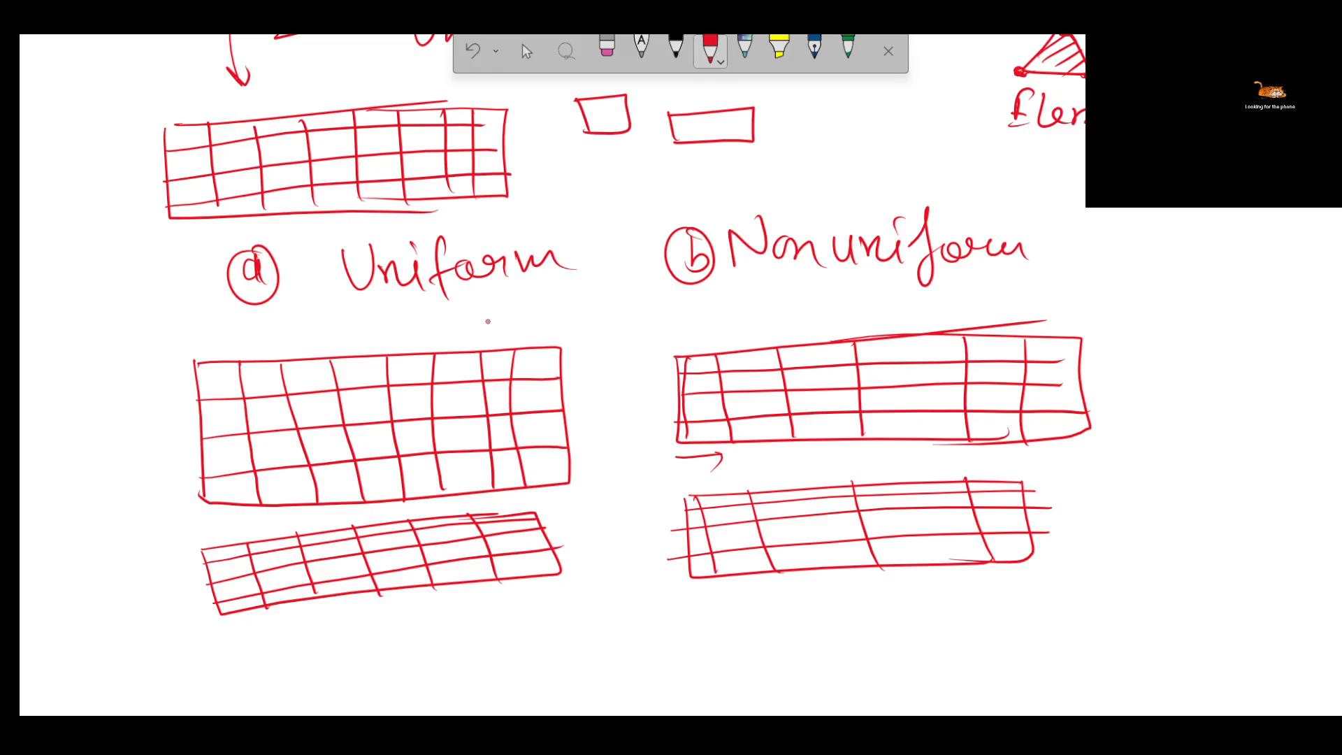
pyautogui.moveTo(490, 302); pyautogui.dragTo(562, 275)
pyautogui.moveTo(735, 278); pyautogui.dragTo(818, 267)
# Sketch a wide empty rectangle in the blank area below the uniform and nonuniform grids
pyautogui.scroll(-5, 442, 454)
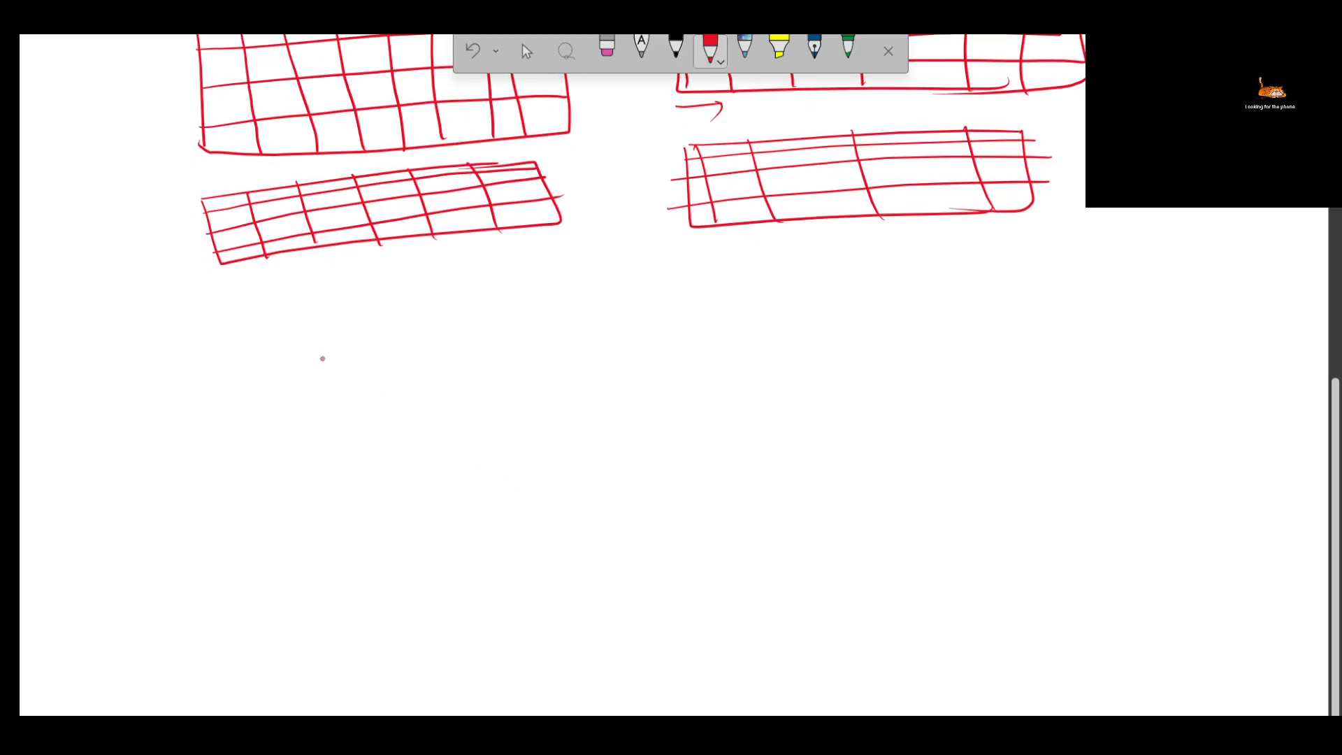
pyautogui.moveTo(305, 342); pyautogui.dragTo(732, 343)
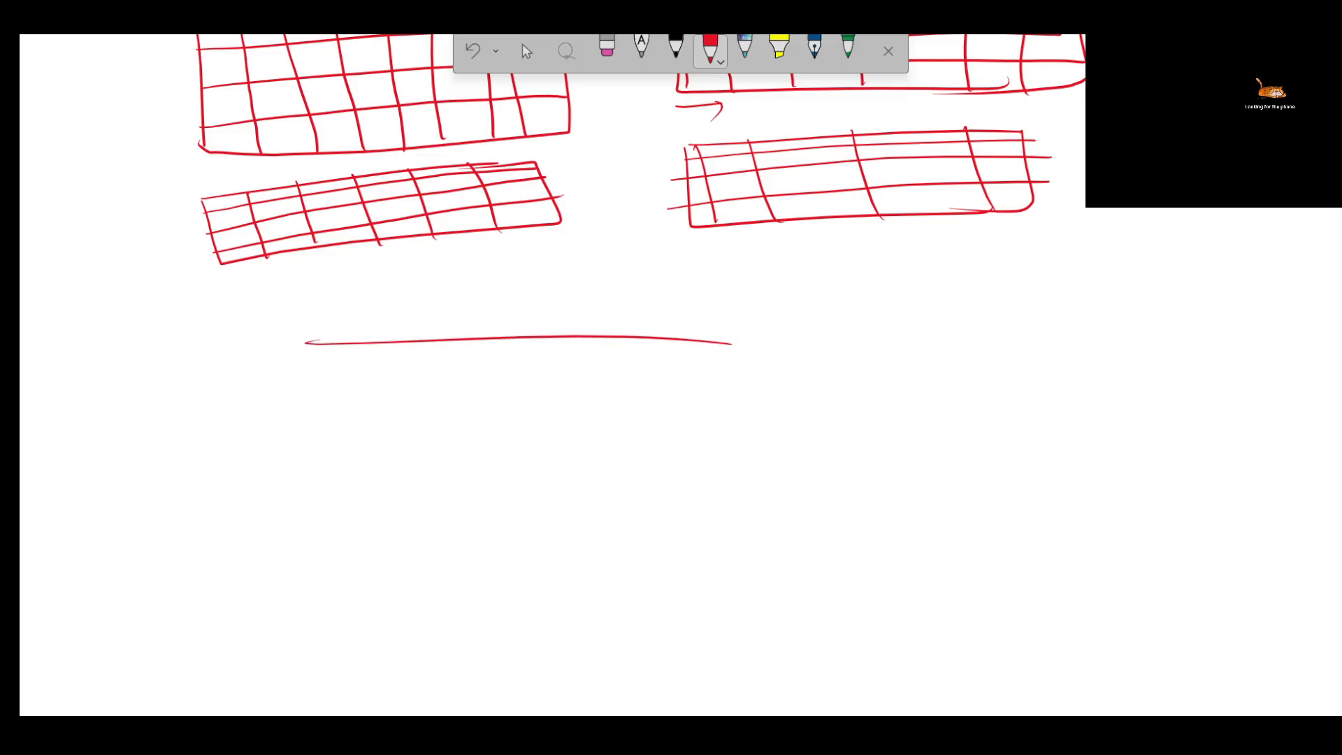
pyautogui.moveTo(296, 345)
pyautogui.mouseDown()
pyautogui.moveTo(327, 482)
pyautogui.moveTo(685, 458)
pyautogui.mouseUp()
pyautogui.moveTo(727, 342)
pyautogui.mouseDown()
pyautogui.moveTo(733, 451)
pyautogui.moveTo(605, 452)
pyautogui.mouseUp()
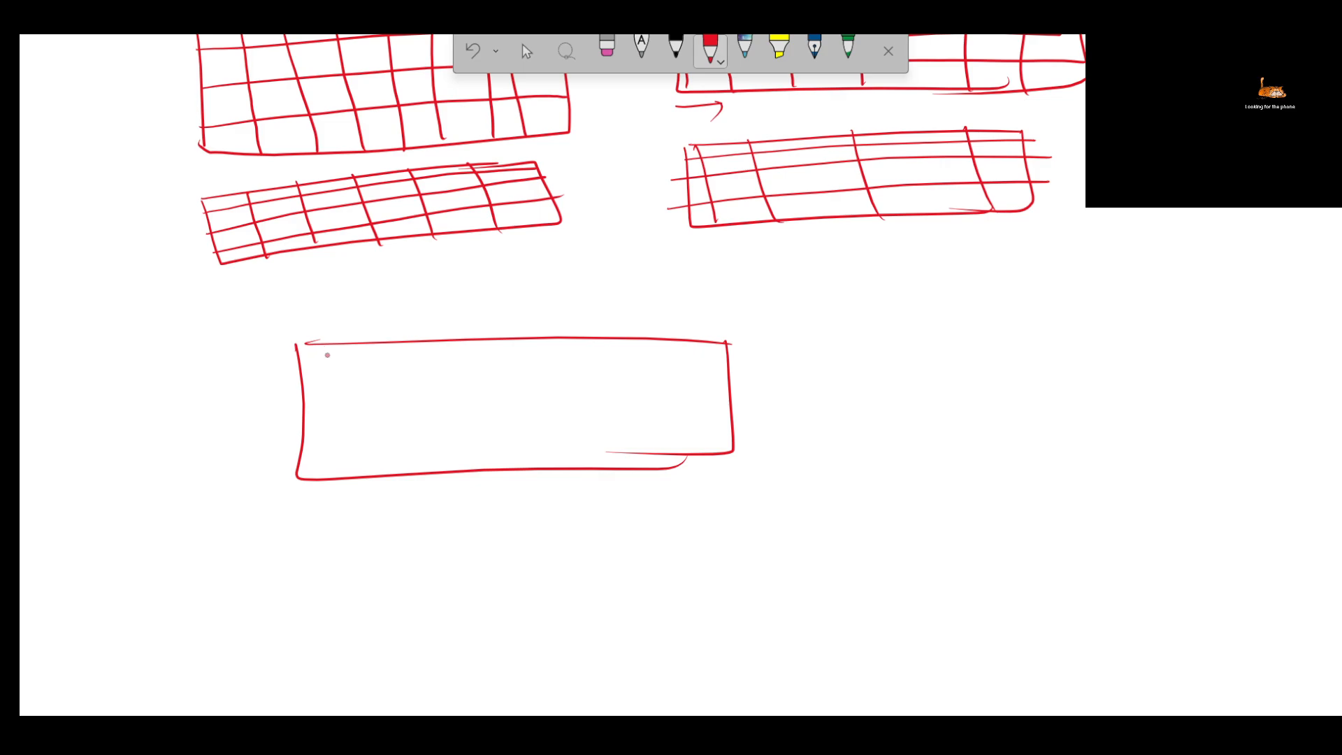
# Sketch a small rectangle, a triangle and a house-shaped pentagon beside the wide rectangle as element shapes
pyautogui.moveTo(868, 281); pyautogui.dragTo(873, 318)
pyautogui.moveTo(873, 281)
pyautogui.mouseDown()
pyautogui.moveTo(922, 282)
pyautogui.moveTo(875, 319)
pyautogui.mouseUp()
pyautogui.moveTo(1055, 319)
pyautogui.mouseDown()
pyautogui.moveTo(1038, 338)
pyautogui.moveTo(1055, 325)
pyautogui.mouseUp()
pyautogui.moveTo(1046, 401)
pyautogui.mouseDown()
pyautogui.moveTo(1007, 454)
pyautogui.moveTo(1006, 489)
pyautogui.moveTo(1060, 486)
pyautogui.moveTo(1089, 453)
pyautogui.moveTo(1011, 484)
pyautogui.mouseUp()
# Fill the wide rectangle with irregular crossing diagonal and vertical lines to illustrate an unstructured mesh
pyautogui.moveTo(263, 408)
pyautogui.mouseDown()
pyautogui.moveTo(409, 468)
pyautogui.moveTo(323, 407)
pyautogui.moveTo(437, 458)
pyautogui.mouseUp()
pyautogui.moveTo(329, 349); pyautogui.dragTo(491, 448)
pyautogui.moveTo(428, 347); pyautogui.dragTo(559, 450)
pyautogui.moveTo(497, 343); pyautogui.dragTo(608, 447)
pyautogui.moveTo(577, 339); pyautogui.dragTo(661, 439)
pyautogui.moveTo(637, 355); pyautogui.dragTo(711, 441)
pyautogui.moveTo(350, 348); pyautogui.dragTo(331, 448)
pyautogui.moveTo(402, 348); pyautogui.dragTo(387, 471)
pyautogui.moveTo(465, 347); pyautogui.dragTo(462, 467)
pyautogui.moveTo(525, 347); pyautogui.dragTo(535, 459)
pyautogui.moveTo(580, 339); pyautogui.dragTo(598, 455)
pyautogui.moveTo(639, 354); pyautogui.dragTo(699, 425)
pyautogui.moveTo(686, 341)
pyautogui.mouseDown()
pyautogui.moveTo(741, 411)
pyautogui.moveTo(591, 441)
pyautogui.mouseUp()
pyautogui.moveTo(518, 344); pyautogui.dragTo(457, 466)
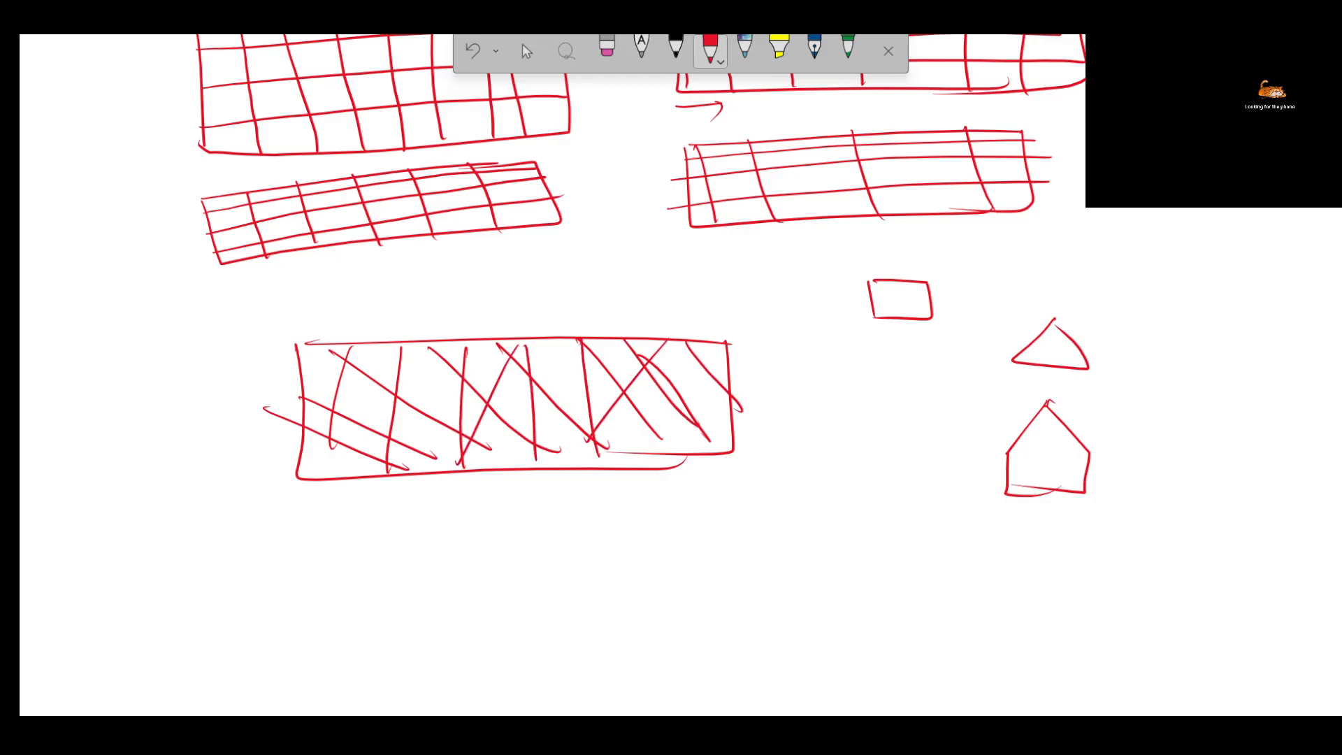
pyautogui.moveTo(307, 372); pyautogui.dragTo(461, 439)
pyautogui.moveTo(289, 459); pyautogui.dragTo(395, 490)
pyautogui.moveTo(366, 346); pyautogui.dragTo(521, 436)
pyautogui.moveTo(521, 327); pyautogui.dragTo(629, 444)
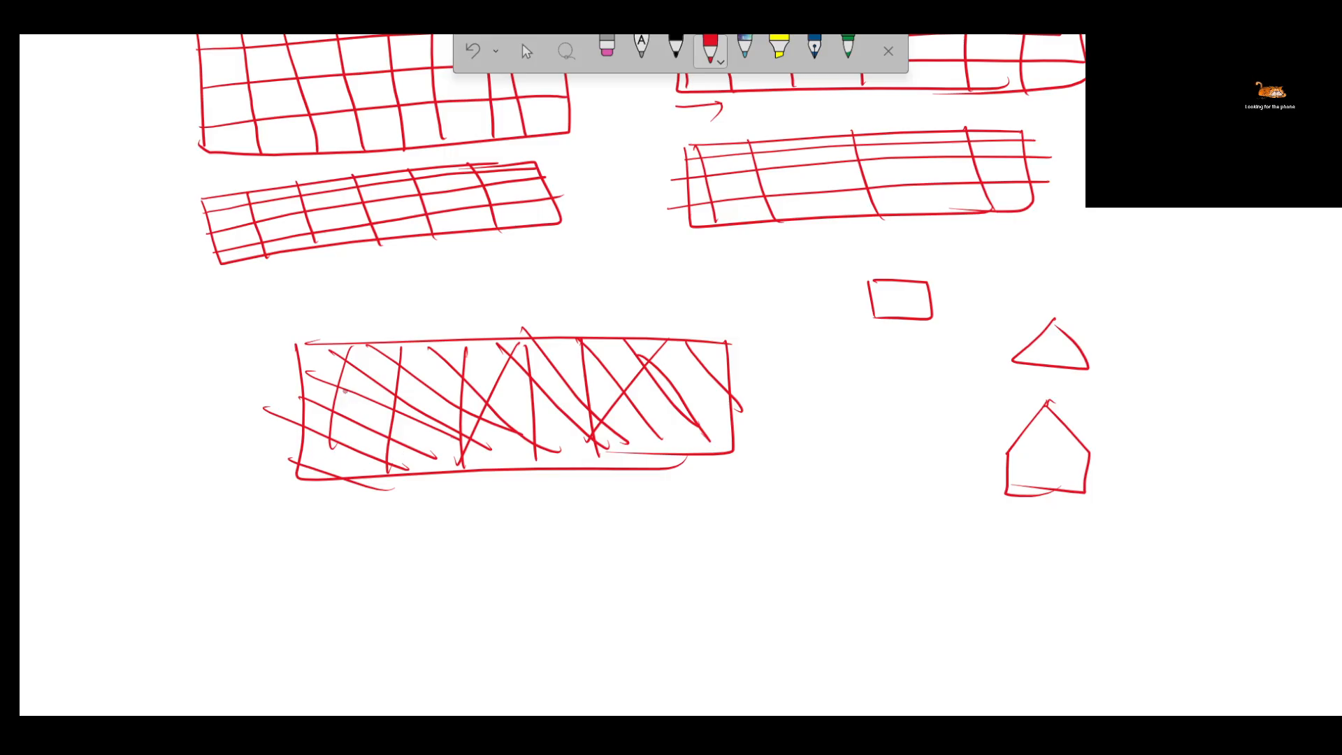
# Trace a few individual elements inside the unstructured mesh sketch and circle the small rectangle beside it
pyautogui.moveTo(310, 344); pyautogui.dragTo(339, 354)
pyautogui.moveTo(317, 379)
pyautogui.mouseDown()
pyautogui.moveTo(298, 345)
pyautogui.moveTo(341, 354)
pyautogui.moveTo(343, 388)
pyautogui.moveTo(304, 374)
pyautogui.mouseUp()
pyautogui.moveTo(434, 353)
pyautogui.mouseDown()
pyautogui.moveTo(467, 374)
pyautogui.moveTo(443, 353)
pyautogui.mouseUp()
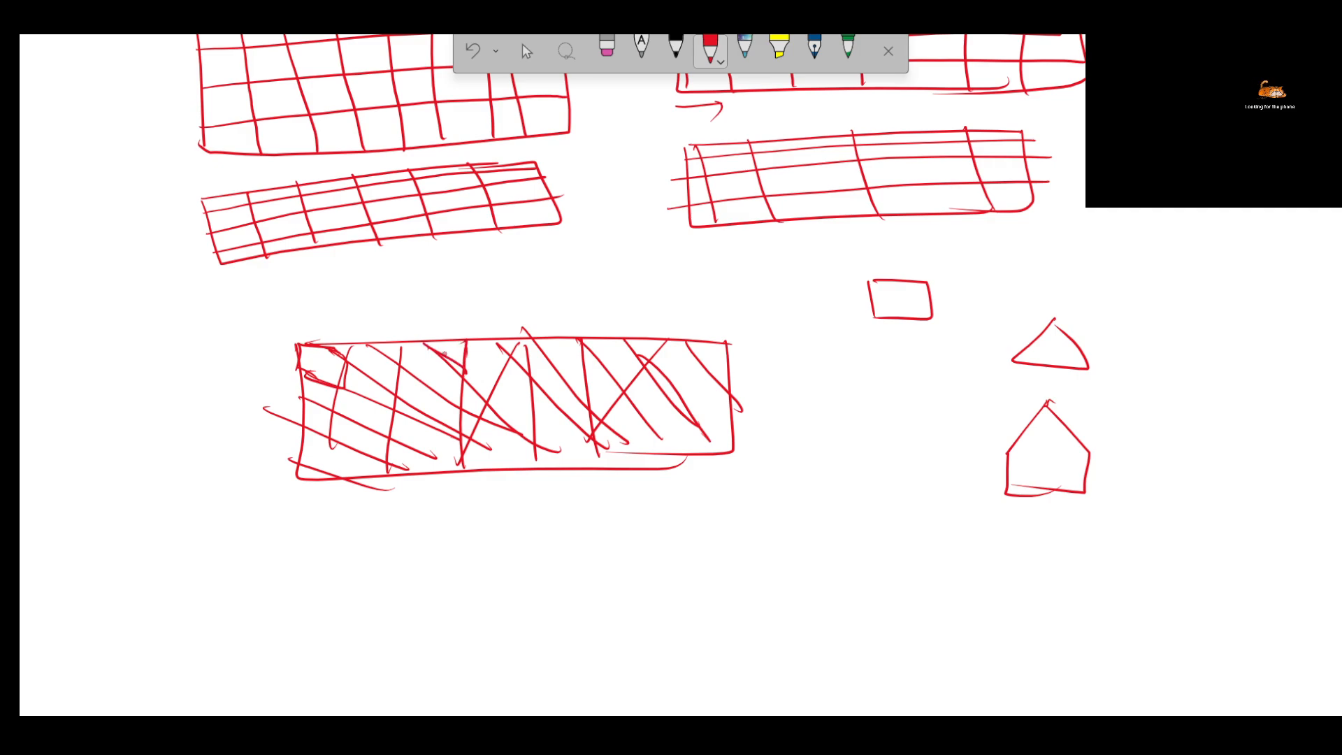
pyautogui.moveTo(489, 411); pyautogui.dragTo(510, 420)
pyautogui.moveTo(944, 288)
pyautogui.mouseDown()
pyautogui.moveTo(879, 264)
pyautogui.moveTo(942, 285)
pyautogui.mouseUp()
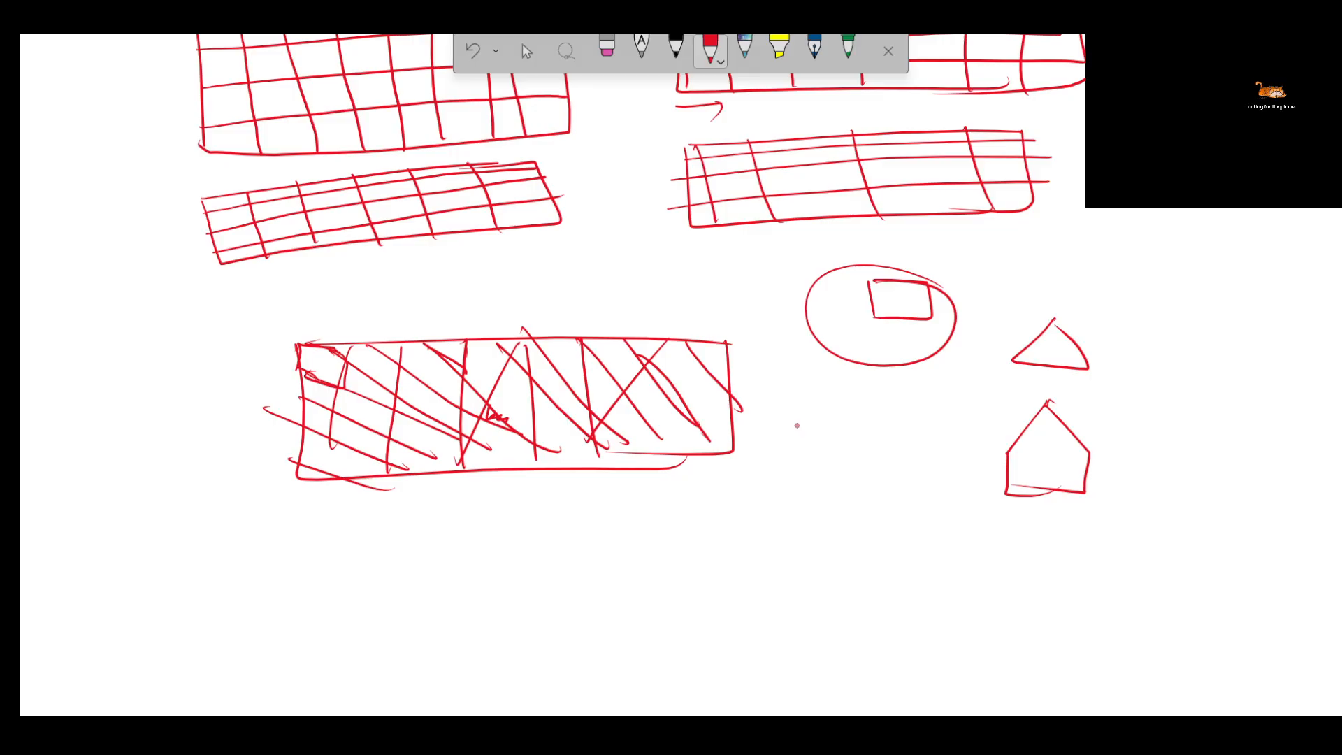
# Switch to the picture of mesh element types and mesh hierarchy, examine it, and return to the handwritten notes
pyautogui.hotkey('alt', 'Tab')
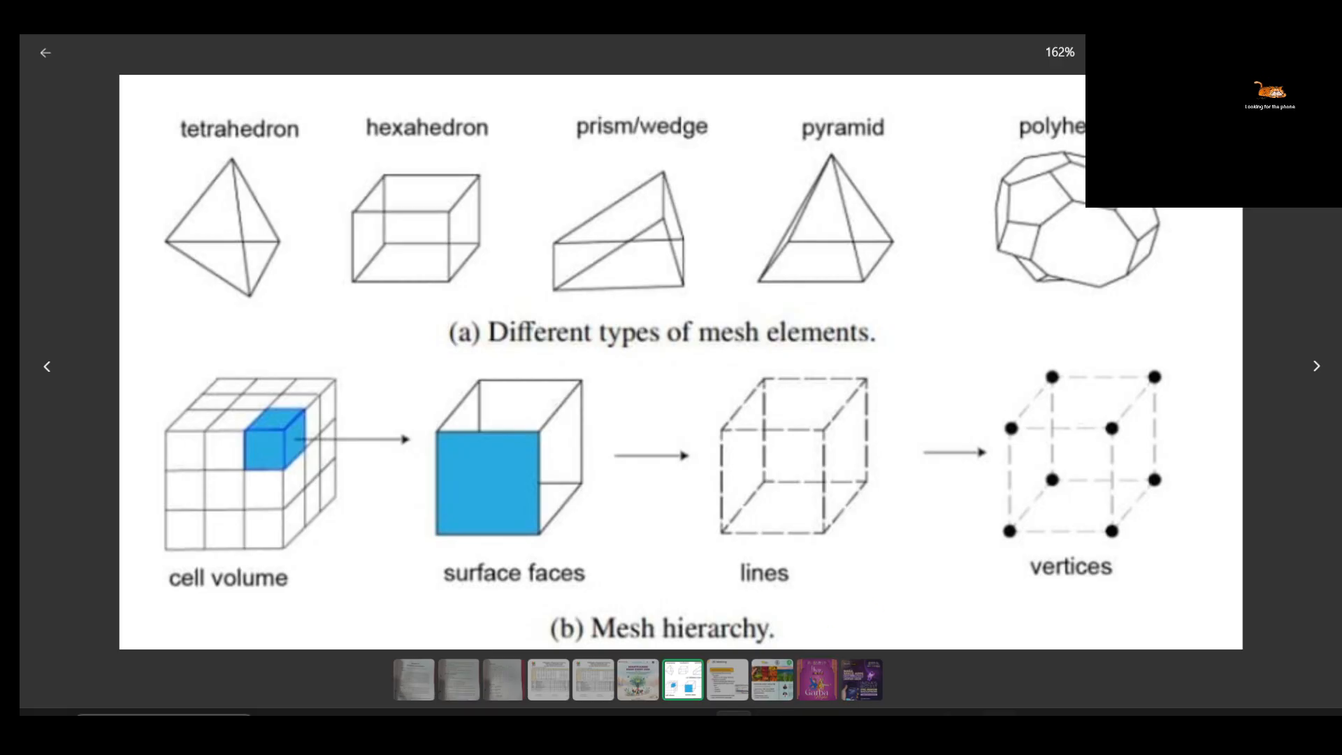
pyautogui.click(999, 713)
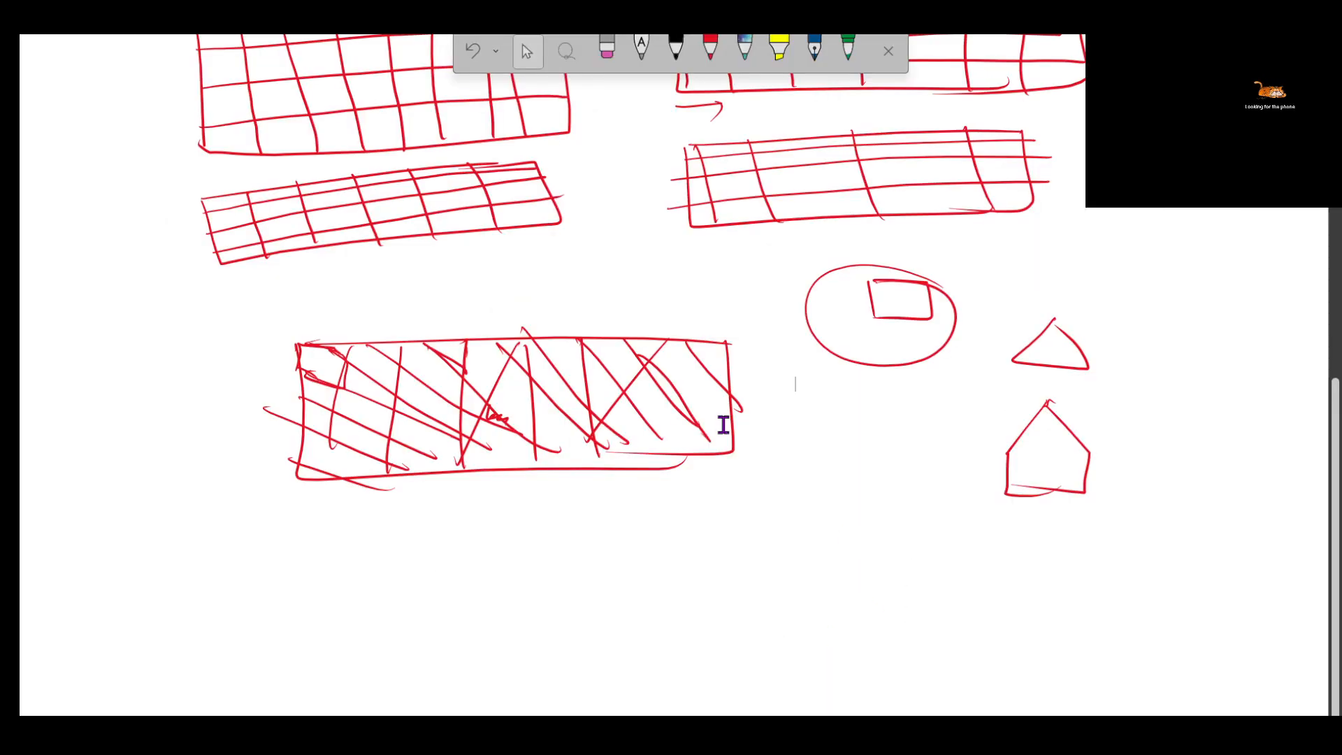
# Sketch in red a long straight channel that curves down to a sharp tip, below the unstructured mesh
pyautogui.scroll(-2, 724, 424)
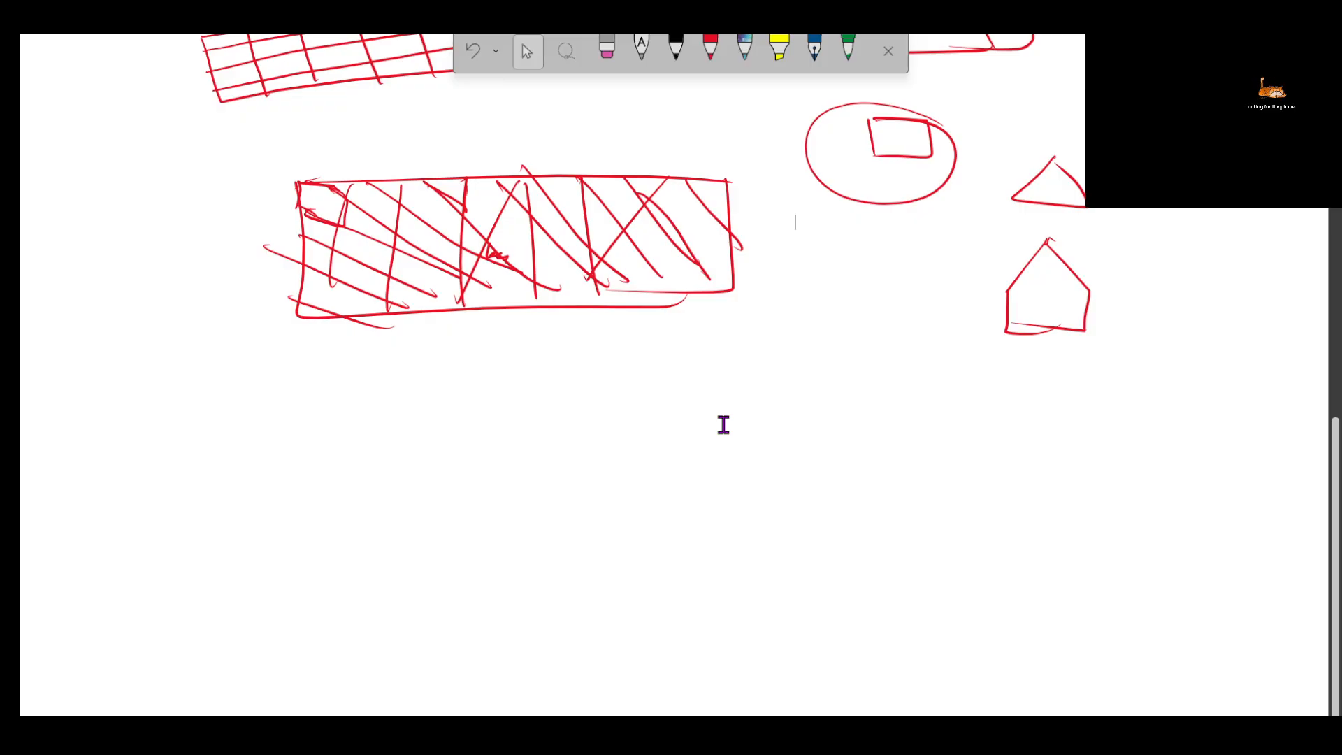
pyautogui.click(710, 48)
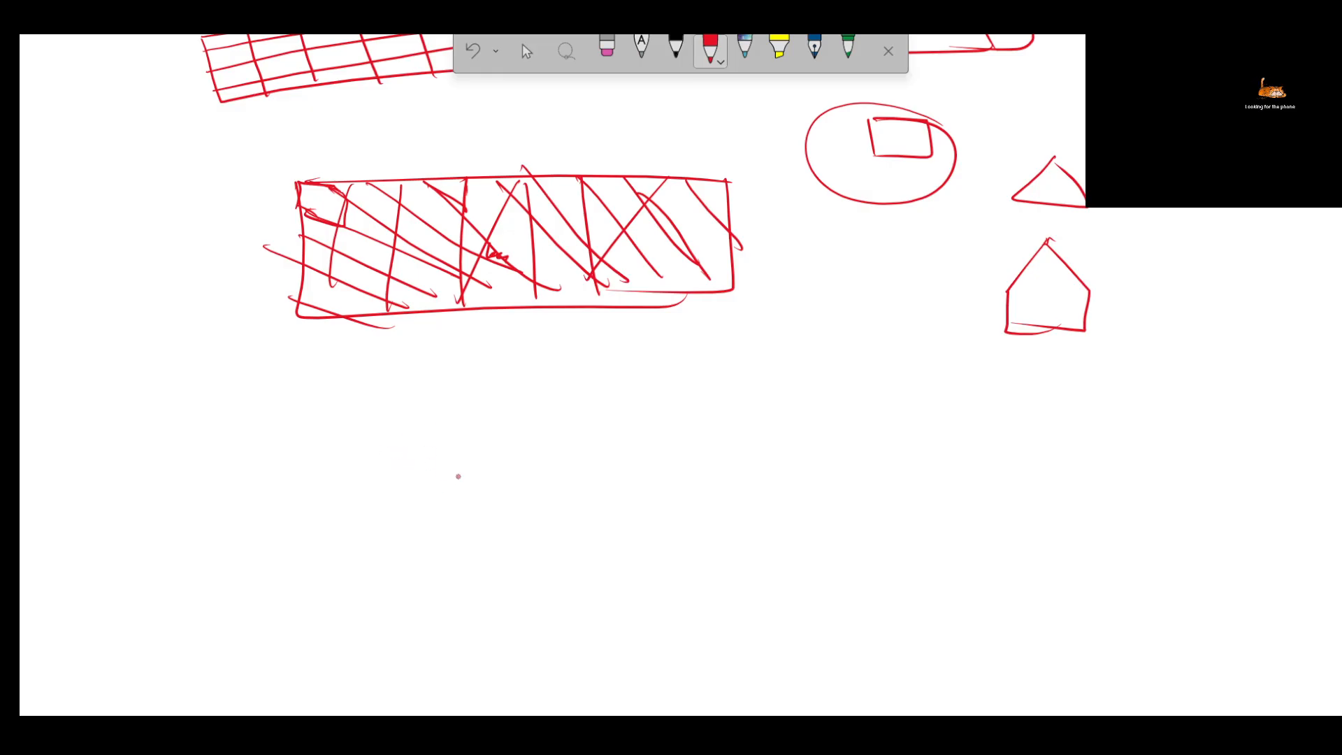
pyautogui.moveTo(366, 453); pyautogui.dragTo(657, 450)
pyautogui.moveTo(361, 526); pyautogui.dragTo(641, 517)
pyautogui.moveTo(364, 451); pyautogui.dragTo(364, 537)
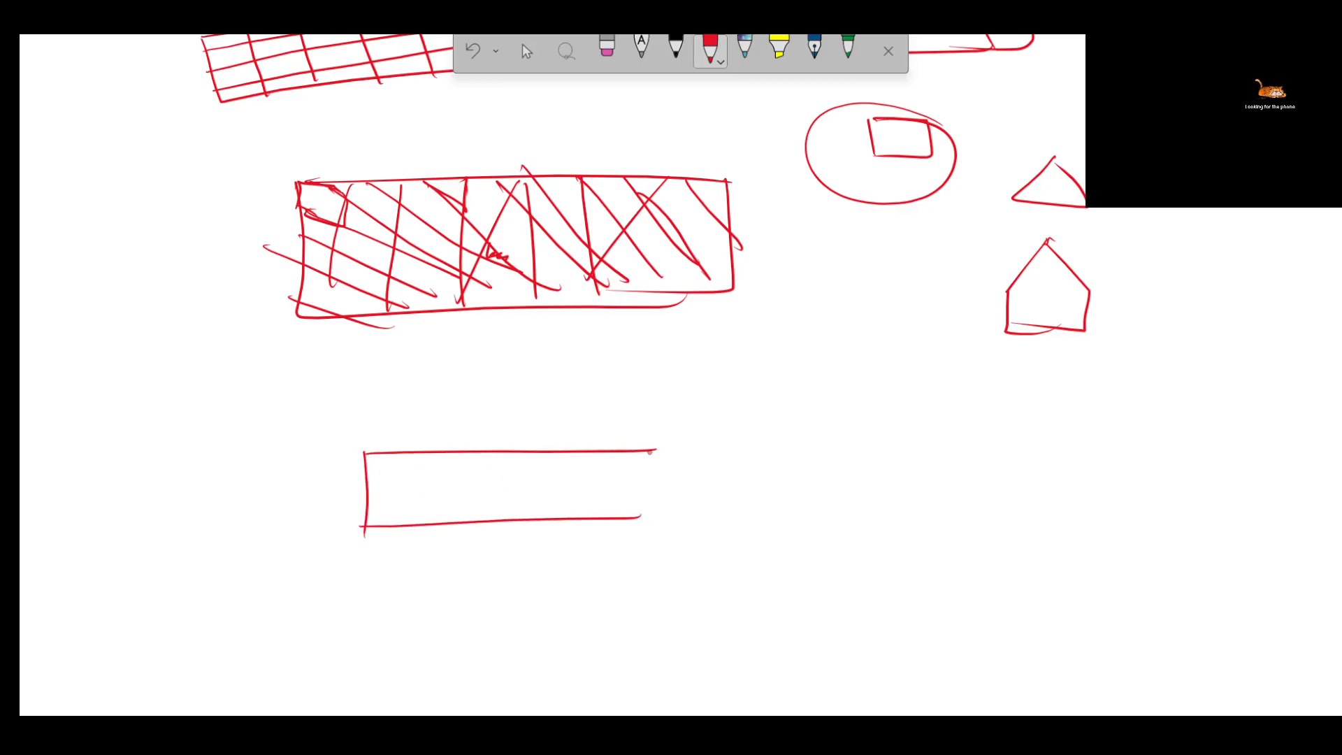
pyautogui.moveTo(654, 449)
pyautogui.mouseDown()
pyautogui.moveTo(696, 454)
pyautogui.moveTo(807, 535)
pyautogui.mouseUp()
pyautogui.moveTo(629, 517); pyautogui.dragTo(816, 559)
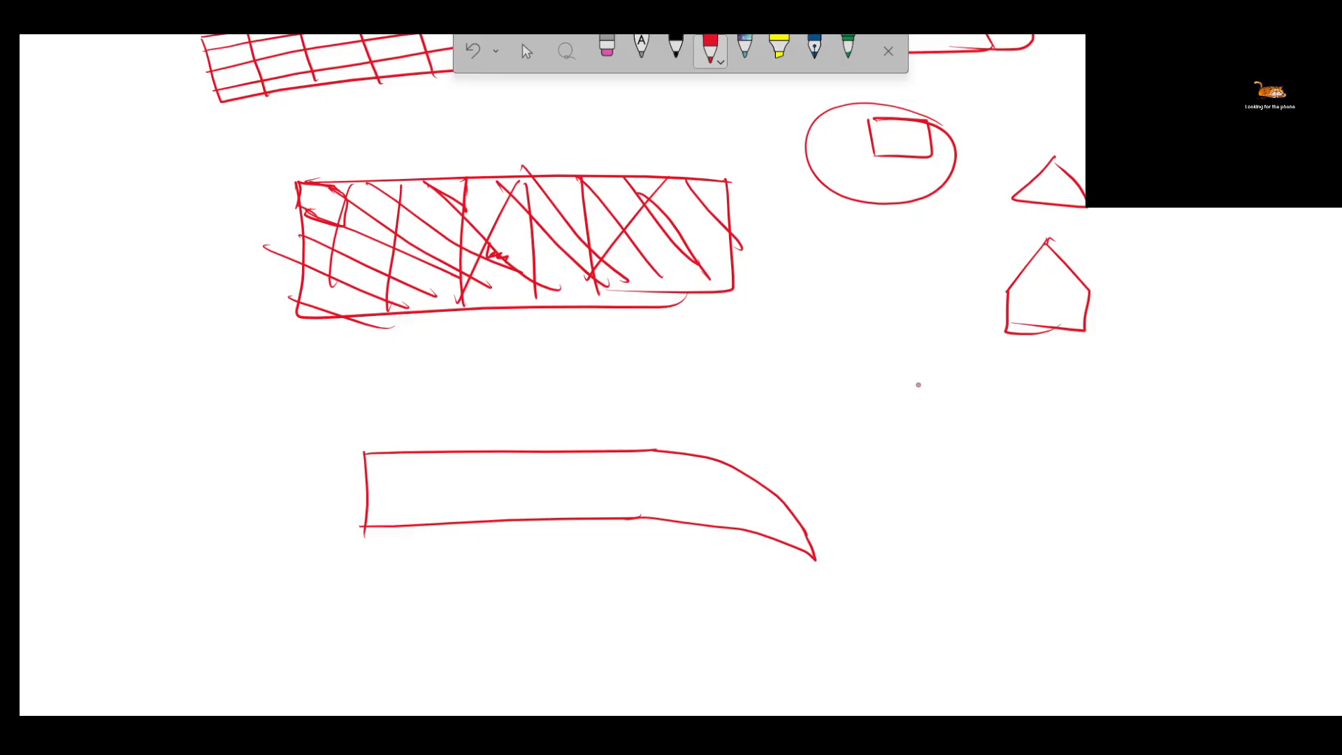
# Handwrite "Structured" above and beside the curved channel and add a check mark below the word
pyautogui.moveTo(941, 382); pyautogui.dragTo(928, 414)
pyautogui.moveTo(972, 378); pyautogui.dragTo(967, 424)
pyautogui.moveTo(956, 405); pyautogui.dragTo(984, 400)
pyautogui.moveTo(980, 418)
pyautogui.mouseDown()
pyautogui.moveTo(997, 409)
pyautogui.moveTo(1041, 430)
pyautogui.mouseUp()
pyautogui.moveTo(1061, 390)
pyautogui.mouseDown()
pyautogui.moveTo(1059, 415)
pyautogui.moveTo(1140, 437)
pyautogui.moveTo(1121, 429)
pyautogui.mouseUp()
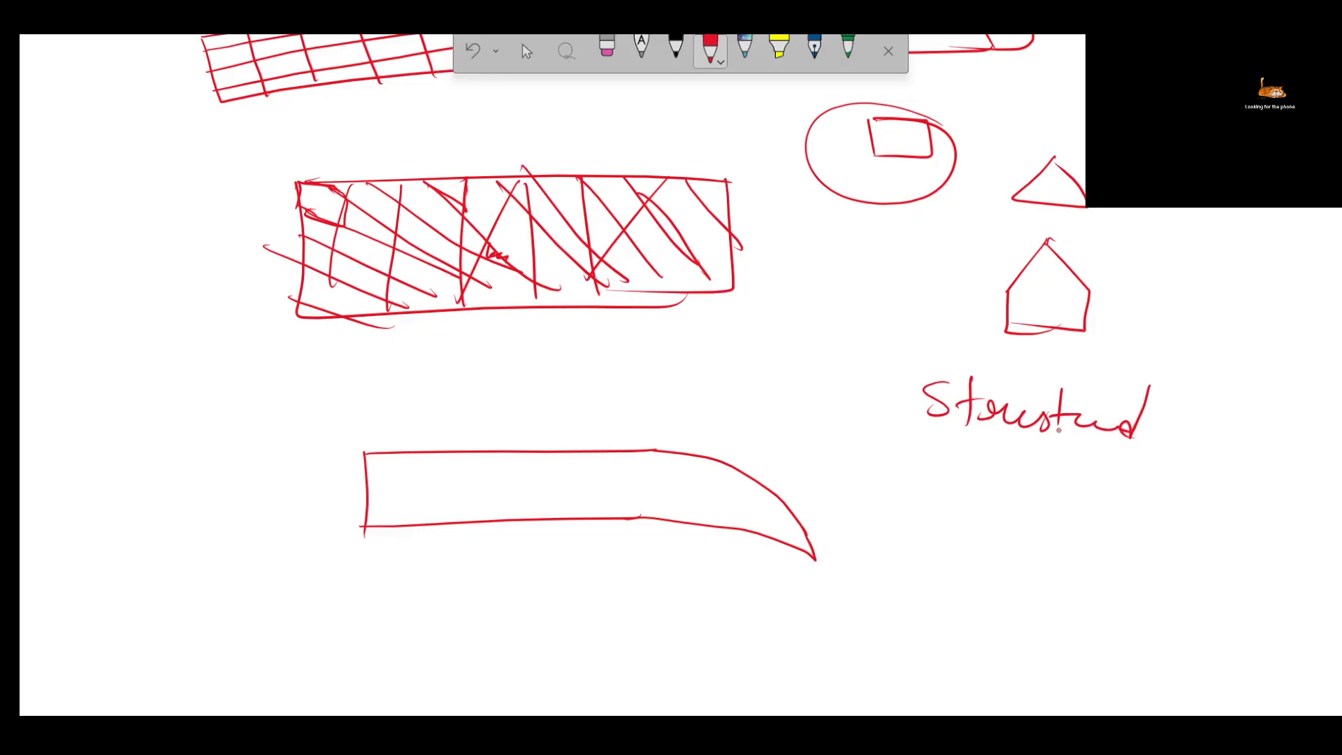
pyautogui.moveTo(924, 432)
pyautogui.mouseDown()
pyautogui.moveTo(954, 447)
pyautogui.moveTo(998, 437)
pyautogui.mouseUp()
# Circle the channel's sharp tip and sketch an enlarged view of it filled with crossing mesh lines
pyautogui.moveTo(819, 538)
pyautogui.mouseDown()
pyautogui.moveTo(788, 547)
pyautogui.moveTo(836, 538)
pyautogui.mouseUp()
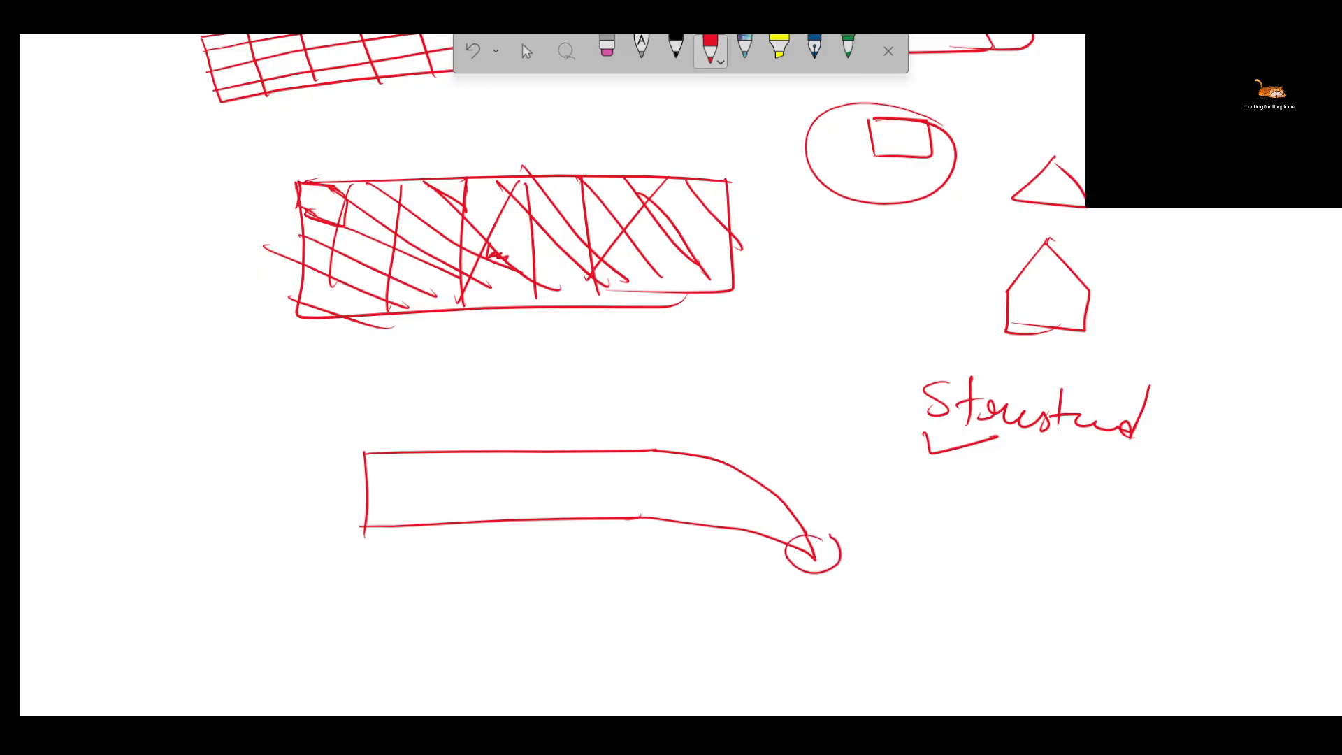
pyautogui.moveTo(928, 551); pyautogui.dragTo(1021, 602)
pyautogui.moveTo(972, 480); pyautogui.dragTo(1022, 603)
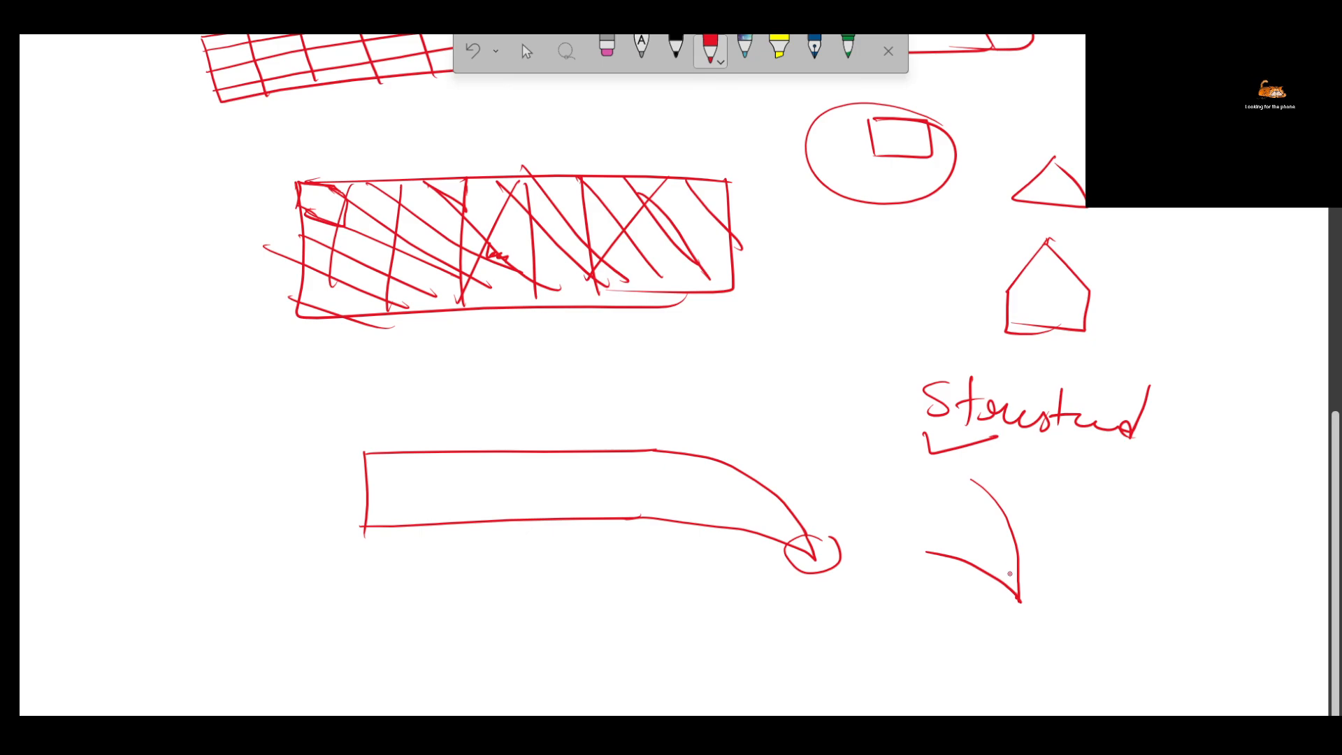
pyautogui.moveTo(1017, 568)
pyautogui.mouseDown()
pyautogui.moveTo(1000, 591)
pyautogui.moveTo(1023, 567)
pyautogui.moveTo(994, 576)
pyautogui.moveTo(976, 563)
pyautogui.mouseUp()
pyautogui.moveTo(970, 516); pyautogui.dragTo(1011, 548)
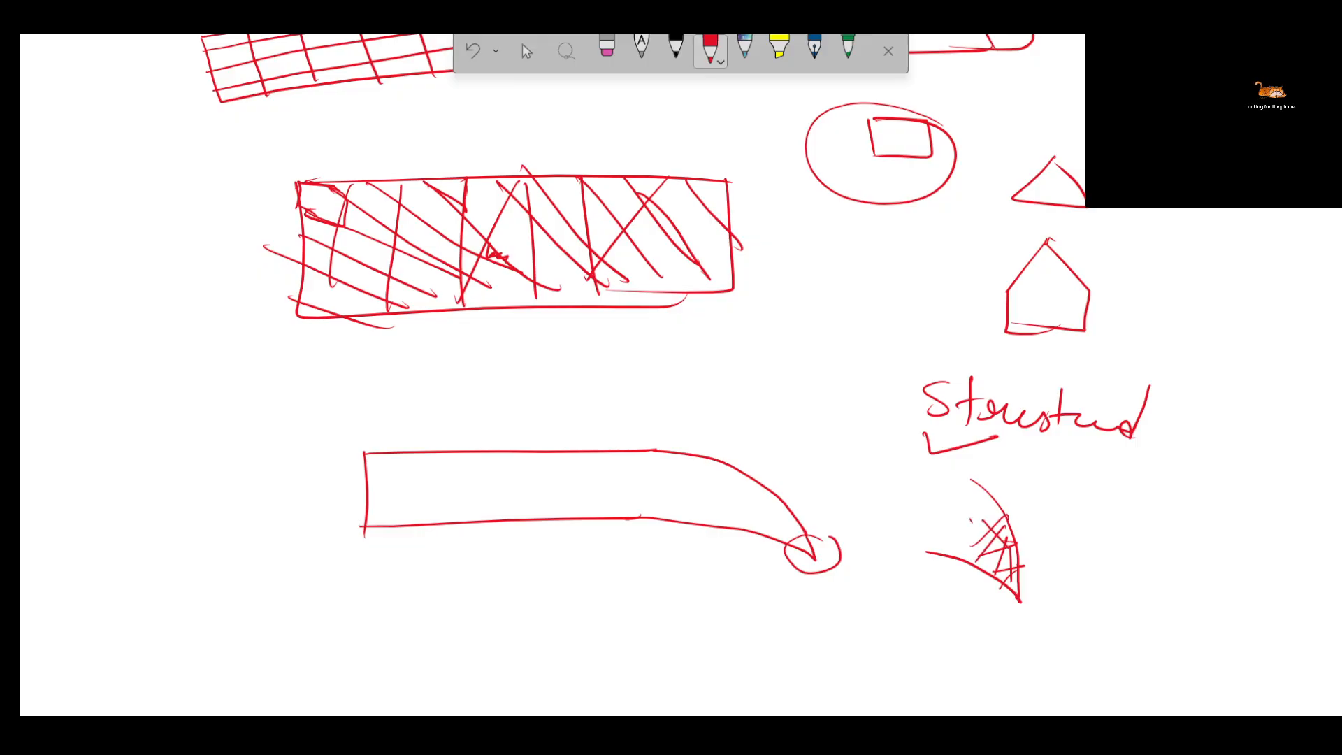
# Draw a dividing line where the channel starts to curve and fill its straight part with vertical and lengthwise grid lines
pyautogui.moveTo(646, 404); pyautogui.dragTo(664, 556)
pyautogui.moveTo(386, 460); pyautogui.dragTo(388, 525)
pyautogui.moveTo(418, 456); pyautogui.dragTo(433, 520)
pyautogui.moveTo(463, 454); pyautogui.dragTo(481, 514)
pyautogui.moveTo(521, 453); pyautogui.dragTo(538, 500)
pyautogui.moveTo(566, 454); pyautogui.dragTo(573, 509)
pyautogui.moveTo(600, 453); pyautogui.dragTo(613, 517)
pyautogui.moveTo(415, 495); pyautogui.dragTo(577, 478)
pyautogui.moveTo(394, 525); pyautogui.dragTo(559, 508)
pyautogui.moveTo(361, 499); pyautogui.dragTo(539, 468)
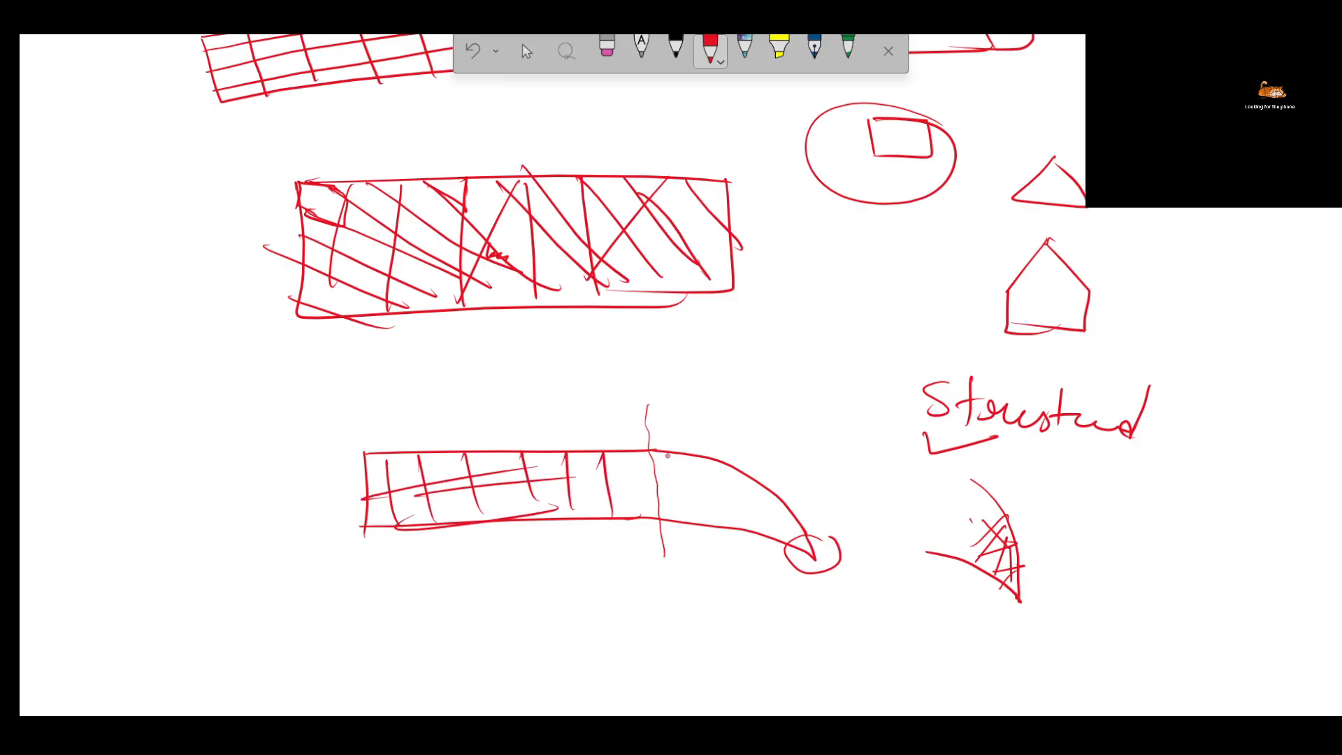
# Fill the channel's curved part with crosswise and lengthwise grid lines and circle the sharp tip again
pyautogui.moveTo(671, 456); pyautogui.dragTo(681, 514)
pyautogui.moveTo(694, 455); pyautogui.dragTo(712, 519)
pyautogui.moveTo(730, 463)
pyautogui.mouseDown()
pyautogui.moveTo(739, 517)
pyautogui.moveTo(763, 532)
pyautogui.mouseUp()
pyautogui.moveTo(666, 471); pyautogui.dragTo(790, 496)
pyautogui.moveTo(644, 492)
pyautogui.mouseDown()
pyautogui.moveTo(763, 513)
pyautogui.moveTo(783, 526)
pyautogui.moveTo(783, 576)
pyautogui.moveTo(832, 532)
pyautogui.mouseUp()
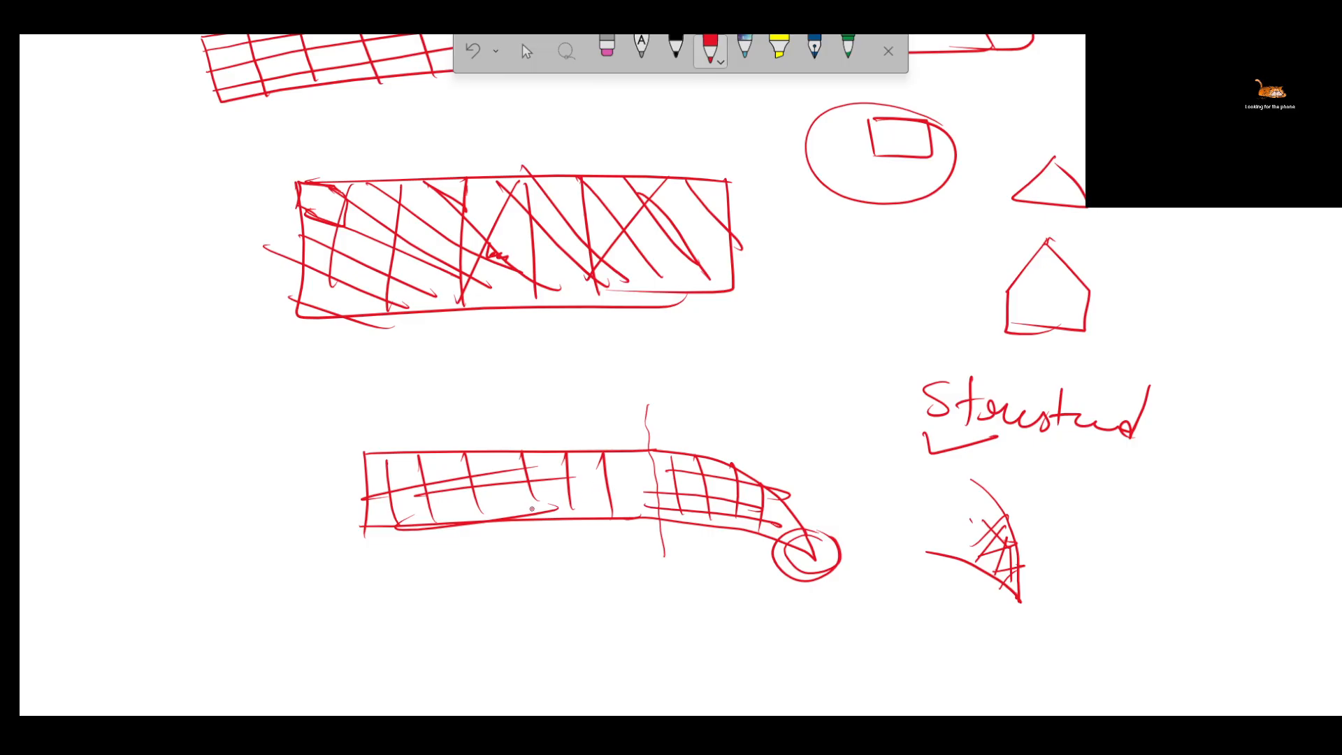
# Draw an arrow pointing at the word "Structured" and leave the full-page view of the notes
pyautogui.moveTo(841, 404); pyautogui.dragTo(908, 412)
pyautogui.moveTo(882, 400)
pyautogui.mouseDown()
pyautogui.moveTo(909, 412)
pyautogui.moveTo(874, 428)
pyautogui.mouseUp()
pyautogui.press('Escape')
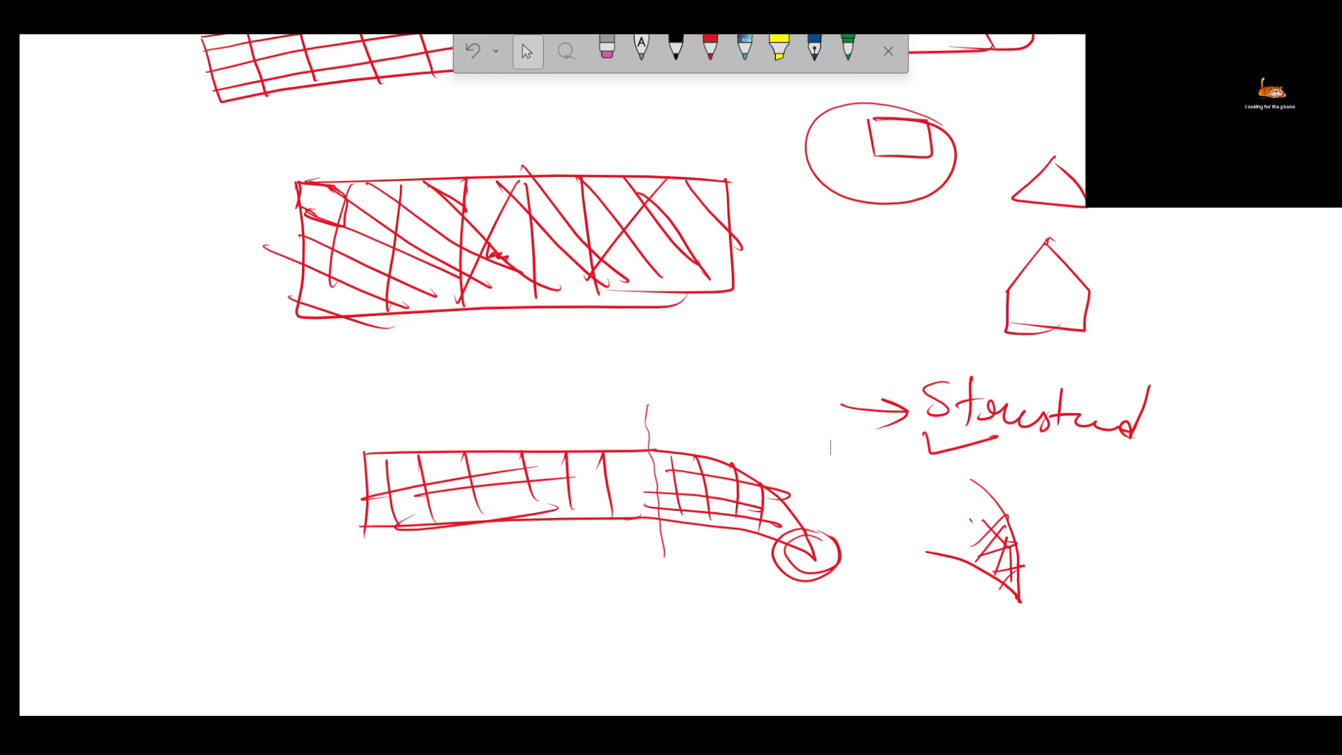
pyautogui.press('F11')
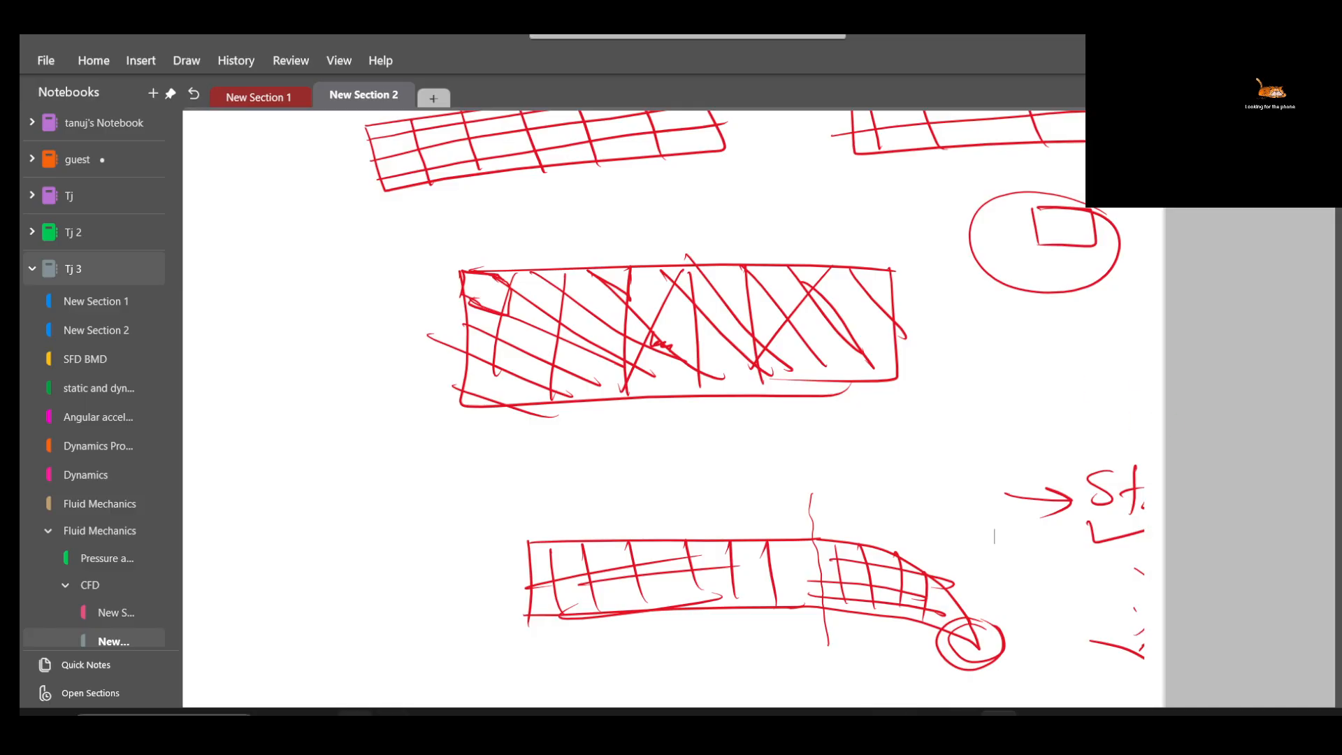
# Switch to Ansys Meshing and generate the mesh of the pipe surface with the default settings
pyautogui.click(961, 713)
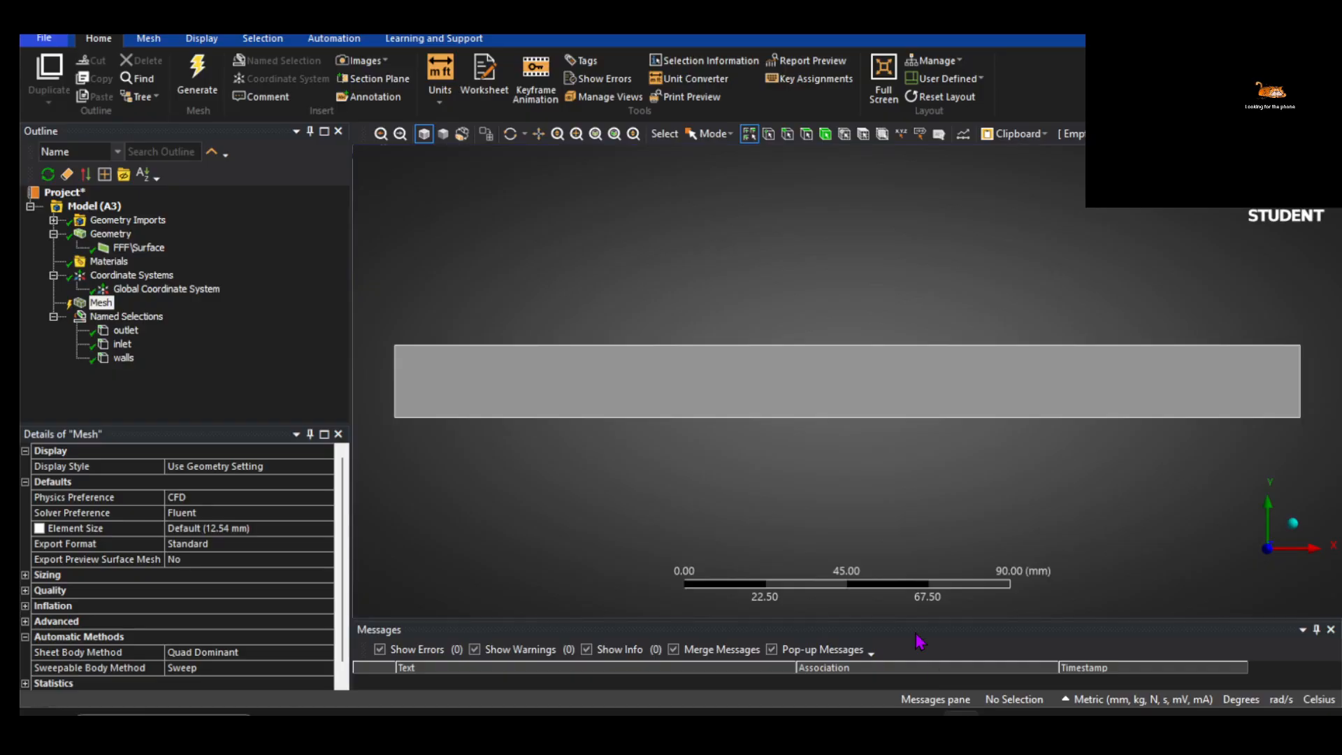
pyautogui.rightClick(101, 304)
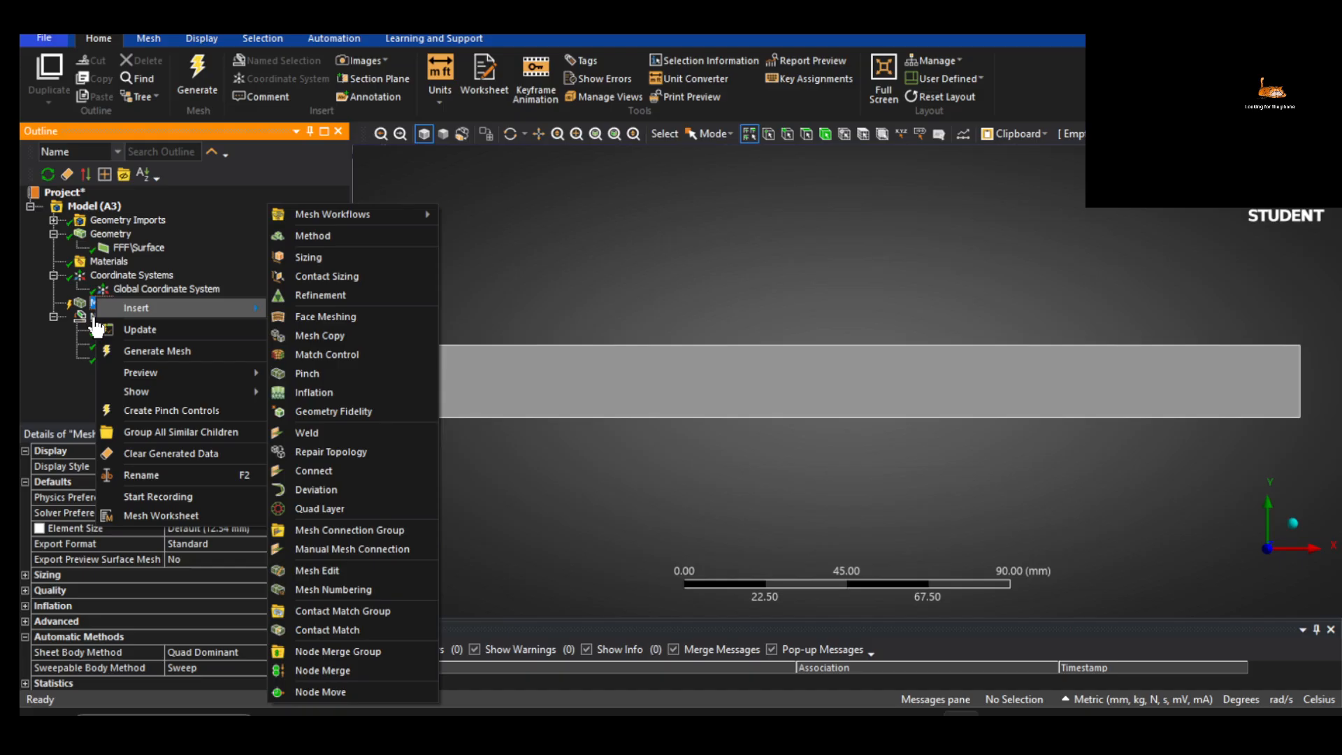
pyautogui.click(148, 351)
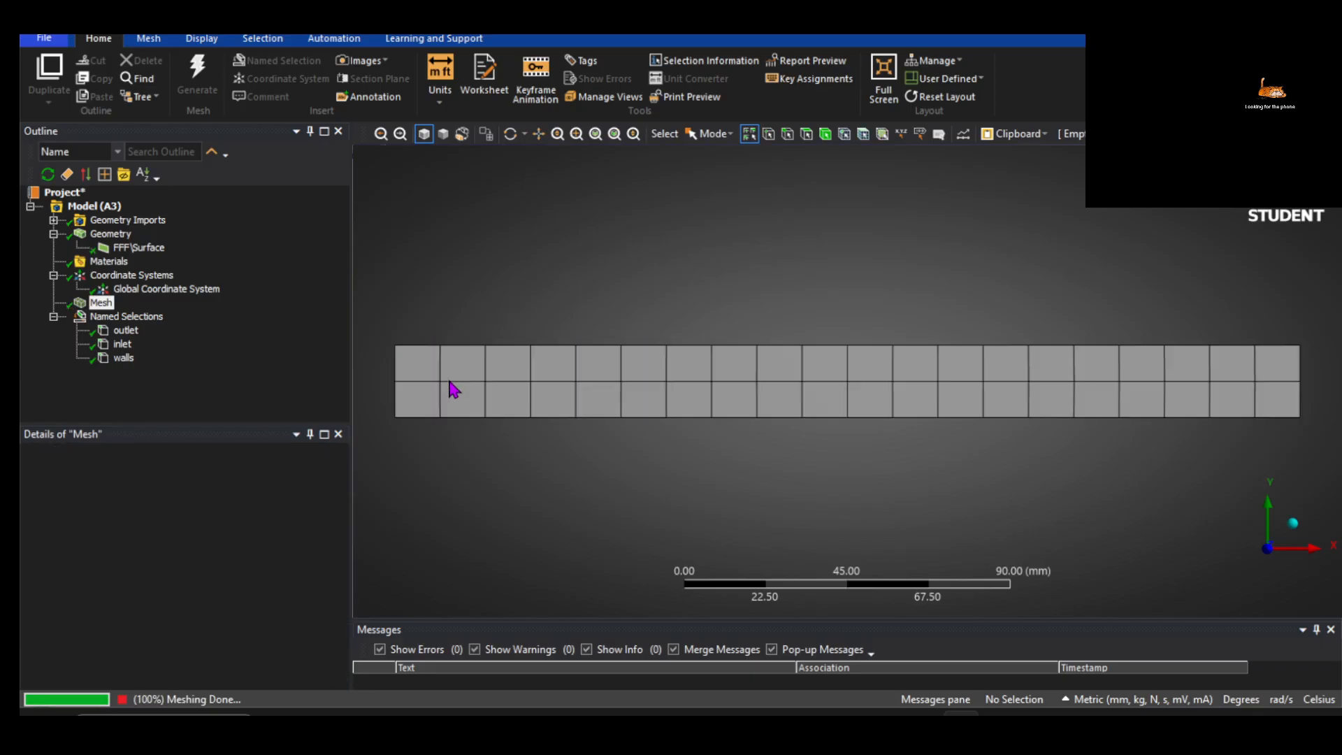
pyautogui.click(630, 389)
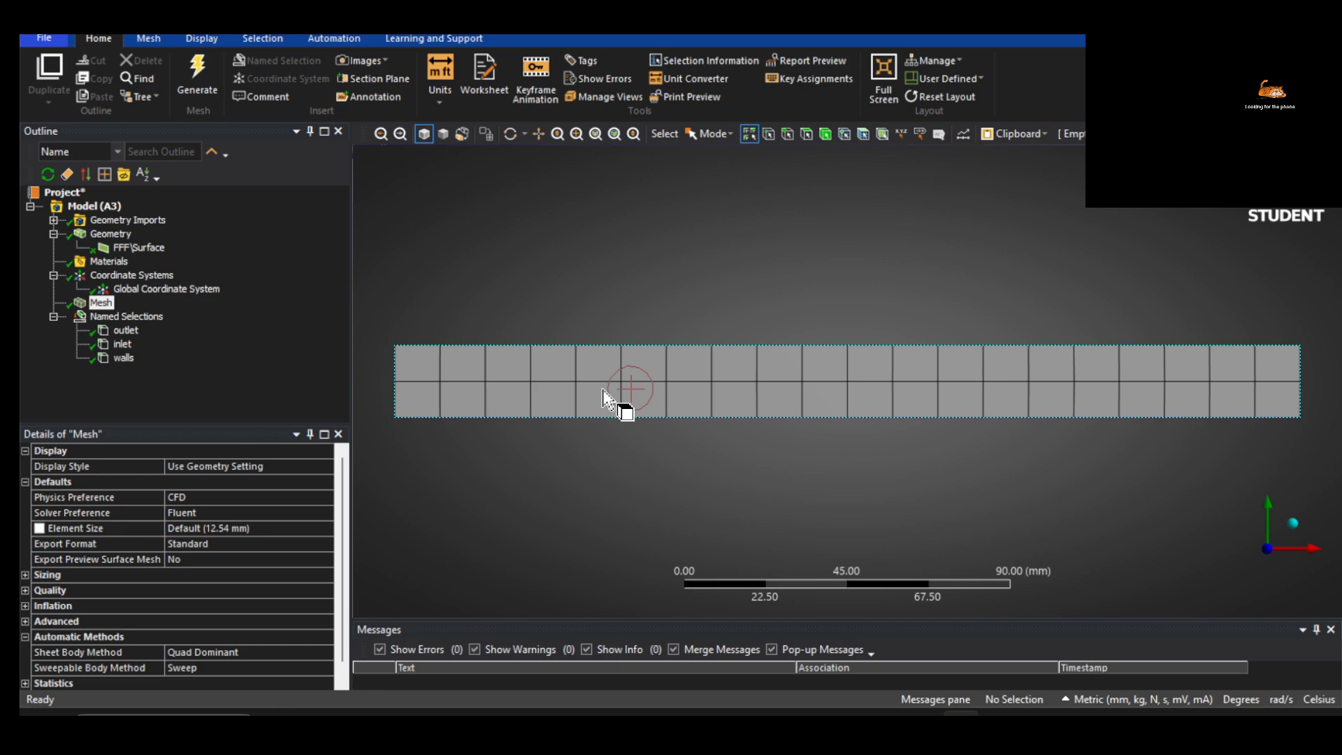
pyautogui.click(726, 390)
pyautogui.click(575, 316)
pyautogui.click(552, 336)
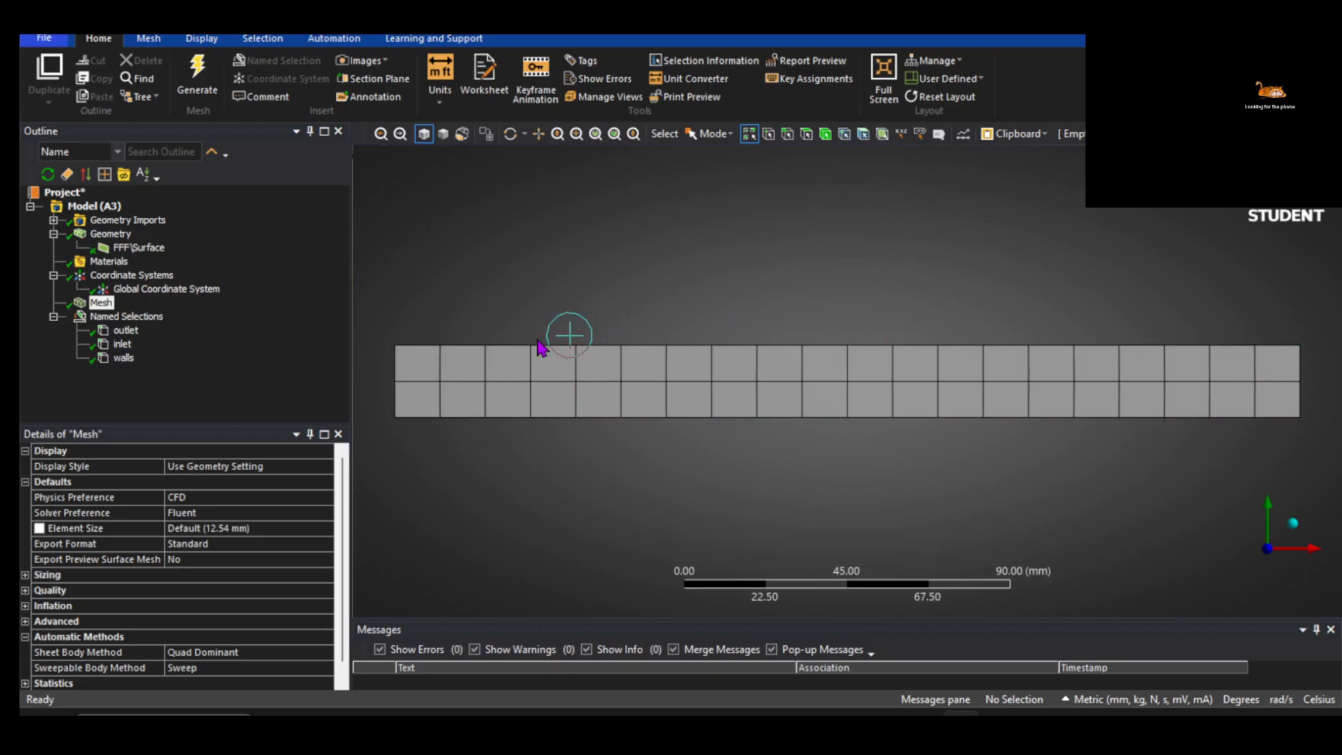
# Show the mesh statistics with the number of nodes and elements
pyautogui.click(613, 527)
pyautogui.click(101, 303)
pyautogui.scroll(-1, 108, 567)
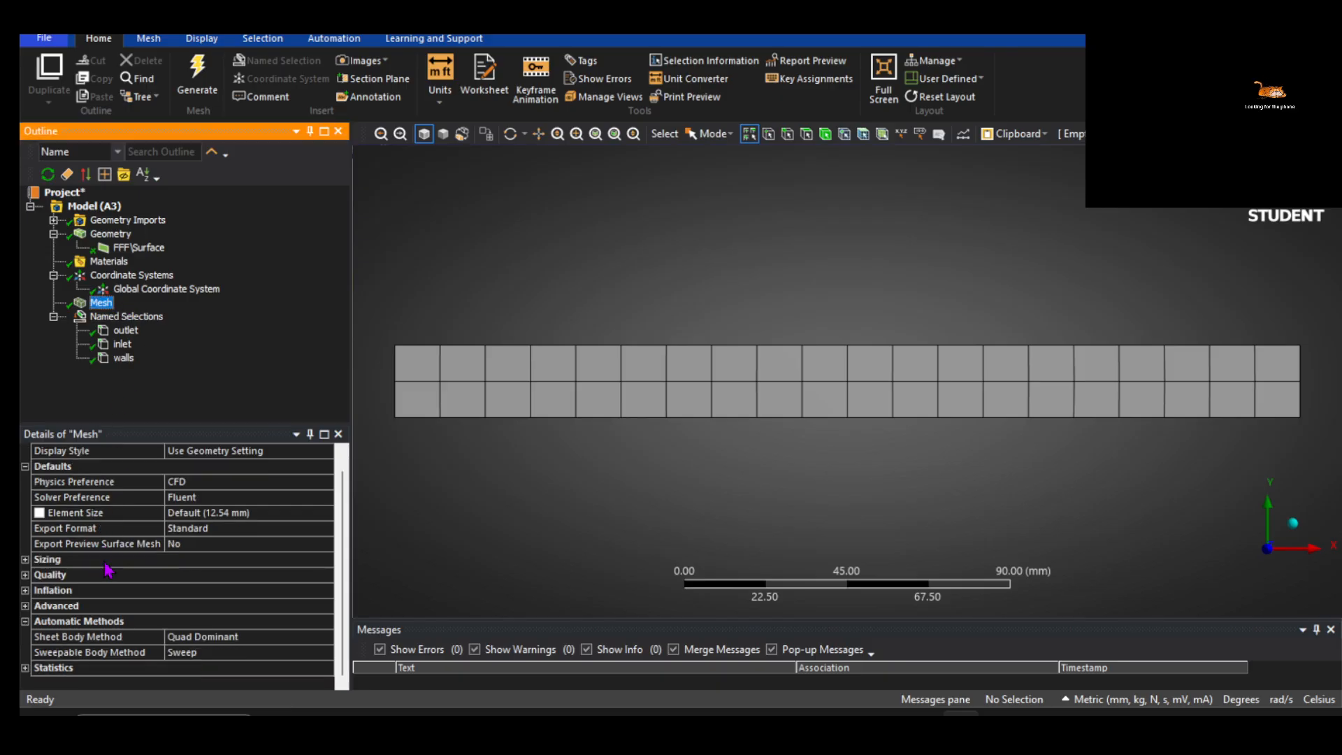
pyautogui.click(26, 668)
pyautogui.scroll(-1, 118, 619)
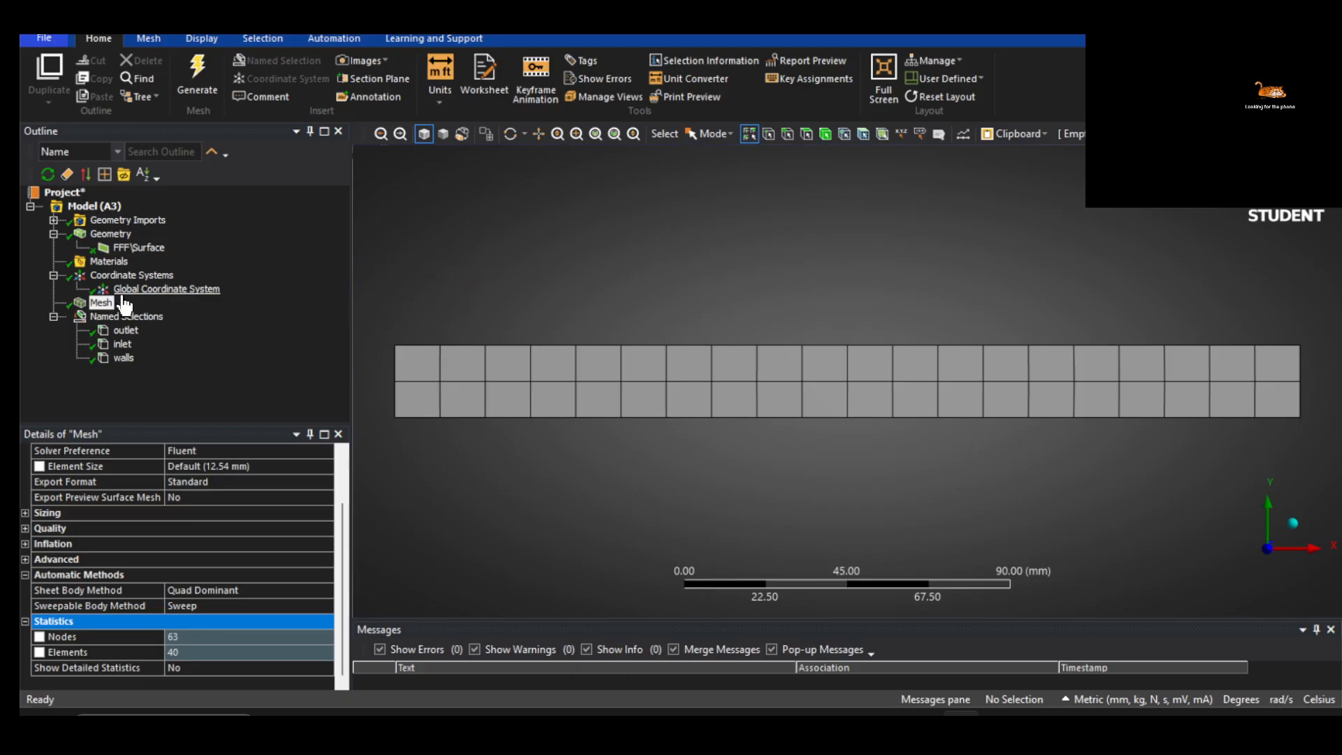
# Review the mesh controls that can be inserted from the mesh object and from the selected pipe face
pyautogui.rightClick(102, 307)
pyautogui.moveTo(130, 318)
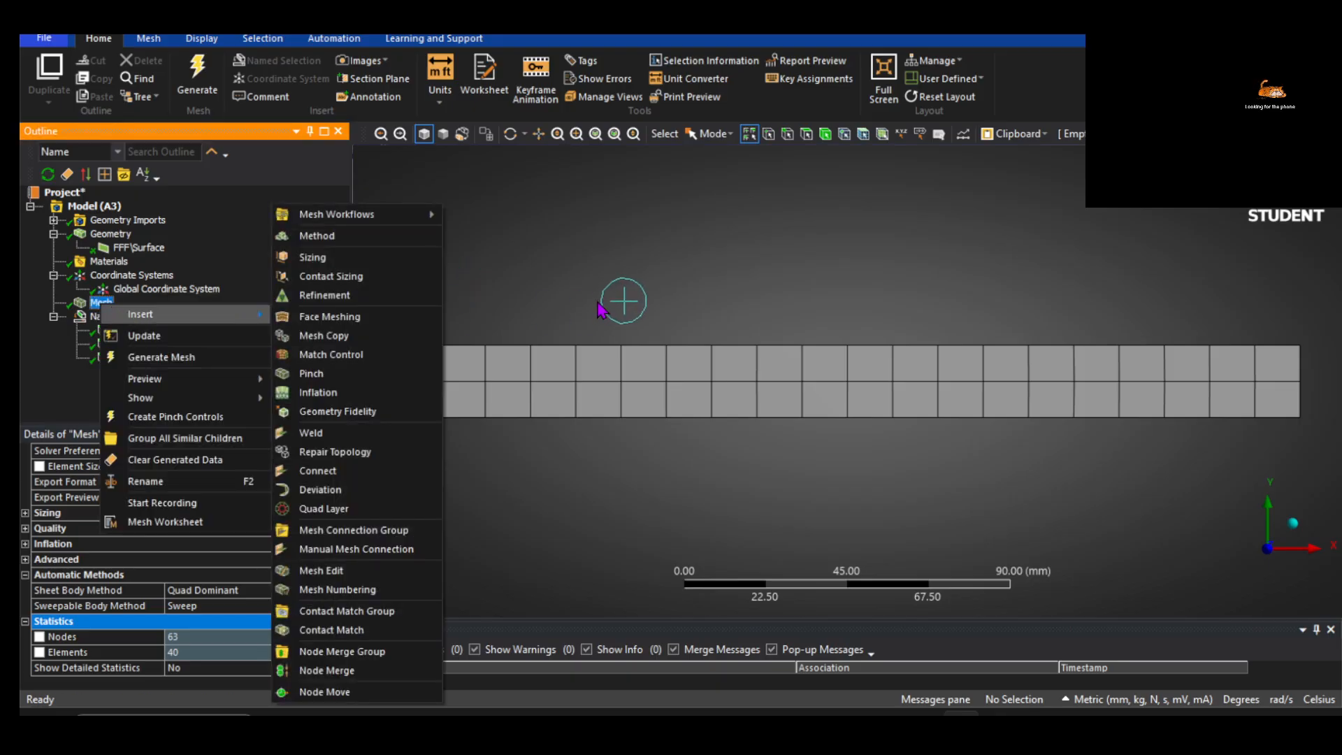
pyautogui.click(615, 300)
pyautogui.rightClick(95, 302)
pyautogui.moveTo(161, 313)
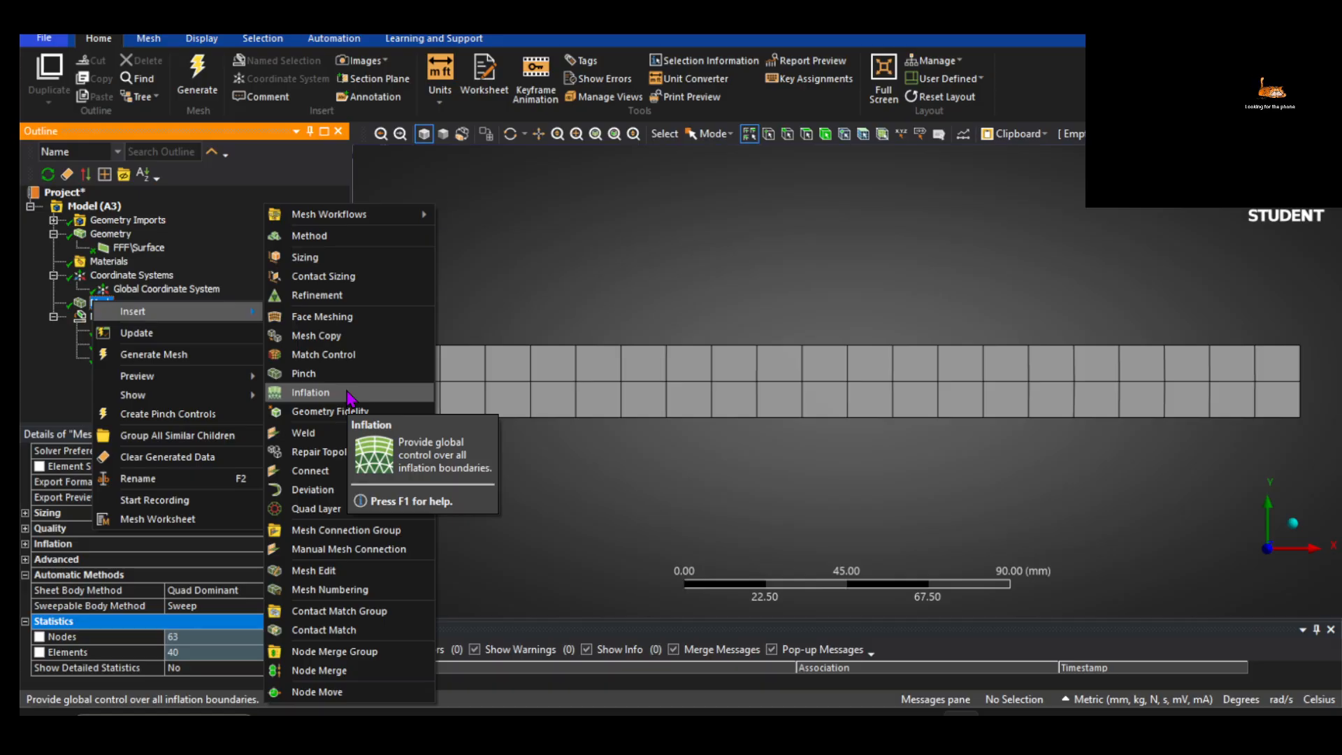
pyautogui.click(548, 260)
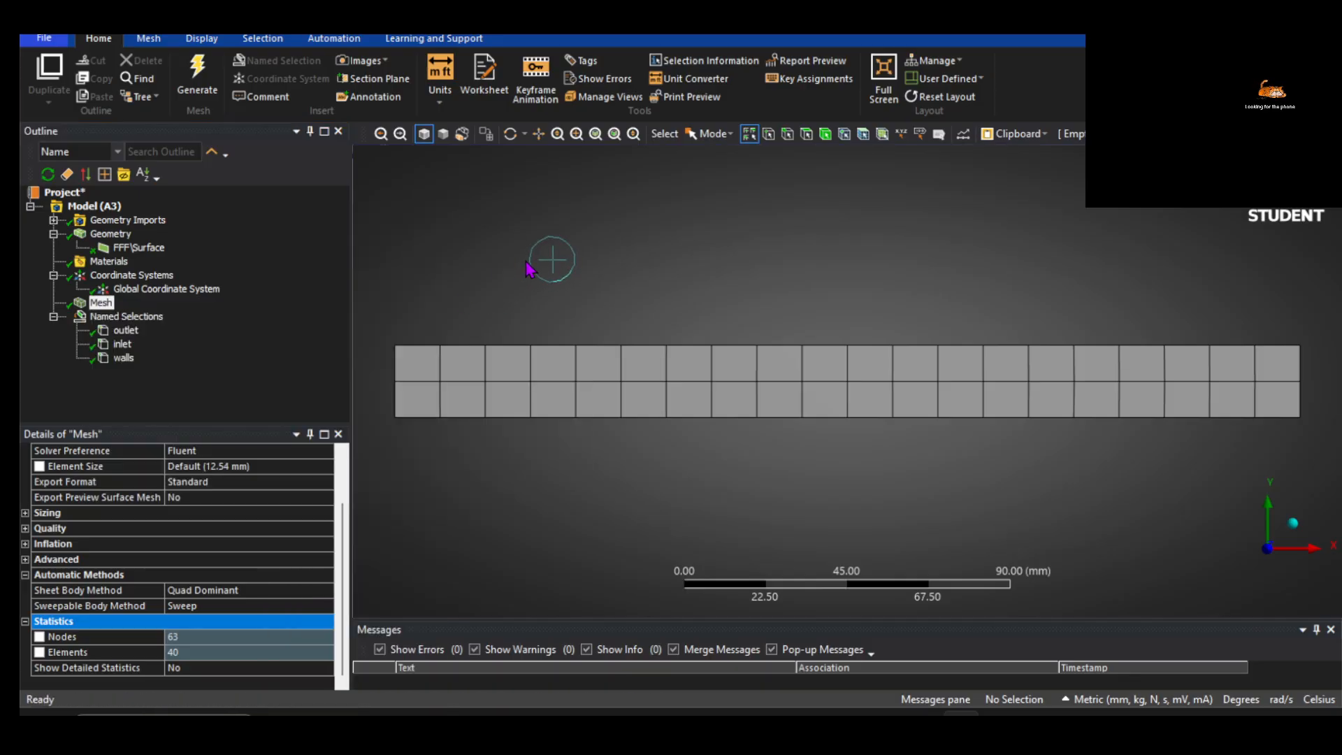
pyautogui.click(505, 377)
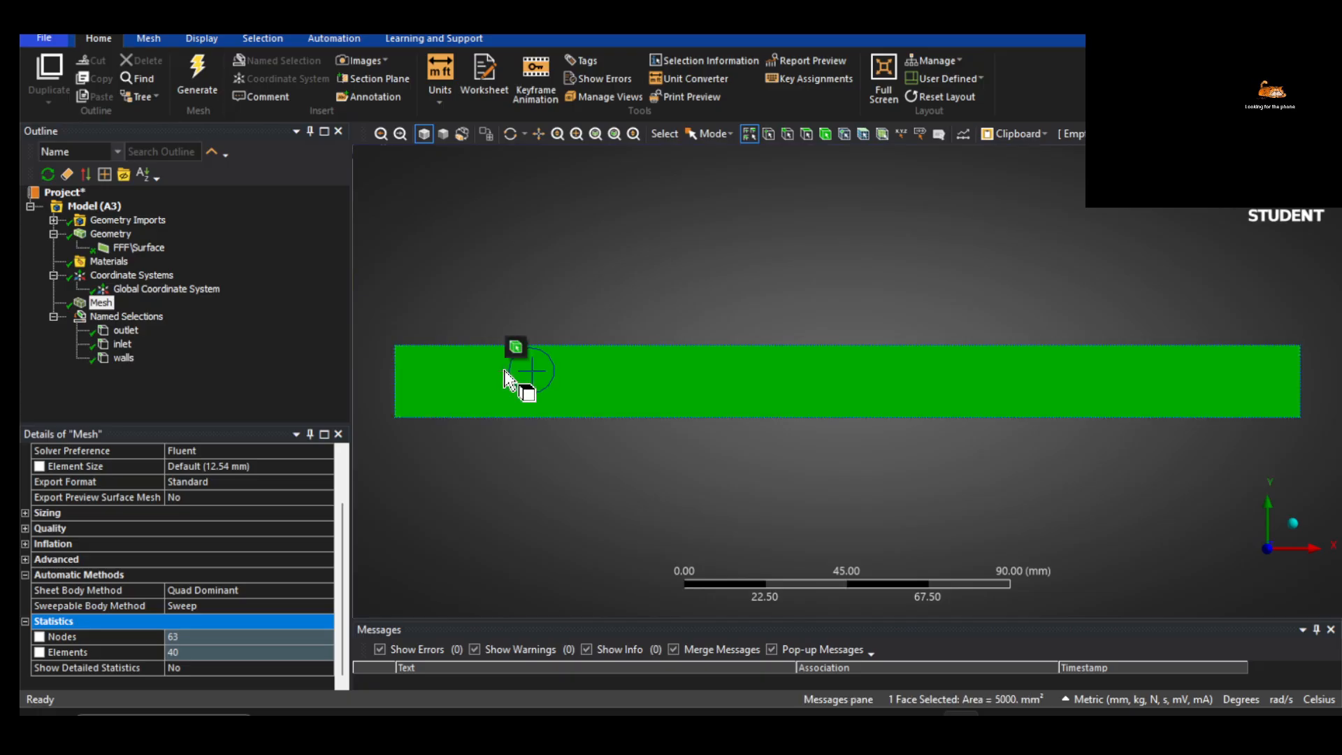
pyautogui.rightClick(505, 377)
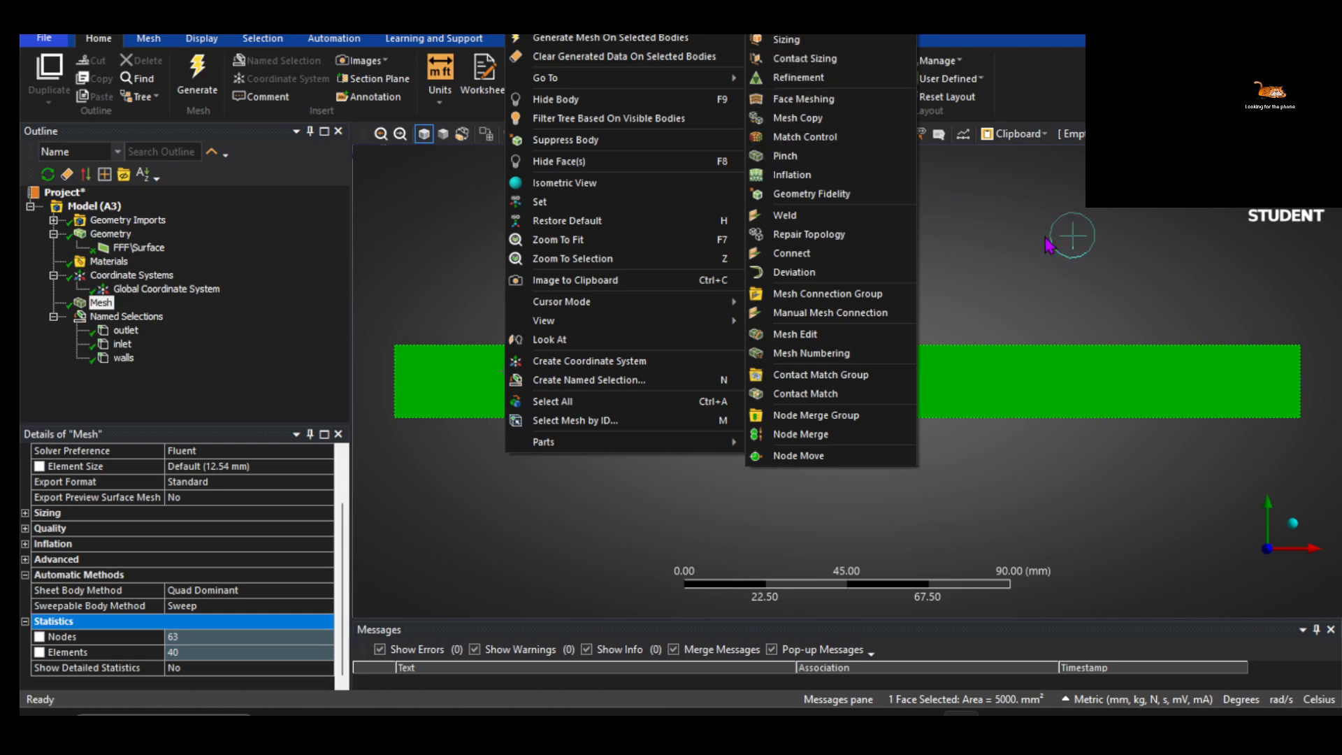
pyautogui.click(1052, 294)
pyautogui.click(999, 378)
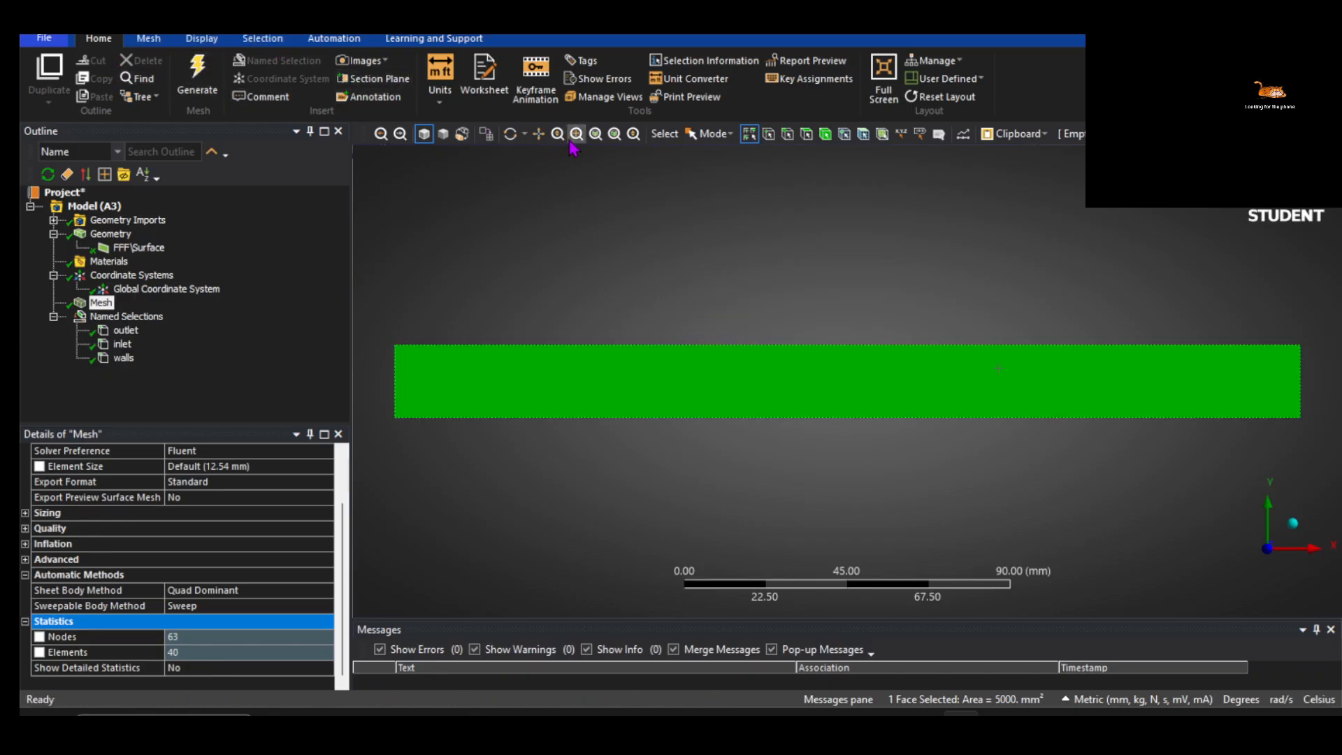
# Try the edge, face and body selection filters on the meshed pipe, selecting the whole body and clearing the selection
pyautogui.click(789, 139)
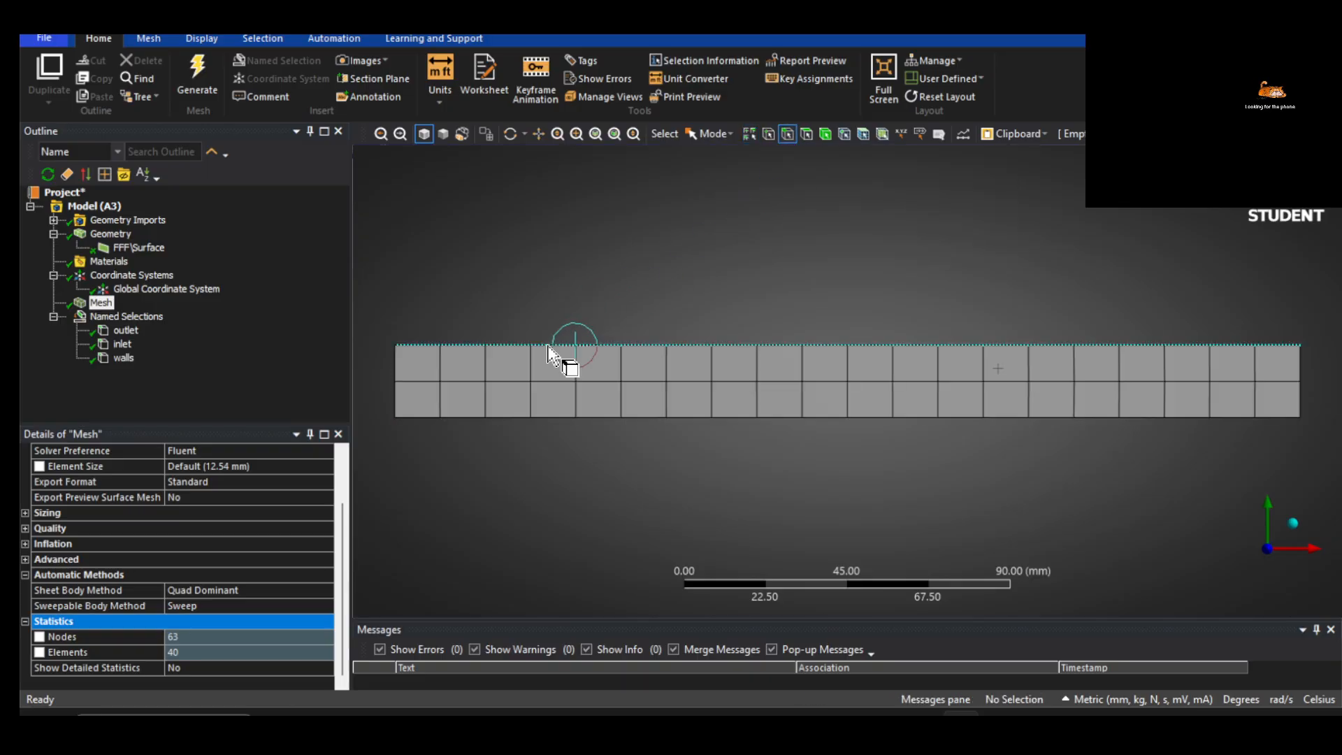
pyautogui.click(536, 418)
pyautogui.click(1301, 383)
pyautogui.click(1234, 343)
pyautogui.click(806, 136)
pyautogui.click(790, 388)
pyautogui.click(839, 175)
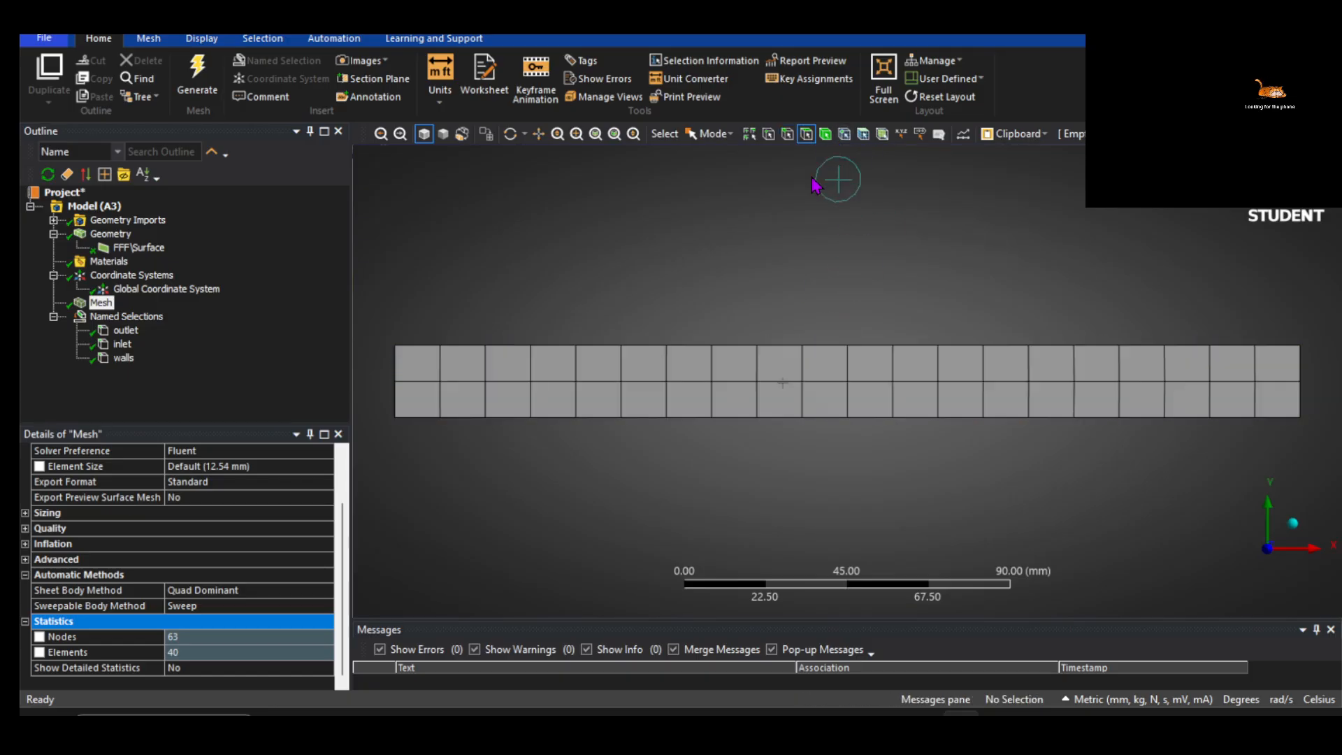
pyautogui.click(824, 135)
pyautogui.click(818, 381)
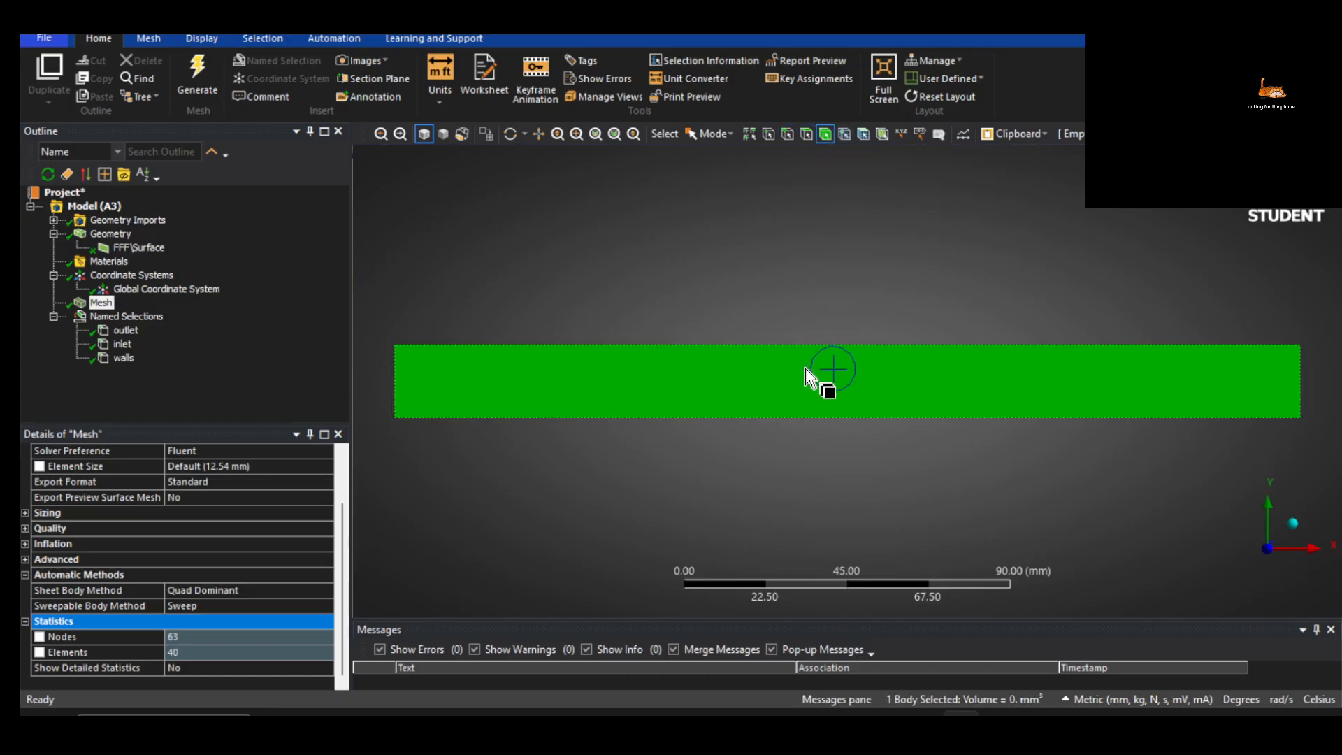
pyautogui.click(766, 287)
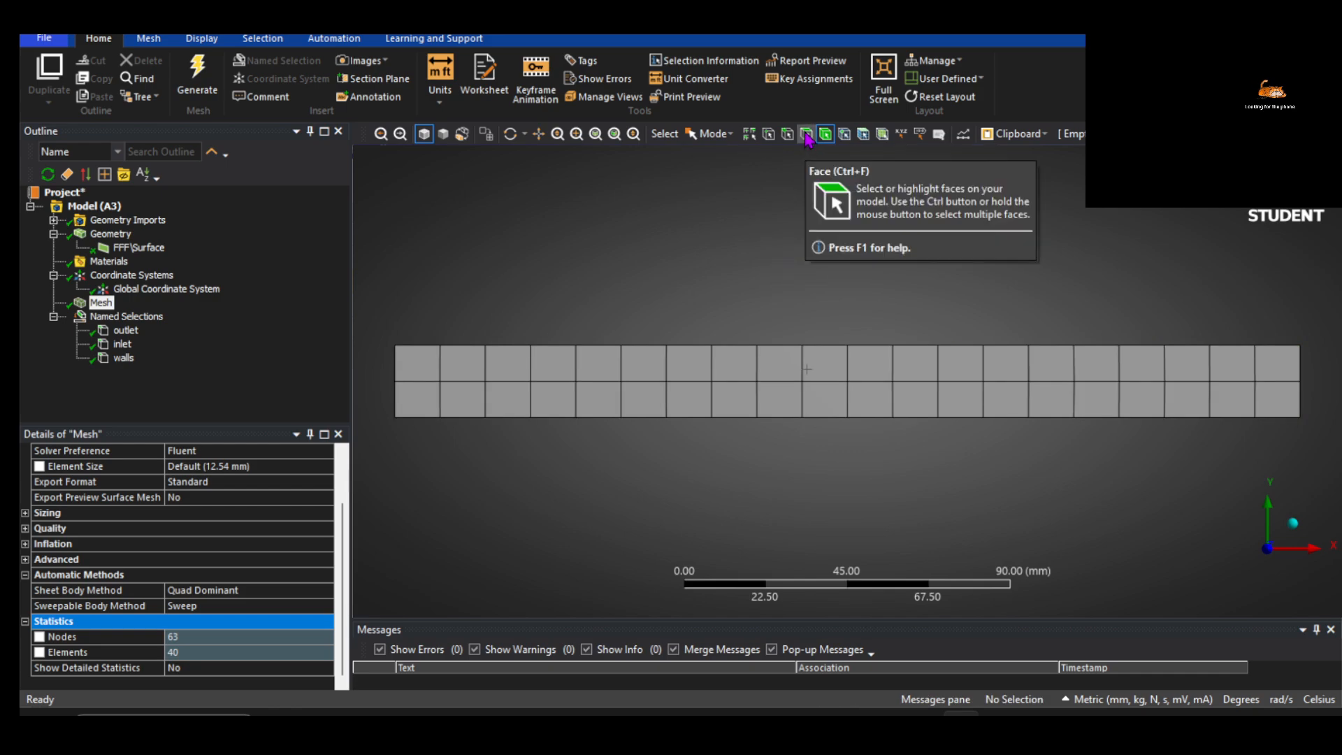
# Insert a Sizing control under the mesh and remove it
pyautogui.rightClick(106, 310)
pyautogui.moveTo(175, 312)
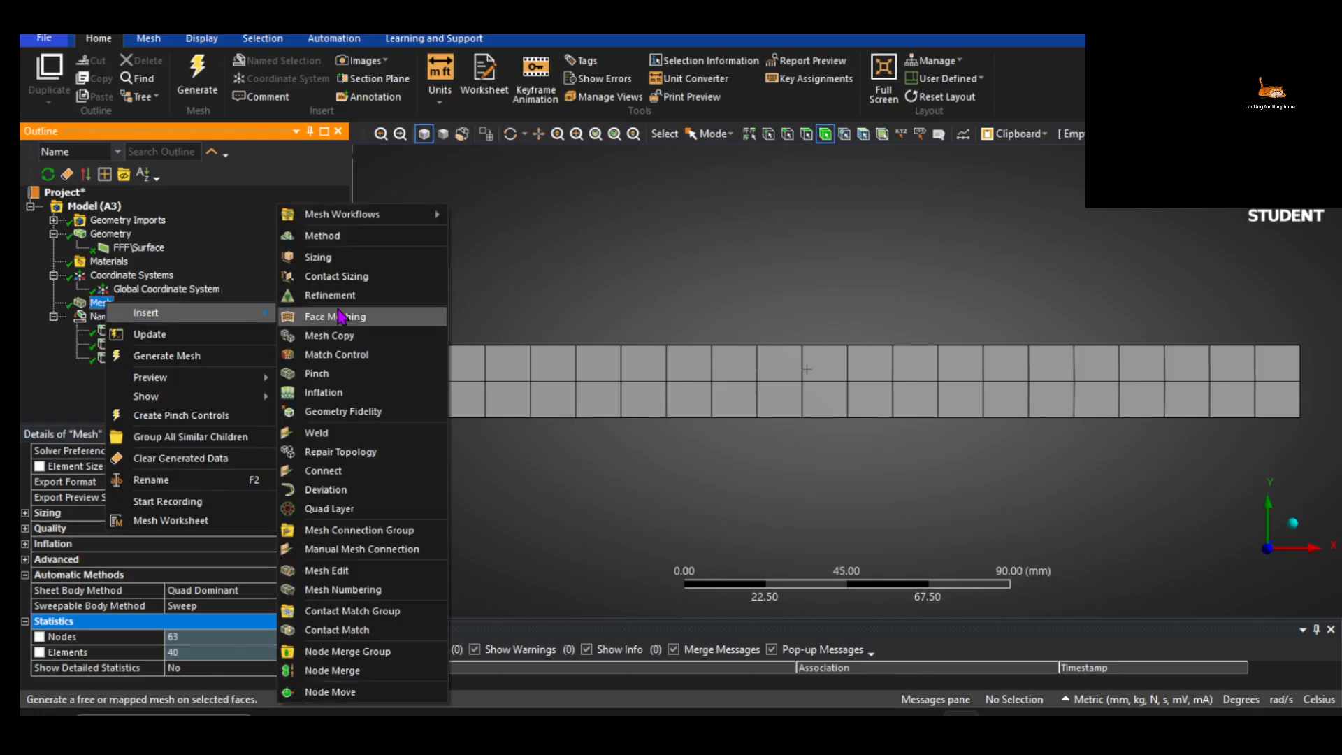
pyautogui.click(375, 260)
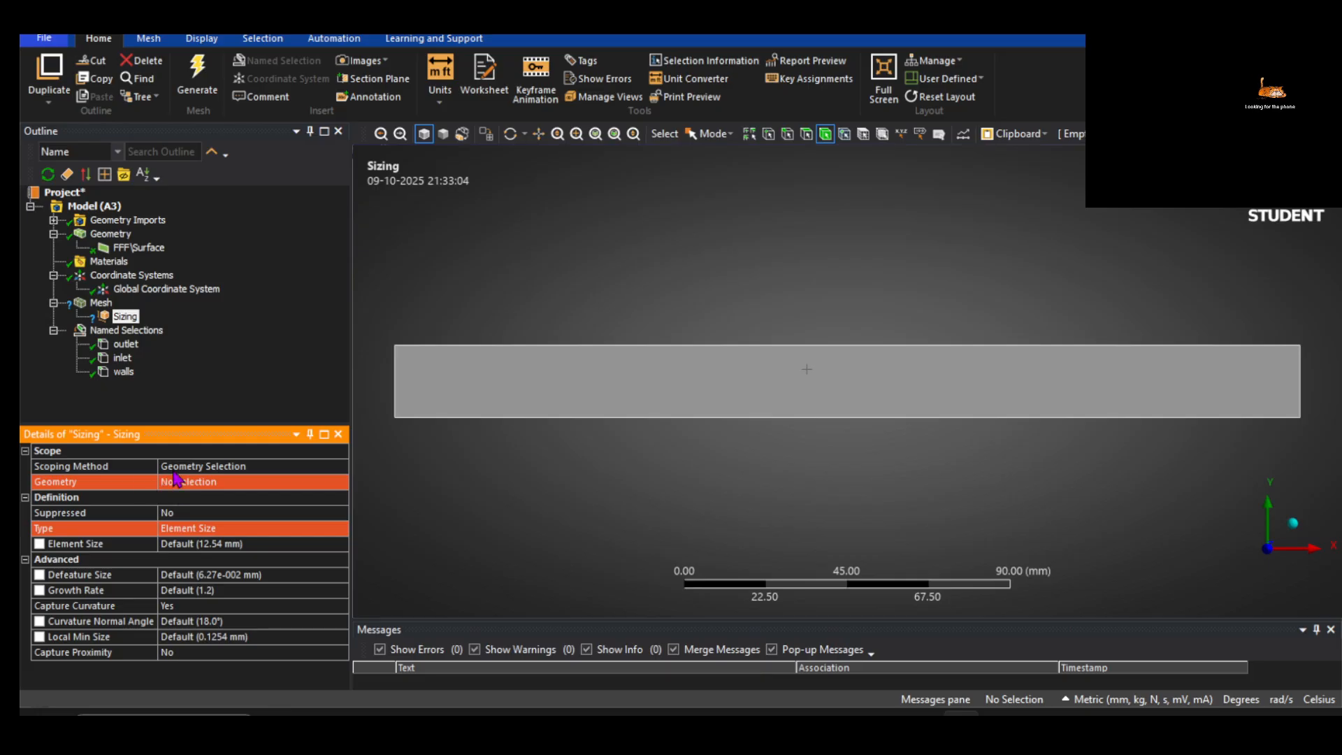
pyautogui.rightClick(130, 317)
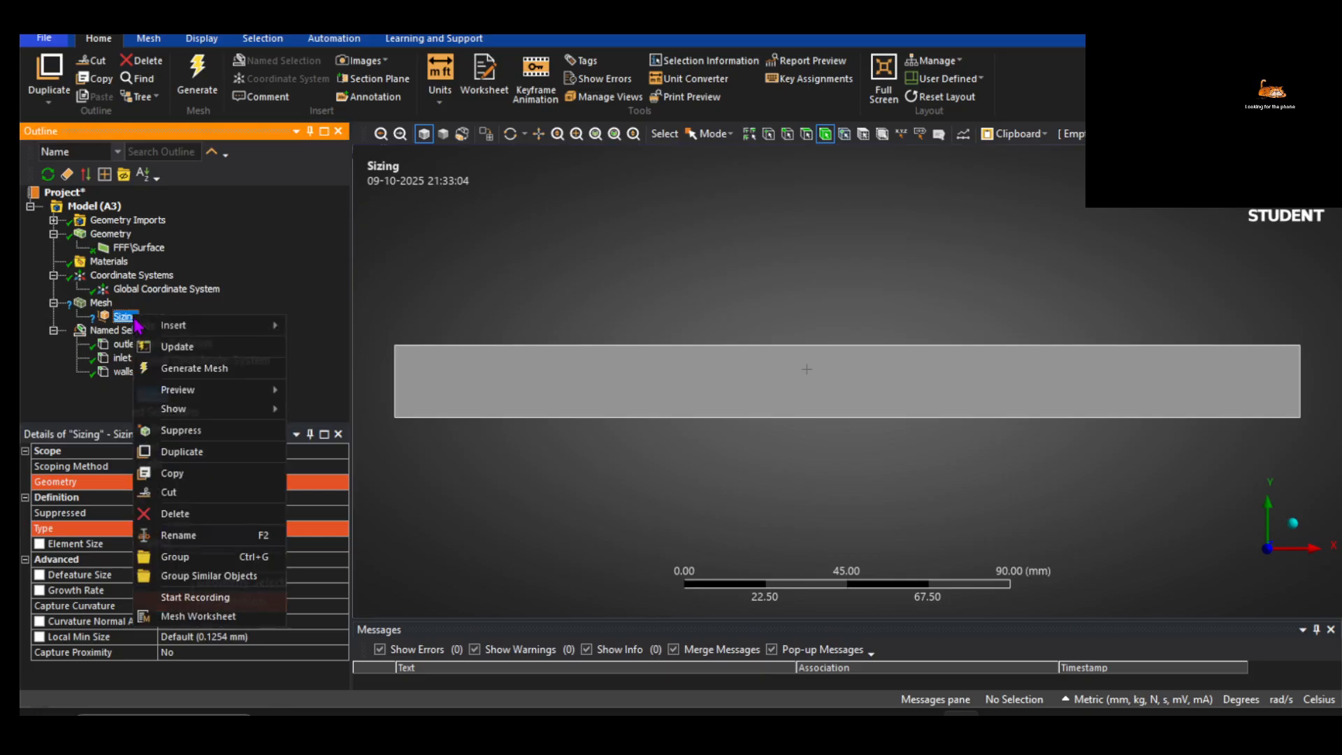
pyautogui.click(184, 492)
pyautogui.click(671, 432)
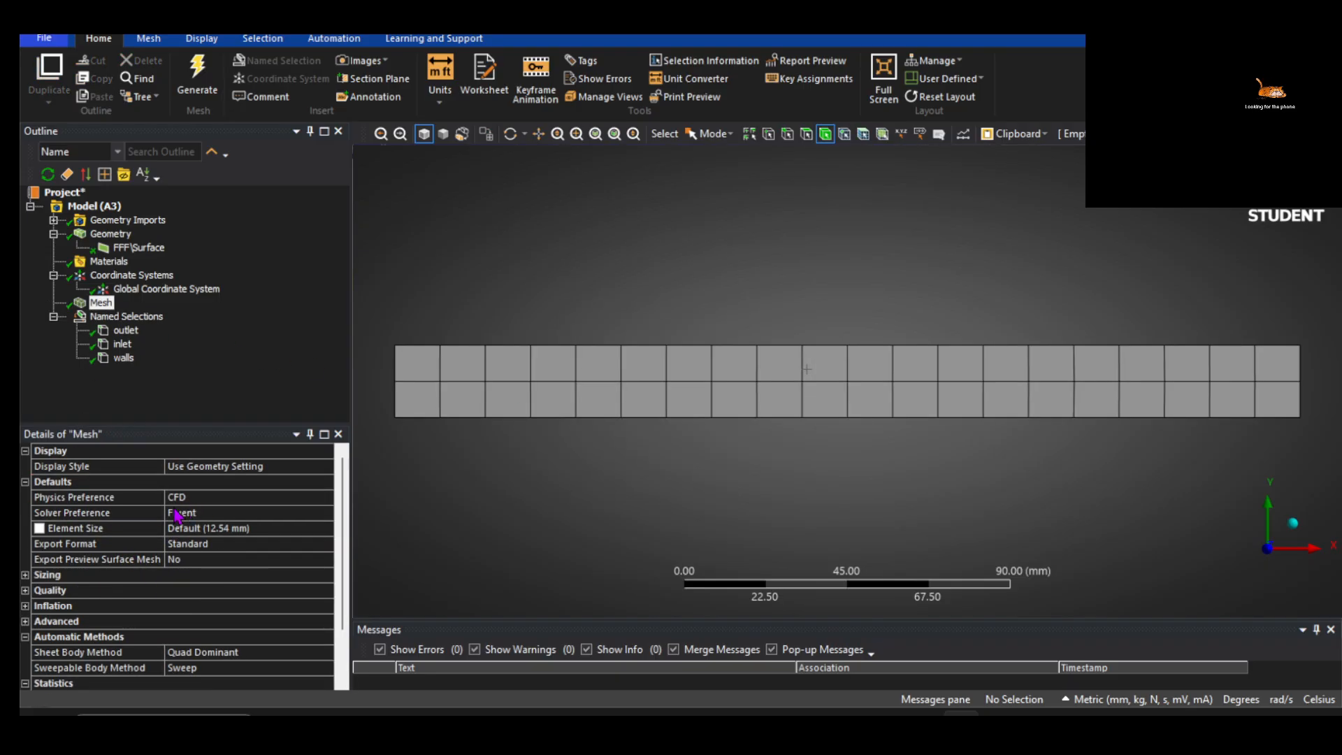
# Choose CFD as the mesh's physics preference and review the solver preference options, leaving Fluent selected
pyautogui.click(326, 497)
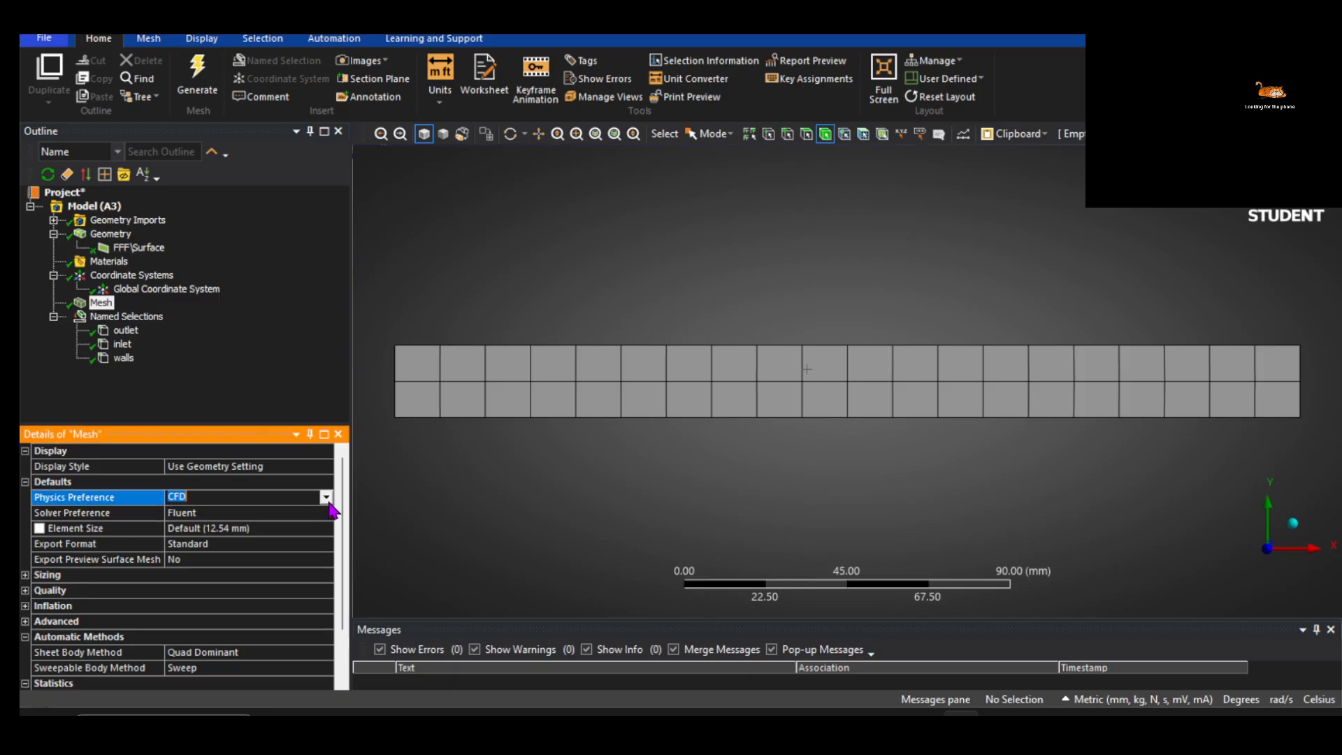
pyautogui.click(325, 497)
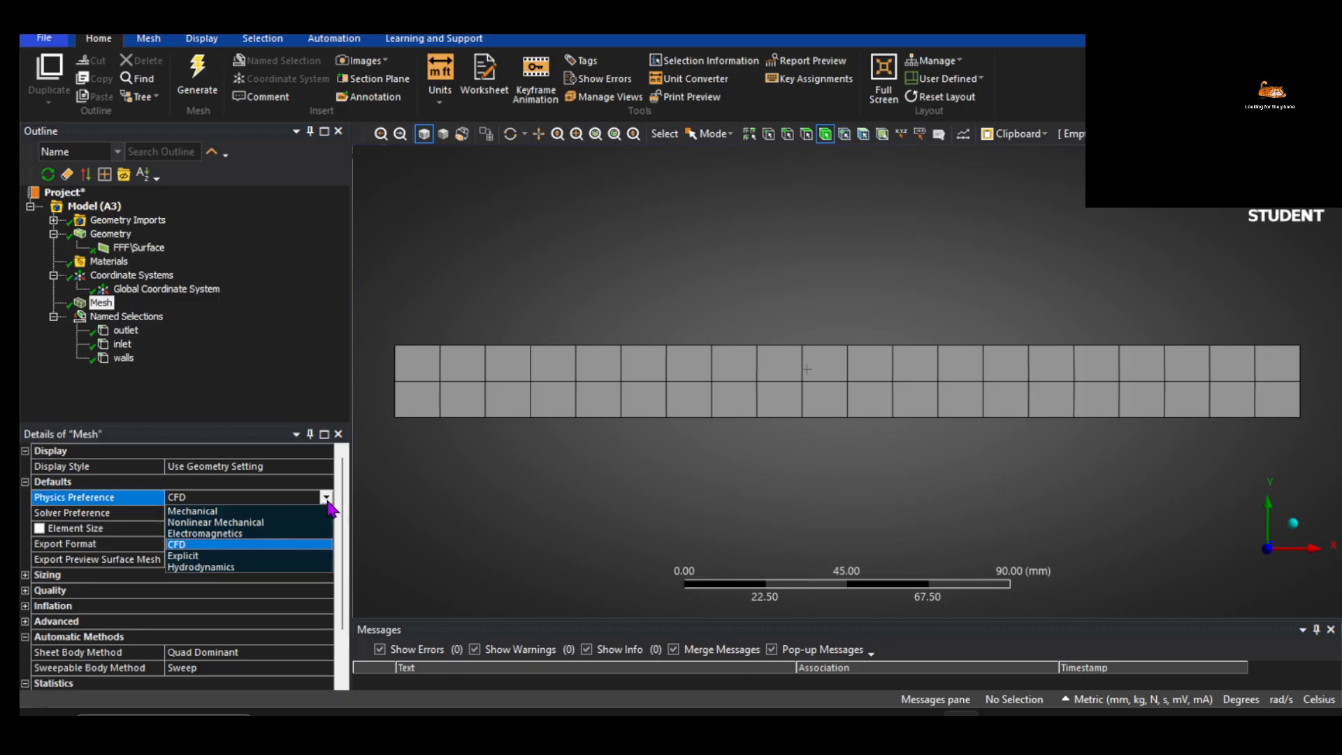
pyautogui.click(214, 545)
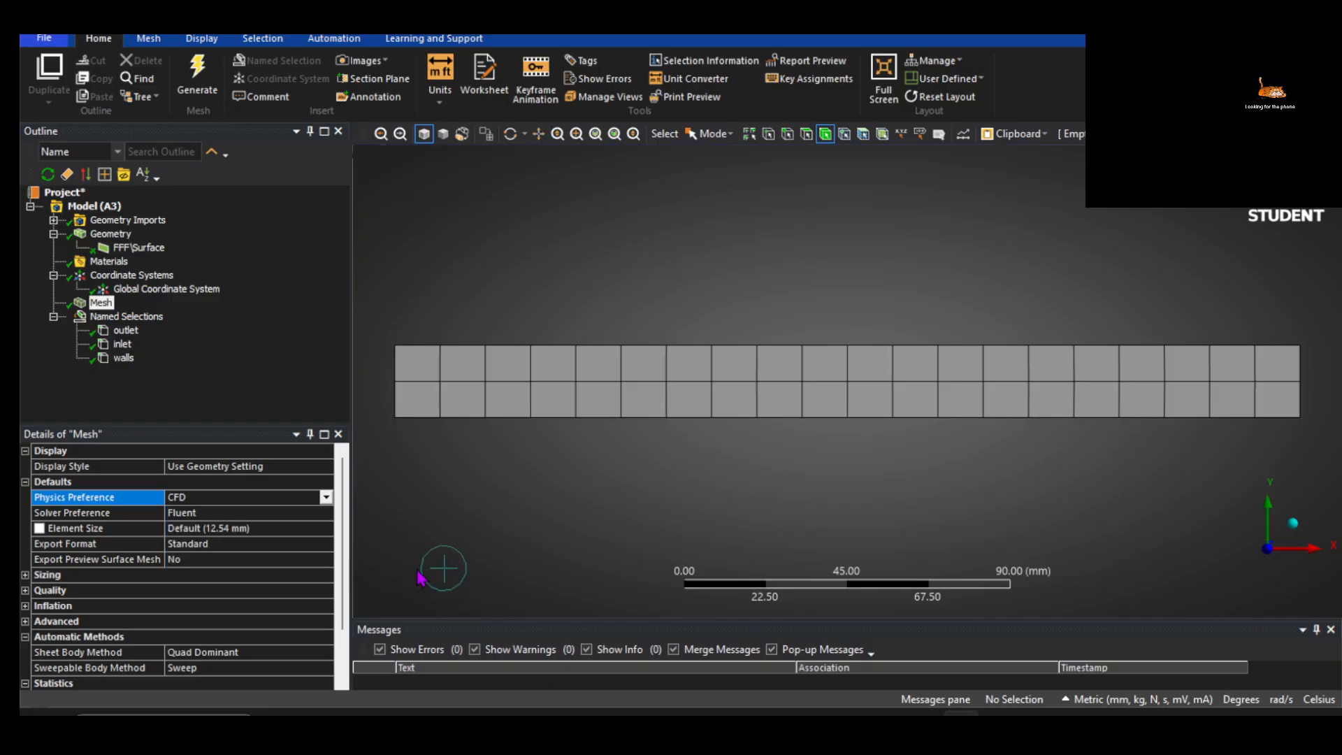
pyautogui.click(327, 513)
pyautogui.click(326, 514)
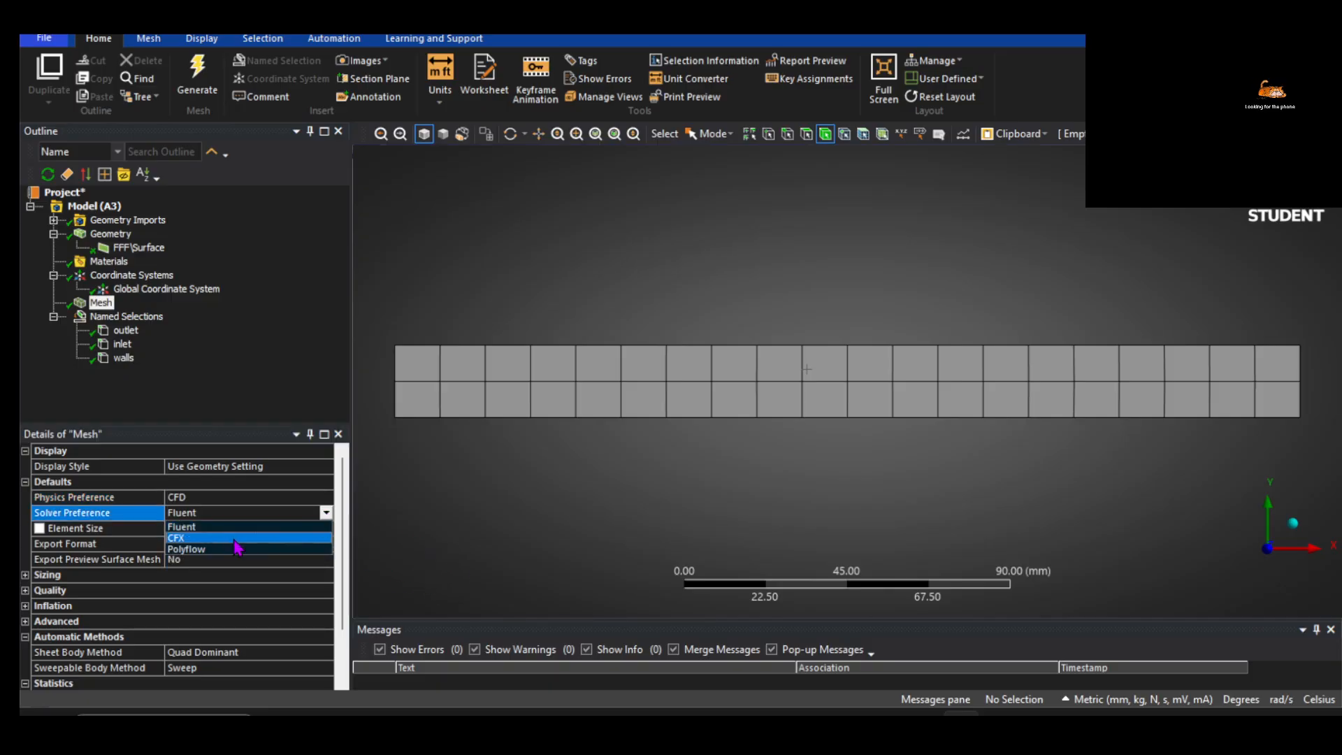
pyautogui.click(447, 551)
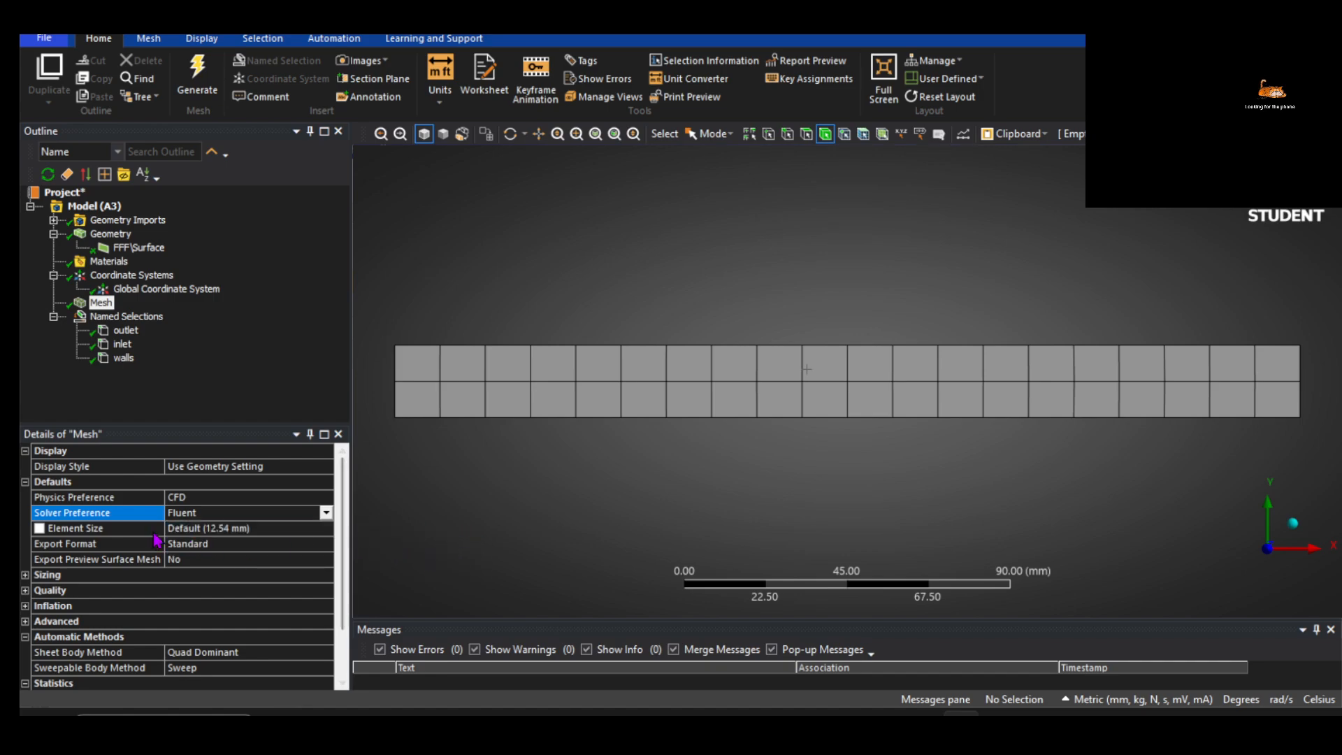
pyautogui.click(222, 353)
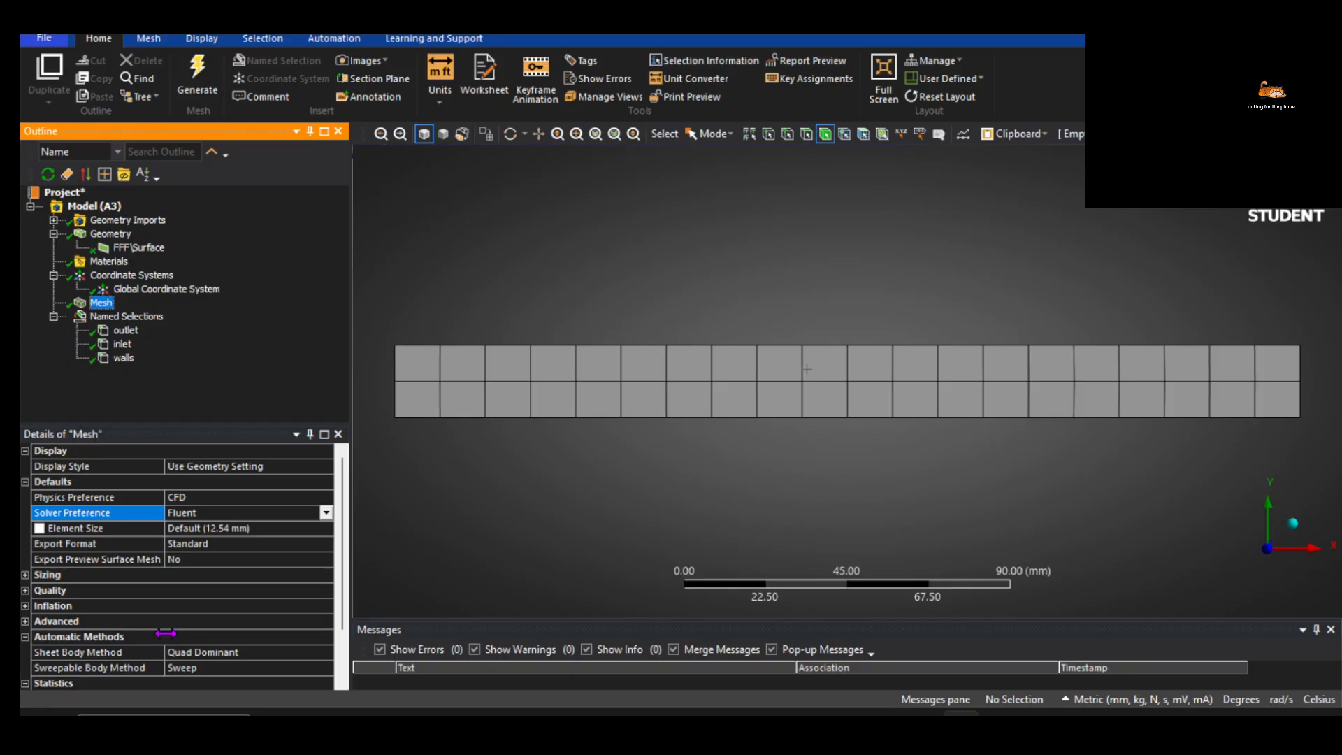
# Switch to Paint and draw three upright rectangles overlapping the edges of the 250 mm by 20 mm pipe rectangle
pyautogui.click(847, 714)
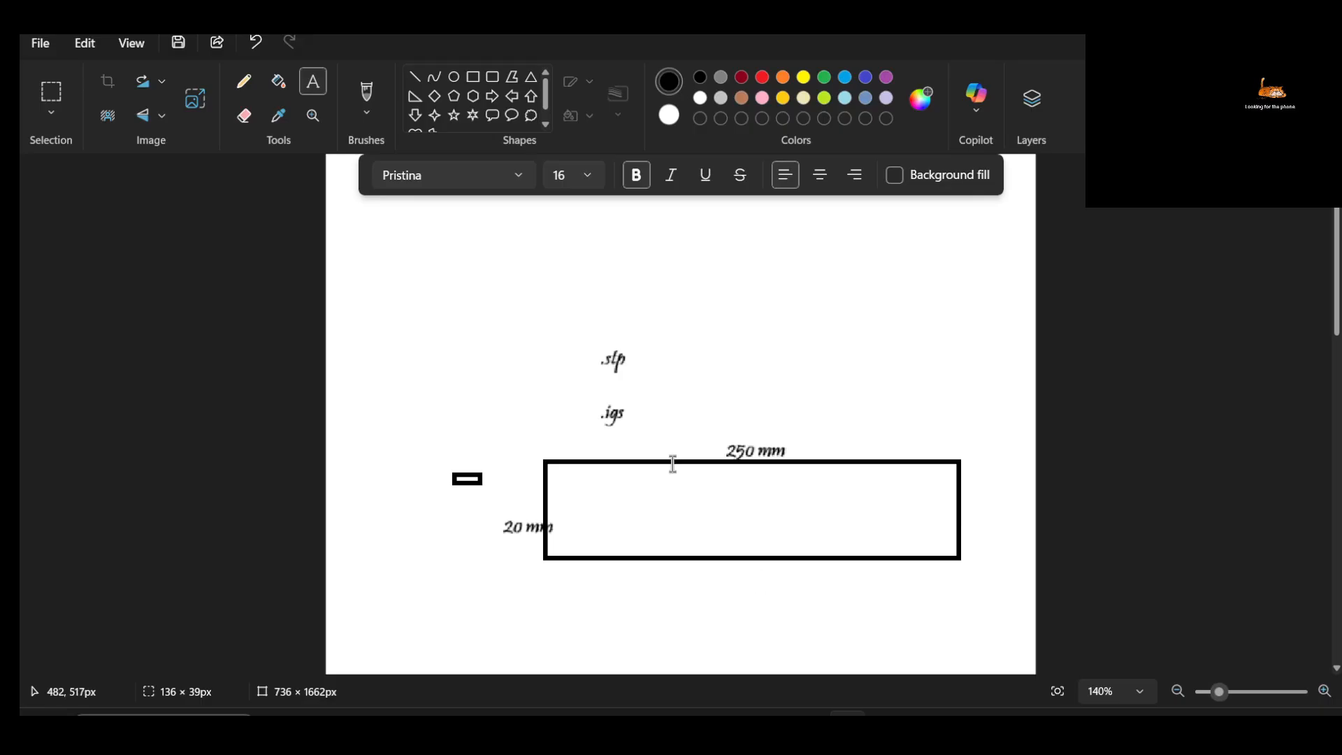
pyautogui.click(473, 76)
pyautogui.moveTo(836, 380); pyautogui.dragTo(909, 524)
pyautogui.moveTo(602, 510); pyautogui.dragTo(679, 643)
pyautogui.click(770, 485)
pyautogui.moveTo(770, 484); pyautogui.dragTo(677, 378)
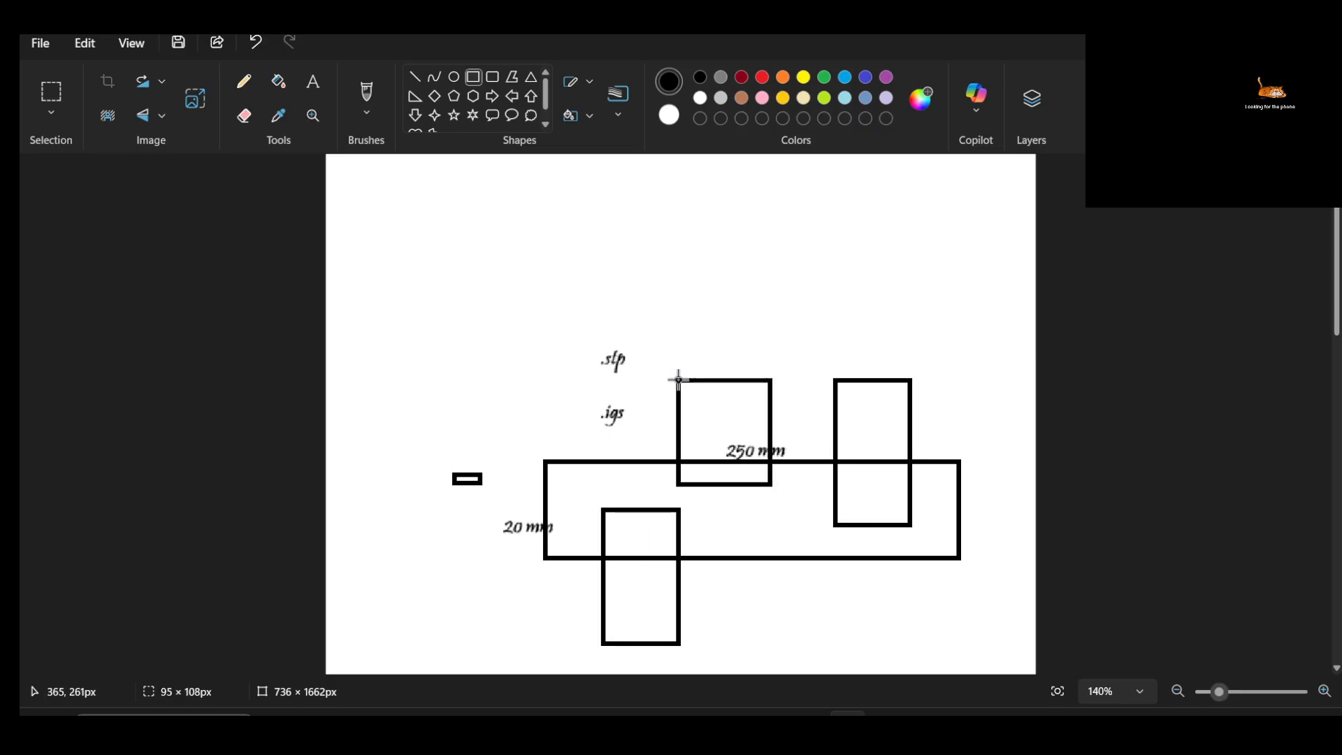
# Pencil a large loop around the pipe sketch, tick marks inside it, a loop in the middle box and a cross in the adjacent one
pyautogui.click(244, 81)
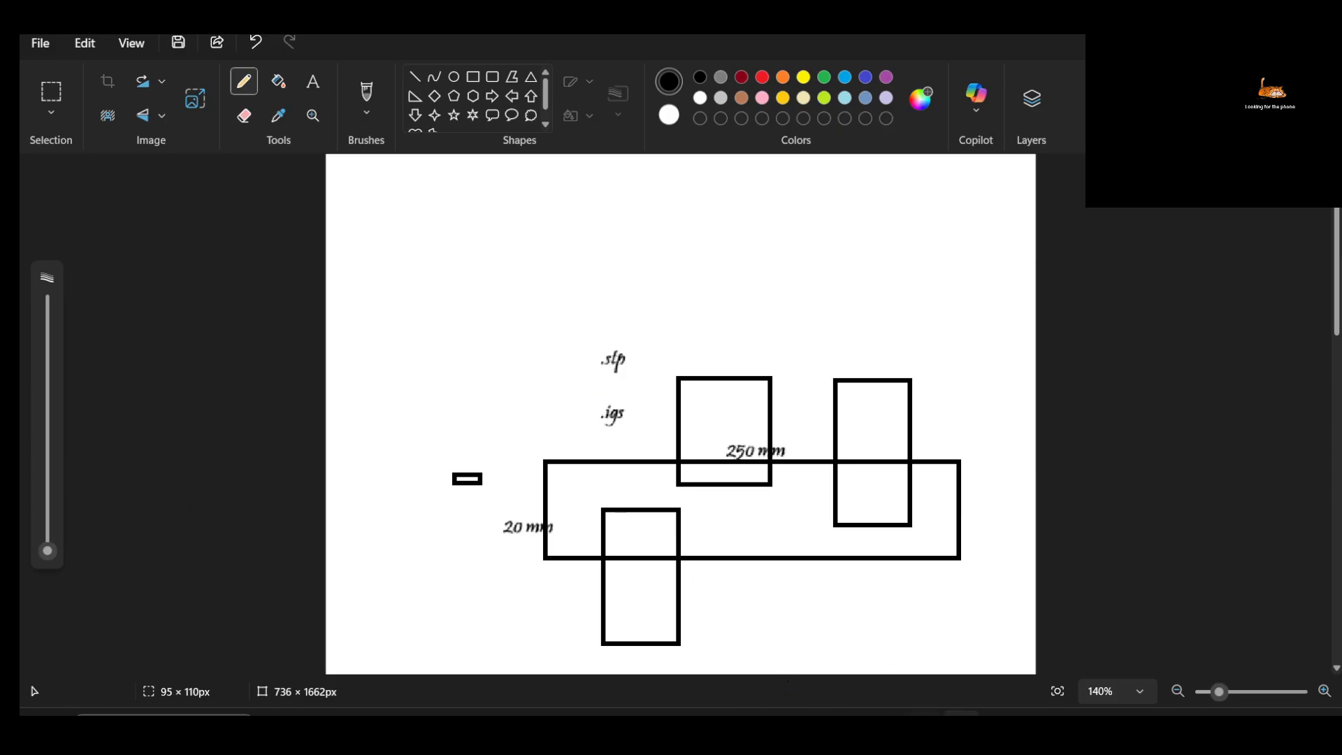
pyautogui.hotkey('alt', 'Tab')
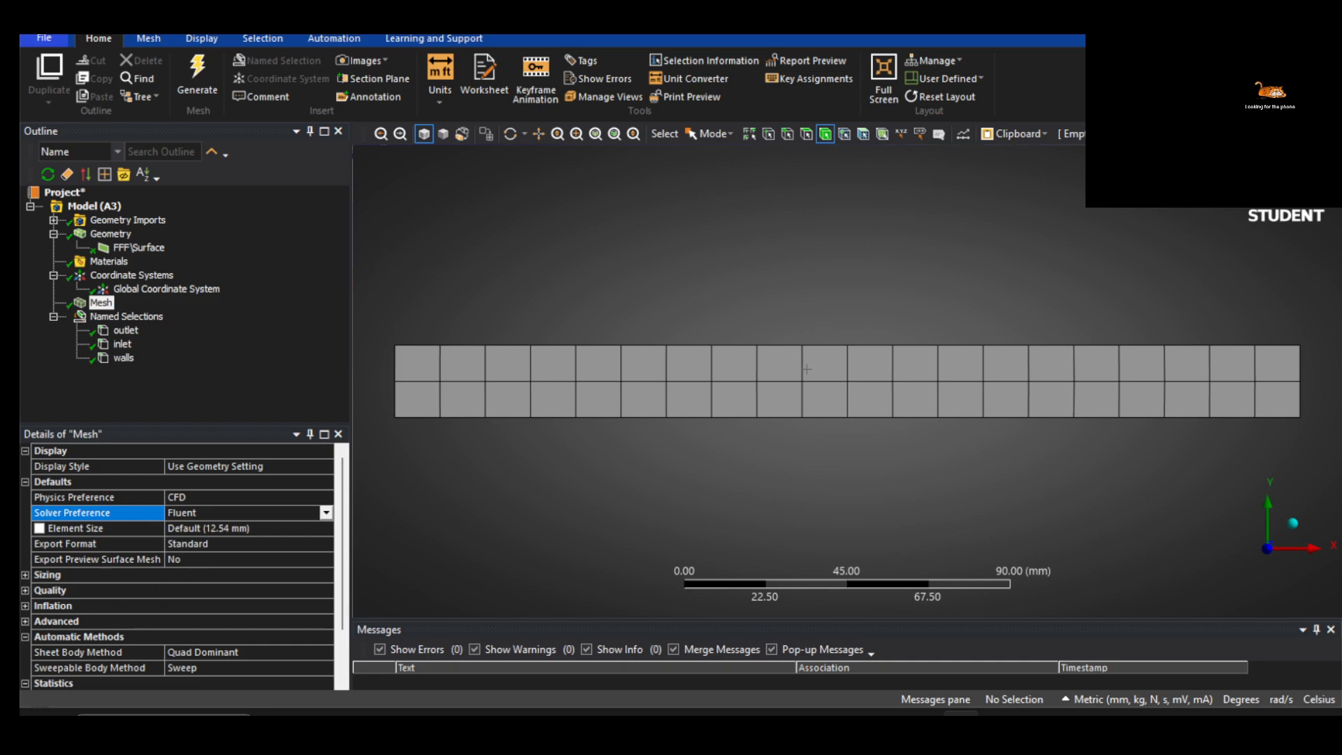
pyautogui.hotkey('alt', 'Tab')
pyautogui.moveTo(914, 343)
pyautogui.mouseDown()
pyautogui.moveTo(774, 327)
pyautogui.moveTo(413, 542)
pyautogui.moveTo(993, 708)
pyautogui.moveTo(1022, 378)
pyautogui.moveTo(899, 337)
pyautogui.mouseUp()
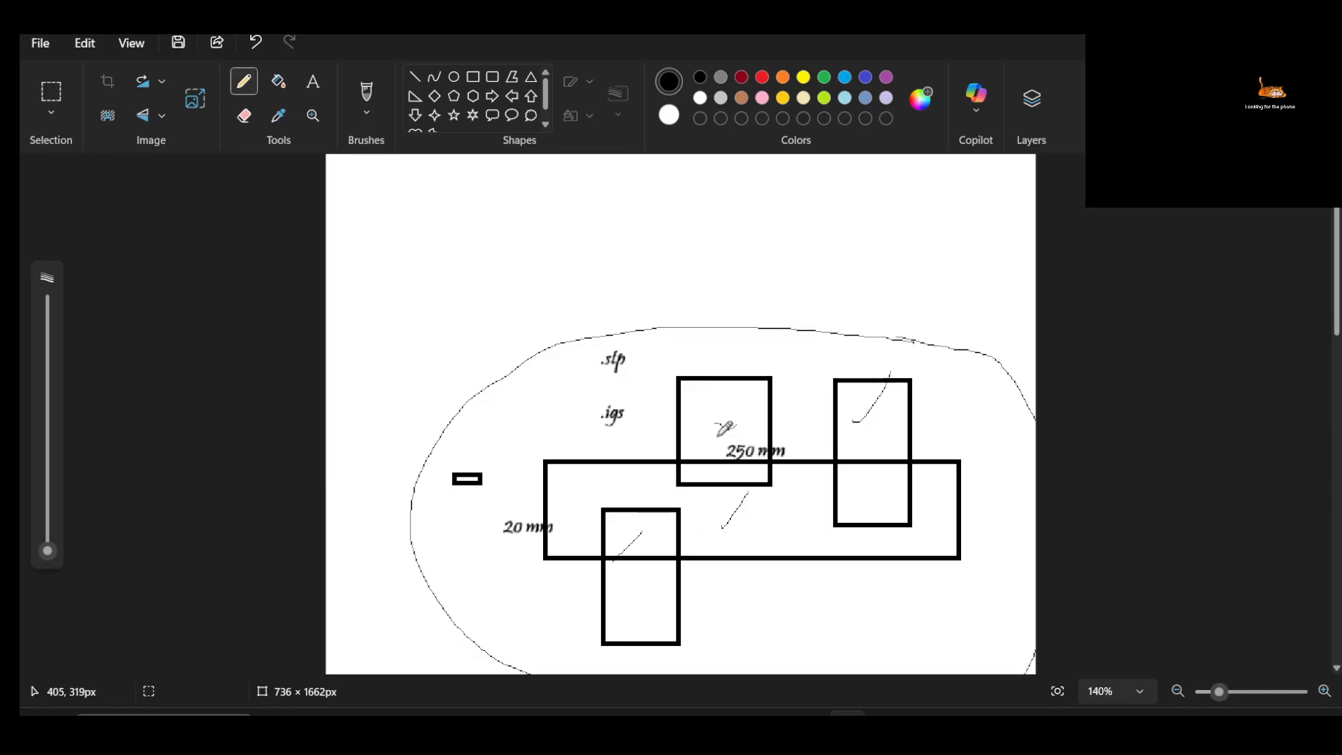
pyautogui.moveTo(702, 391)
pyautogui.mouseDown()
pyautogui.moveTo(769, 390)
pyautogui.moveTo(747, 388)
pyautogui.mouseUp()
pyautogui.moveTo(854, 386); pyautogui.dragTo(912, 454)
pyautogui.moveTo(909, 404); pyautogui.dragTo(863, 454)
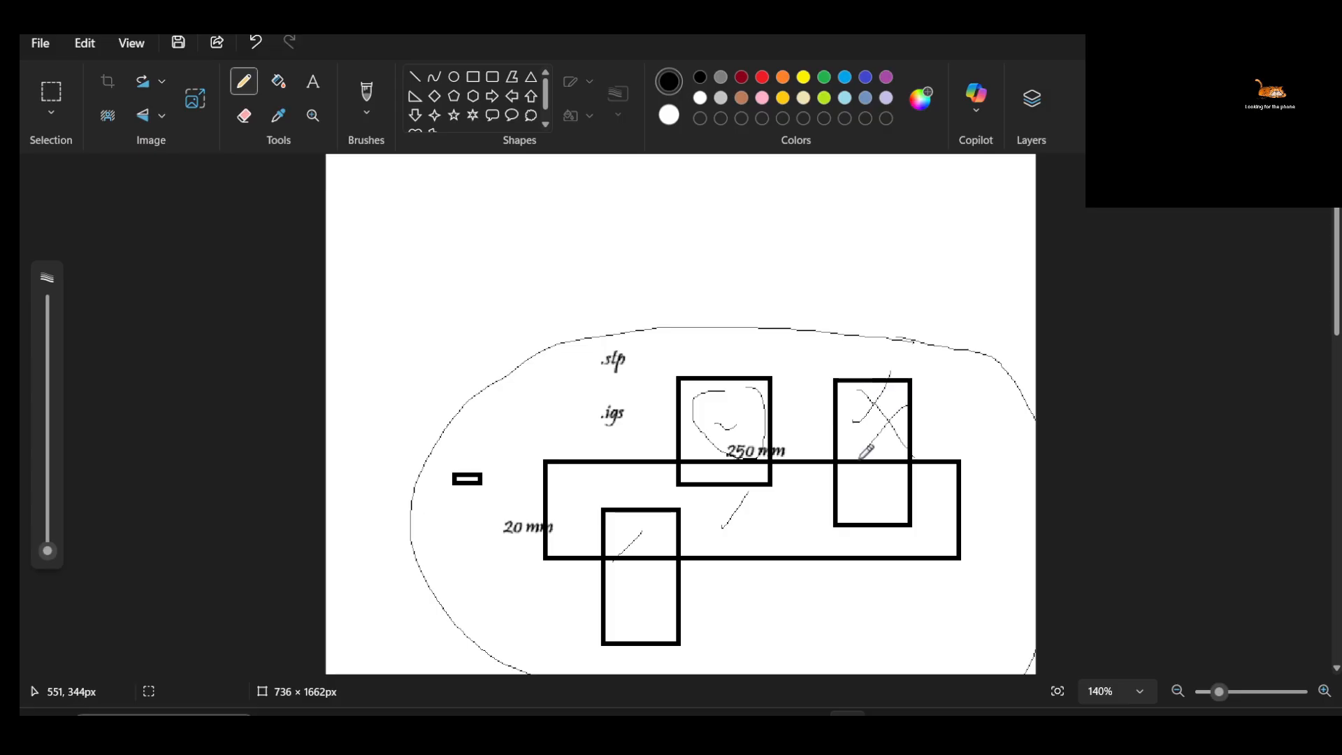
# Pencil a loop around the crossed upright box and tick marks in the middle and lower boxes of the pipe sketch
pyautogui.moveTo(907, 394)
pyautogui.mouseDown()
pyautogui.moveTo(831, 448)
pyautogui.moveTo(933, 402)
pyautogui.mouseUp()
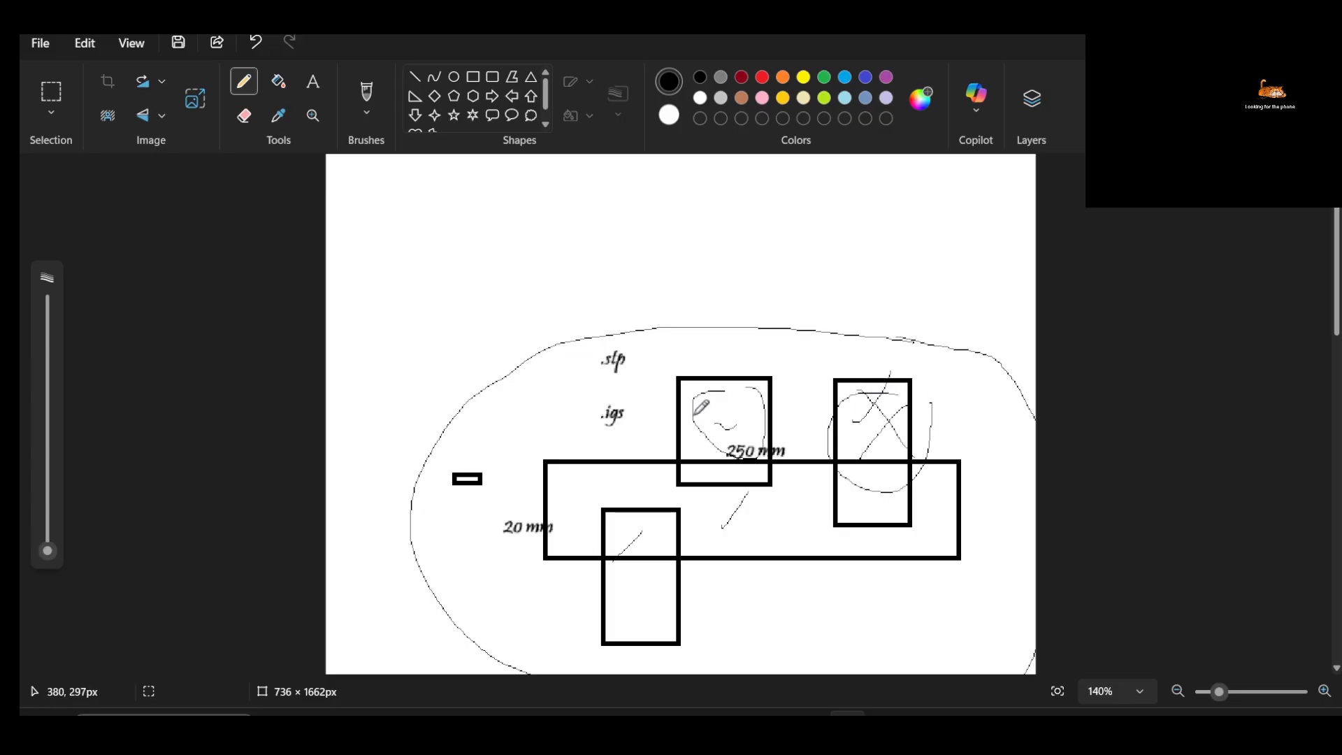
pyautogui.moveTo(710, 412); pyautogui.dragTo(790, 334)
pyautogui.moveTo(631, 576)
pyautogui.mouseDown()
pyautogui.moveTo(641, 592)
pyautogui.moveTo(703, 554)
pyautogui.mouseUp()
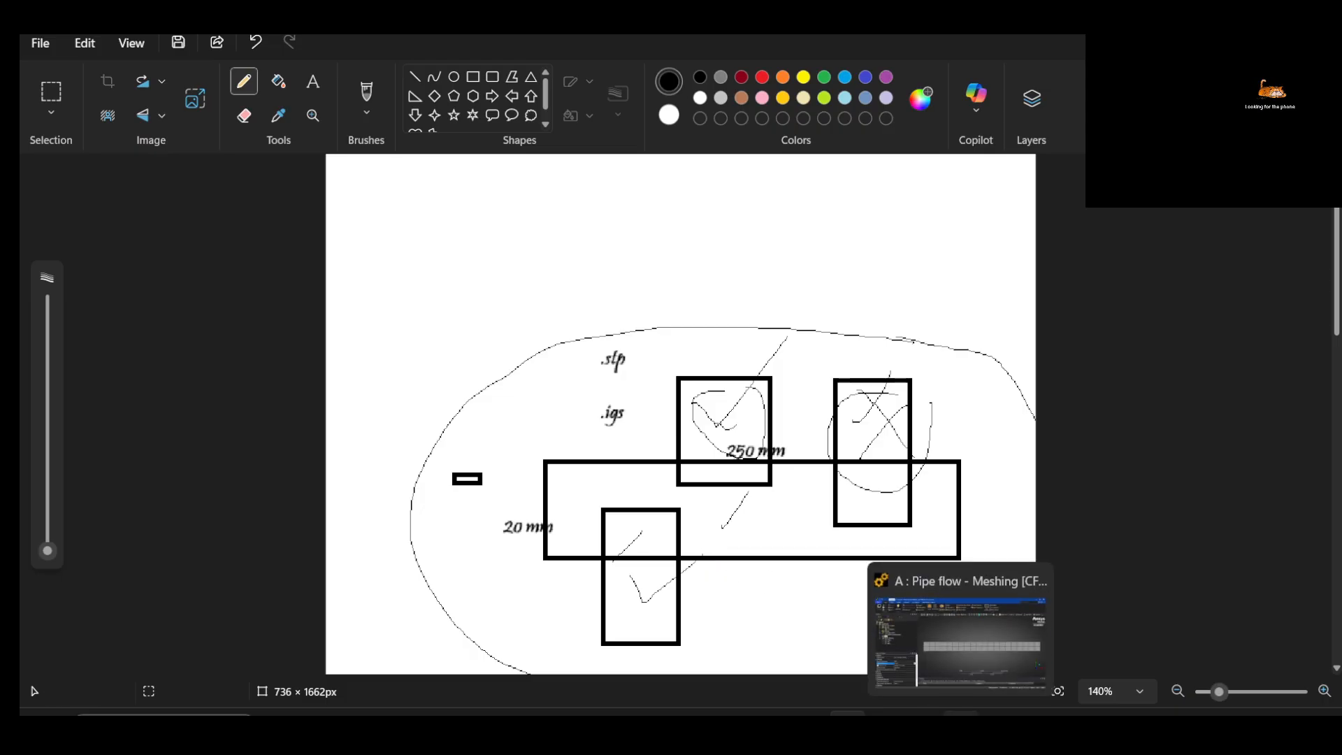
# Switch back to Ansys Meshing and examine the available general, mesh, display and selection commands
pyautogui.click(961, 629)
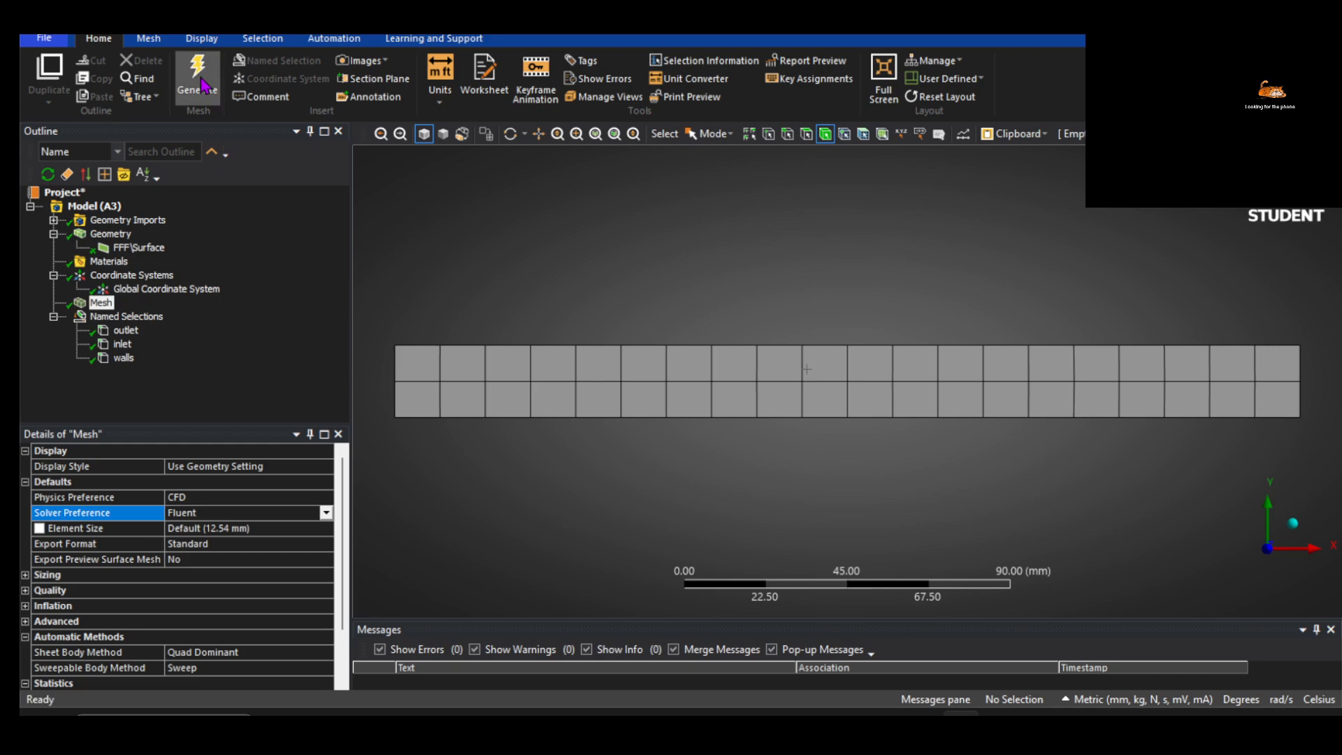
pyautogui.click(154, 42)
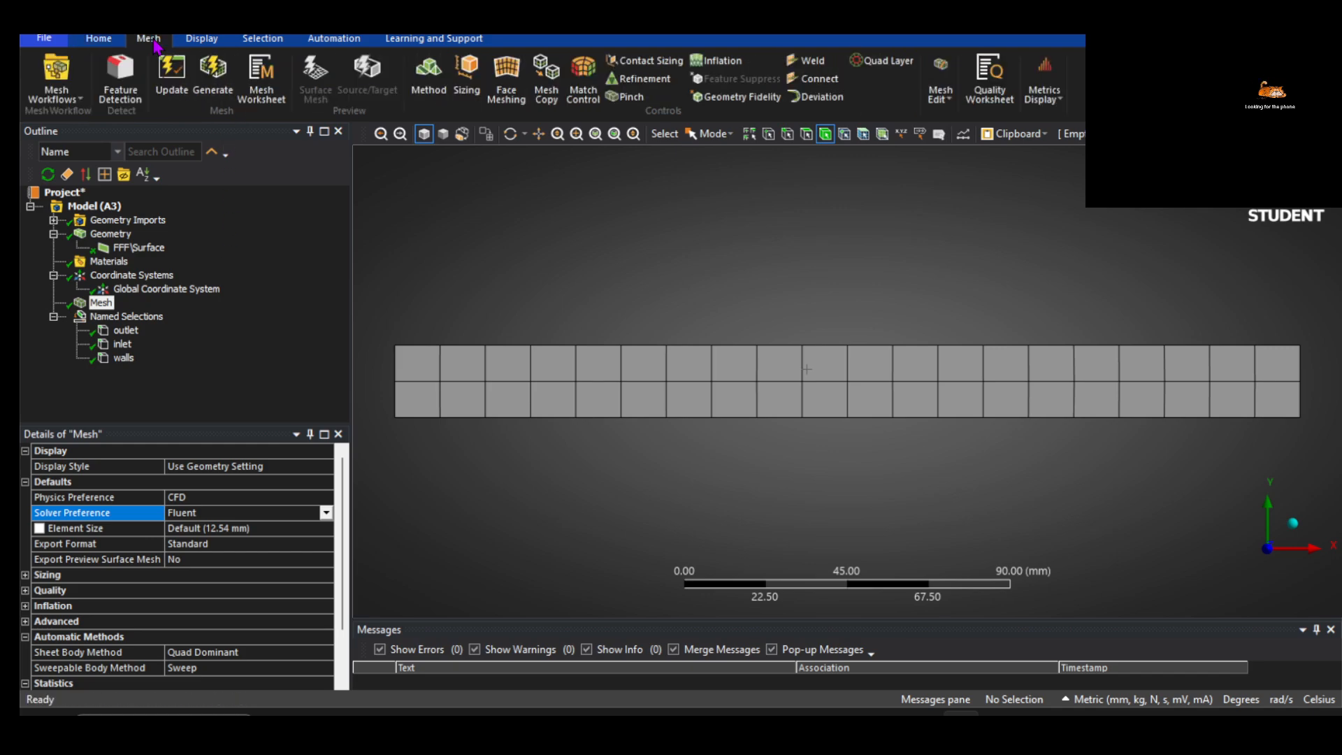
pyautogui.click(207, 42)
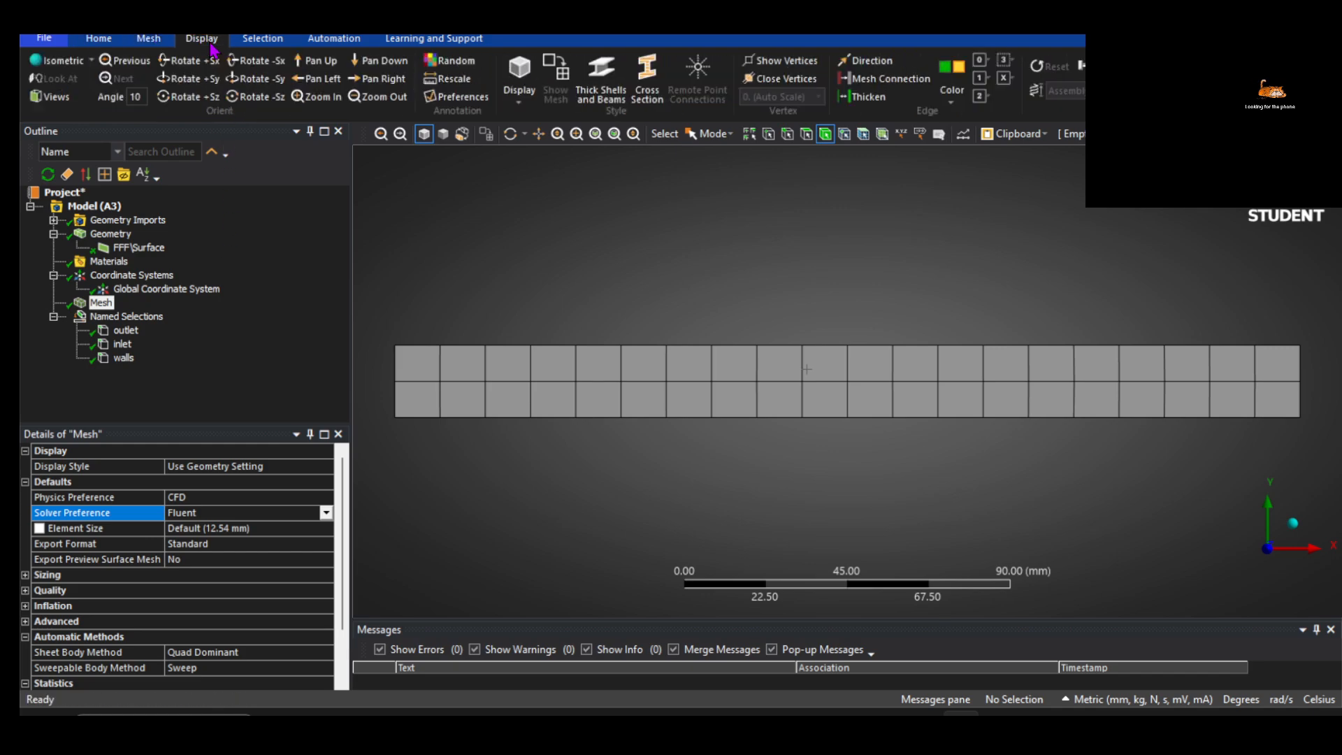
pyautogui.click(99, 40)
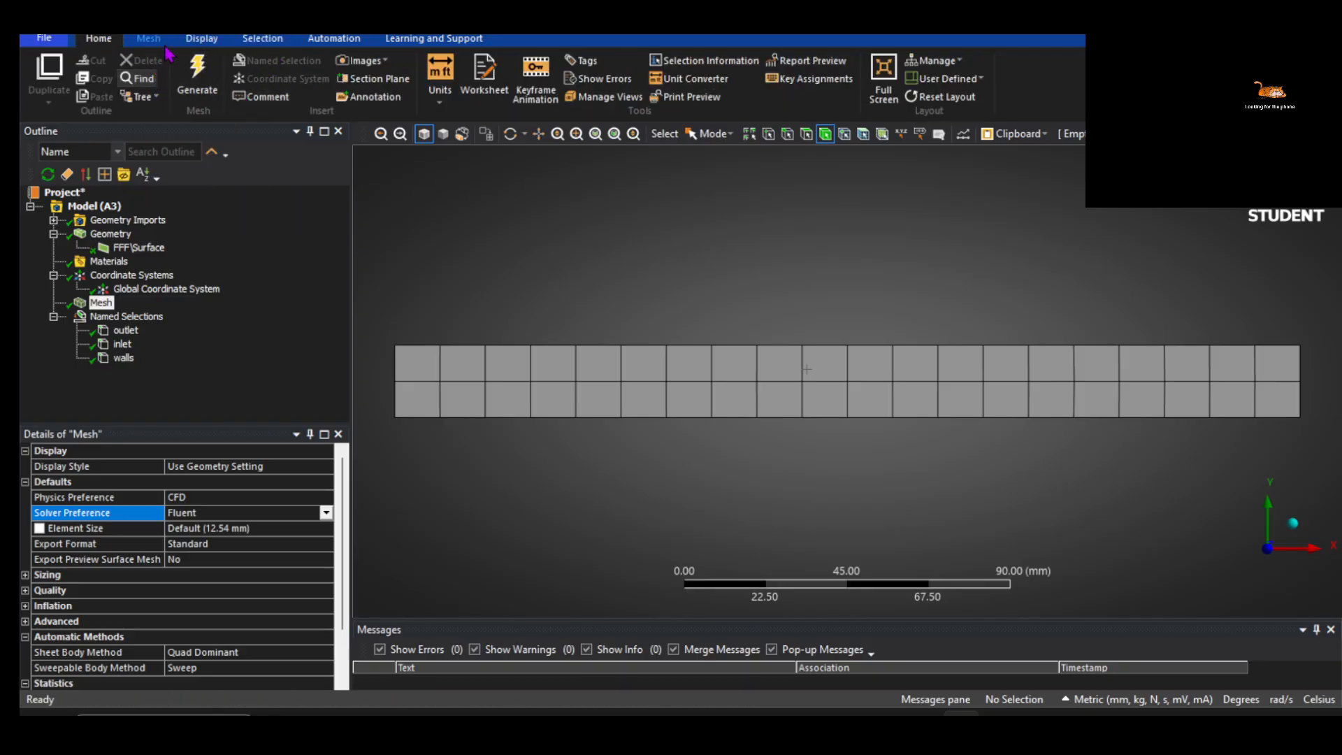
pyautogui.click(265, 40)
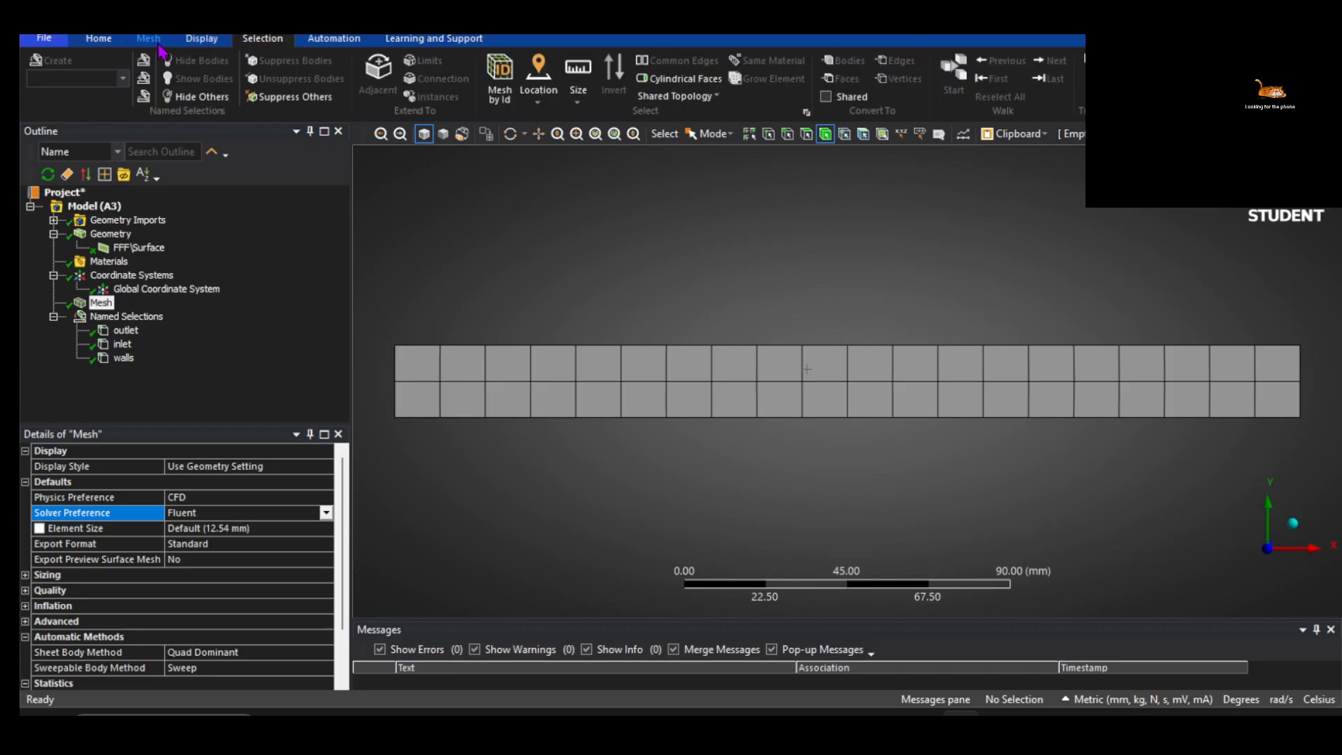
pyautogui.click(107, 40)
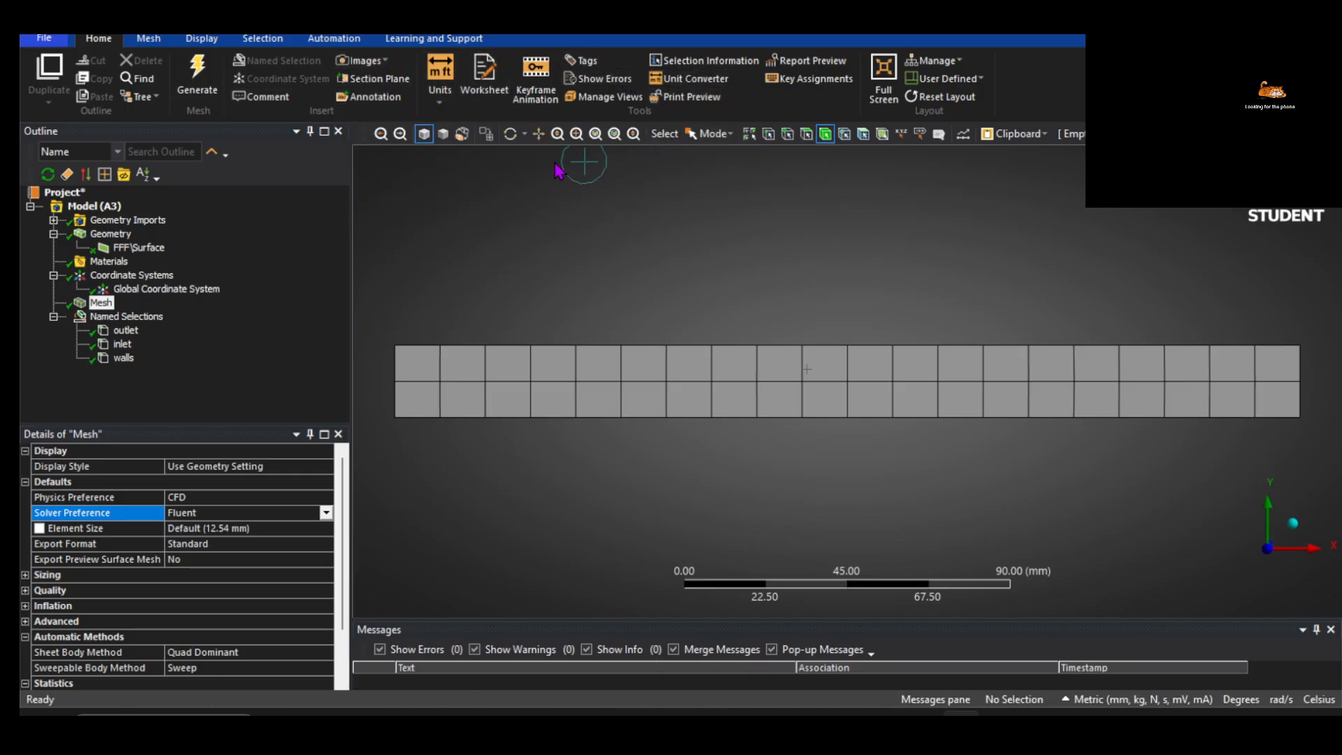
pyautogui.click(165, 40)
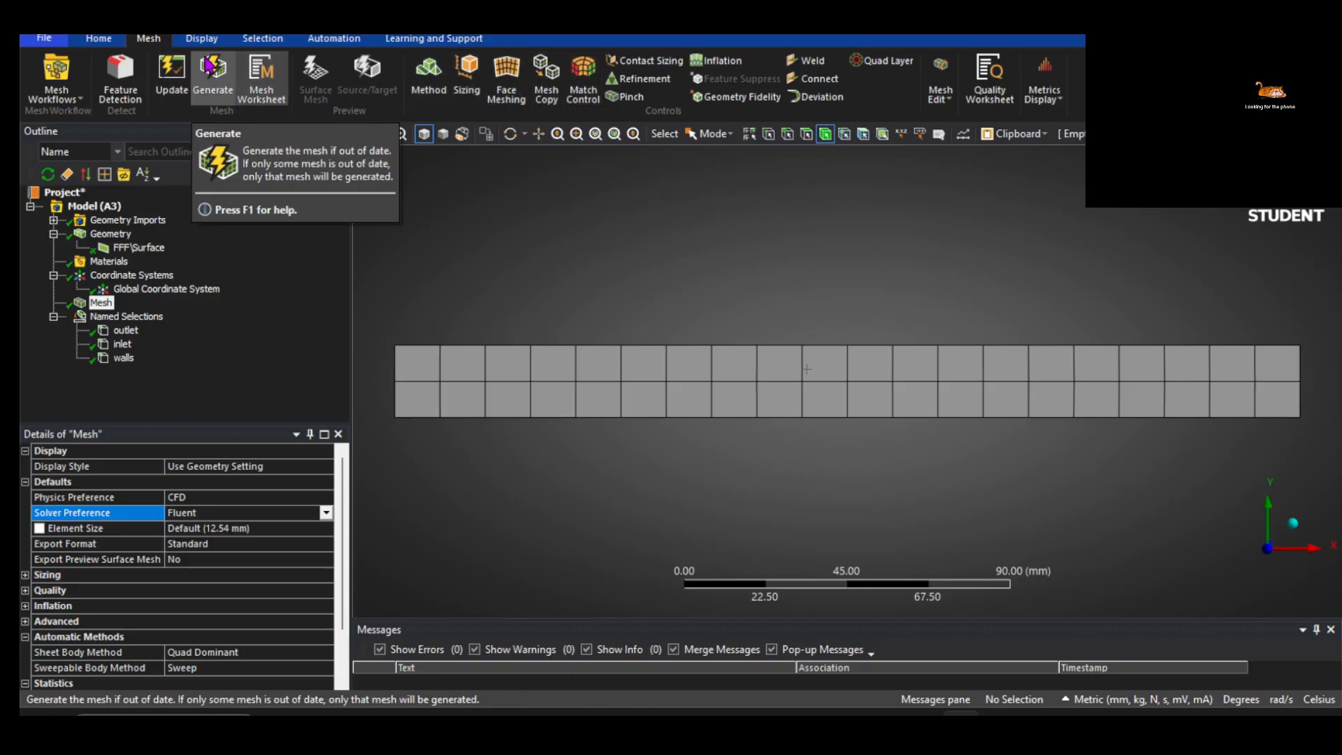
pyautogui.click(188, 42)
pyautogui.click(106, 40)
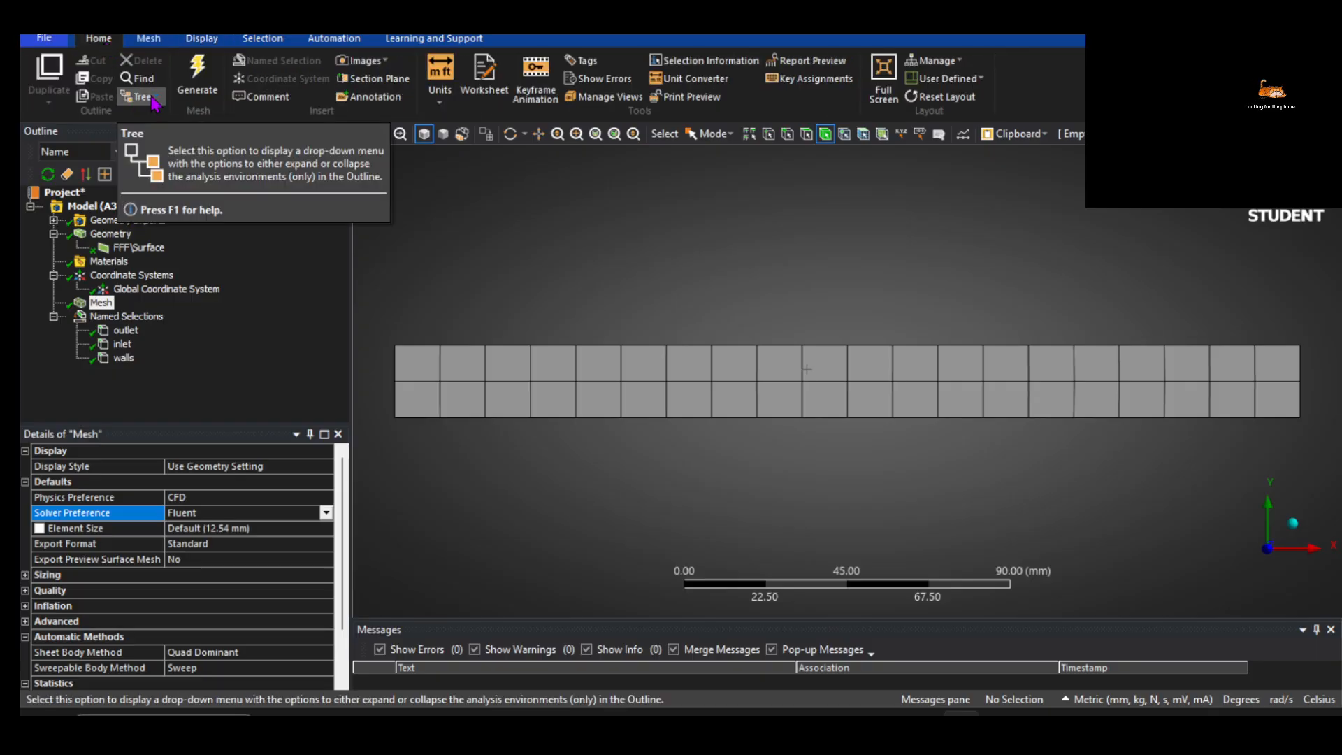
# Choose the Metric (mm, kg, N, s, mV, mA) units and generate the pipe mesh with a 5 mm element size
pyautogui.click(442, 97)
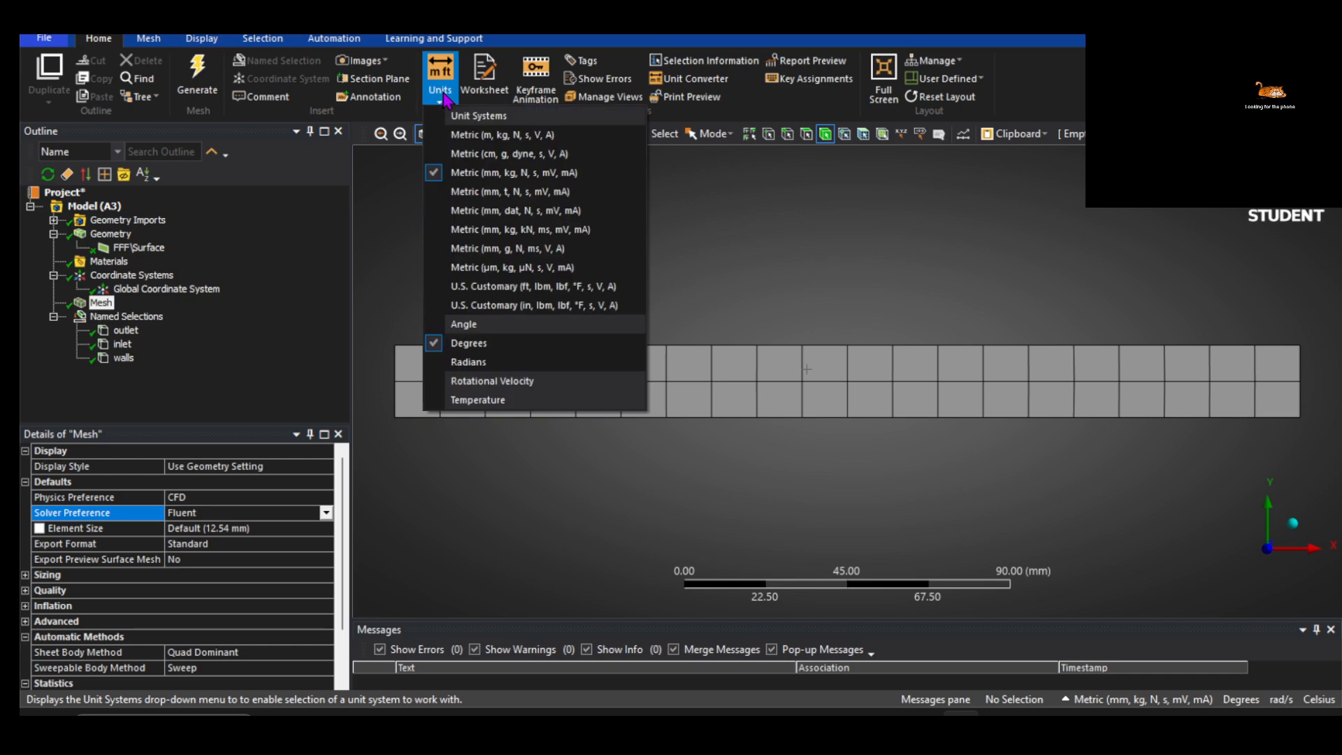
pyautogui.click(480, 175)
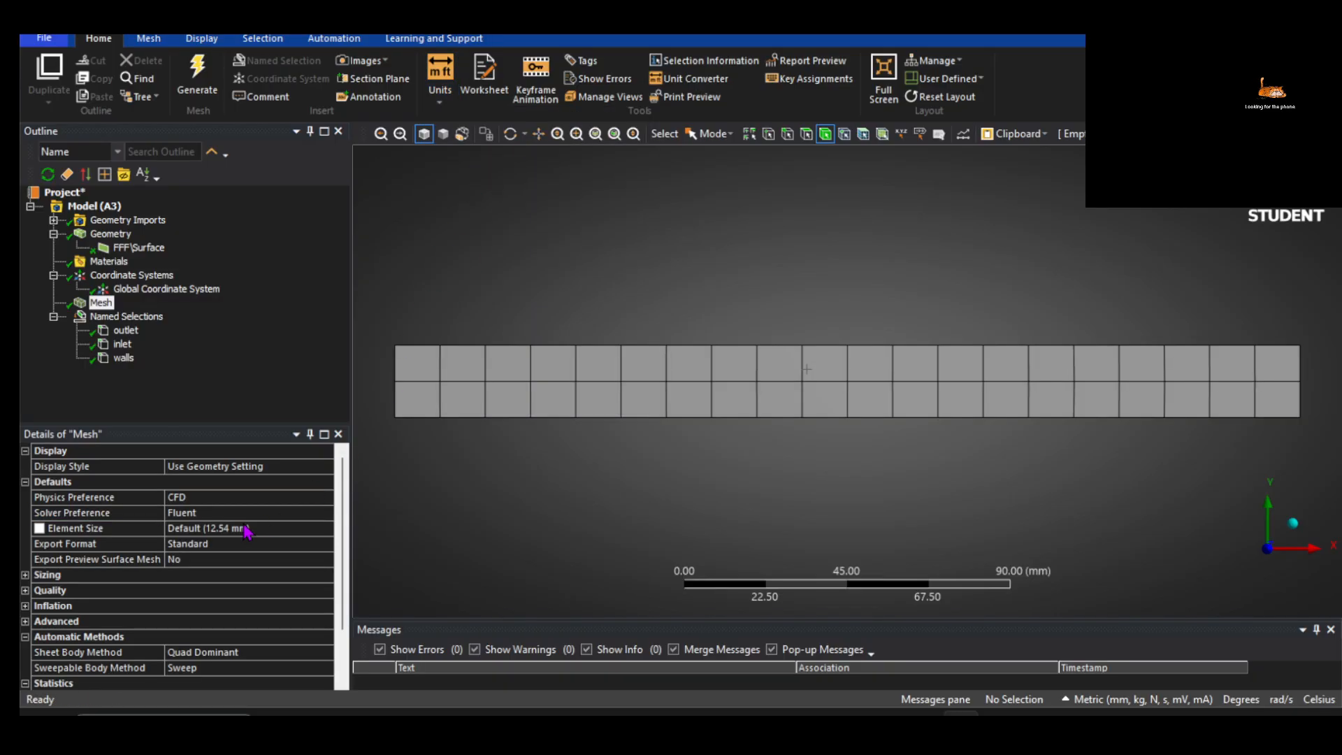
pyautogui.click(244, 529)
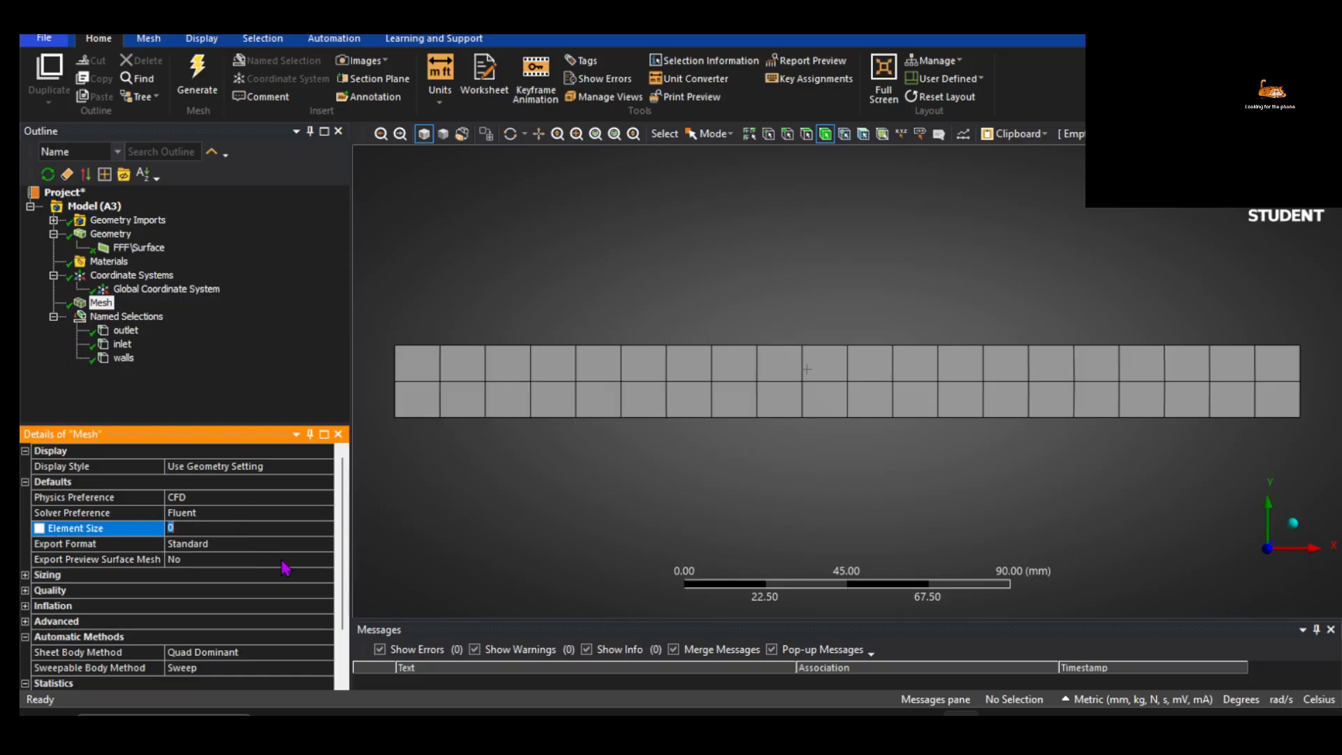
pyautogui.write('5')
pyautogui.press('Return')
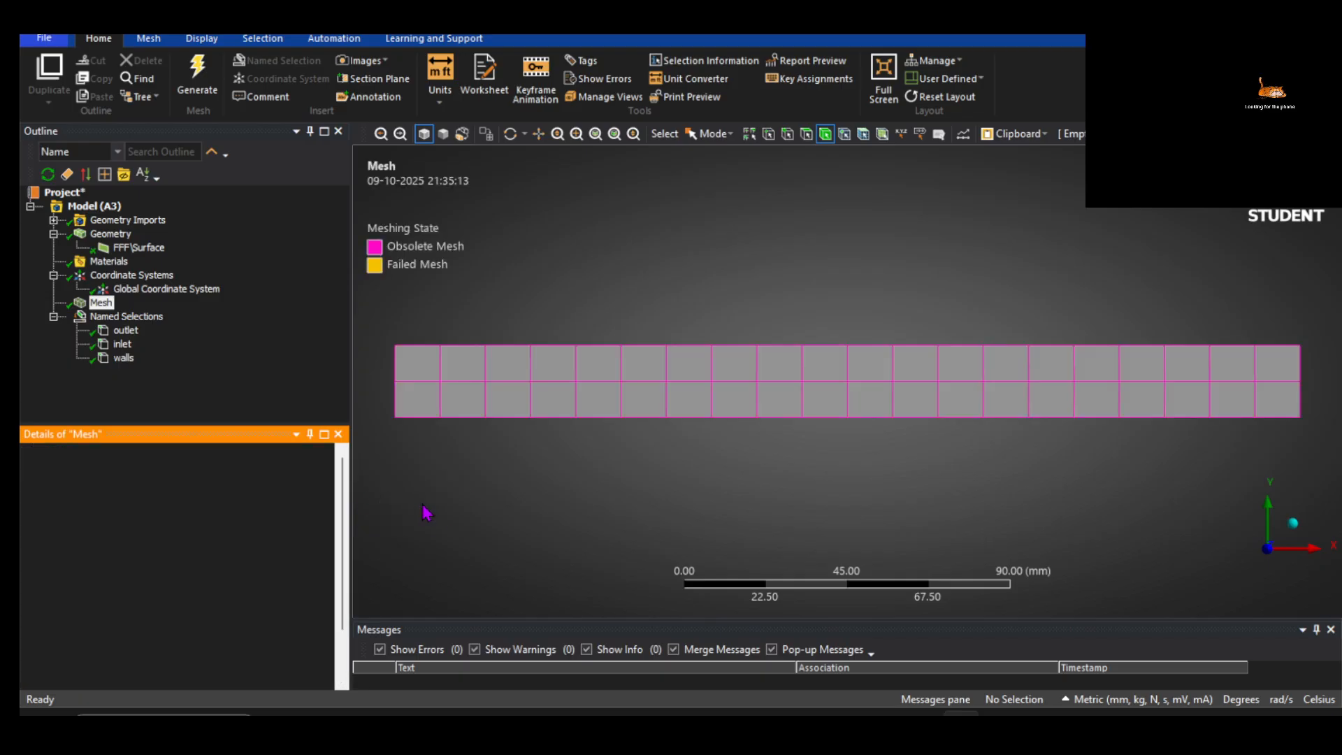
pyautogui.rightClick(99, 308)
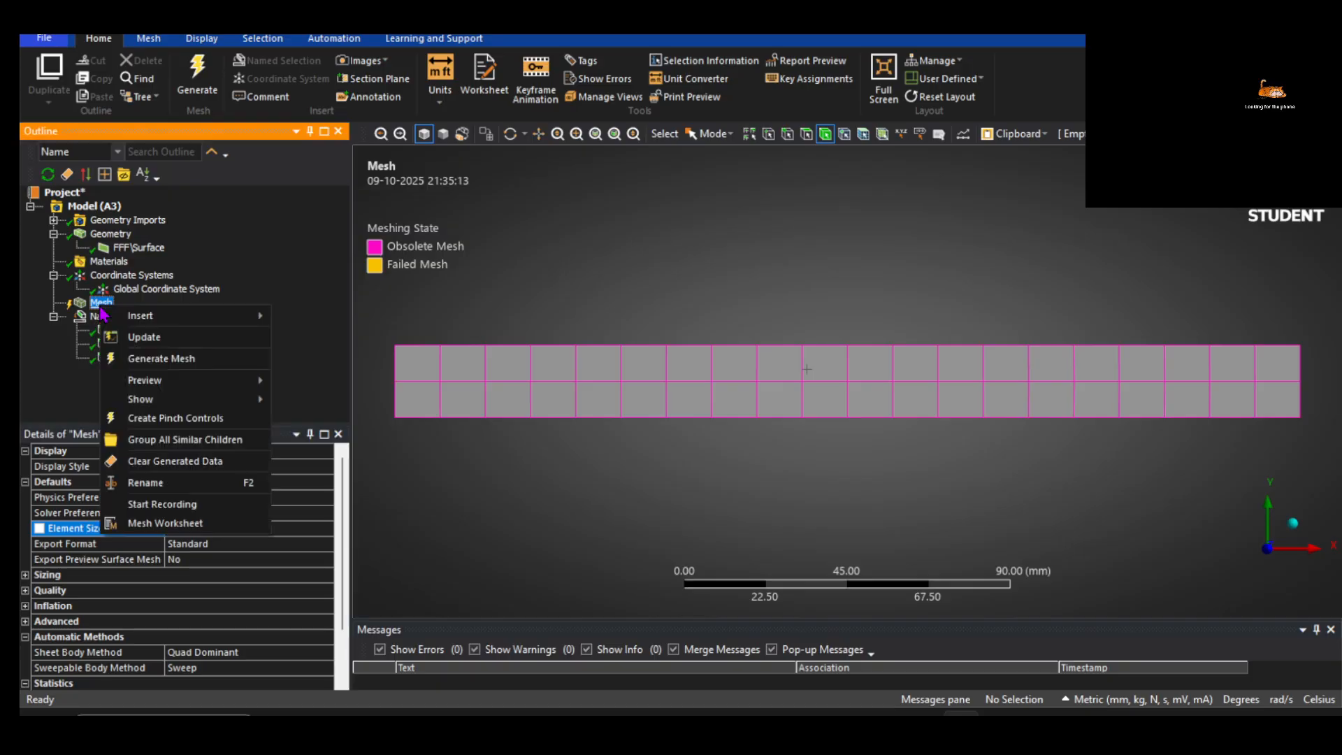
pyautogui.click(137, 358)
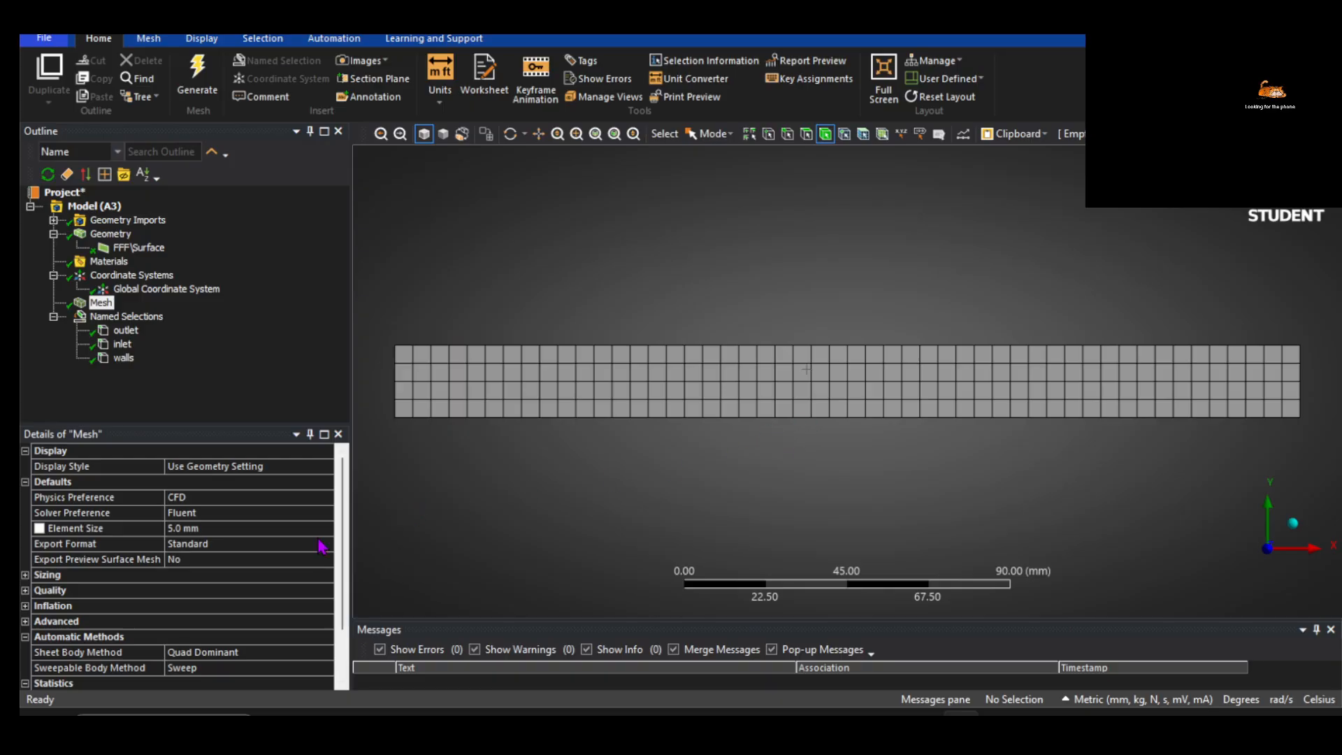
# Check the mesh statistics, then set the element size to 1 mm and regenerate the pipe mesh
pyautogui.scroll(-2, 163, 637)
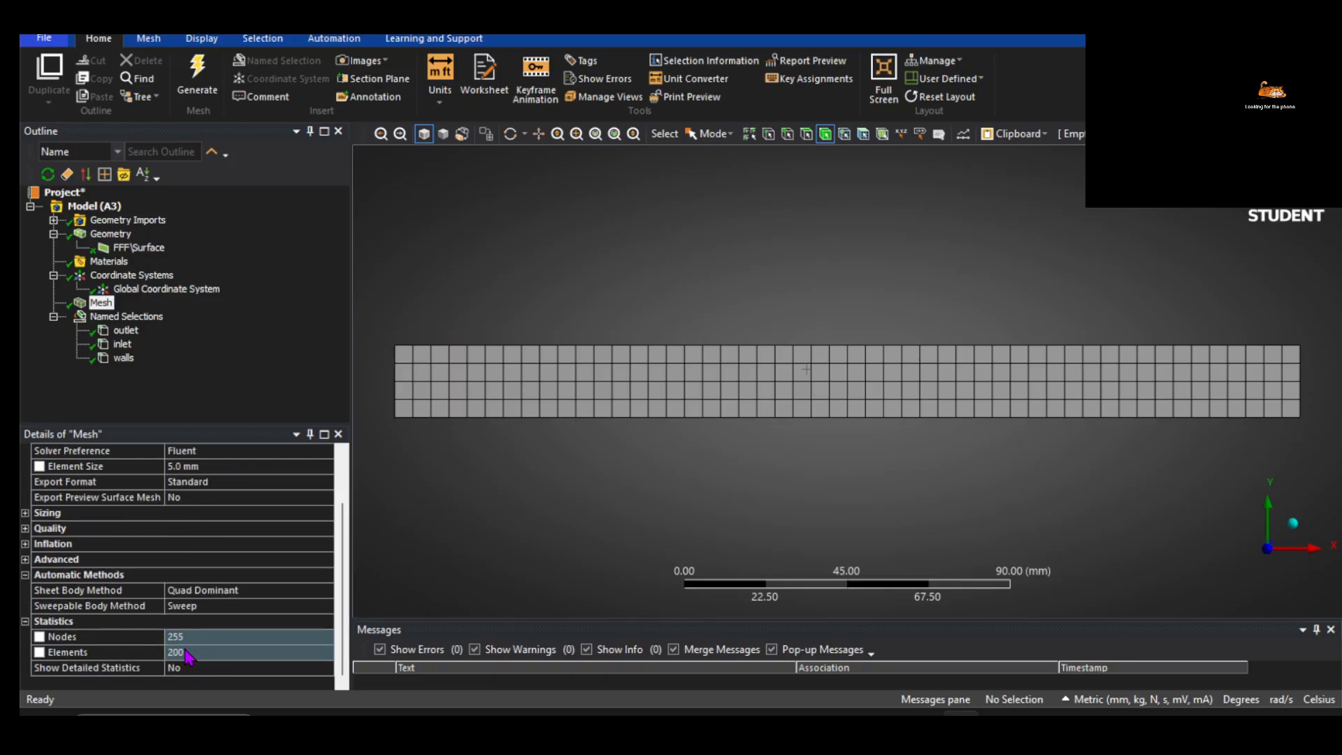
pyautogui.click(185, 465)
pyautogui.write('1')
pyautogui.press('Return')
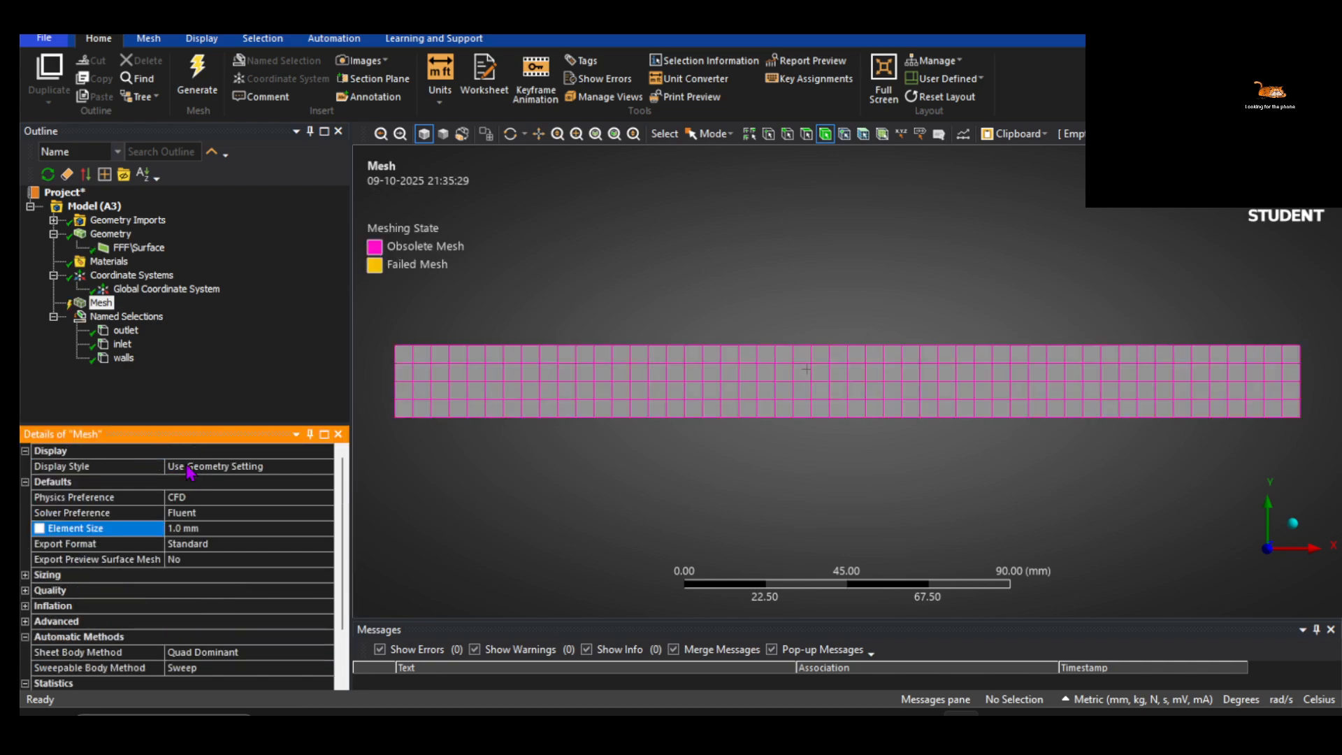
pyautogui.click(166, 288)
pyautogui.rightClick(106, 291)
pyautogui.rightClick(101, 303)
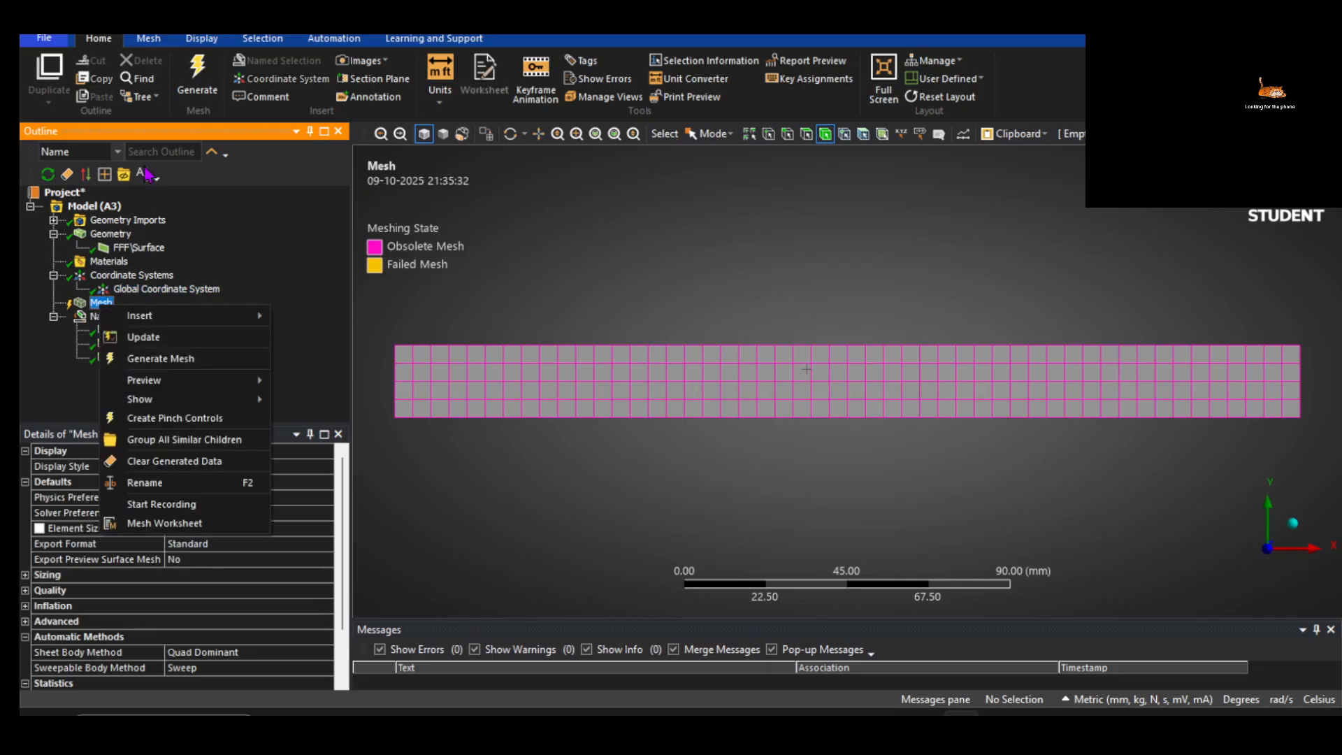
pyautogui.click(197, 74)
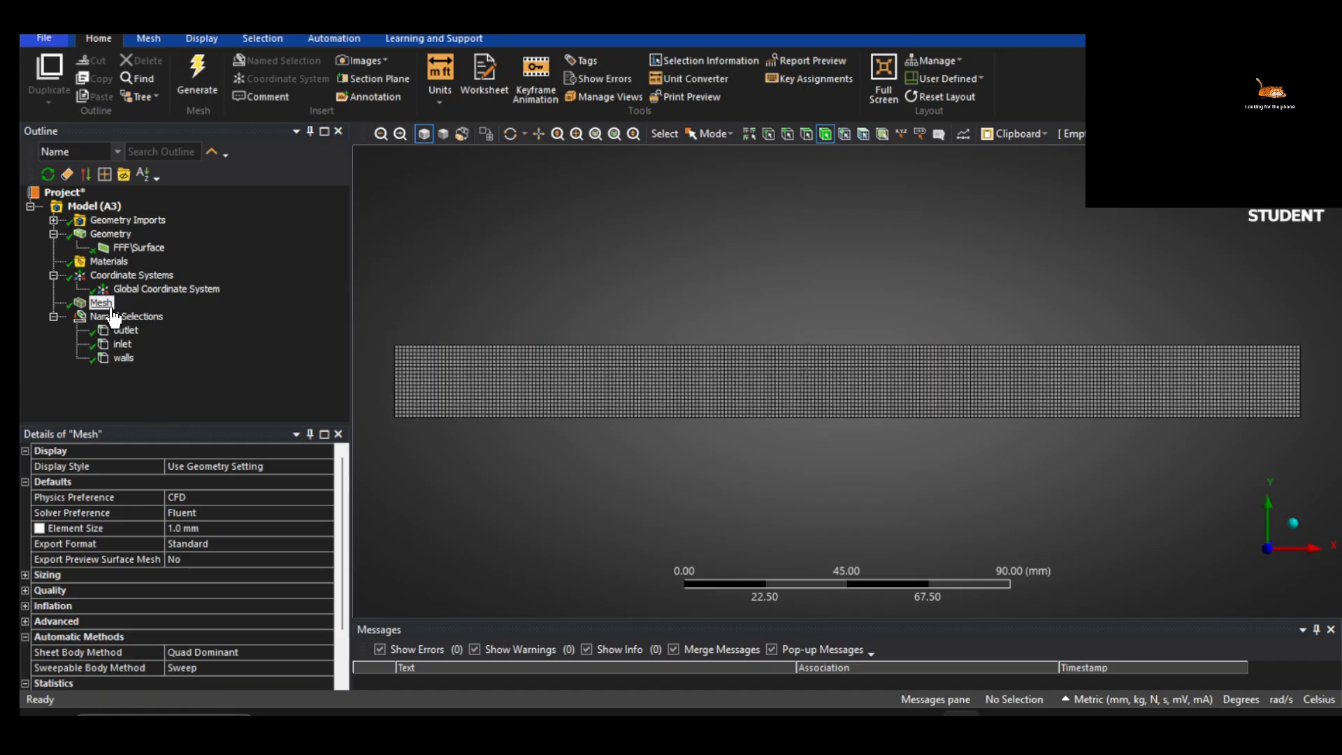
pyautogui.scroll(3, 520, 392)
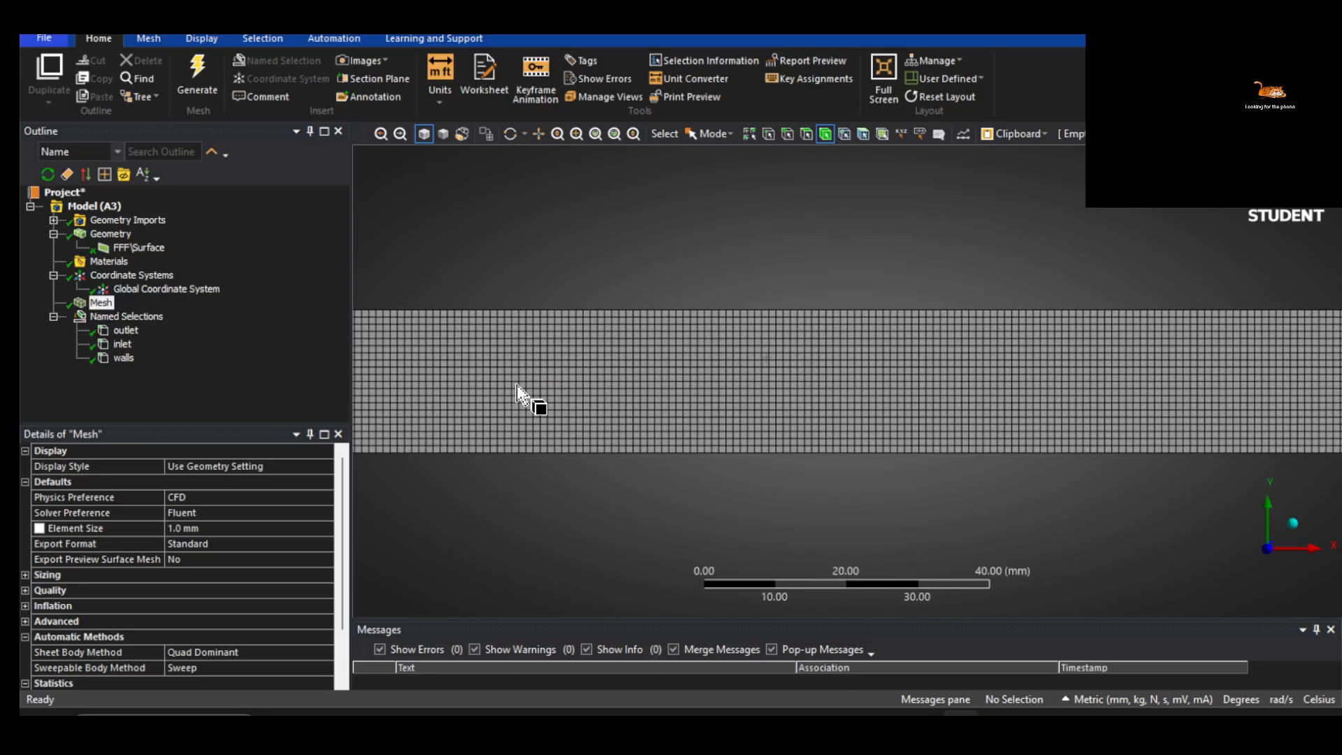
pyautogui.scroll(-3, 520, 393)
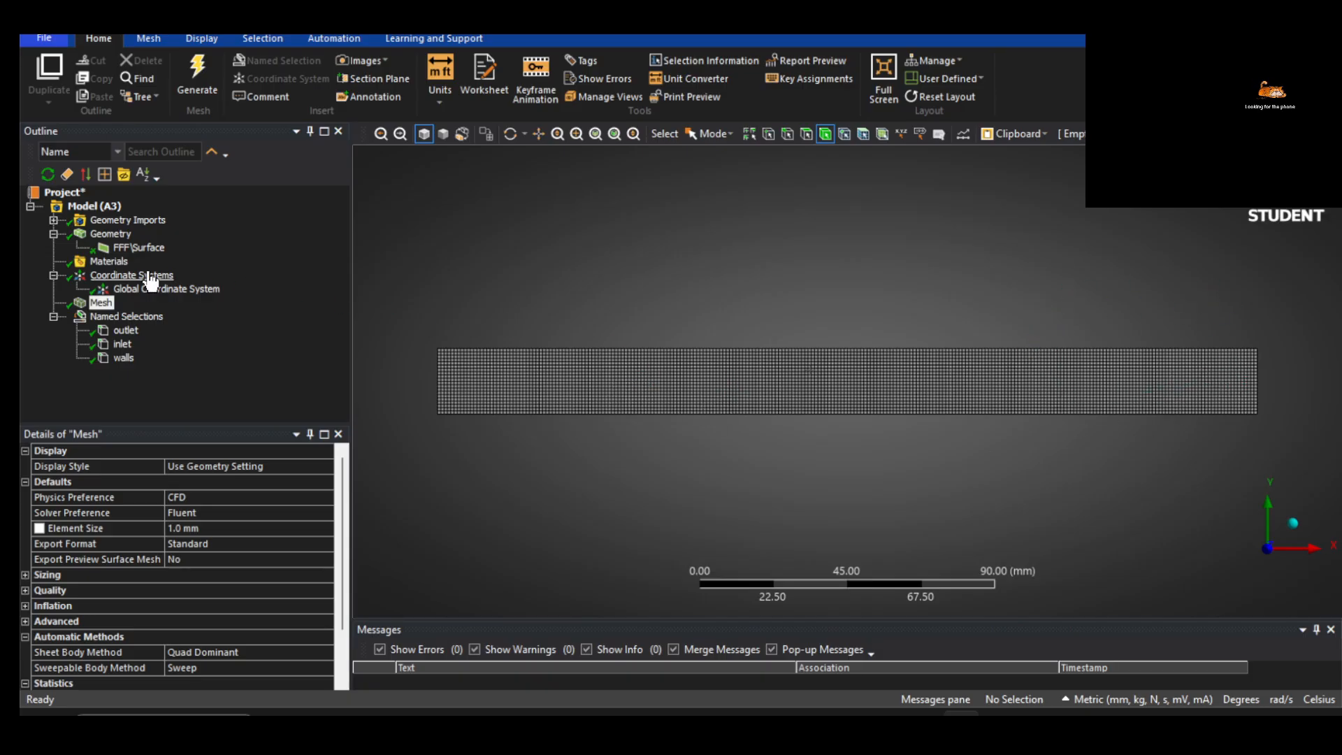
# Insert a Sizing control on the pipe's surface body, leaving its settings at the defaults
pyautogui.click(570, 383)
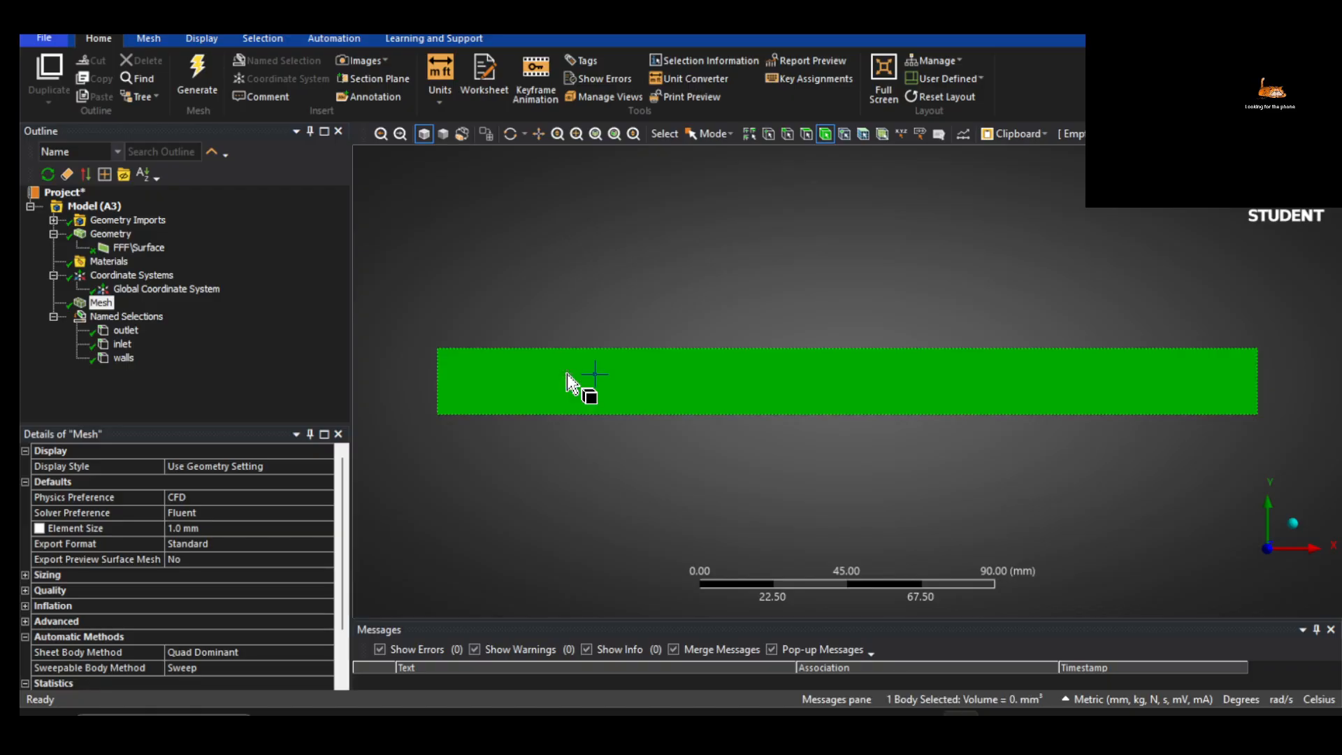
pyautogui.rightClick(578, 384)
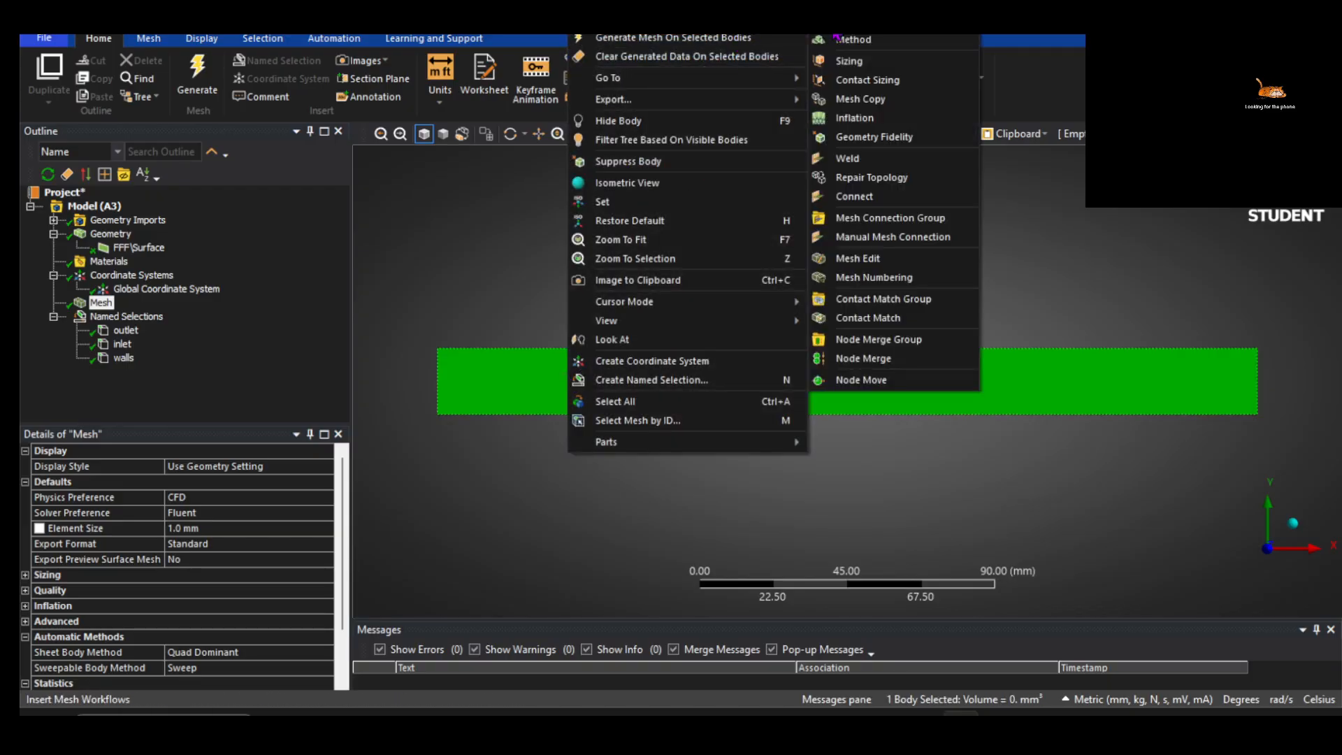
pyautogui.click(849, 62)
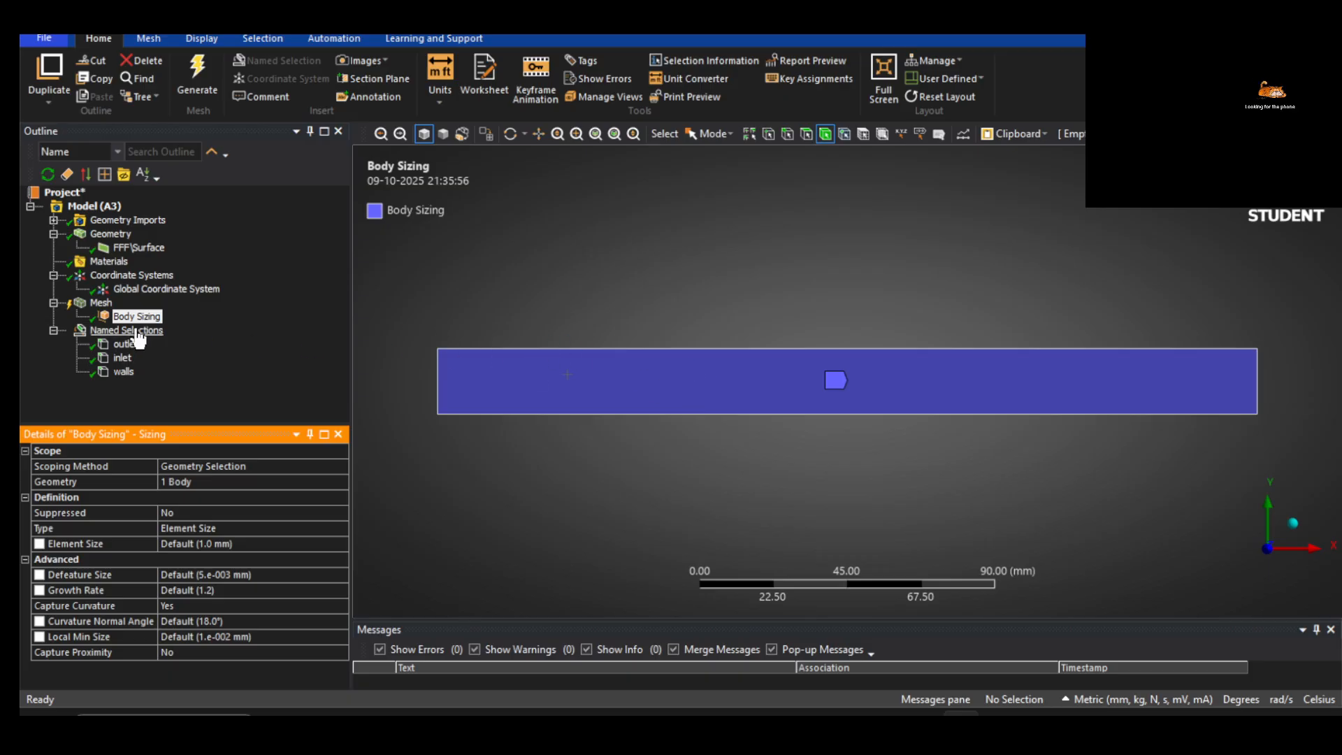
pyautogui.click(604, 279)
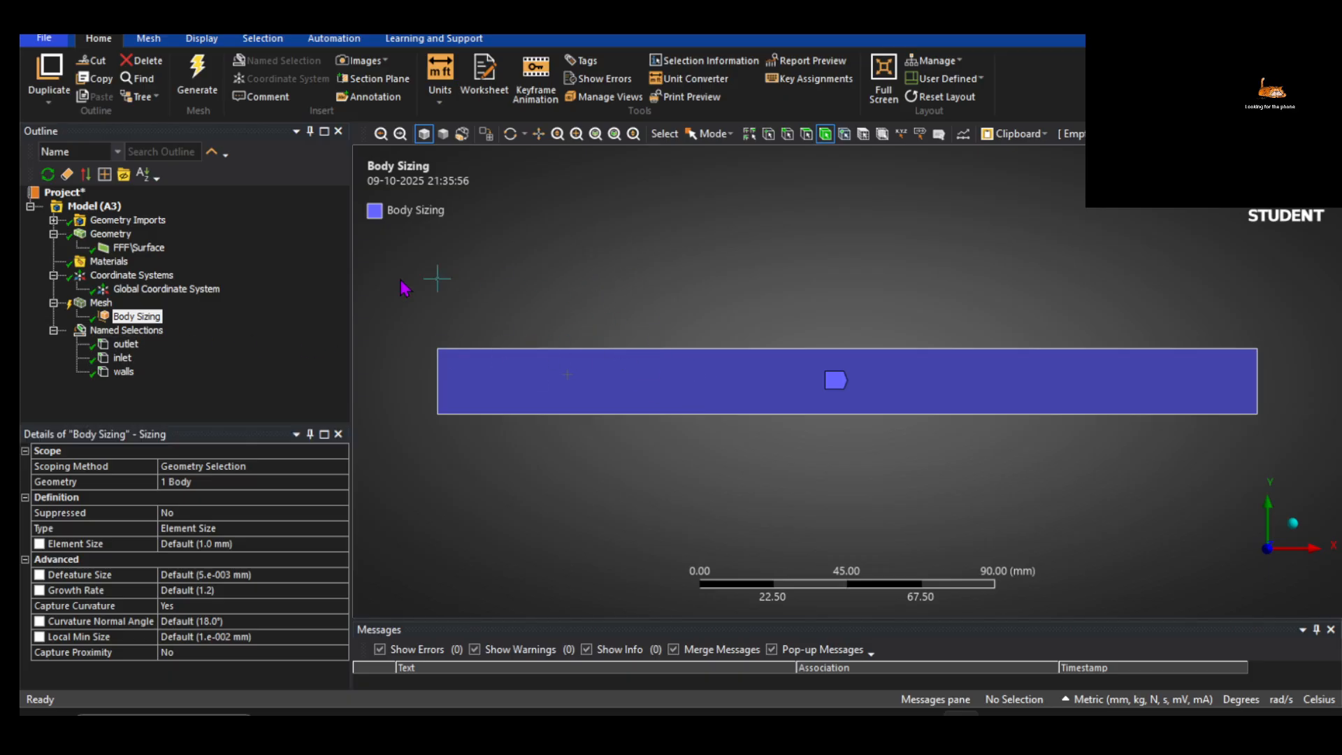
# Insert a Sizing control on the pipe's upper 250 mm edge using edge selection
pyautogui.click(107, 303)
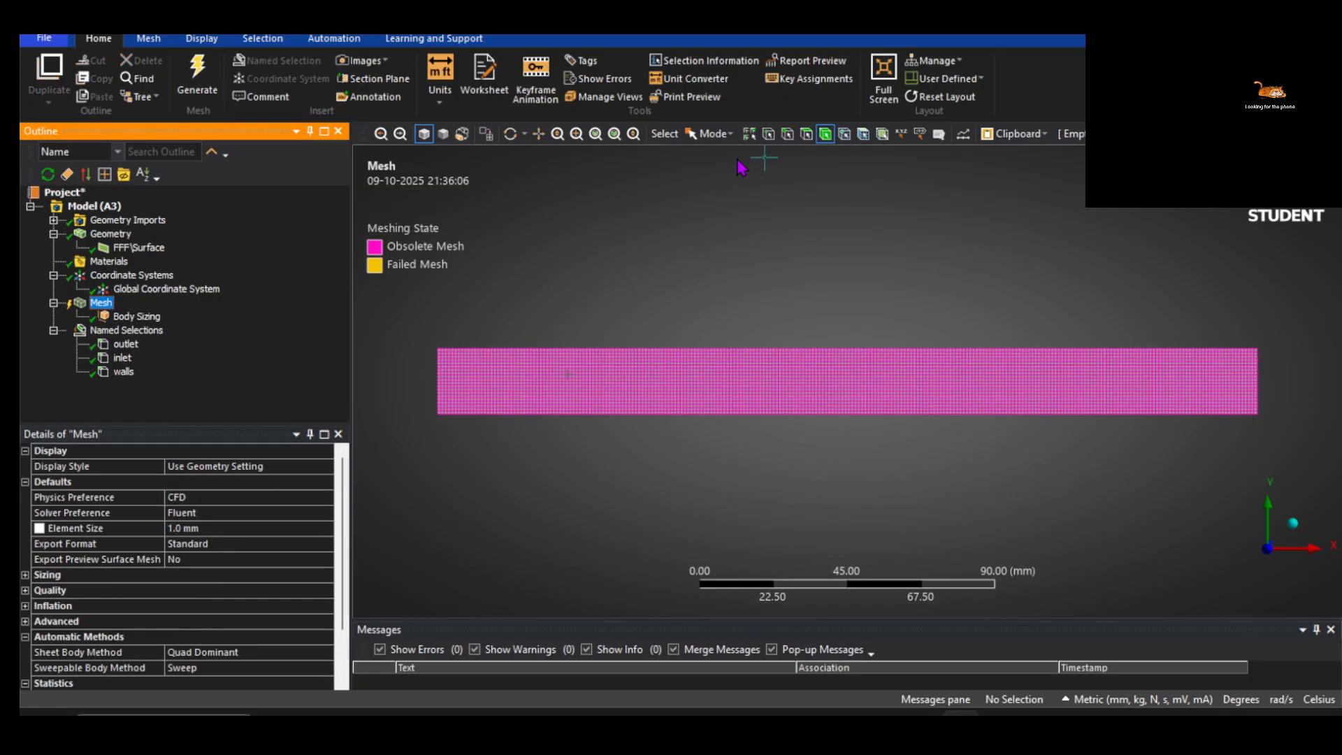
pyautogui.rightClick(104, 303)
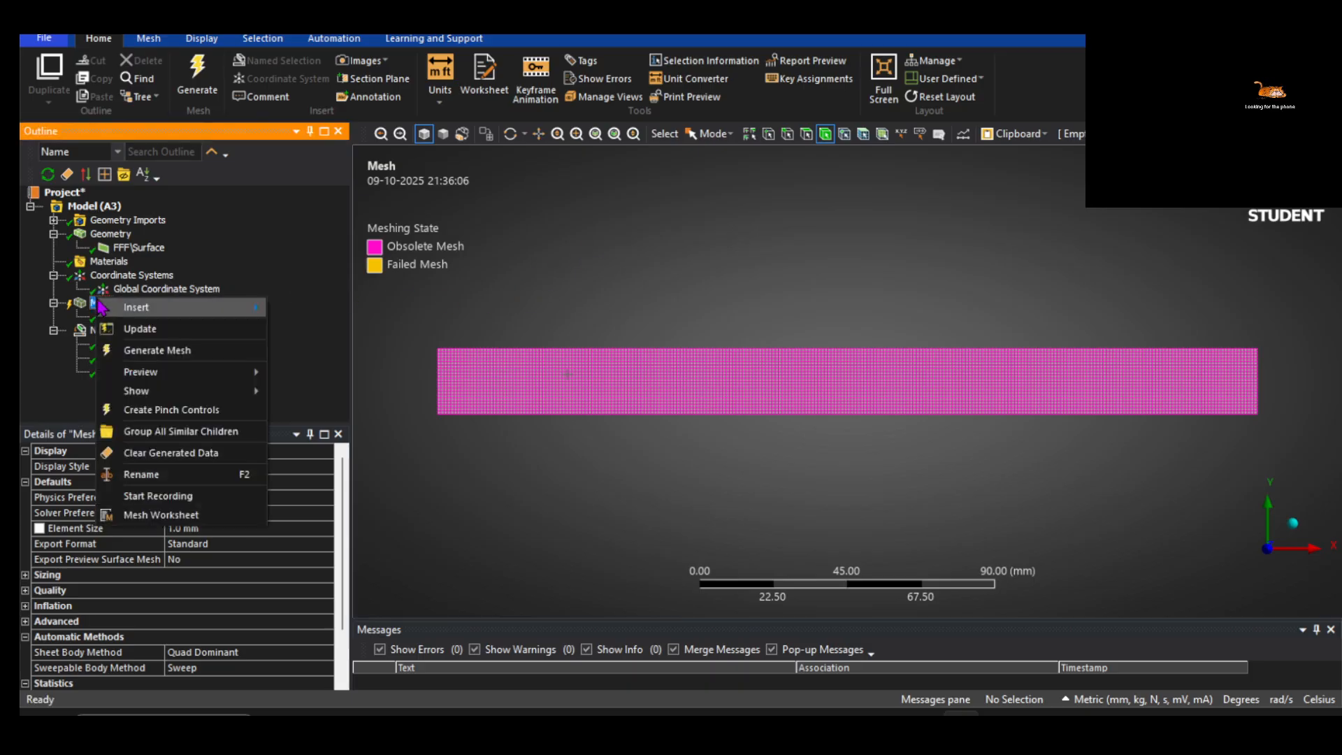
pyautogui.click(776, 244)
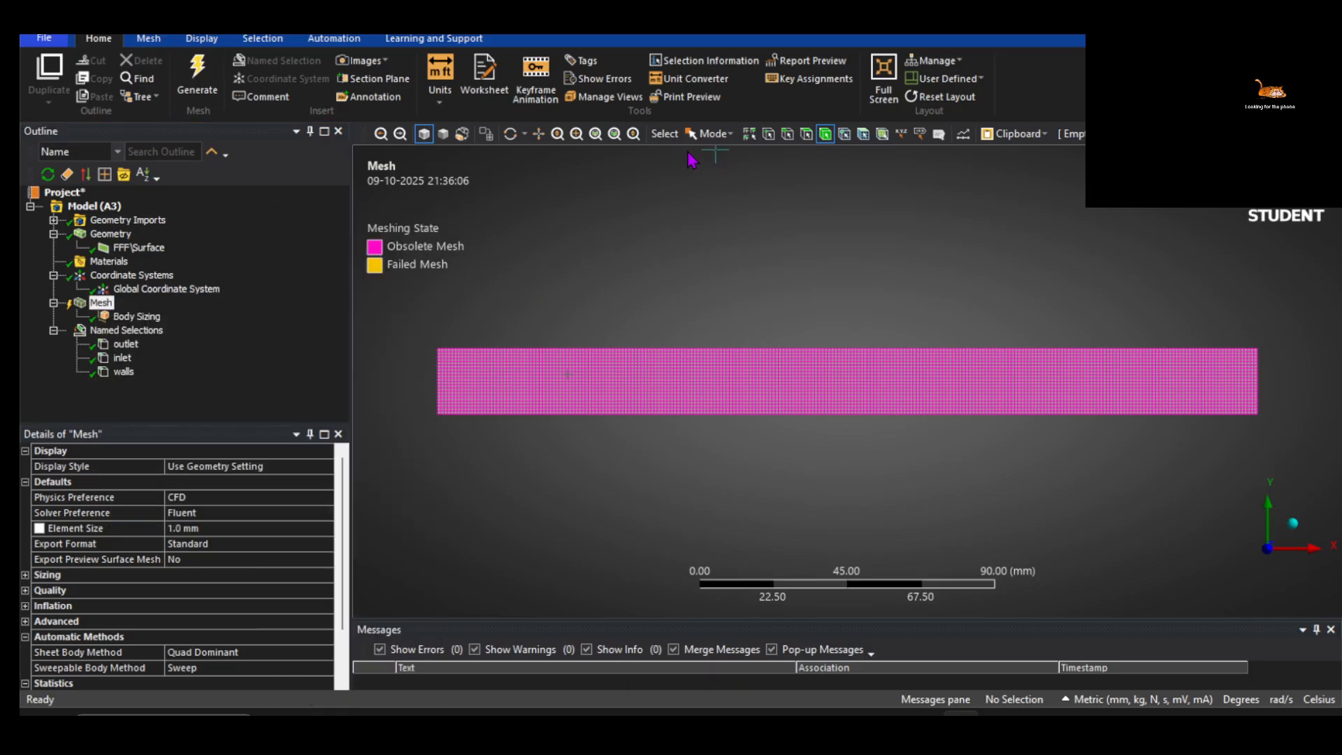
pyautogui.click(788, 134)
pyautogui.click(726, 357)
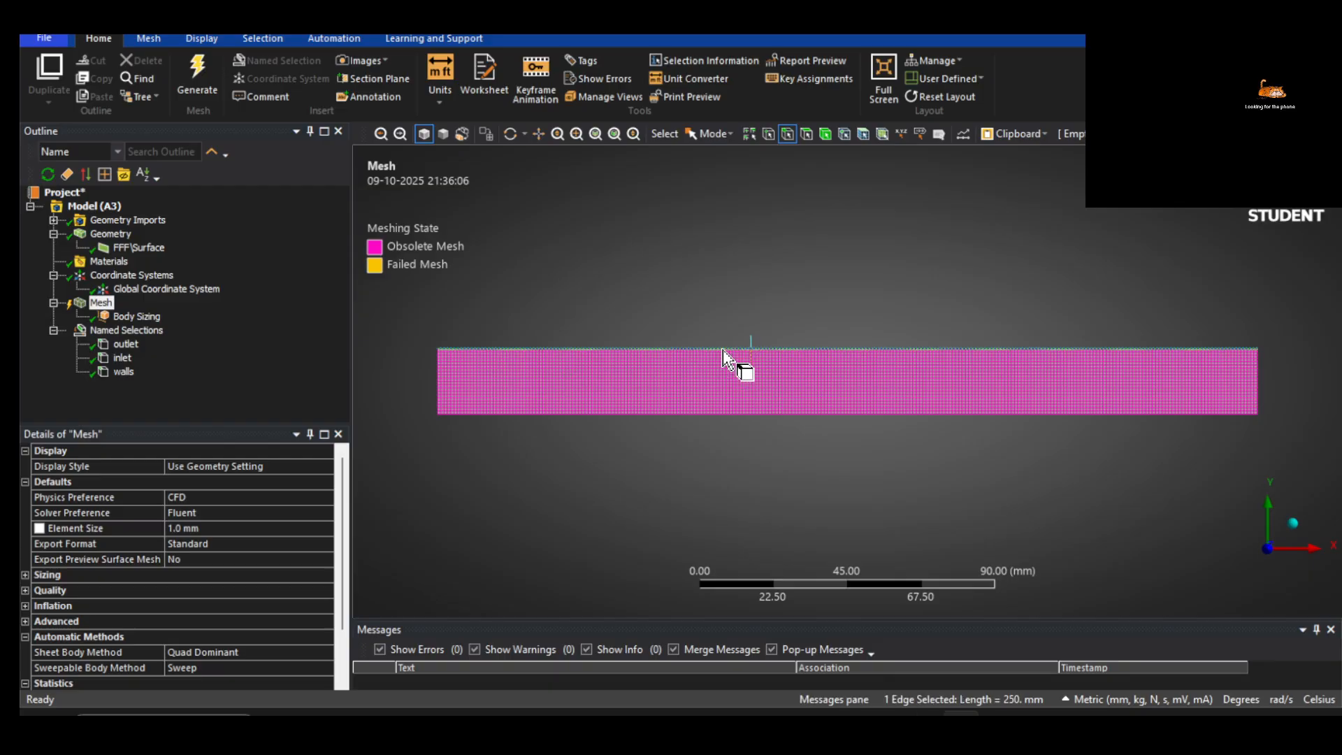
pyautogui.rightClick(722, 347)
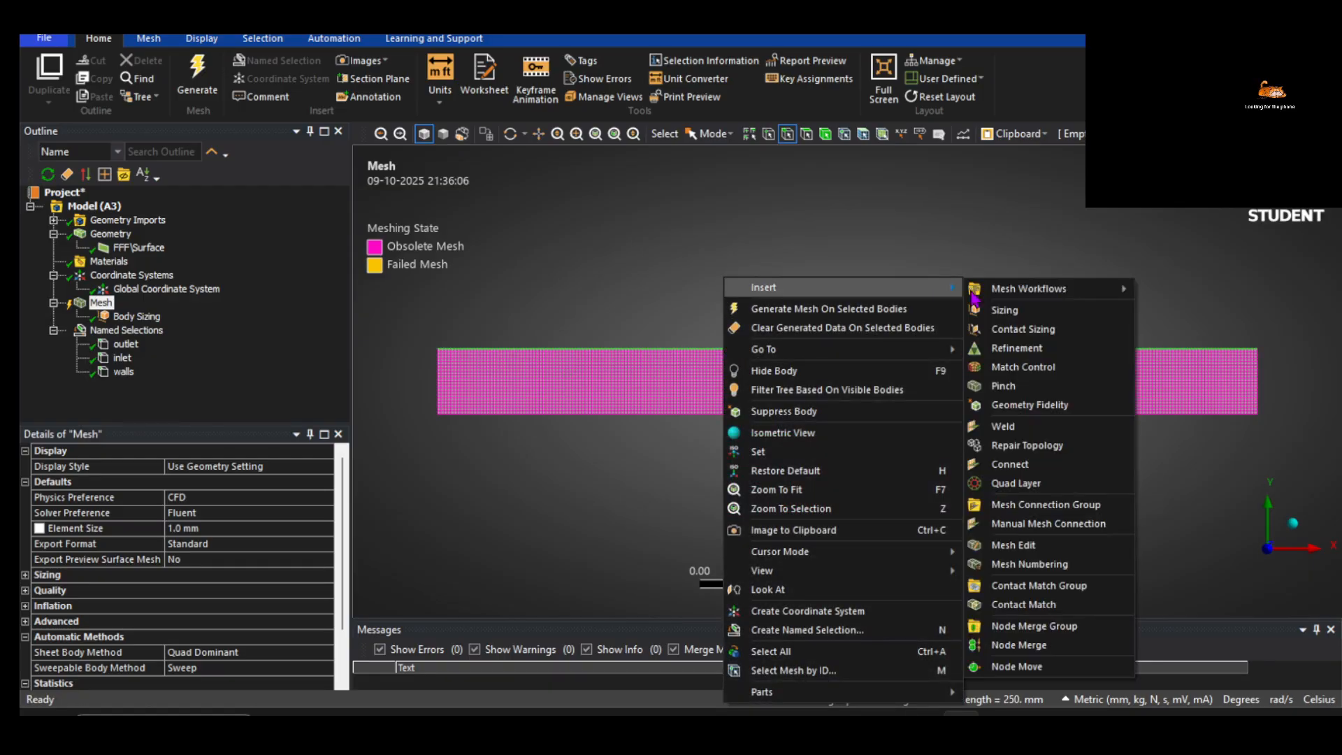
pyautogui.click(1001, 310)
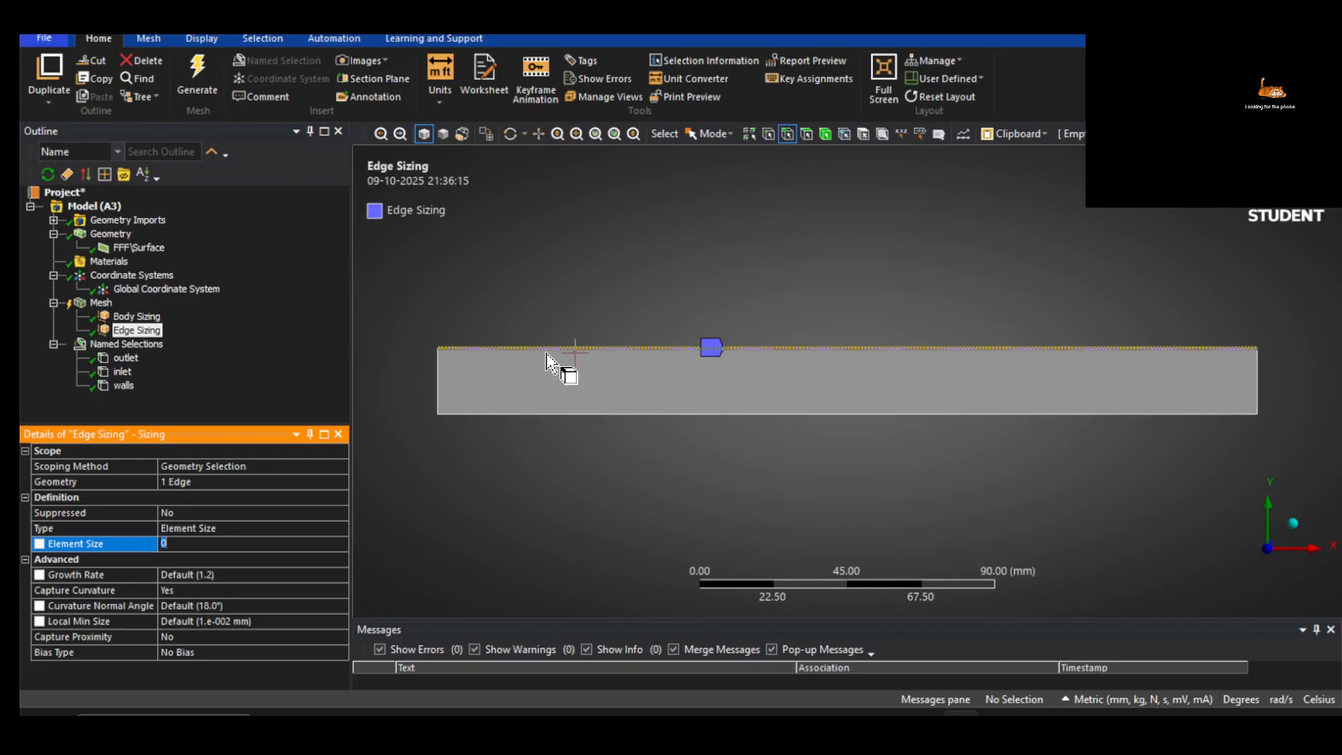
# Delete the Edge Sizing and Body Sizing controls from the mesh
pyautogui.rightClick(145, 333)
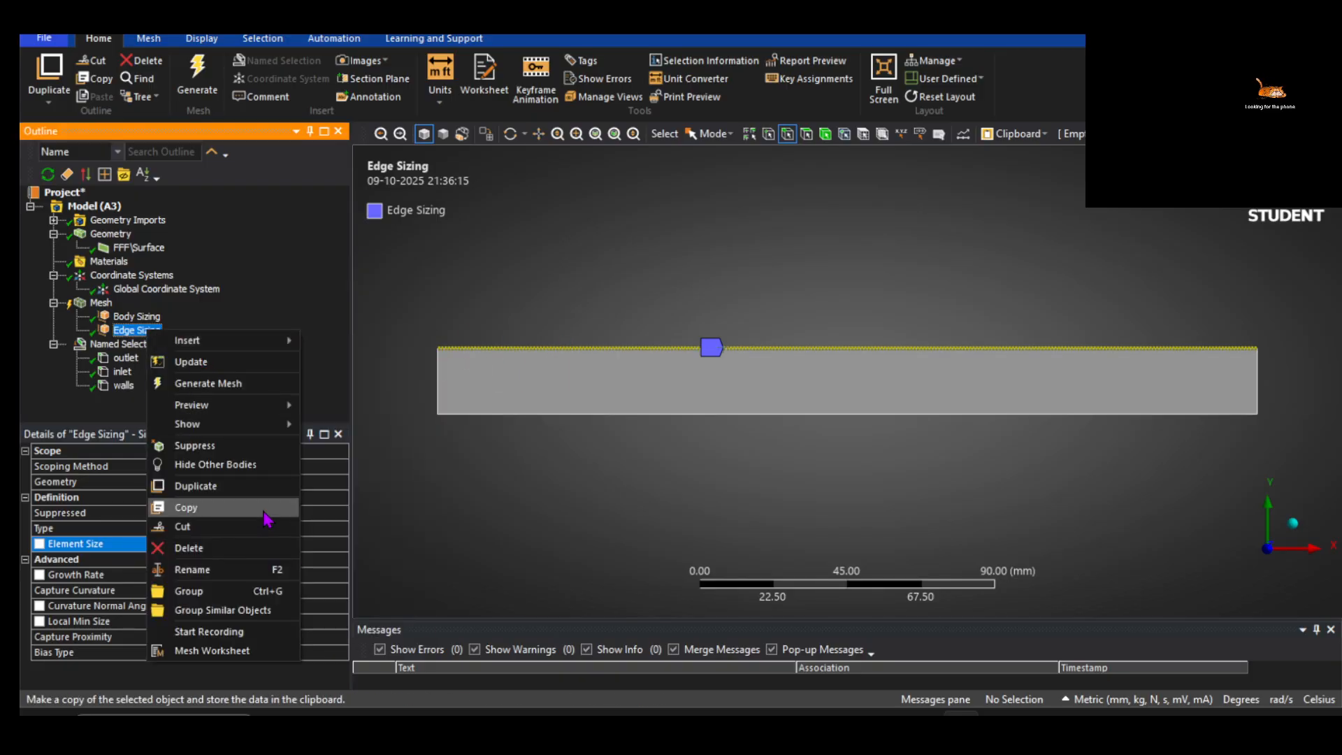
pyautogui.click(244, 548)
pyautogui.click(685, 426)
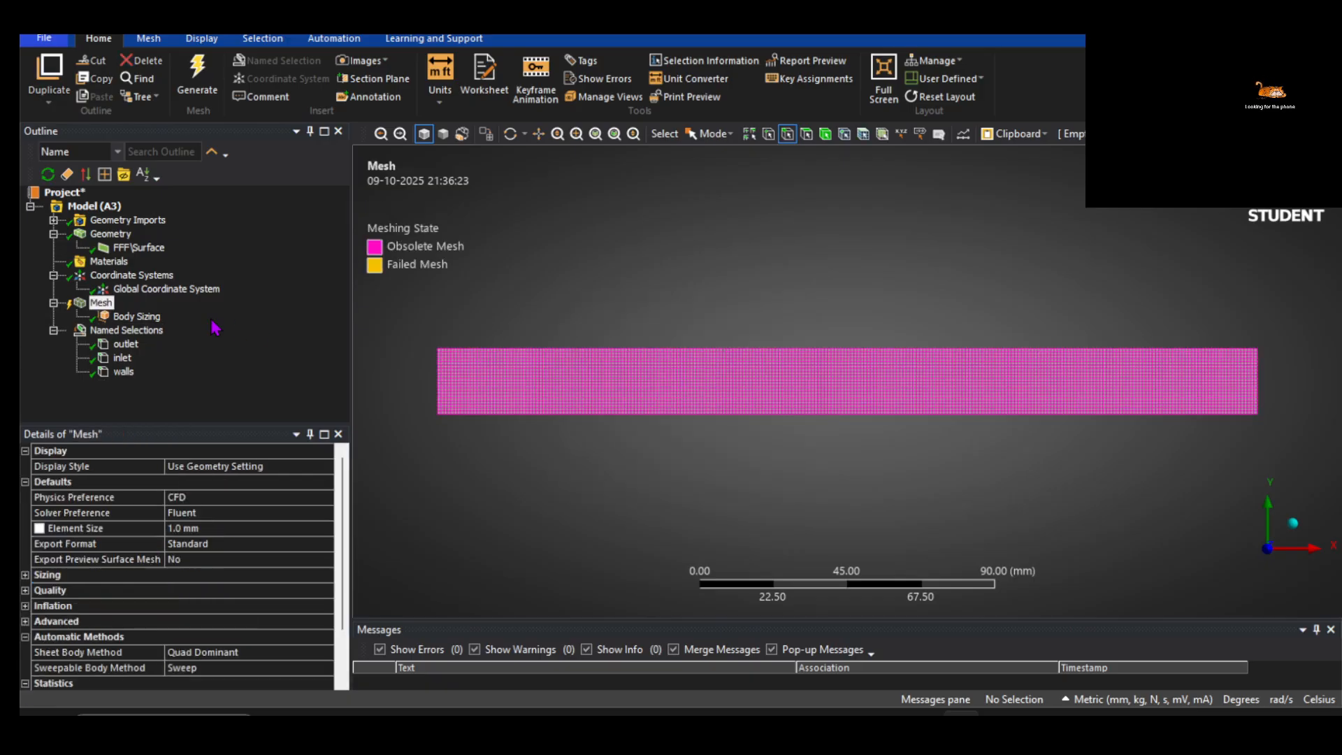
pyautogui.click(133, 316)
pyautogui.rightClick(134, 316)
pyautogui.click(176, 530)
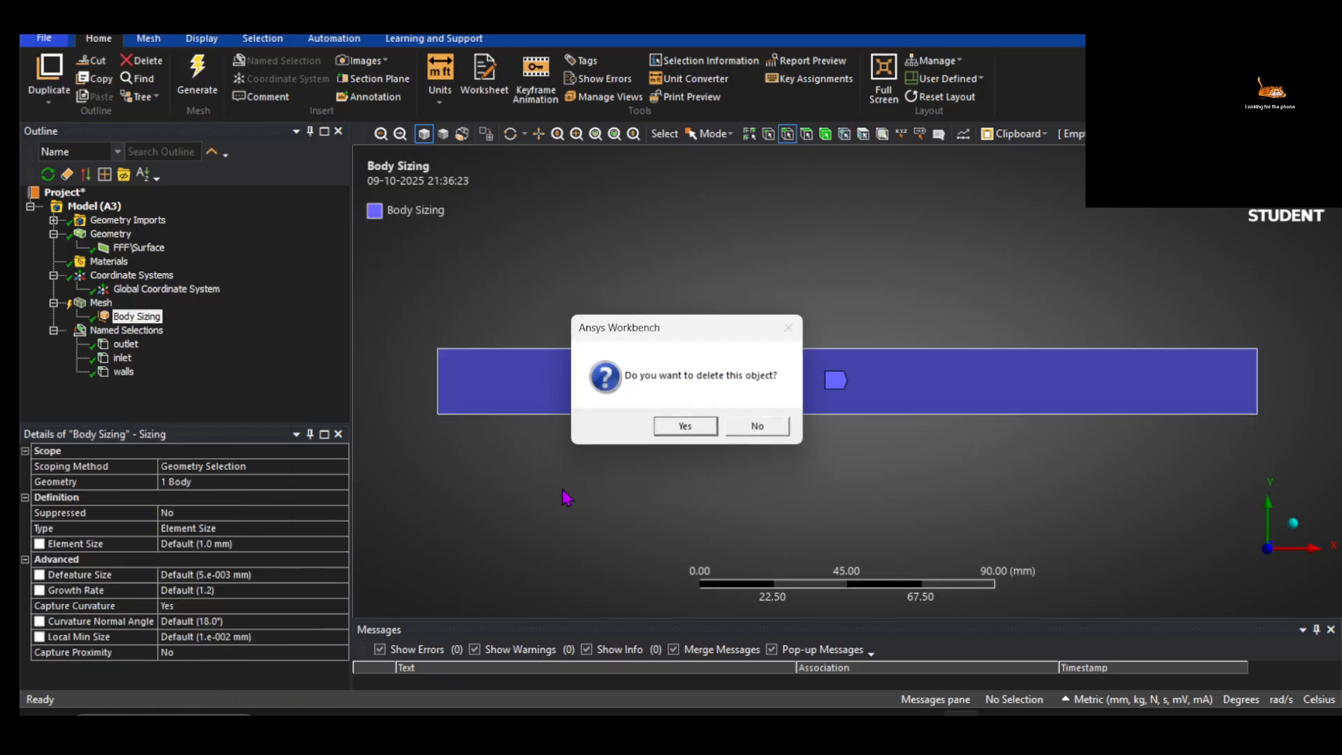
pyautogui.click(671, 428)
# Insert a new Sizing control scoped to the pipe's upper 250 mm edge
pyautogui.rightClick(102, 311)
pyautogui.moveTo(139, 315)
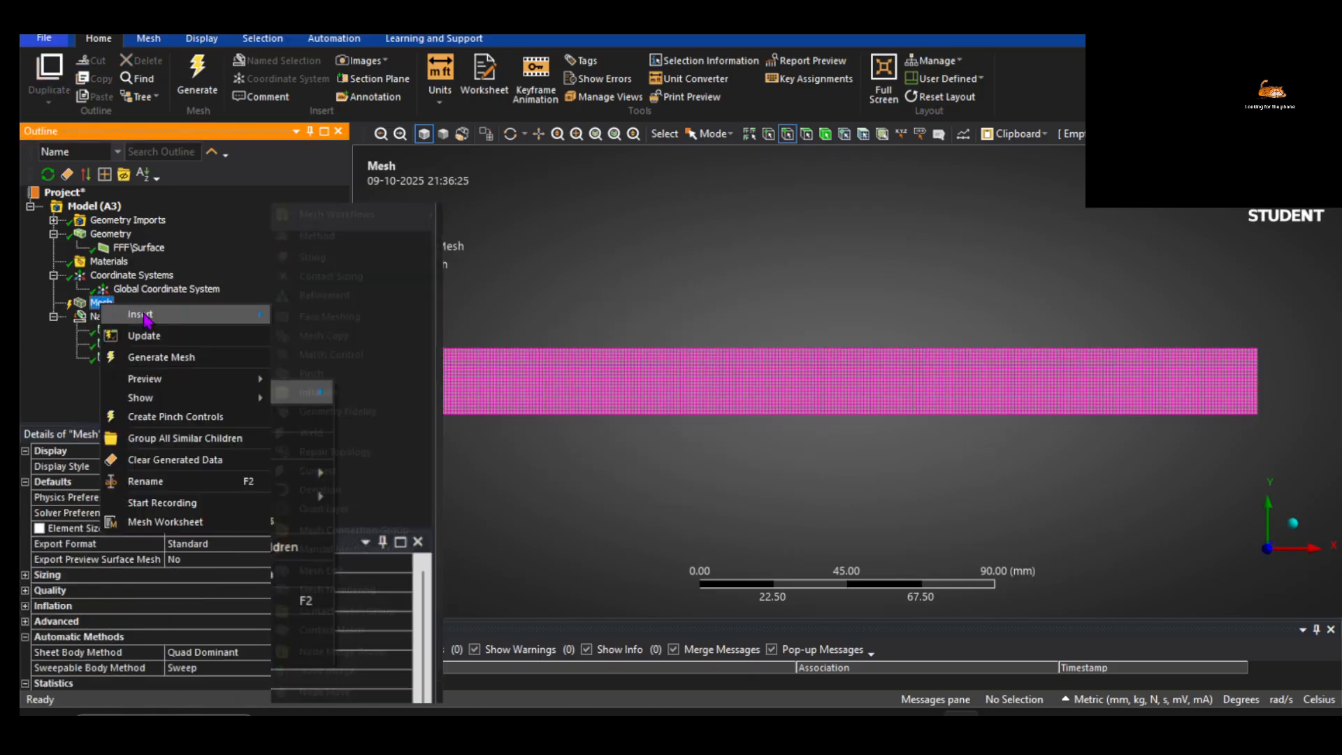
pyautogui.click(362, 264)
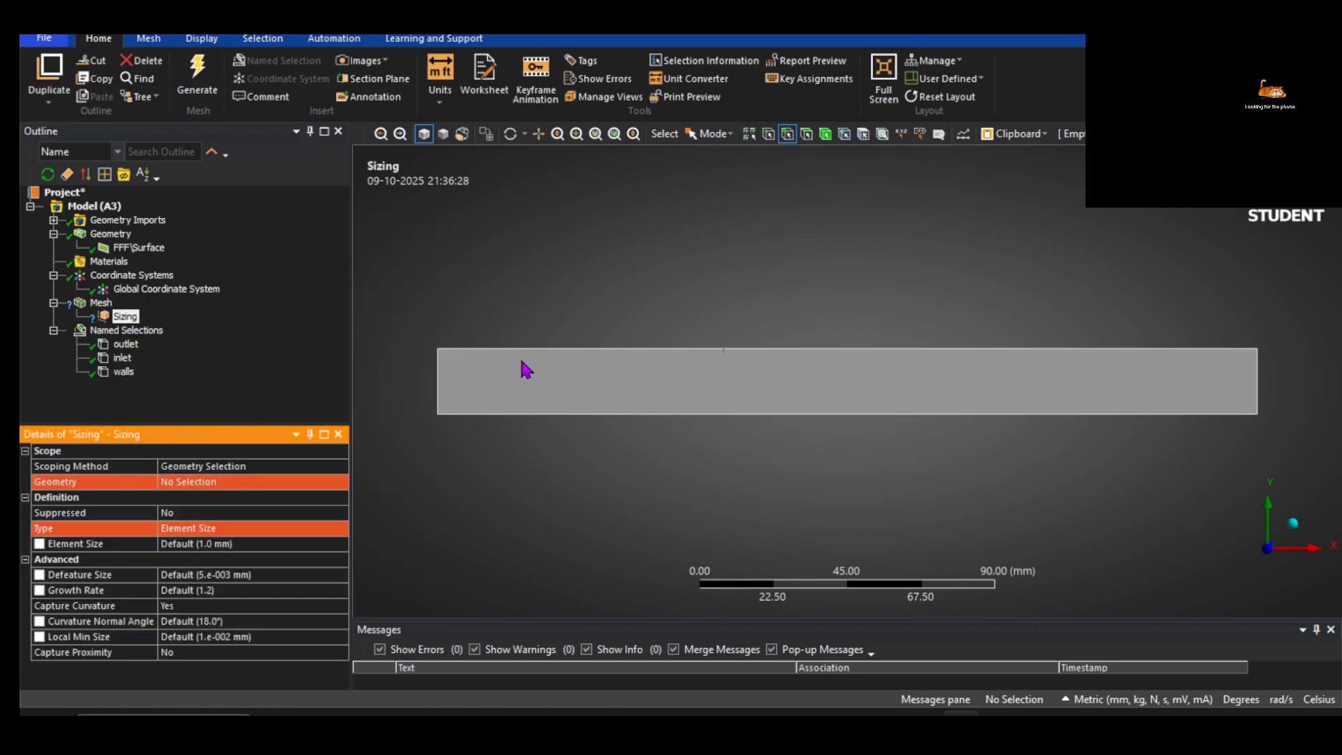
pyautogui.click(769, 348)
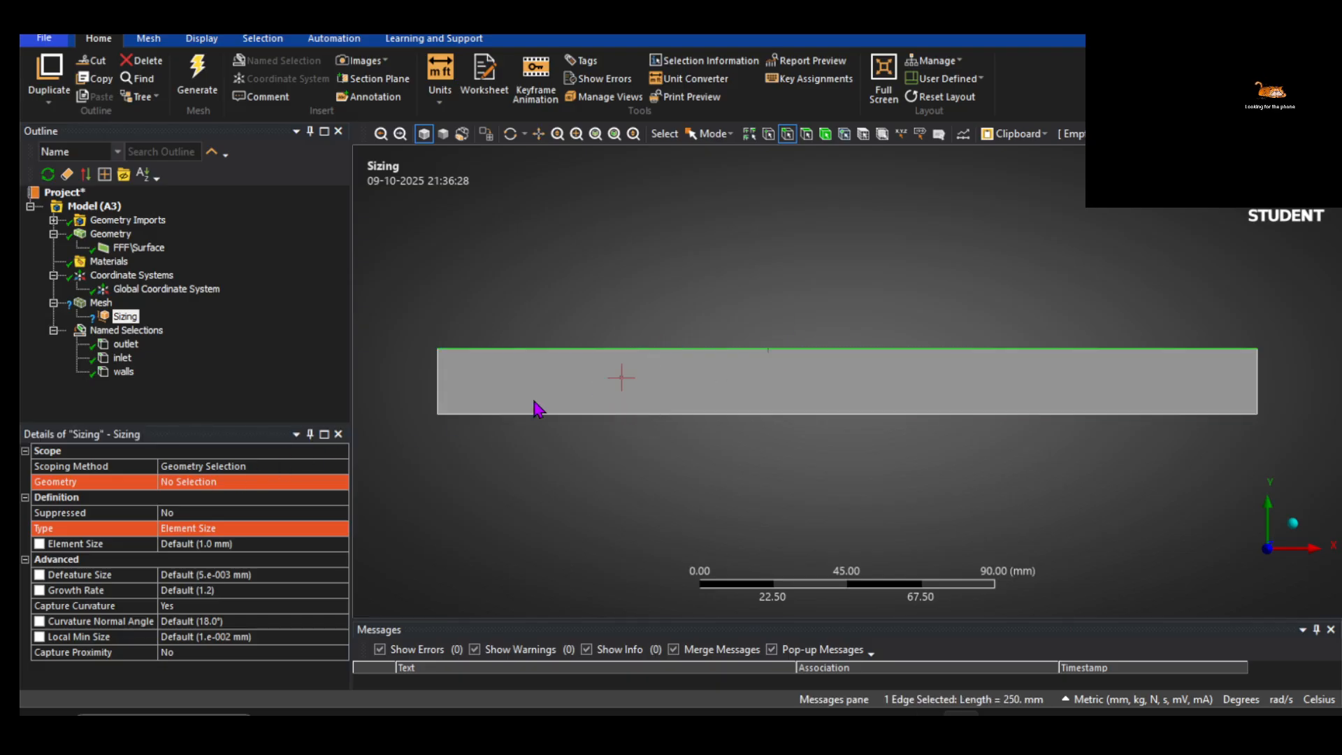
pyautogui.click(186, 486)
pyautogui.click(184, 483)
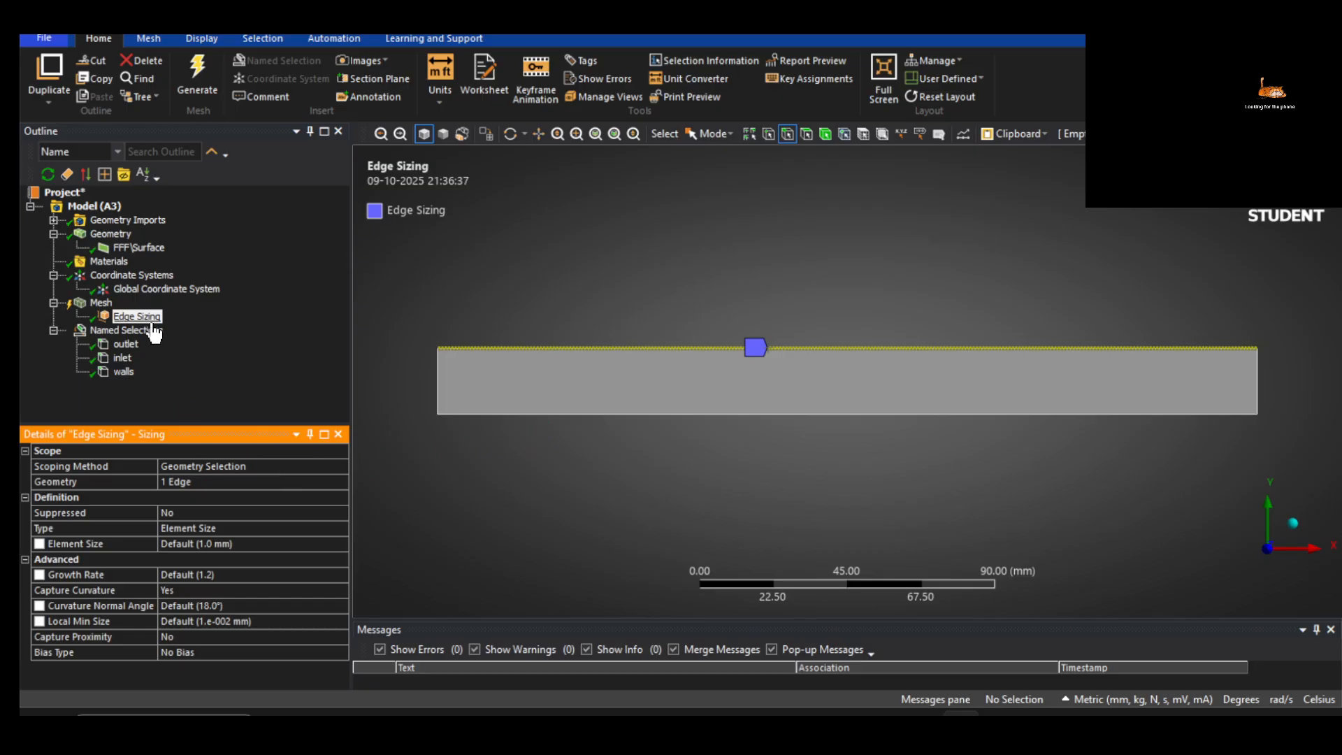
# Rescope the sizing control from the upper edge to the pipe's face using face selection
pyautogui.click(183, 484)
pyautogui.click(807, 133)
pyautogui.click(816, 377)
pyautogui.click(197, 483)
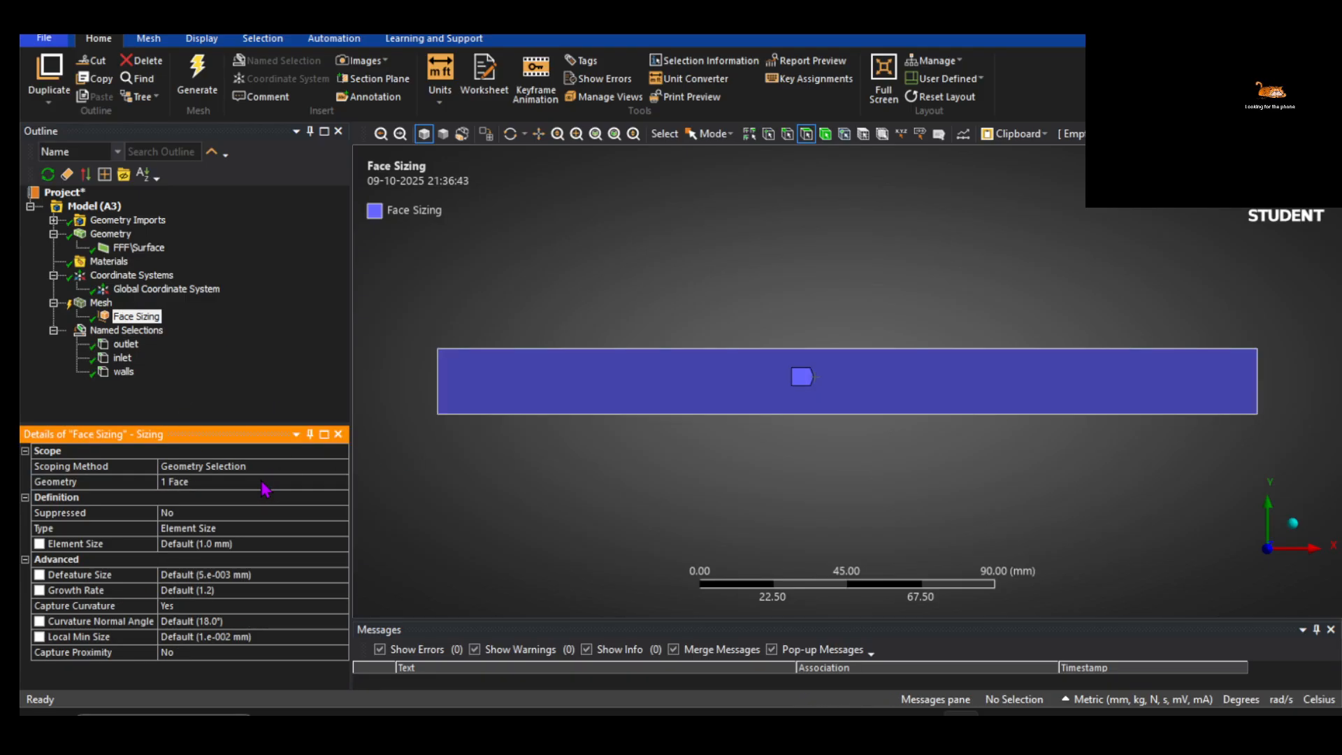
# Set the face sizing's type to Element Size with 0.5 mm, then generate and display the refined mesh
pyautogui.click(209, 528)
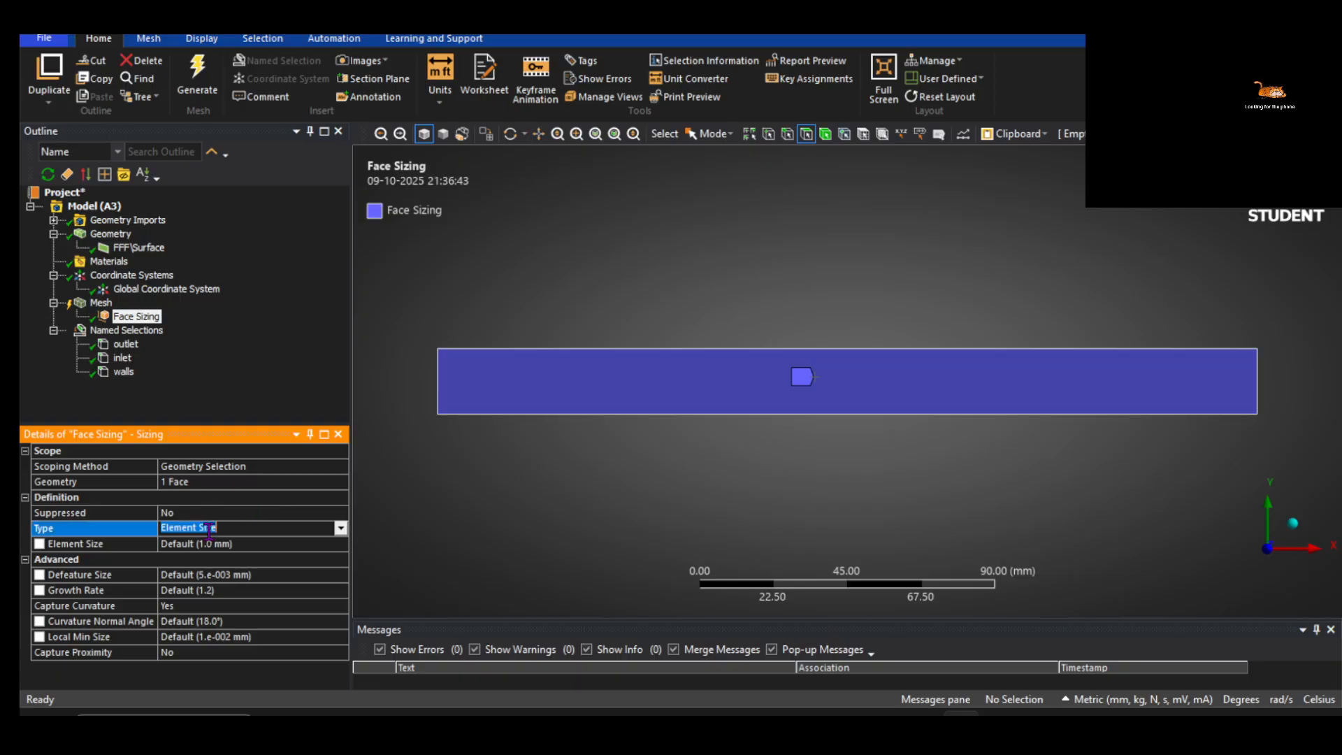
pyautogui.click(335, 529)
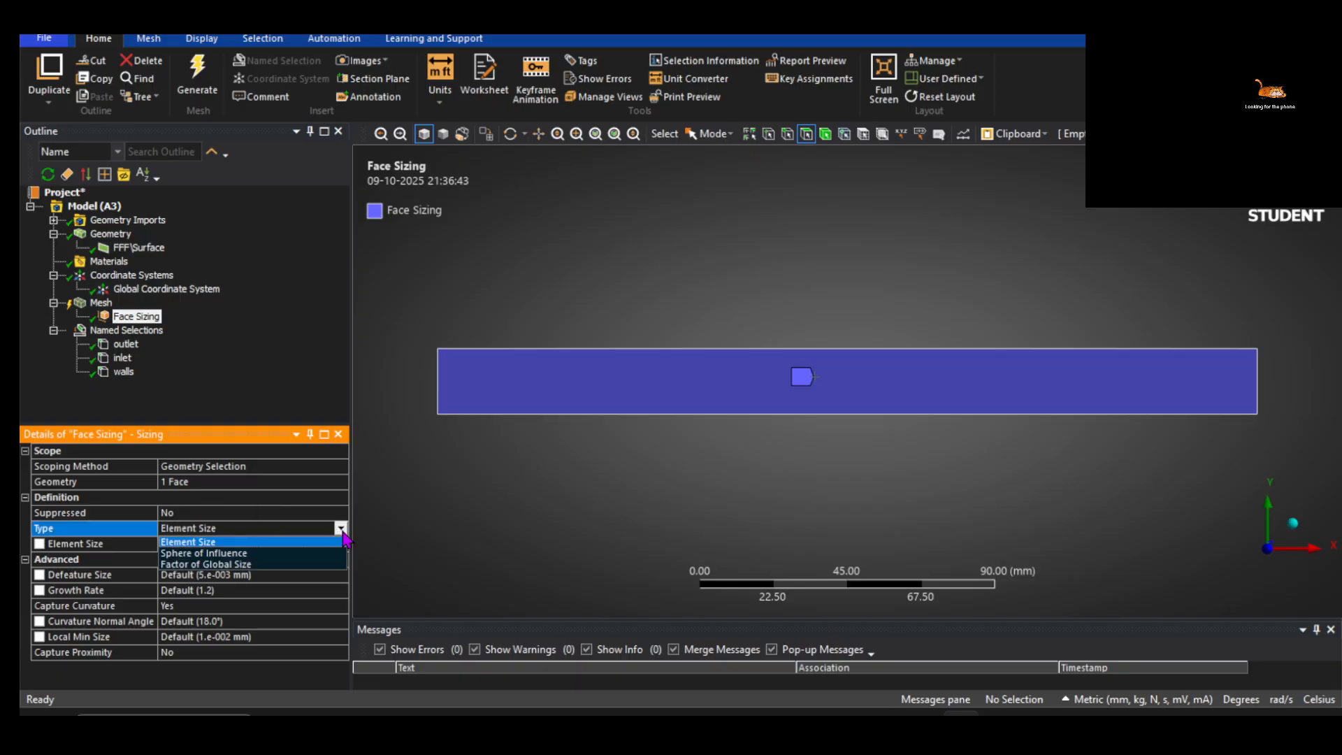
pyautogui.click(283, 540)
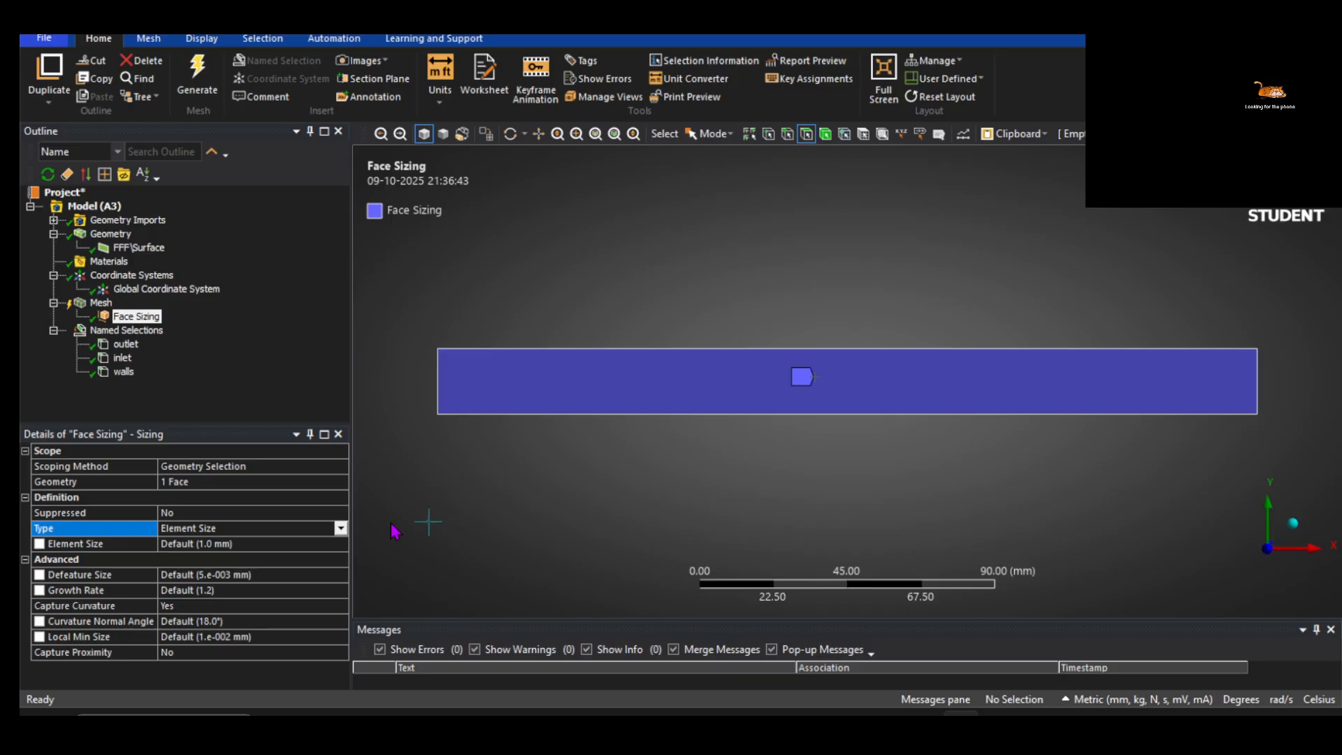
pyautogui.click(263, 544)
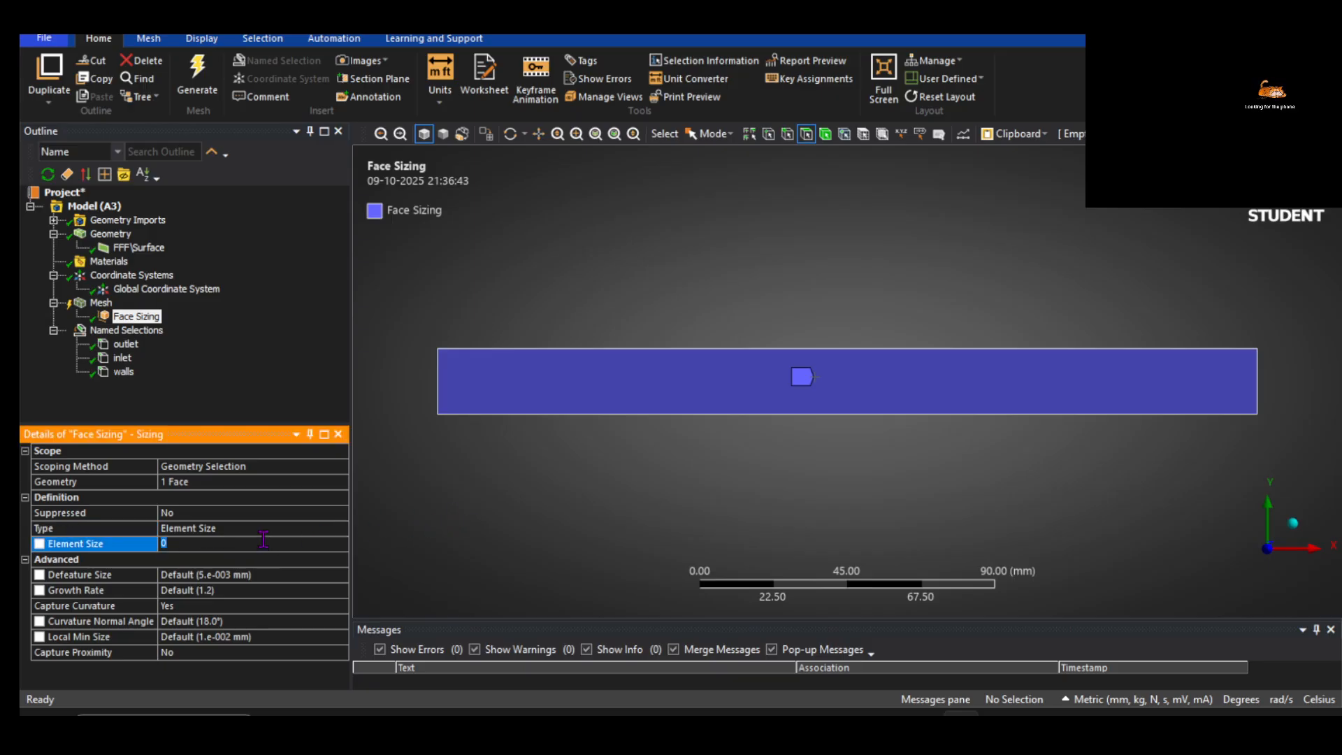
pyautogui.click(429, 555)
pyautogui.click(232, 544)
pyautogui.click(193, 83)
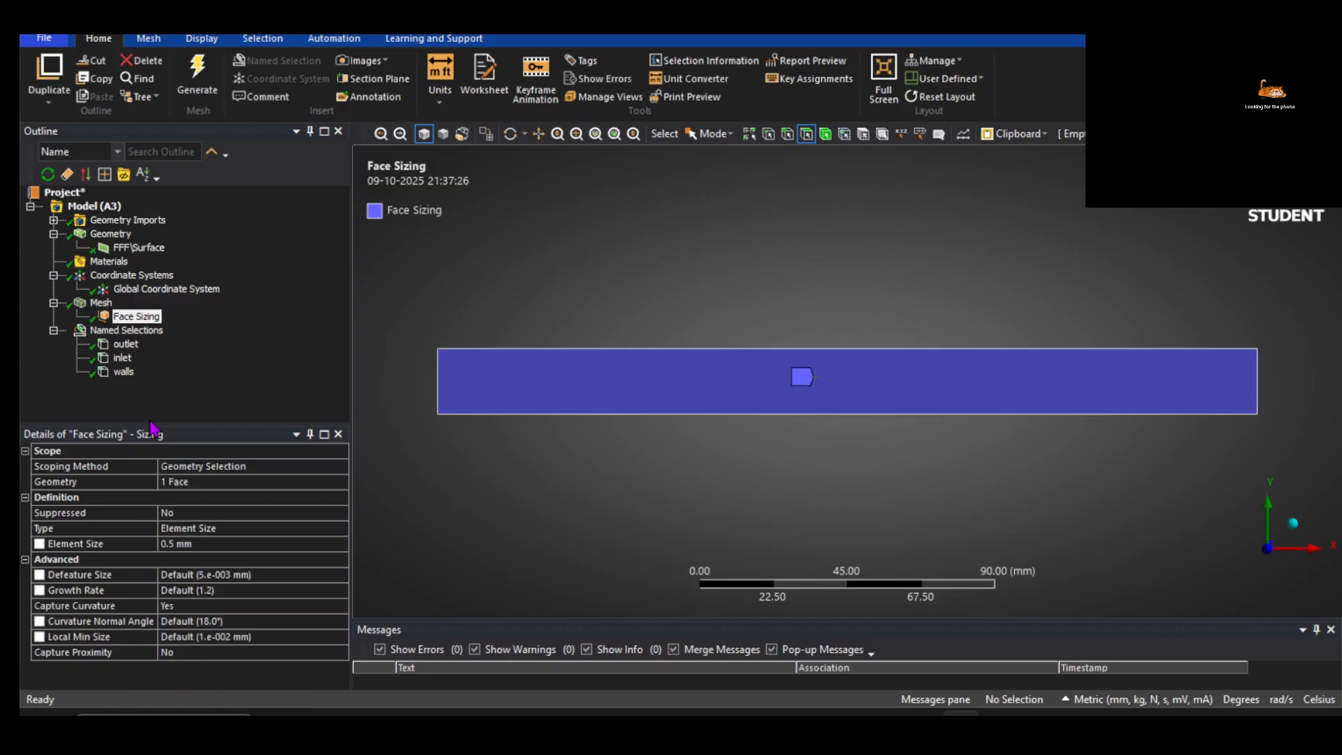
pyautogui.click(100, 303)
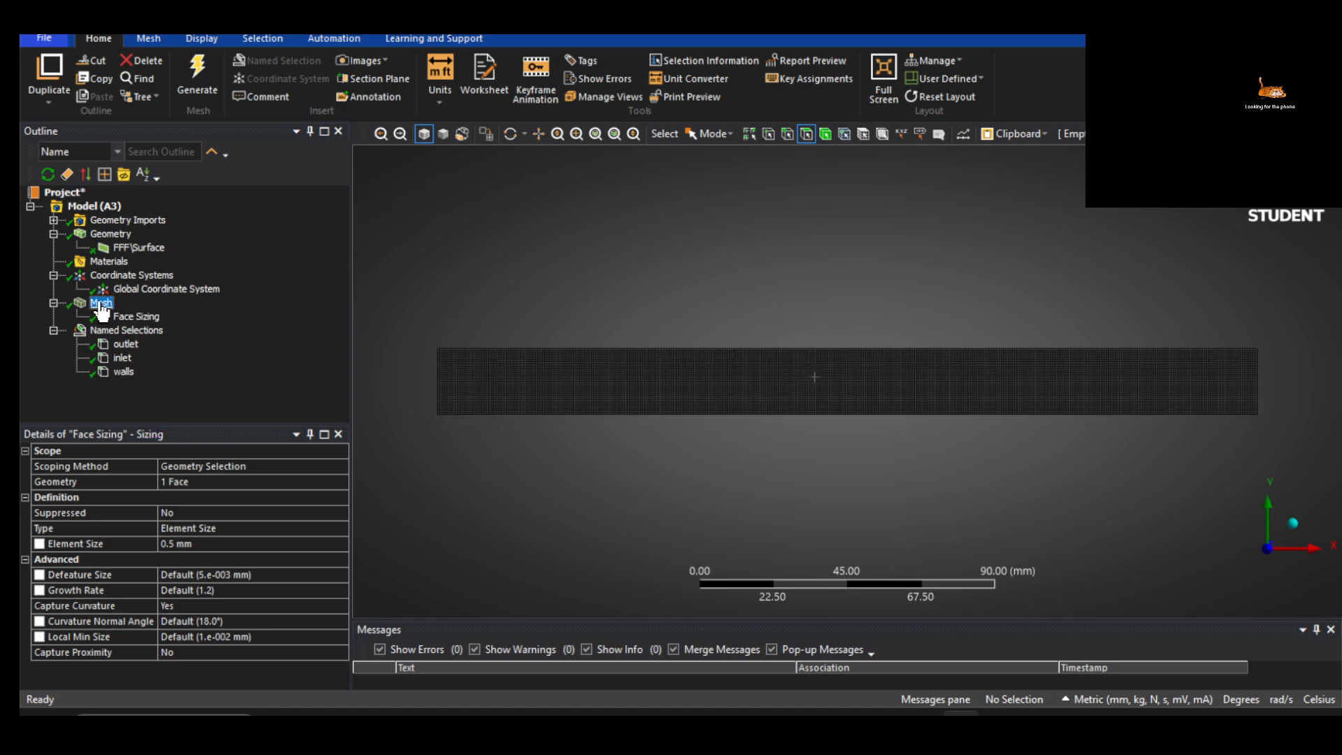
pyautogui.scroll(6, 616, 387)
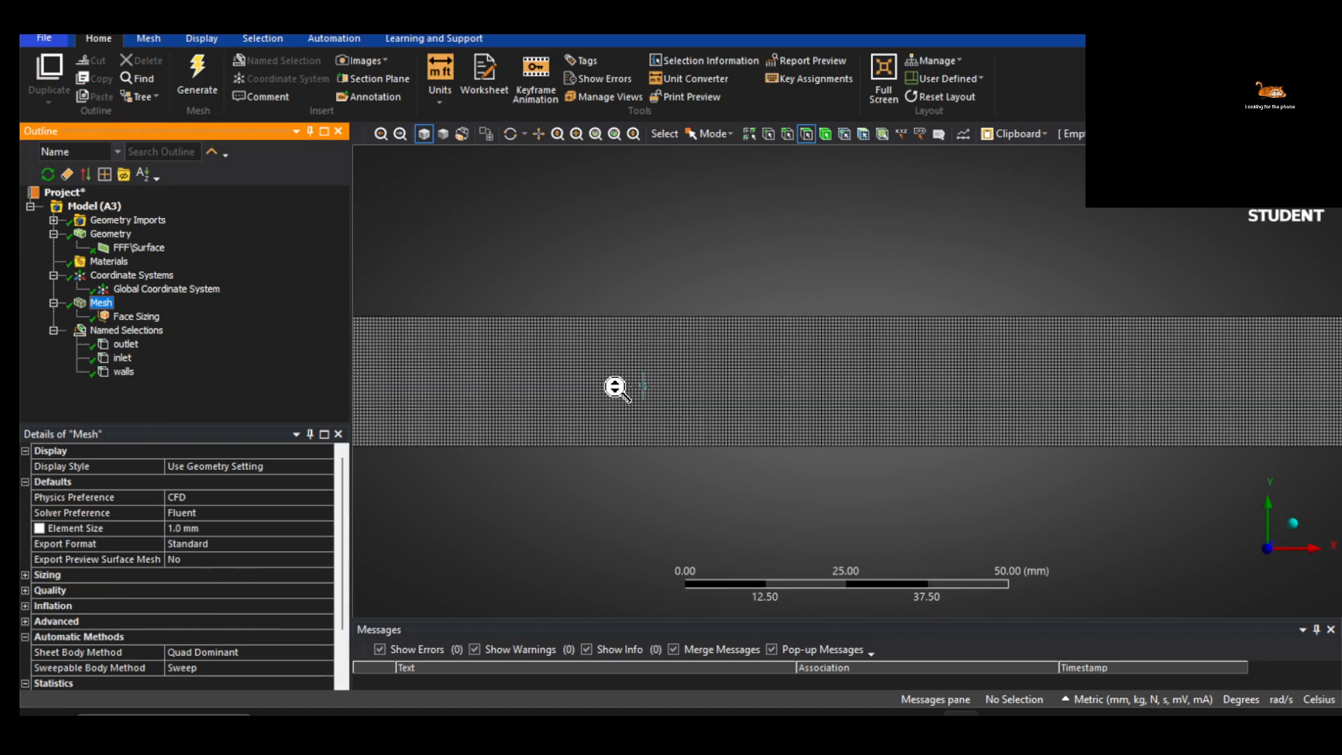
pyautogui.scroll(4, 616, 387)
pyautogui.scroll(-4, 617, 387)
pyautogui.scroll(-6, 617, 386)
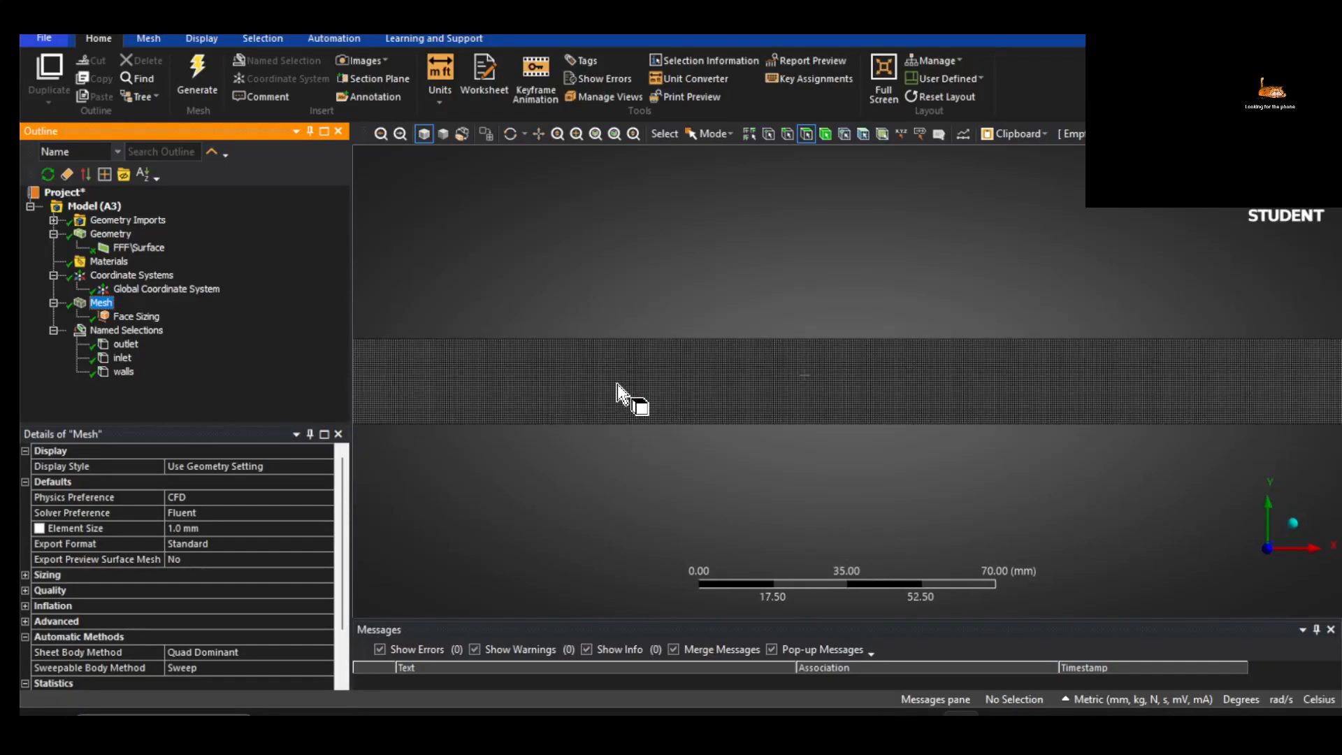
# Set the face sizing's element size to 1.5 mm and regenerate the pipe mesh
pyautogui.click(137, 316)
pyautogui.click(185, 544)
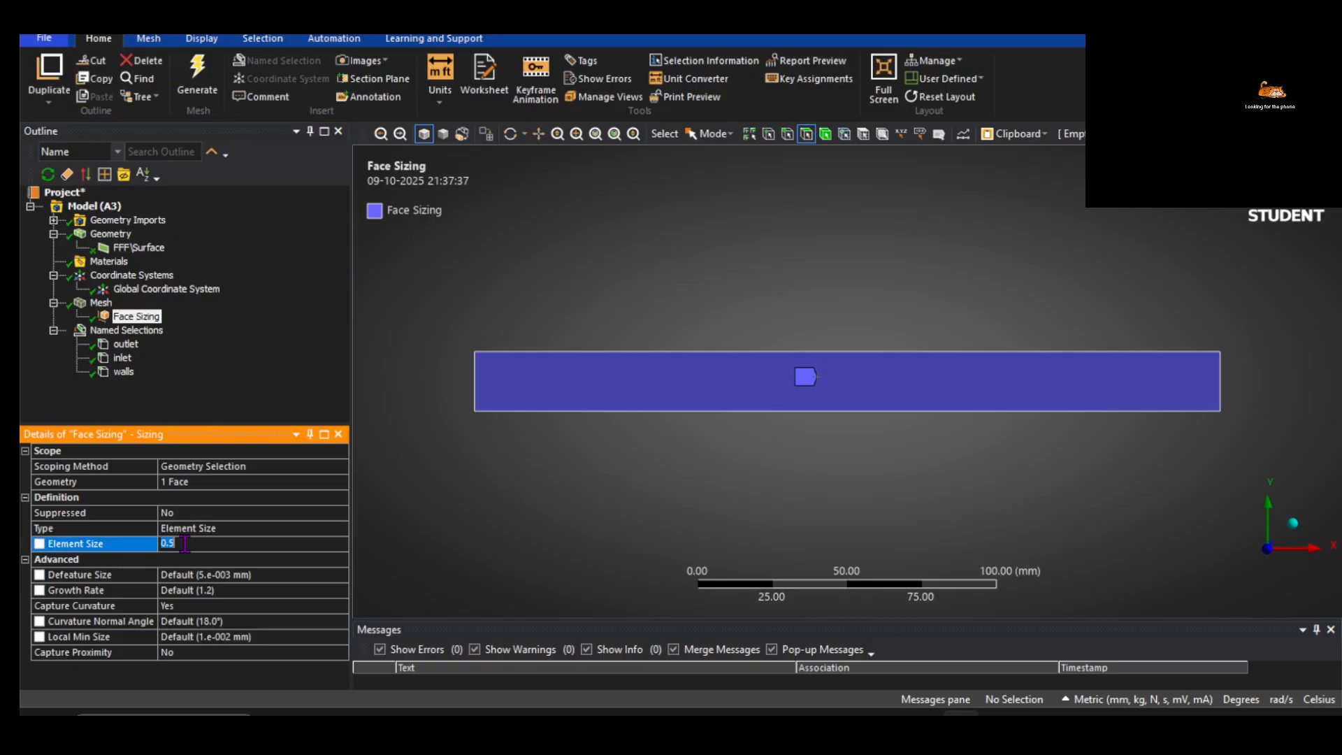
pyautogui.write('1.5')
pyautogui.press('Return')
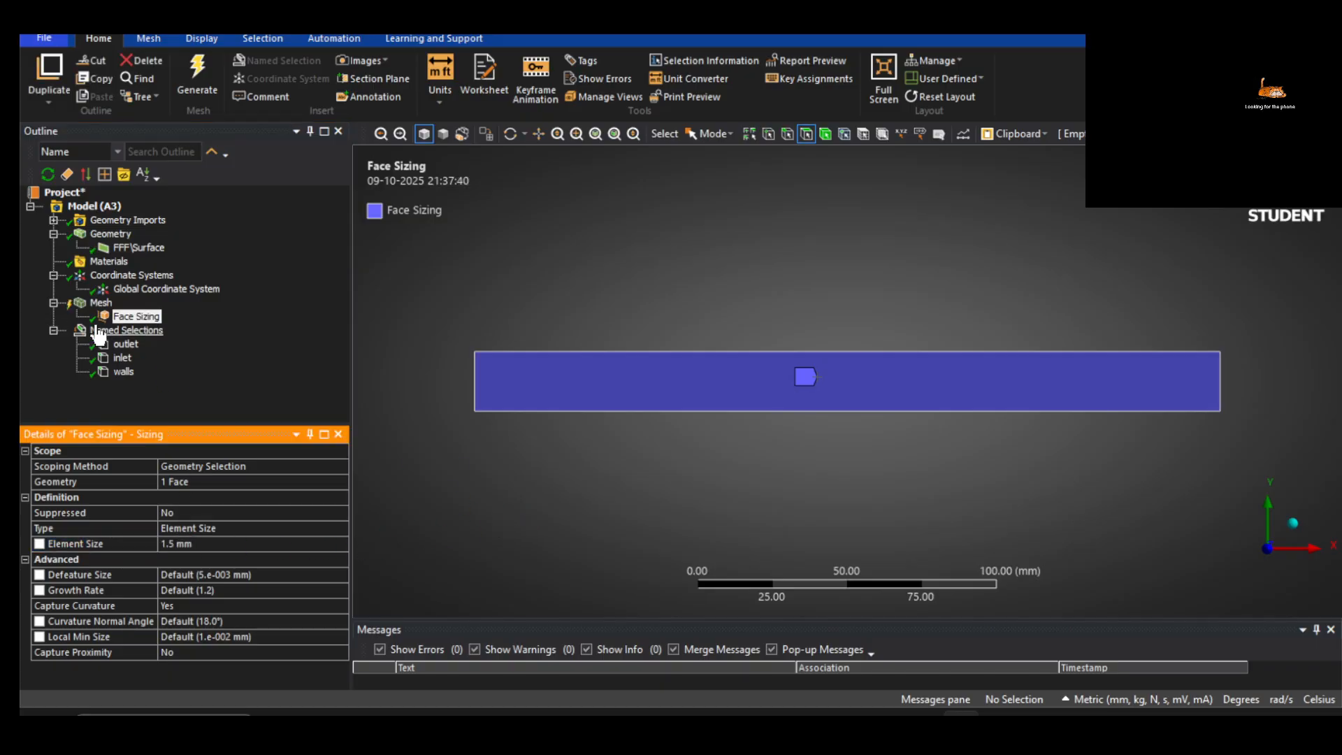
pyautogui.rightClick(101, 303)
pyautogui.moveTo(119, 320)
pyautogui.click(620, 480)
pyautogui.click(212, 84)
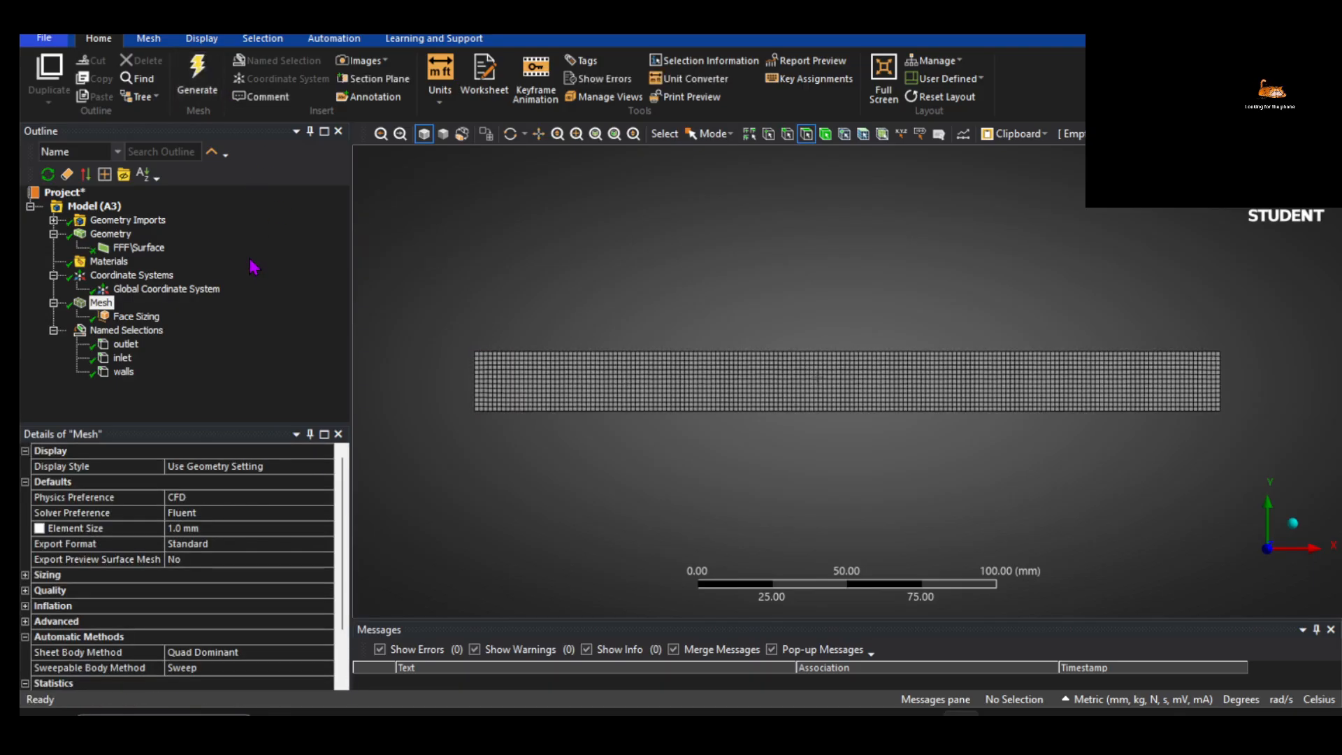
# Insert a Sizing control on the pipe's left 20 mm edge using edge selection
pyautogui.scroll(3, 613, 393)
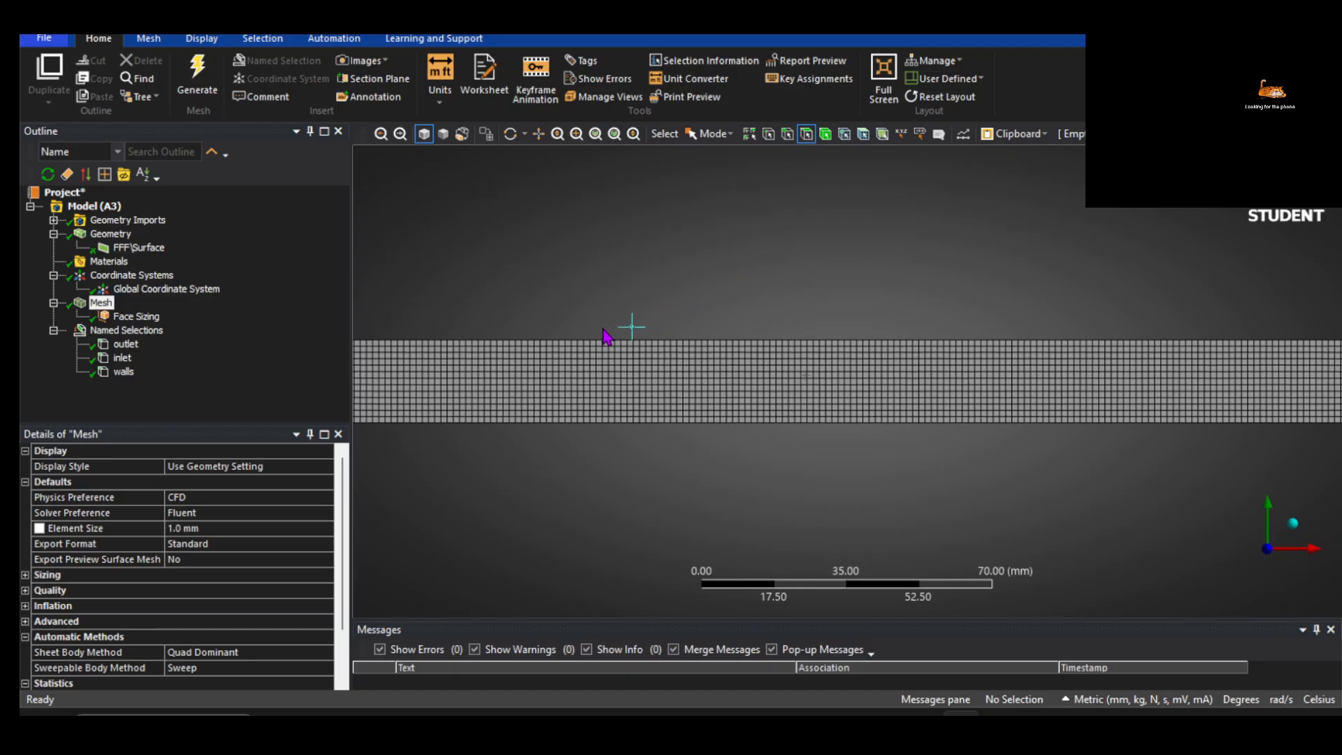
pyautogui.keyDown('ctrl'); pyautogui.moveTo(566, 324); pyautogui.dragTo(860, 284, button='middle'); pyautogui.keyUp('ctrl')
pyautogui.scroll(3, 585, 367)
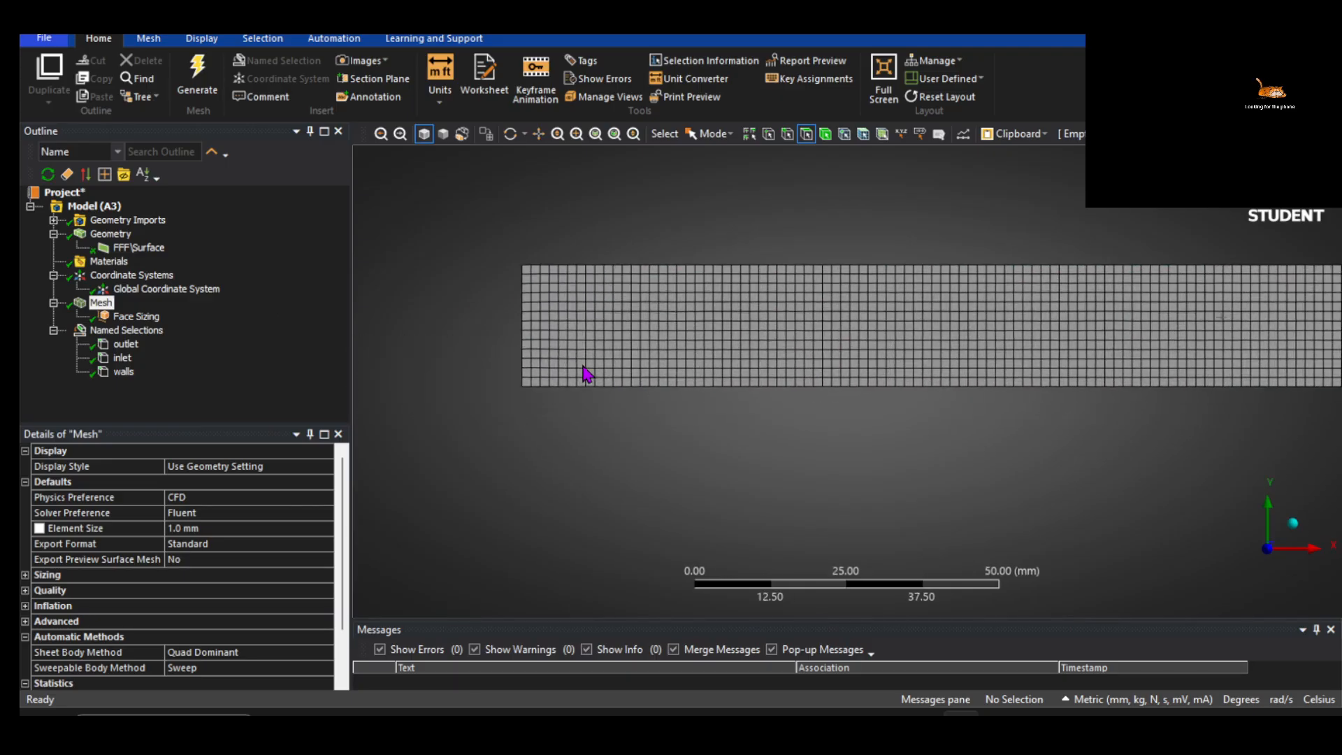
pyautogui.scroll(1, 587, 343)
pyautogui.keyDown('ctrl'); pyautogui.moveTo(597, 332); pyautogui.dragTo(618, 434, button='middle'); pyautogui.keyUp('ctrl')
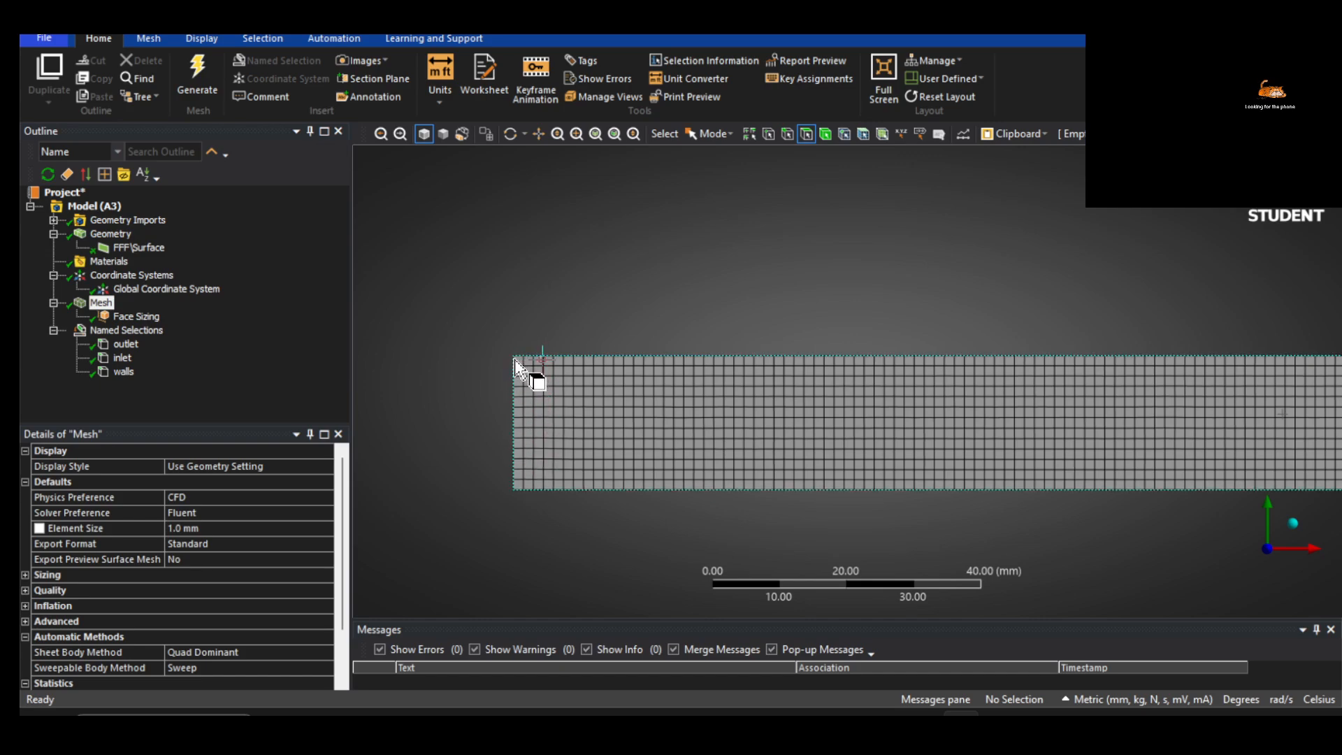
pyautogui.rightClick(110, 308)
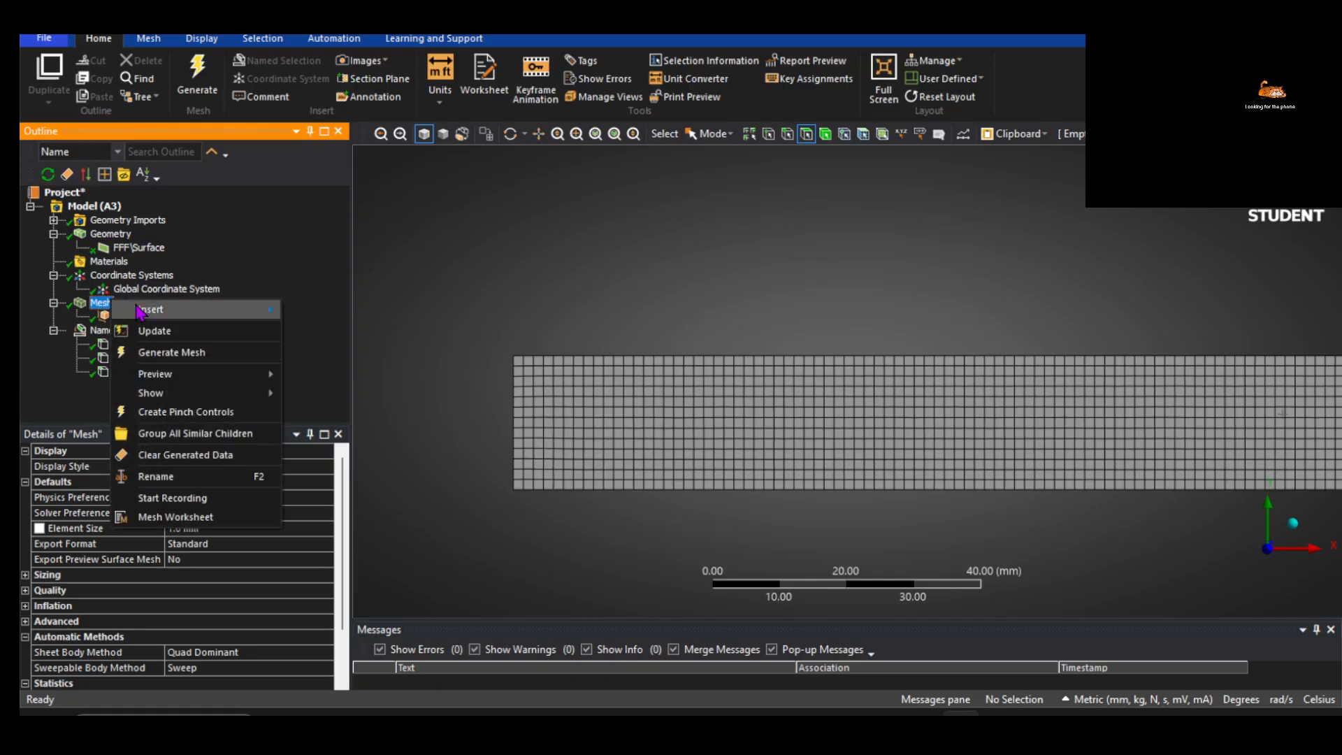
pyautogui.moveTo(210, 309)
pyautogui.click(363, 258)
pyautogui.click(788, 133)
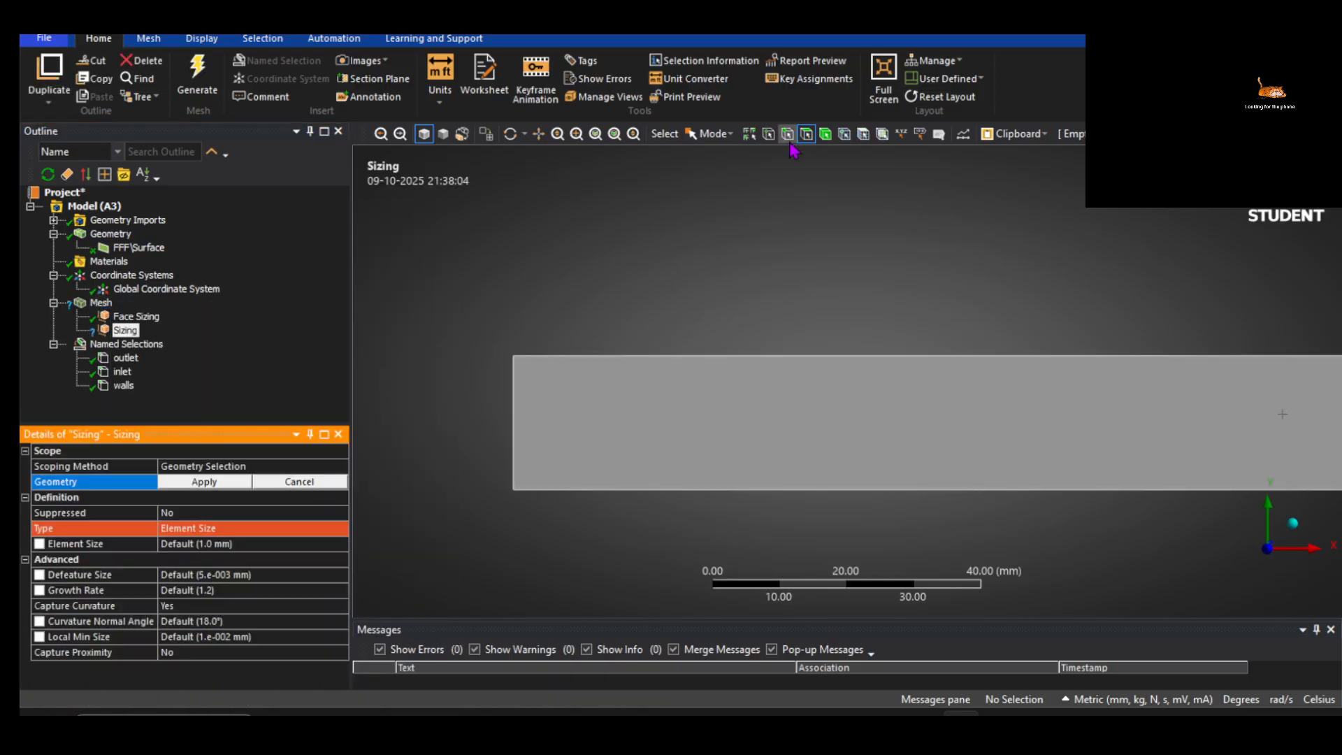
pyautogui.click(519, 427)
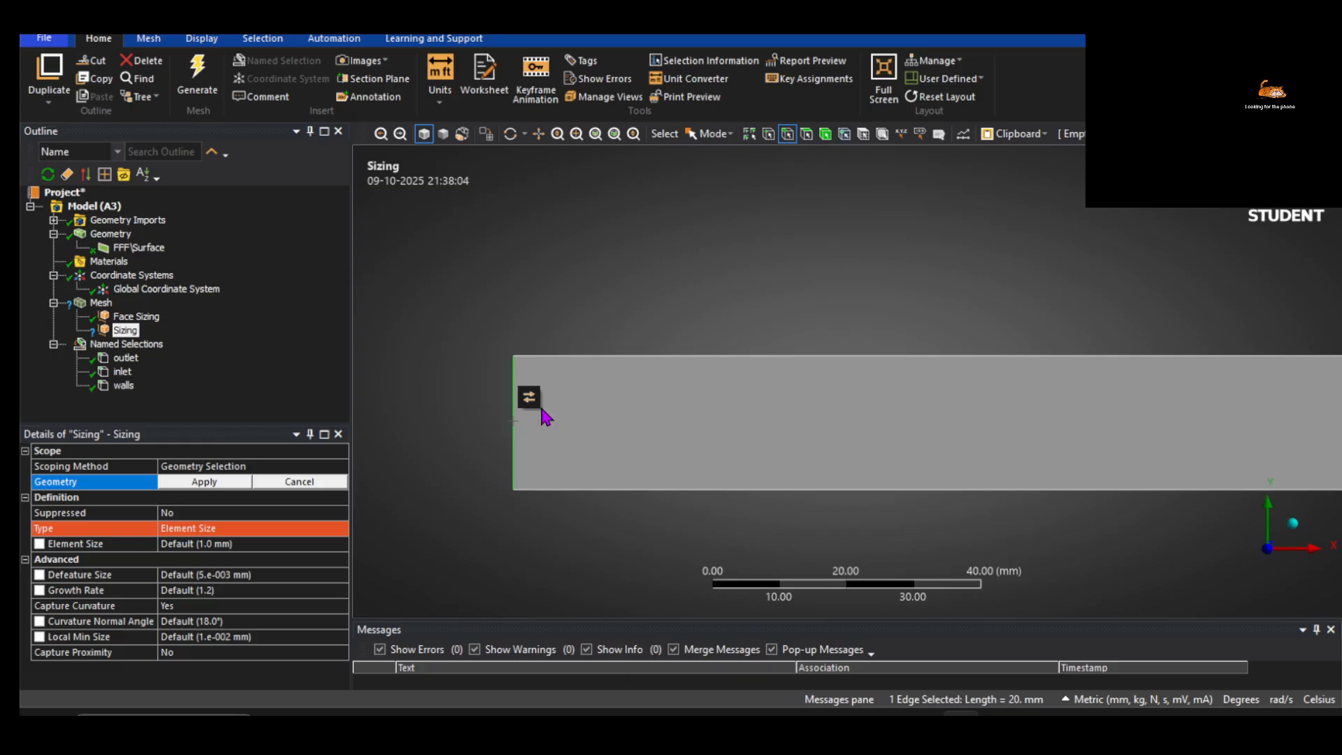
pyautogui.click(195, 482)
# Define the left edge's sizing by Number of Divisions and set it to 25
pyautogui.click(201, 527)
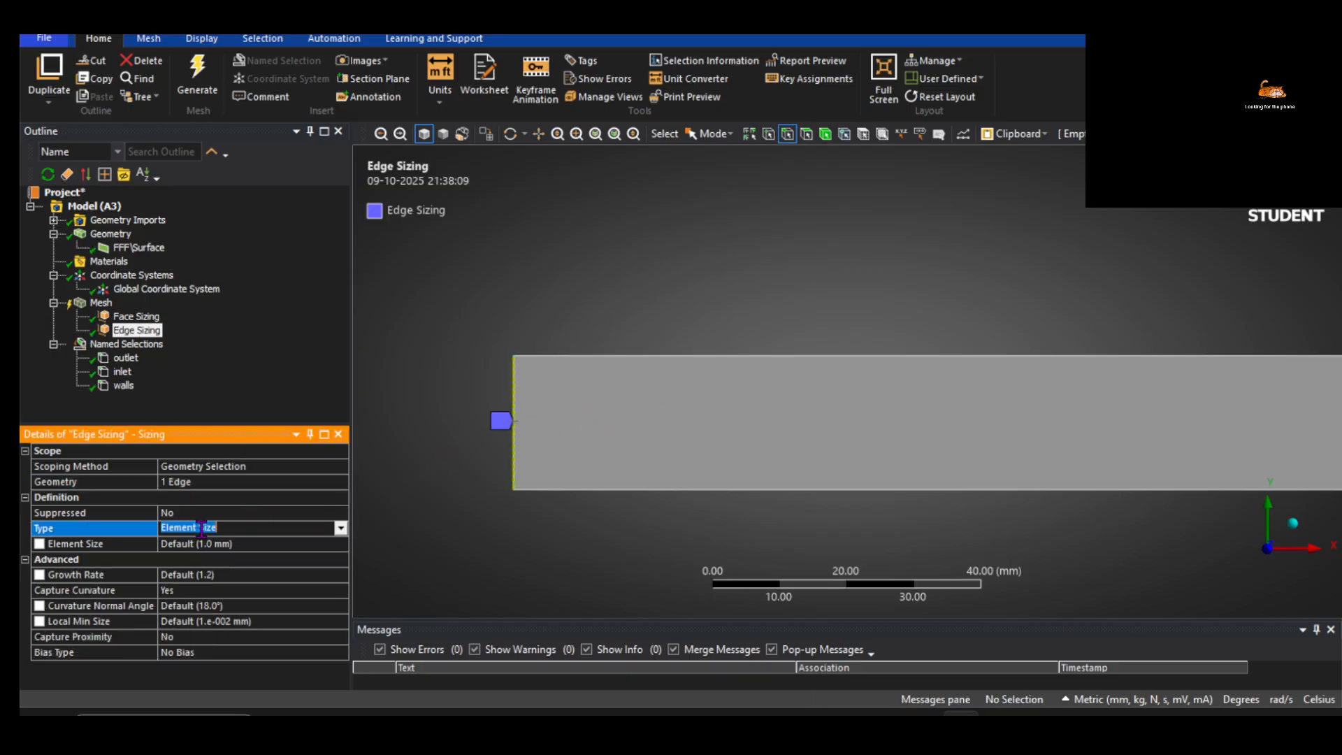
pyautogui.click(340, 528)
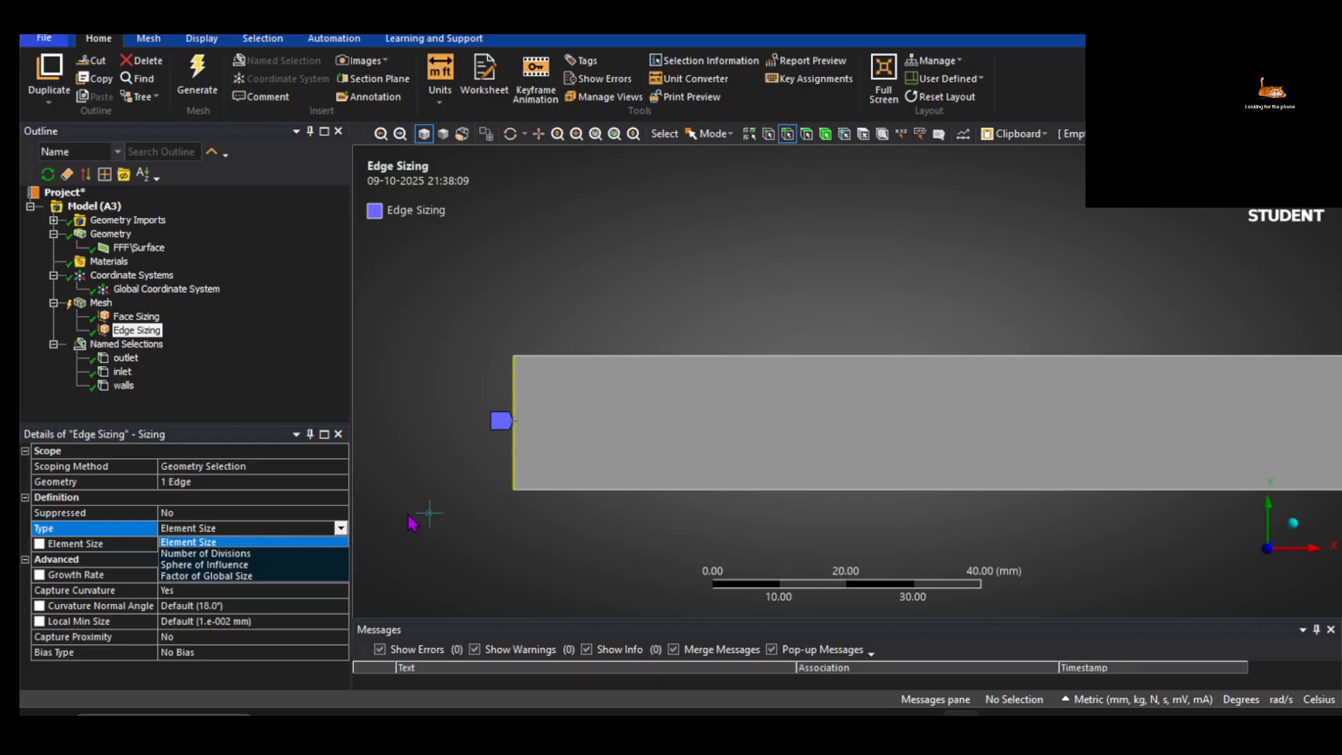
pyautogui.click(286, 553)
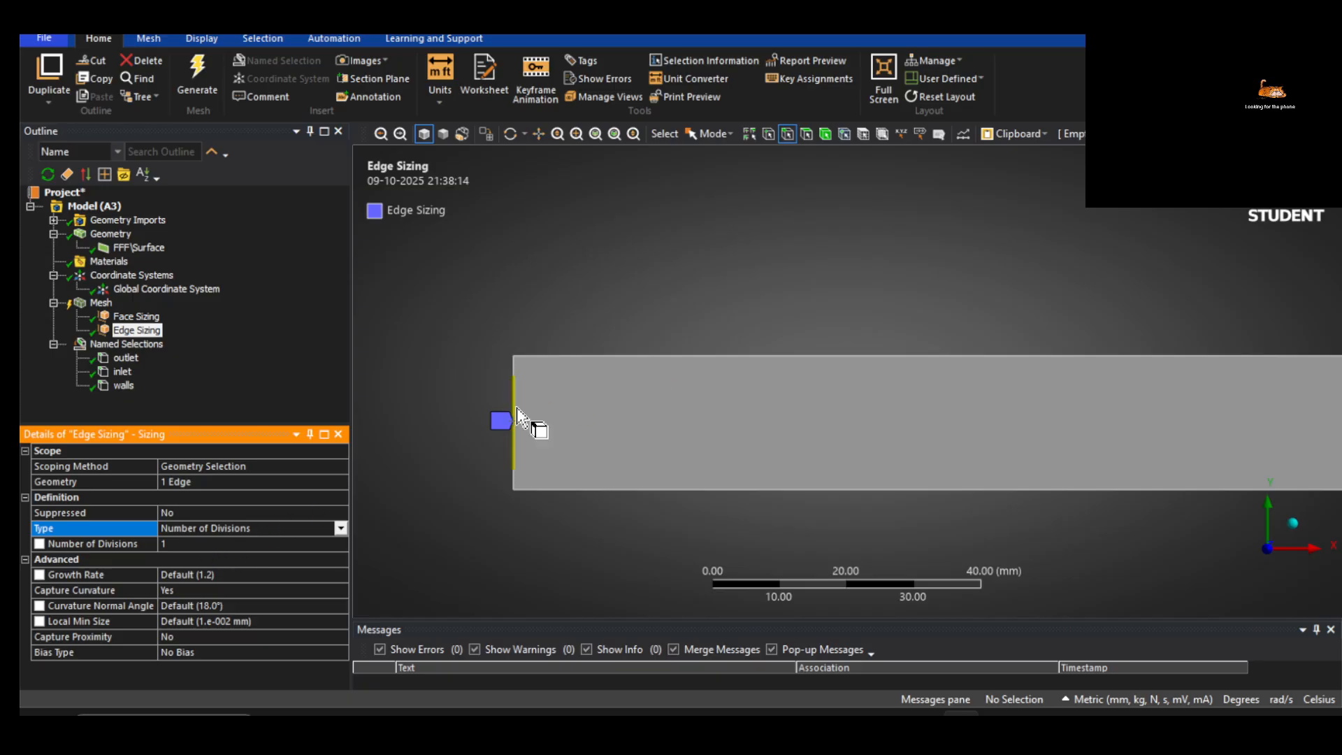
pyautogui.click(322, 545)
pyautogui.write('3')
pyautogui.press('BackSpace')
pyautogui.write('20')
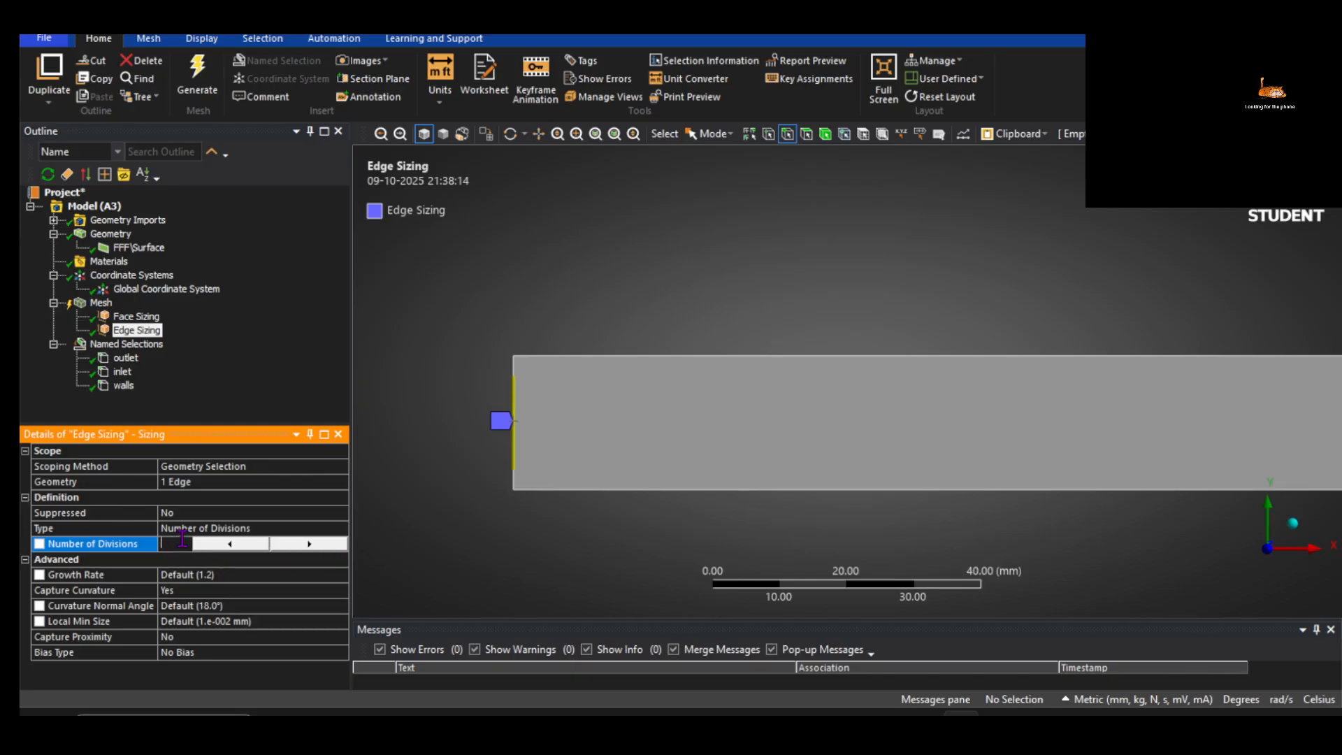
pyautogui.press('Return')
# Check the division marks on the left edge, then regenerate the mesh and display its elements near that edge
pyautogui.scroll(3, 497, 455)
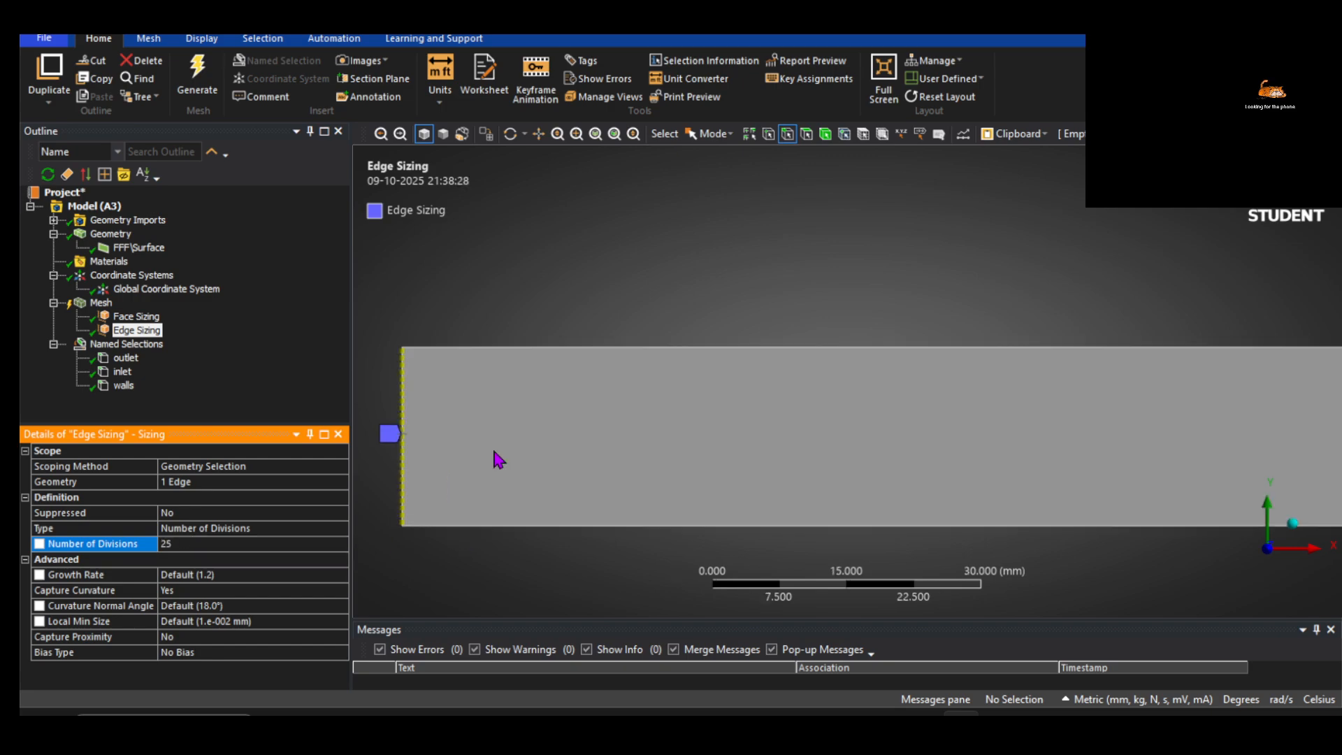
pyautogui.keyDown('ctrl'); pyautogui.moveTo(487, 447); pyautogui.dragTo(910, 404, button='middle'); pyautogui.keyUp('ctrl')
pyautogui.scroll(5, 755, 434)
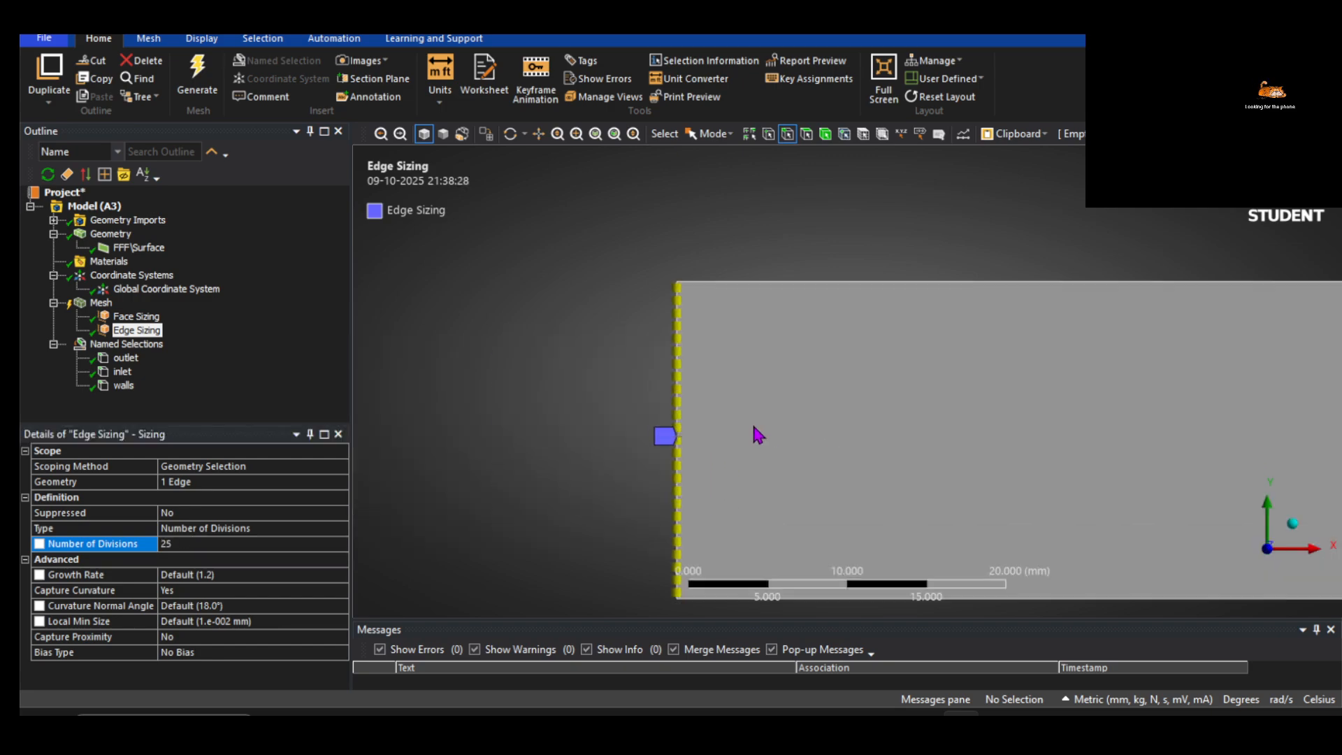
pyautogui.scroll(-1, 565, 338)
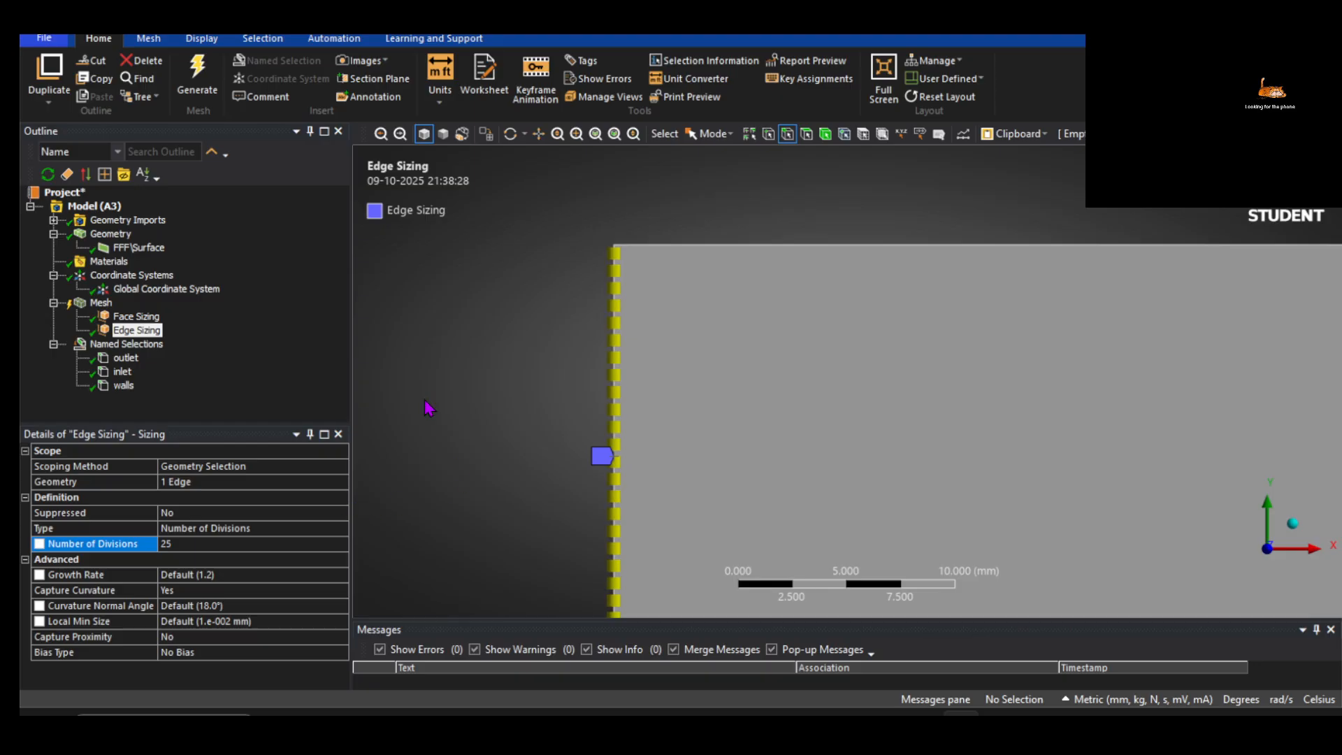
pyautogui.click(197, 75)
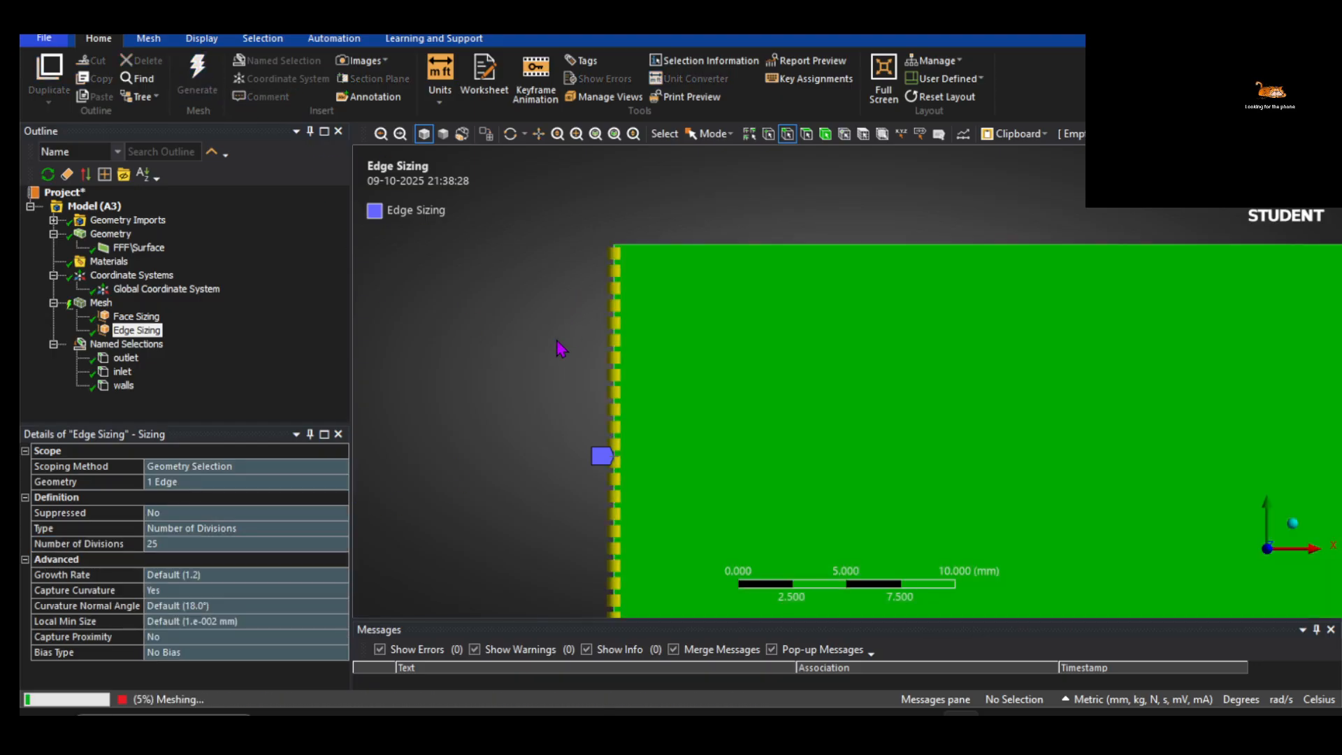
pyautogui.scroll(-4, 560, 345)
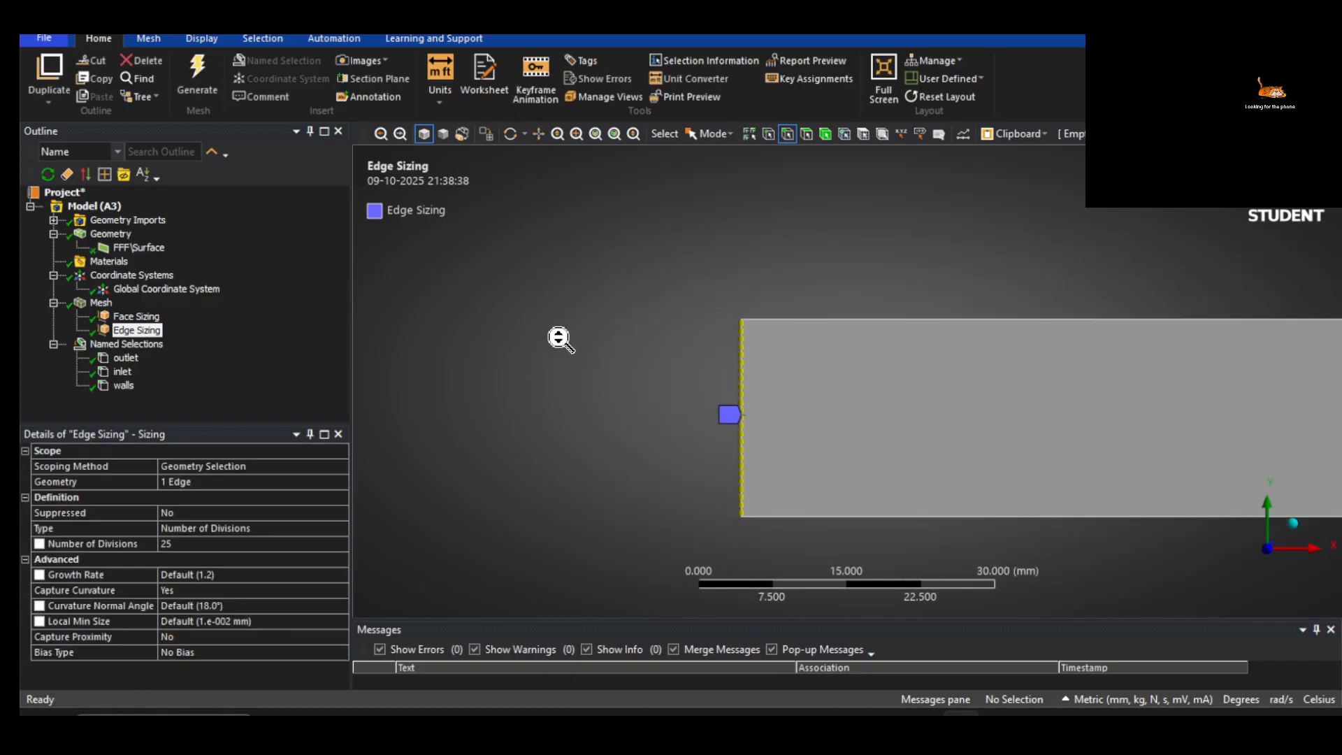
pyautogui.click(100, 303)
pyautogui.scroll(2, 741, 404)
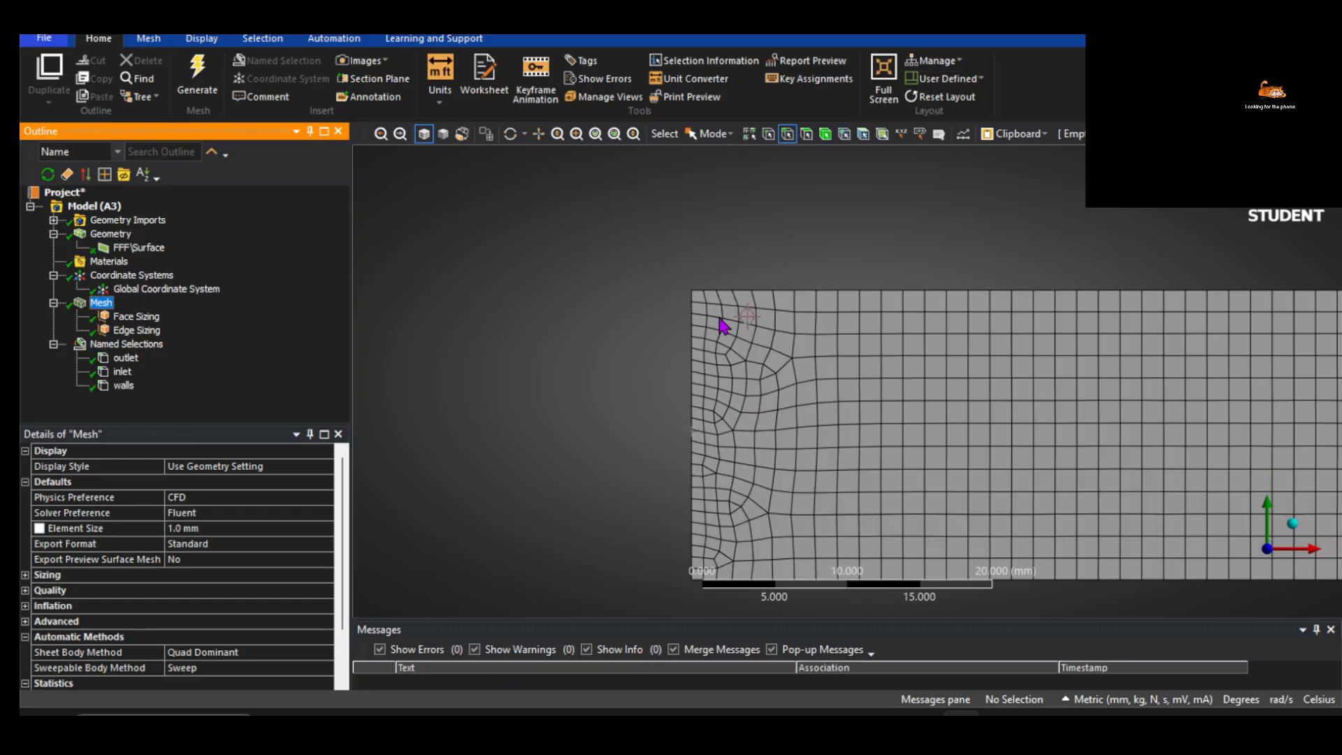
# Add the pipe's right edge to the Edge Sizing scope alongside the left edge
pyautogui.scroll(-3, 719, 455)
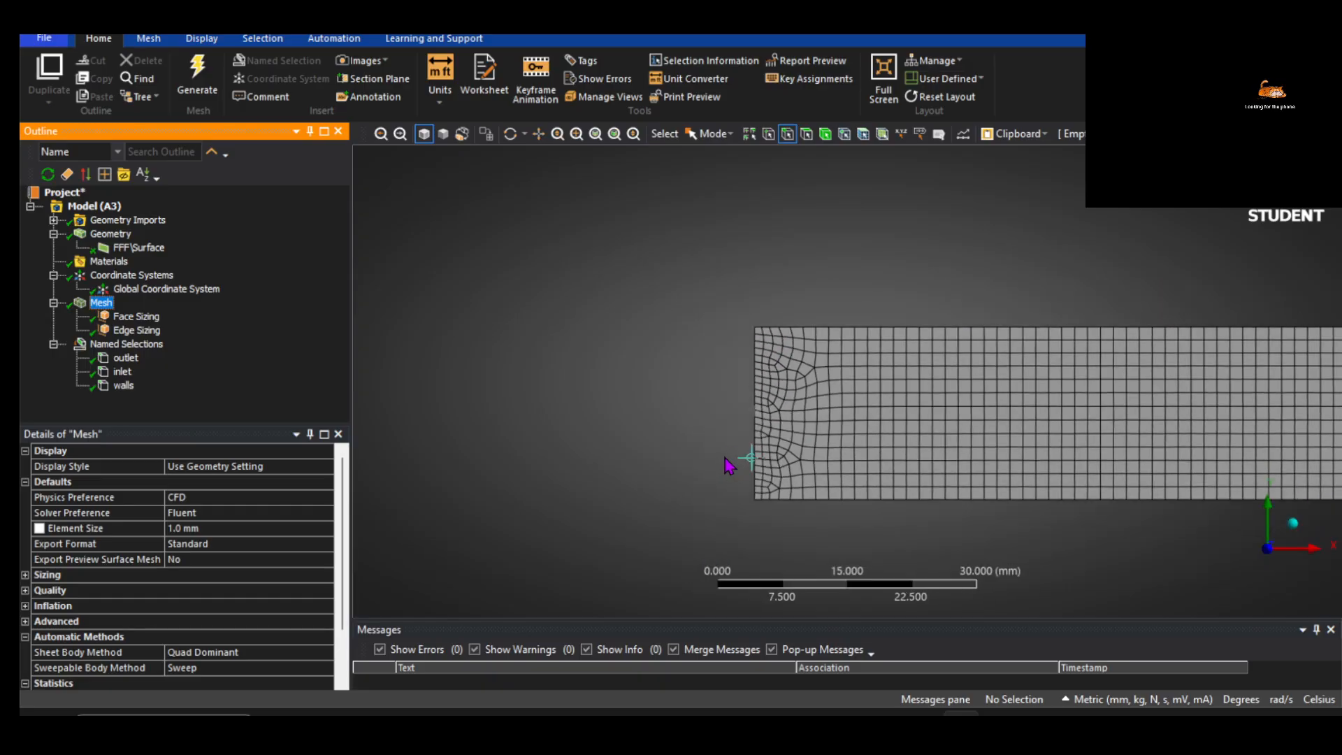
pyautogui.keyDown('ctrl'); pyautogui.moveTo(929, 419); pyautogui.dragTo(632, 428, button='middle'); pyautogui.keyUp('ctrl')
pyautogui.scroll(-3, 833, 400)
pyautogui.keyDown('ctrl'); pyautogui.moveTo(996, 407); pyautogui.dragTo(870, 413, button='middle'); pyautogui.keyUp('ctrl')
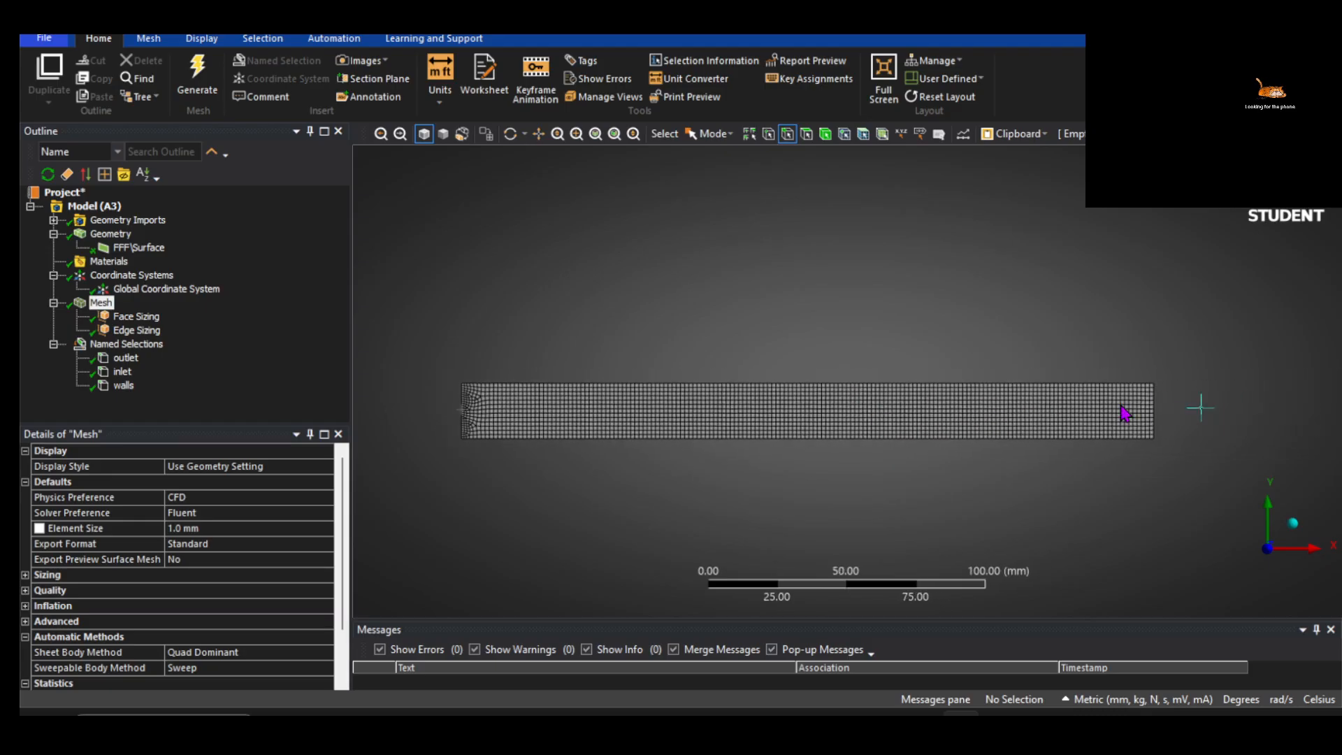
pyautogui.click(166, 333)
pyautogui.click(204, 481)
pyautogui.keyDown('ctrl'); pyautogui.click(1158, 424); pyautogui.keyUp('ctrl')
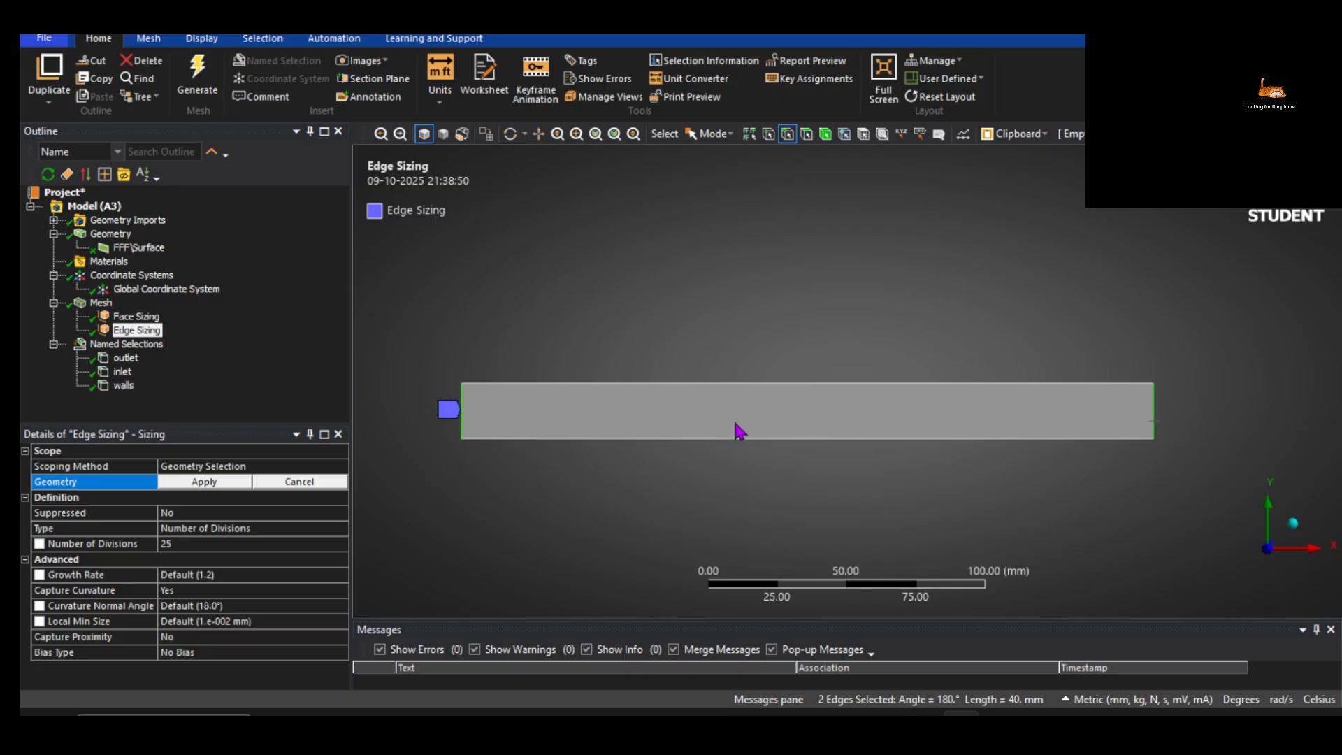
pyautogui.click(220, 481)
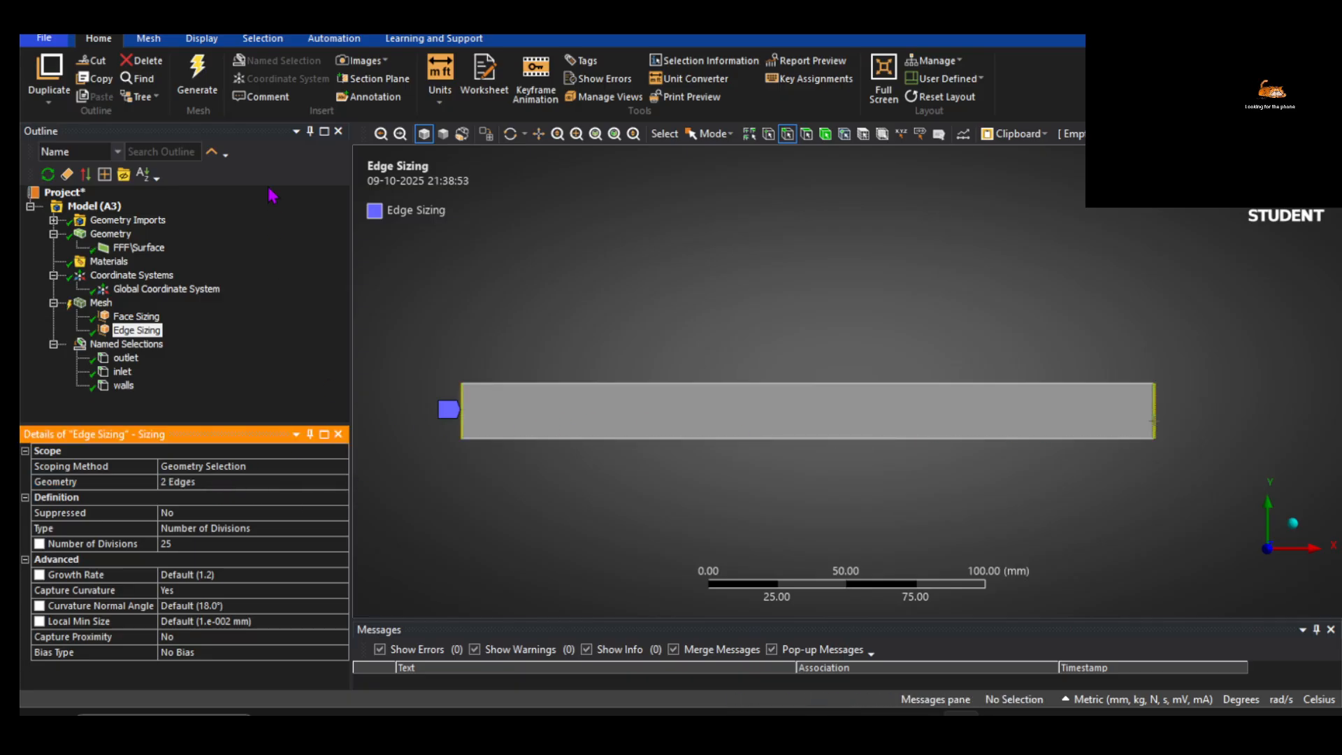
# Regenerate the mesh with the two-edge sizing and display the elements along the pipe up to its left end
pyautogui.click(193, 71)
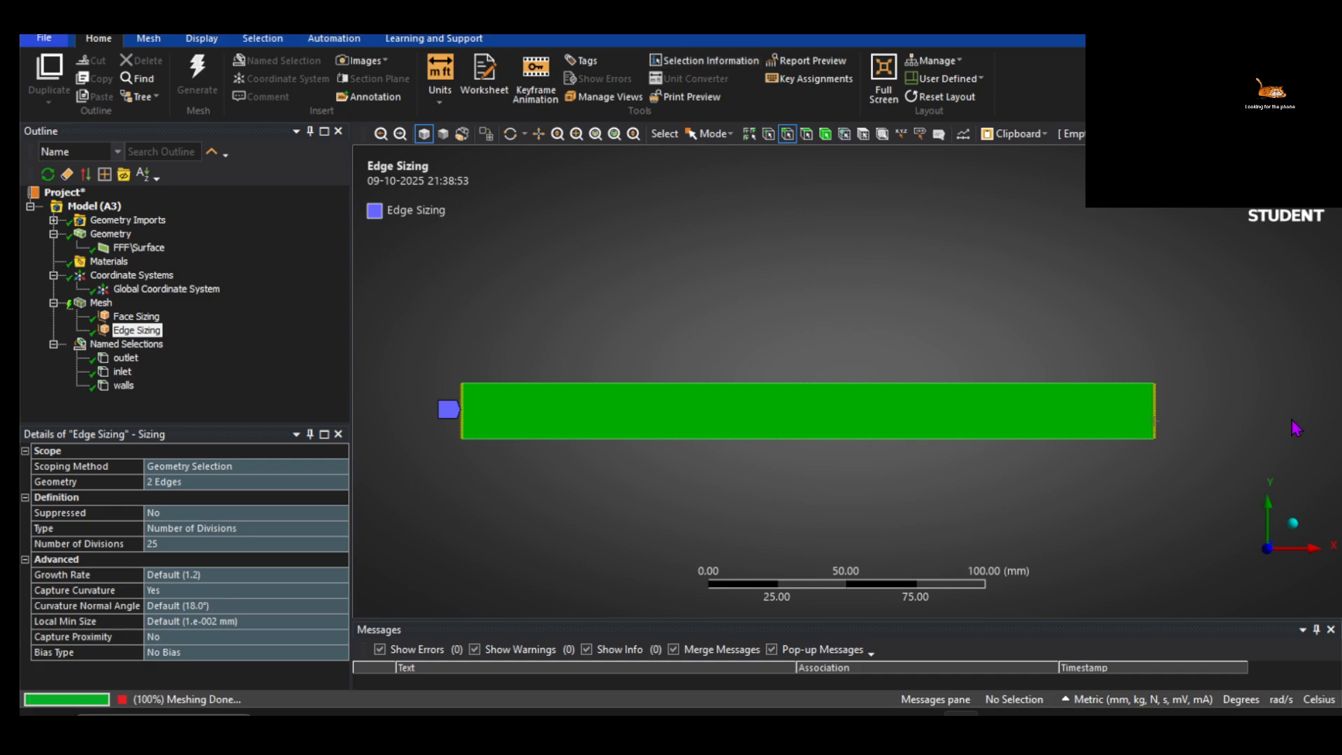
pyautogui.click(100, 302)
pyautogui.scroll(2, 678, 472)
pyautogui.scroll(2, 678, 470)
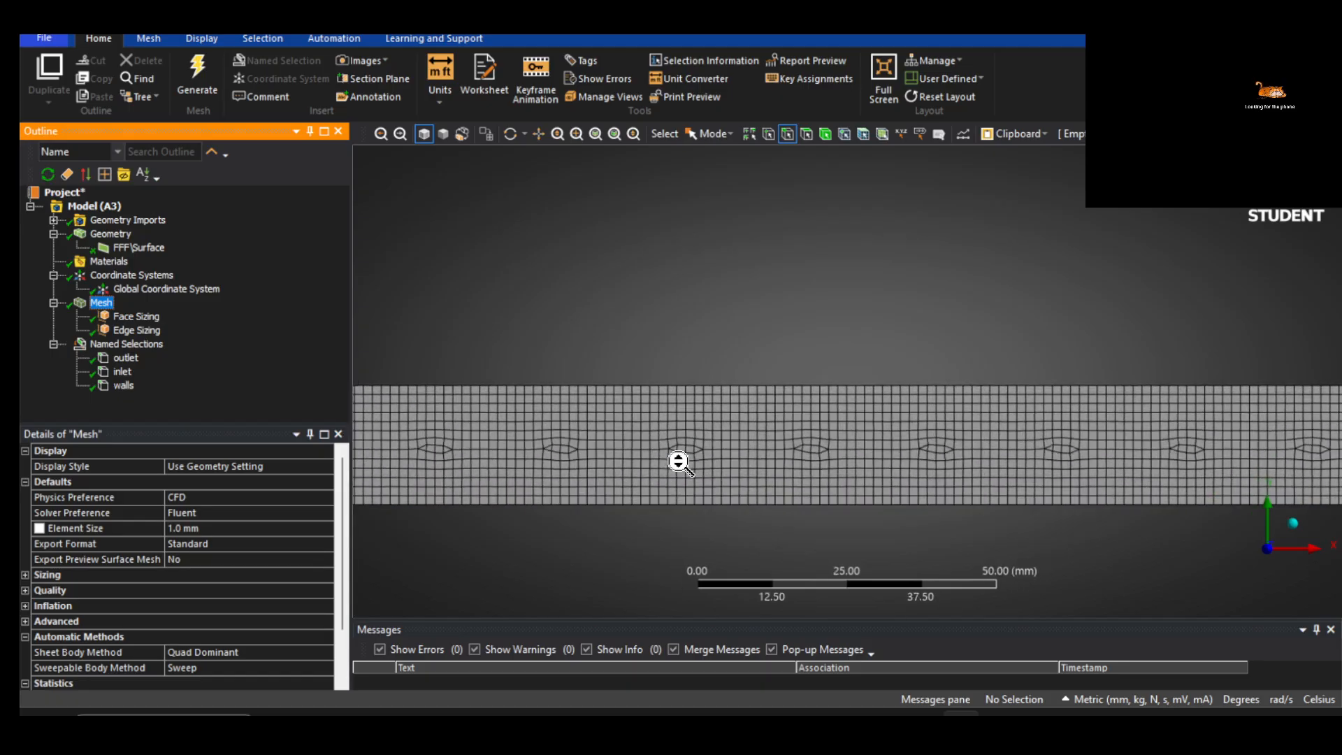
pyautogui.keyDown('ctrl'); pyautogui.moveTo(639, 455); pyautogui.dragTo(975, 418, button='middle'); pyautogui.keyUp('ctrl')
pyautogui.scroll(1, 701, 401)
pyautogui.scroll(-2, 702, 406)
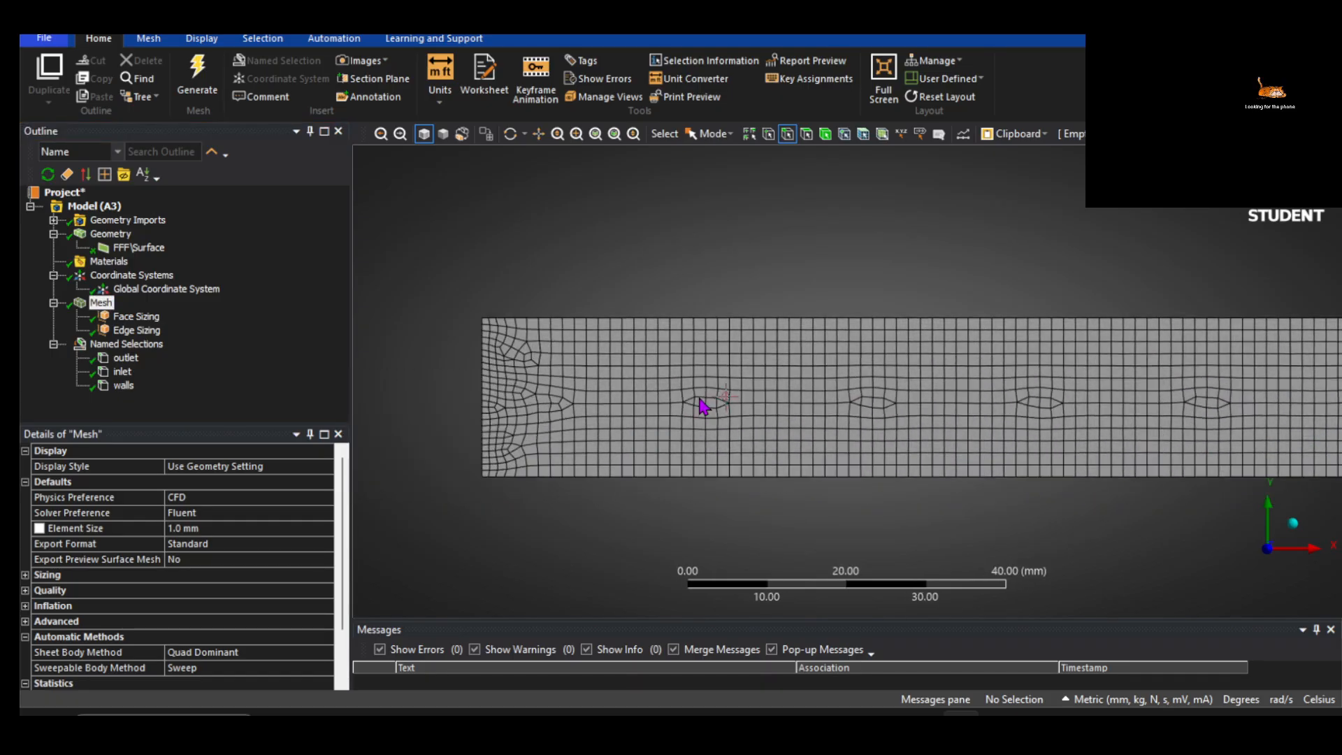
# Insert a Face Meshing control scoped to the pipe's face
pyautogui.rightClick(102, 302)
pyautogui.moveTo(146, 316)
pyautogui.click(322, 323)
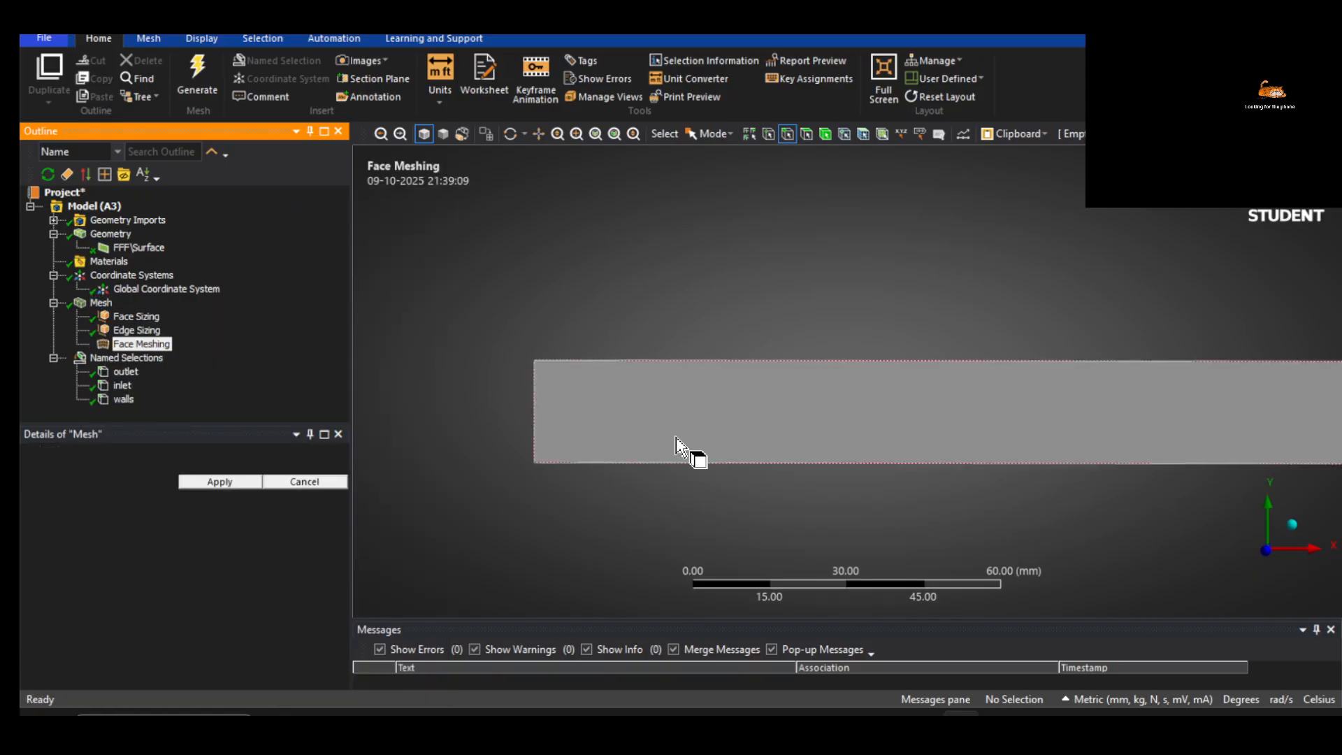
pyautogui.click(671, 442)
pyautogui.click(200, 484)
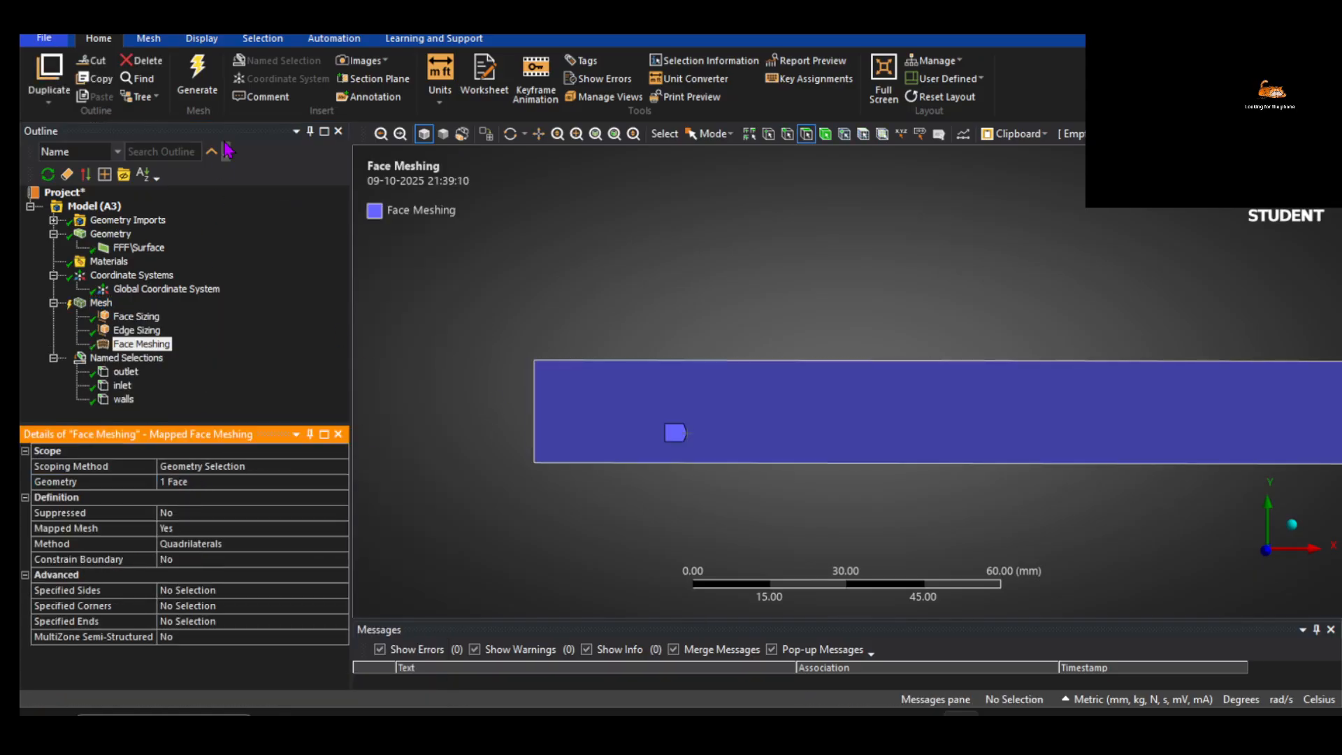
# Regenerate the mesh with Face Meshing active and display the elements at the pipe's left end
pyautogui.click(207, 74)
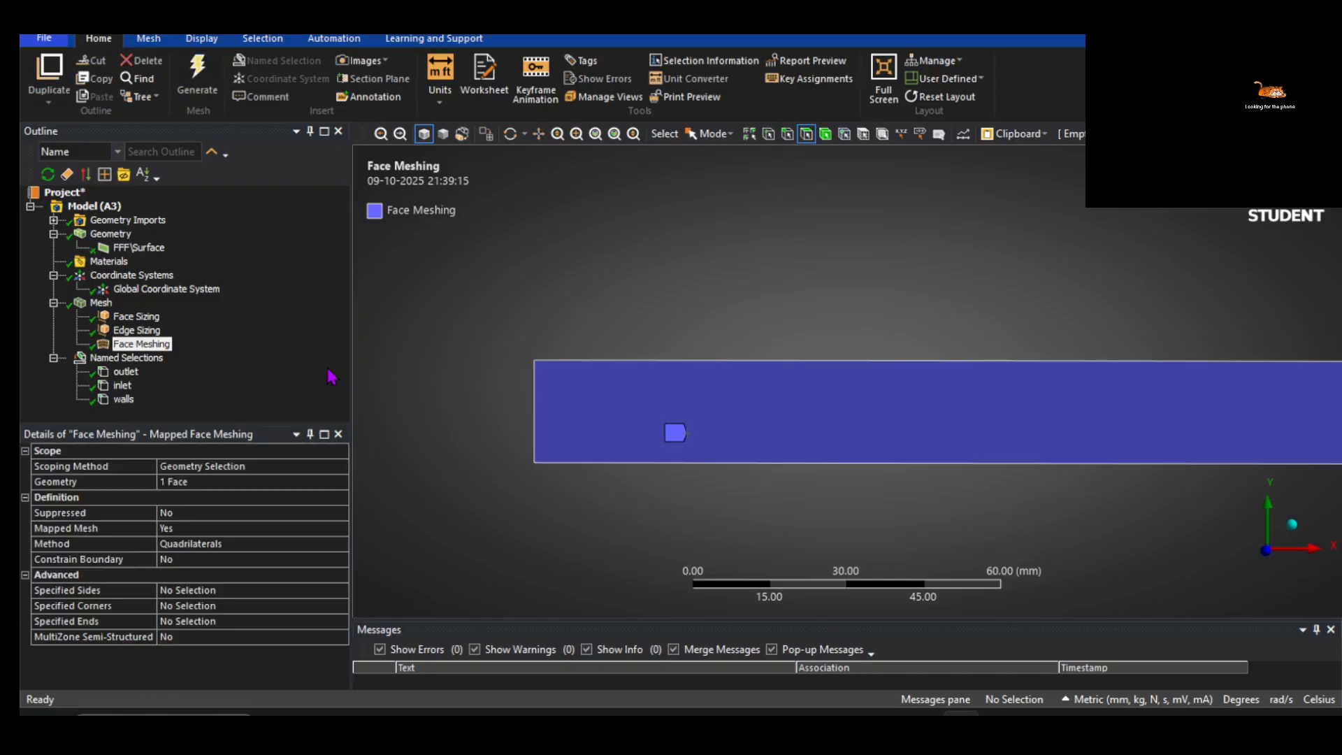
pyautogui.click(105, 305)
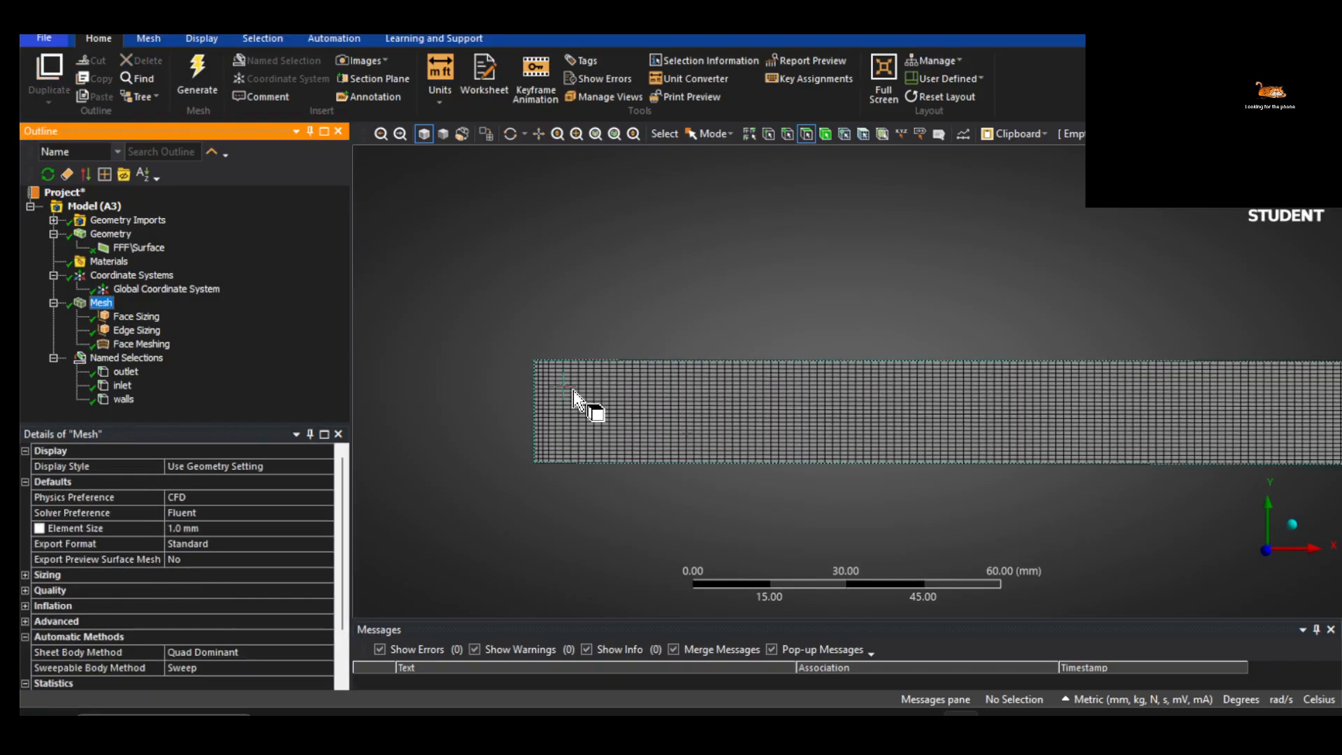
pyautogui.scroll(4, 530, 420)
pyautogui.scroll(-3, 526, 413)
pyautogui.scroll(4, 538, 416)
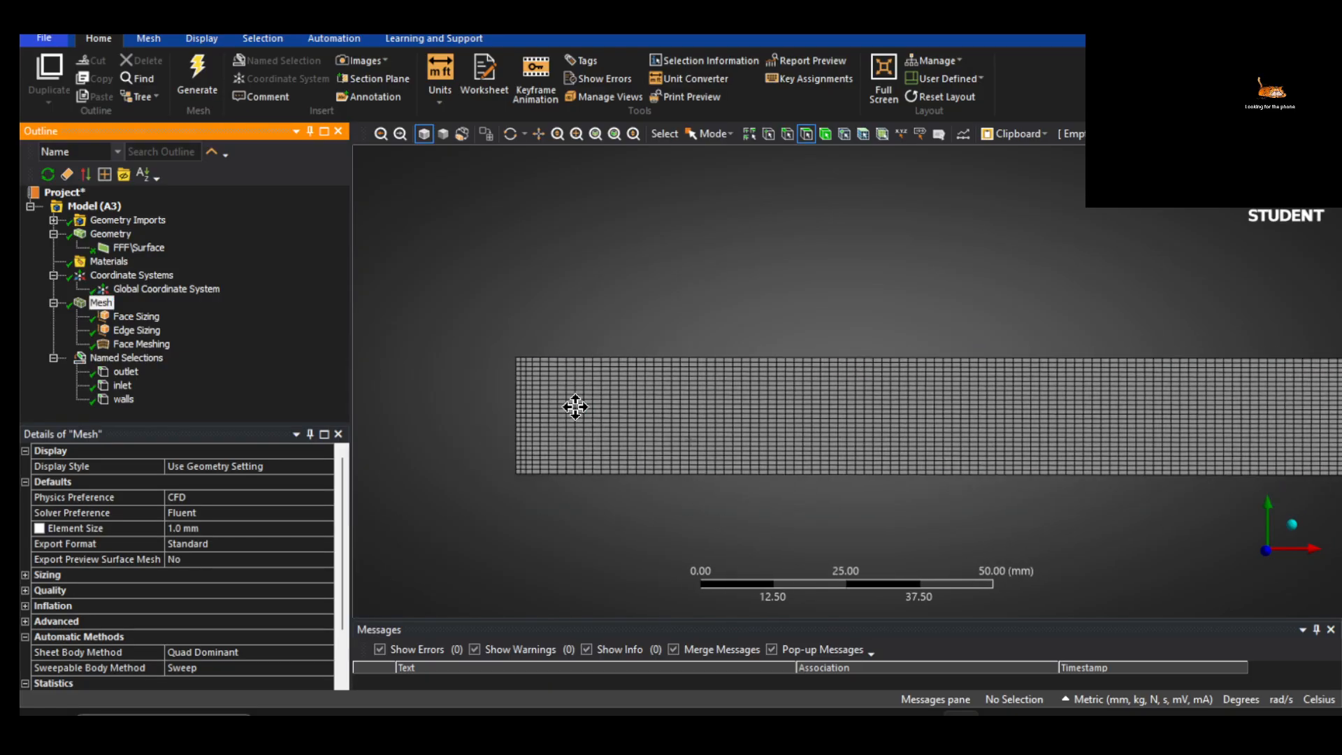
# Suppress the Face Meshing control and regenerate the mesh
pyautogui.click(137, 343)
pyautogui.rightClick(134, 345)
pyautogui.click(540, 313)
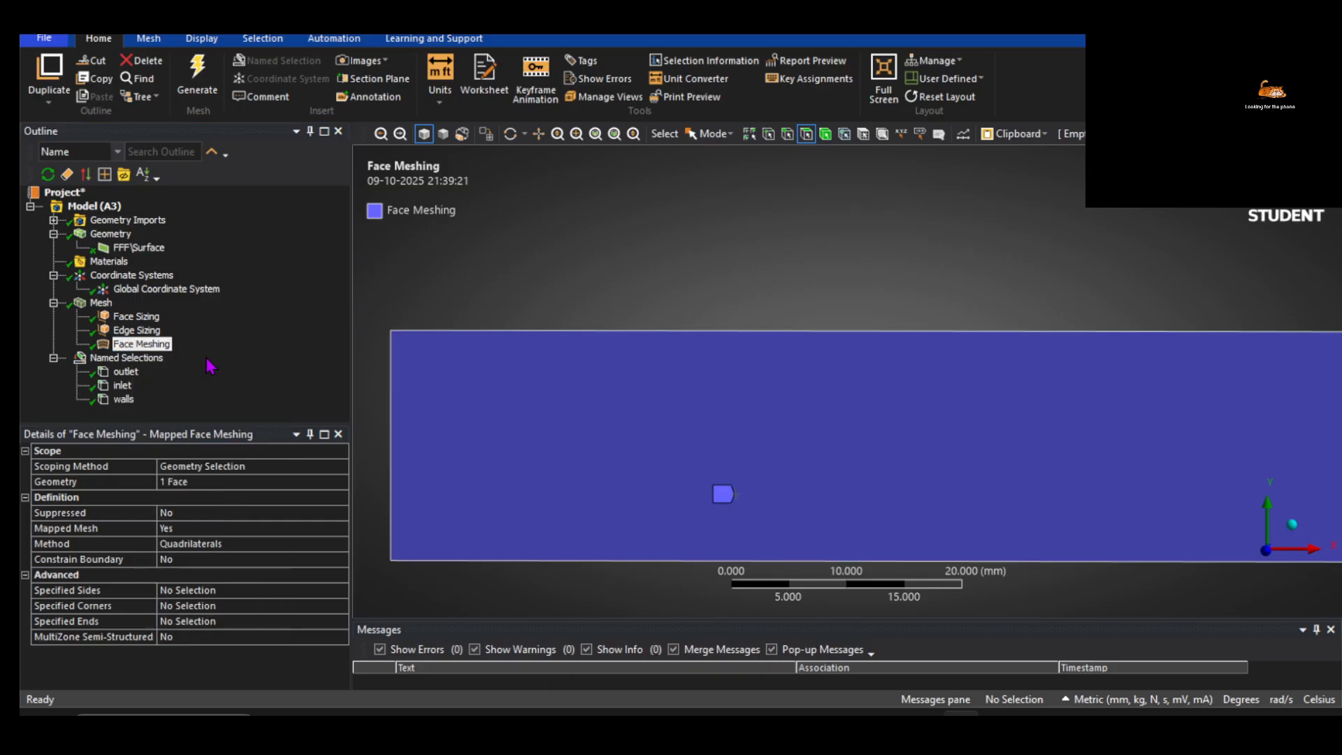
pyautogui.rightClick(150, 348)
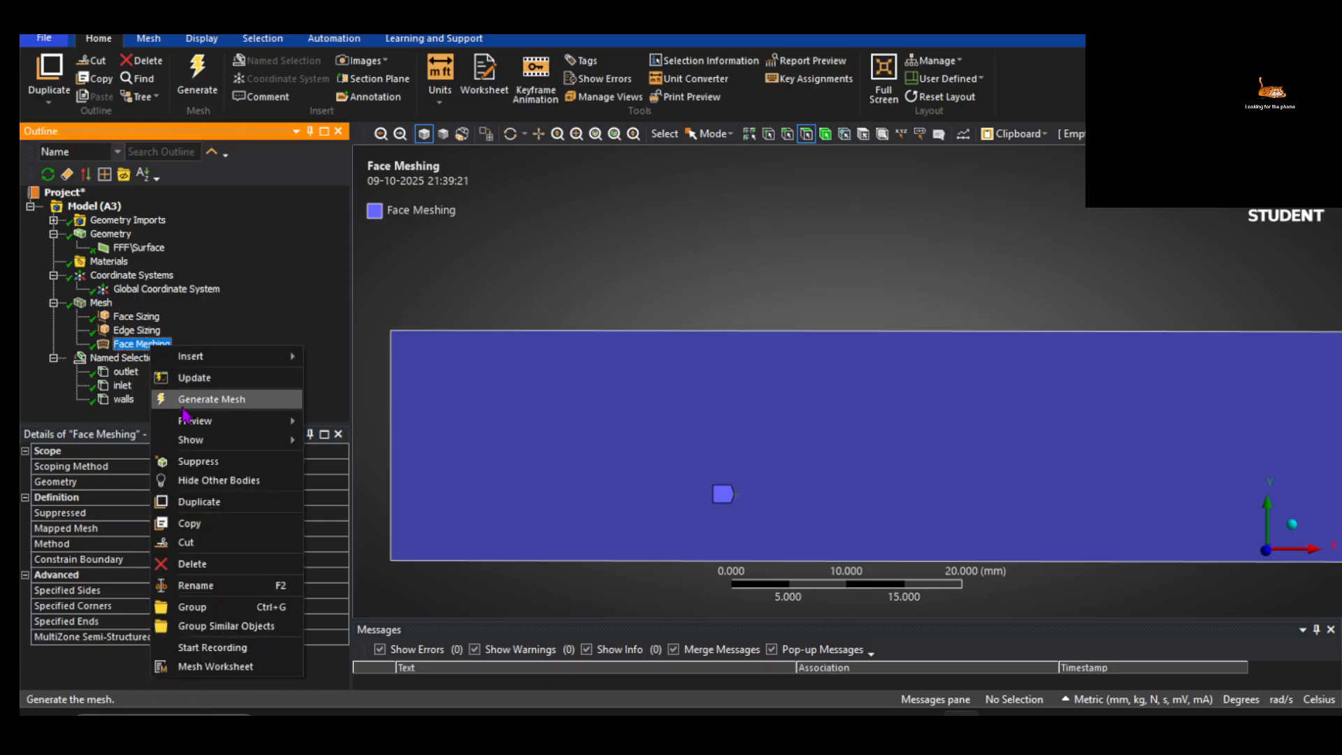
pyautogui.click(197, 464)
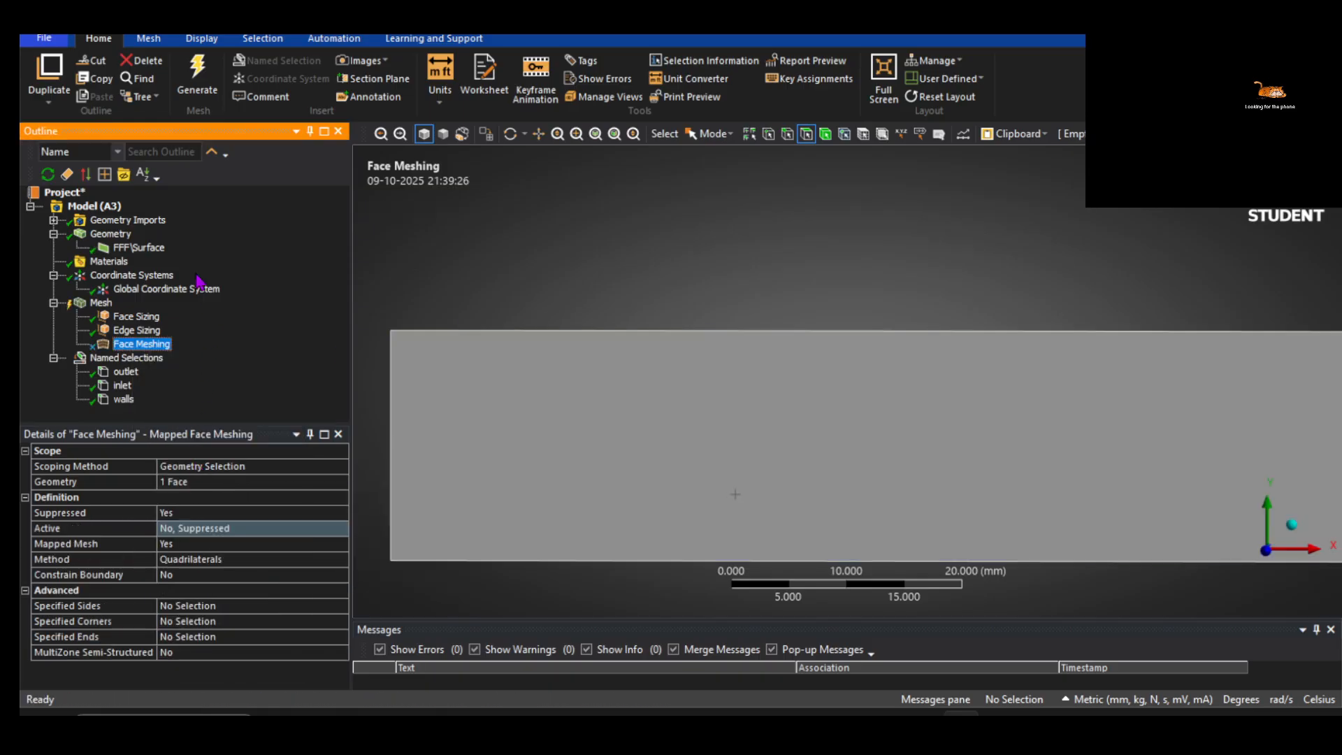
pyautogui.click(211, 83)
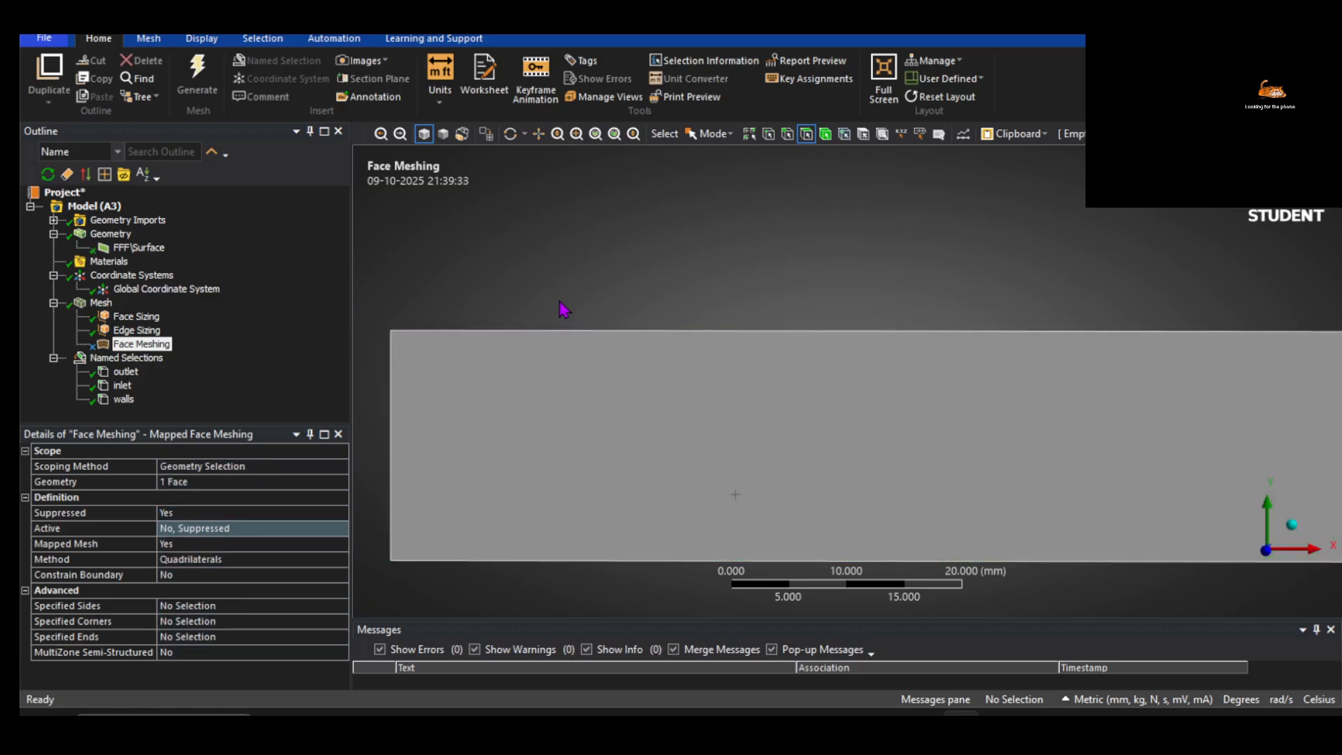
# Display the mesh without Face Meshing and examine the element shapes near the left edge and along the pipe's centerline
pyautogui.click(101, 303)
pyautogui.scroll(-2, 684, 389)
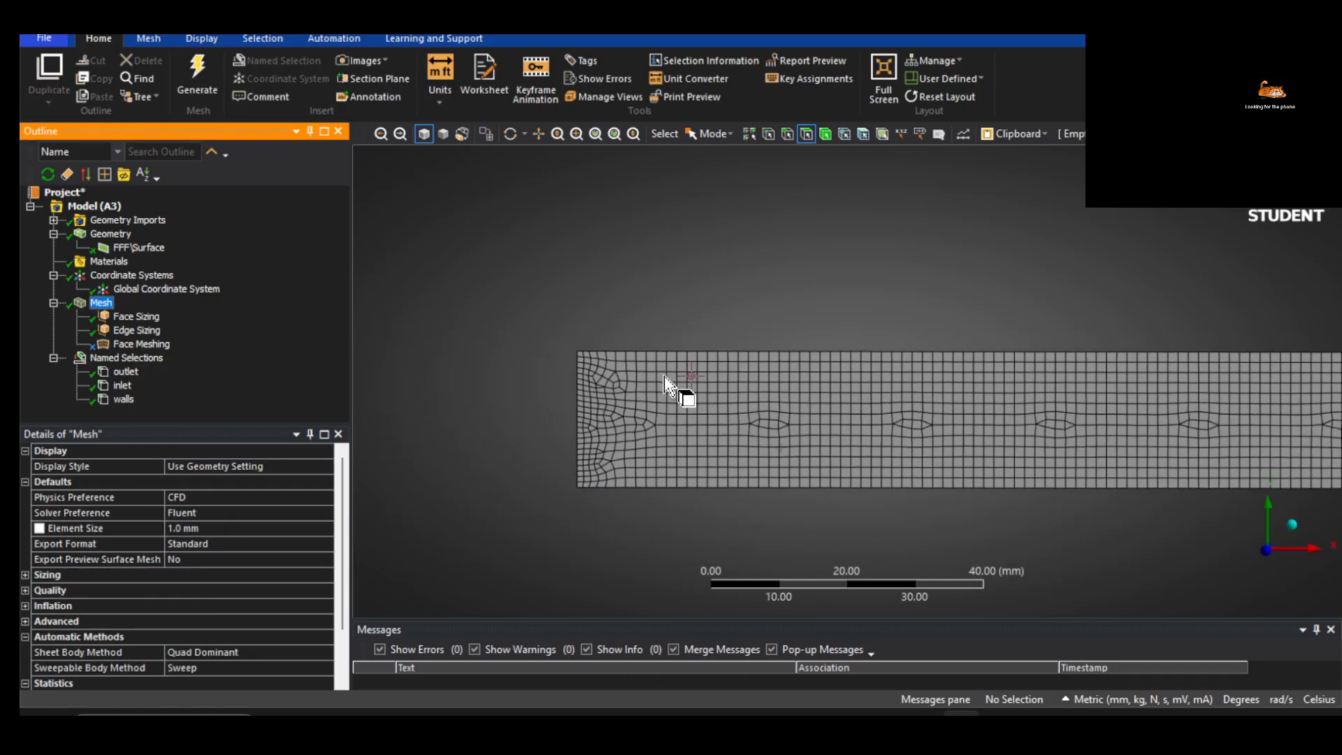
pyautogui.scroll(2, 709, 440)
pyautogui.scroll(-2, 699, 455)
pyautogui.scroll(2, 535, 489)
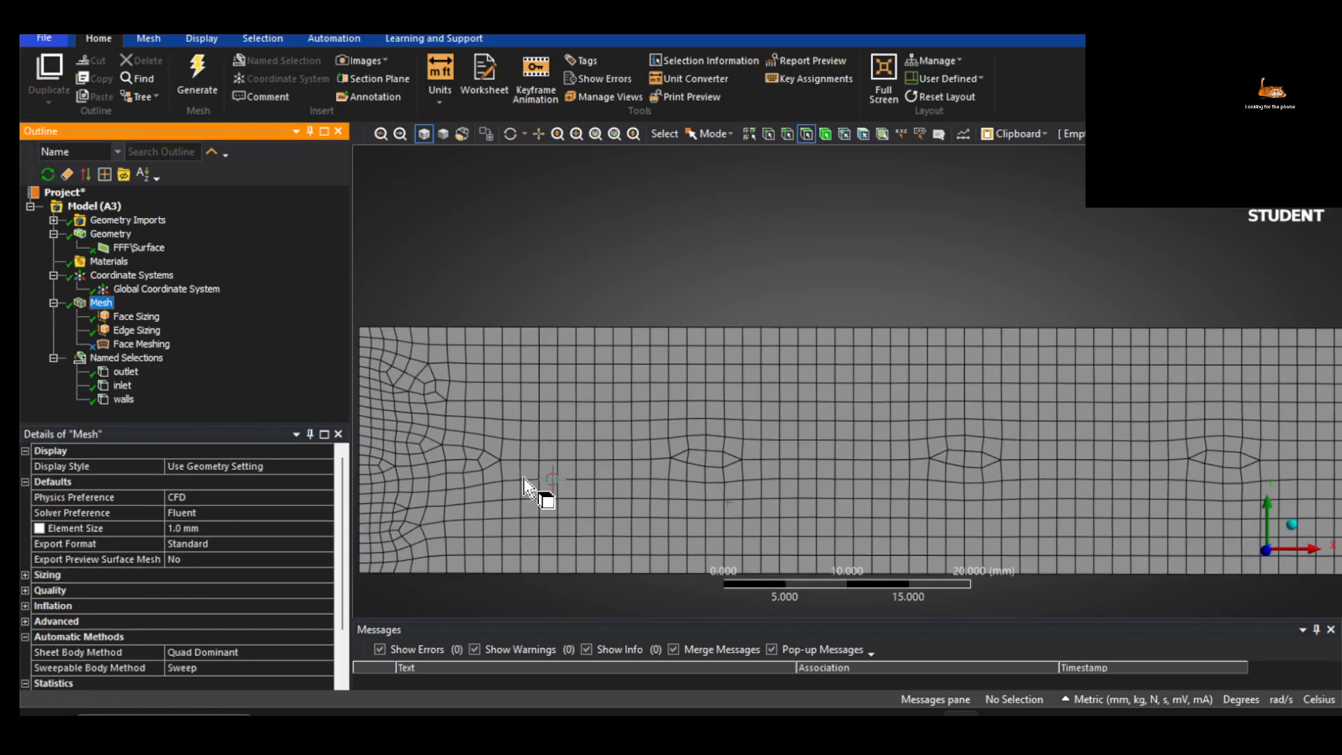
pyautogui.scroll(1, 594, 447)
pyautogui.scroll(-1, 599, 405)
pyautogui.scroll(3, 764, 380)
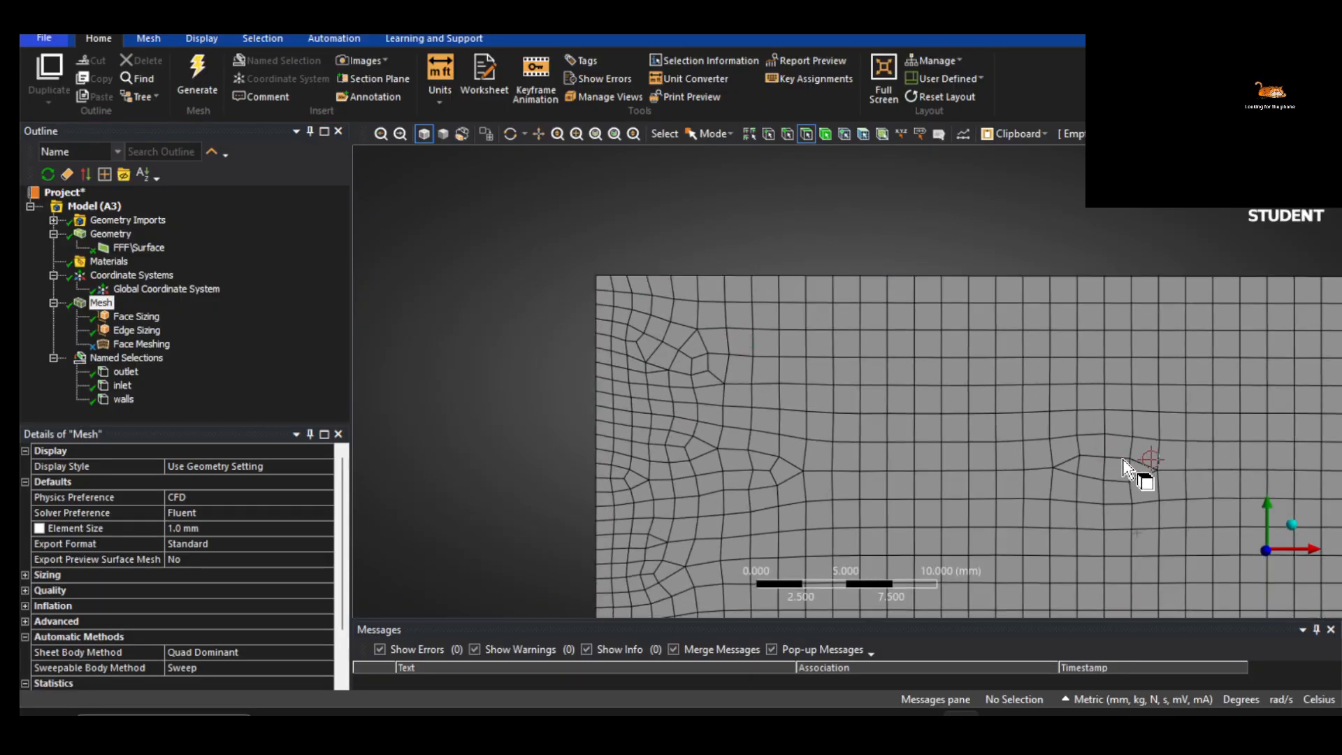
pyautogui.scroll(-2, 974, 489)
pyautogui.scroll(1, 969, 480)
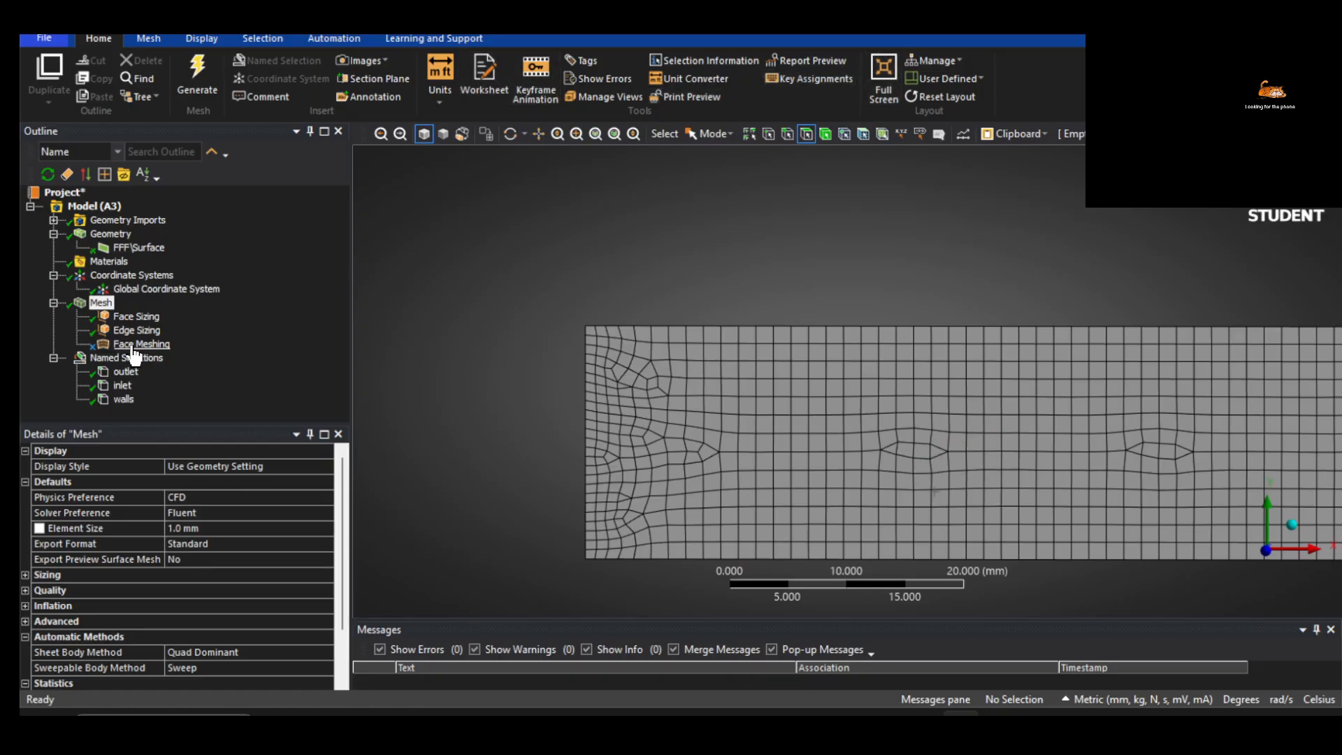
pyautogui.scroll(-3, 811, 402)
pyautogui.keyDown('ctrl'); pyautogui.moveTo(1060, 421); pyautogui.dragTo(808, 419, button='middle'); pyautogui.keyUp('ctrl')
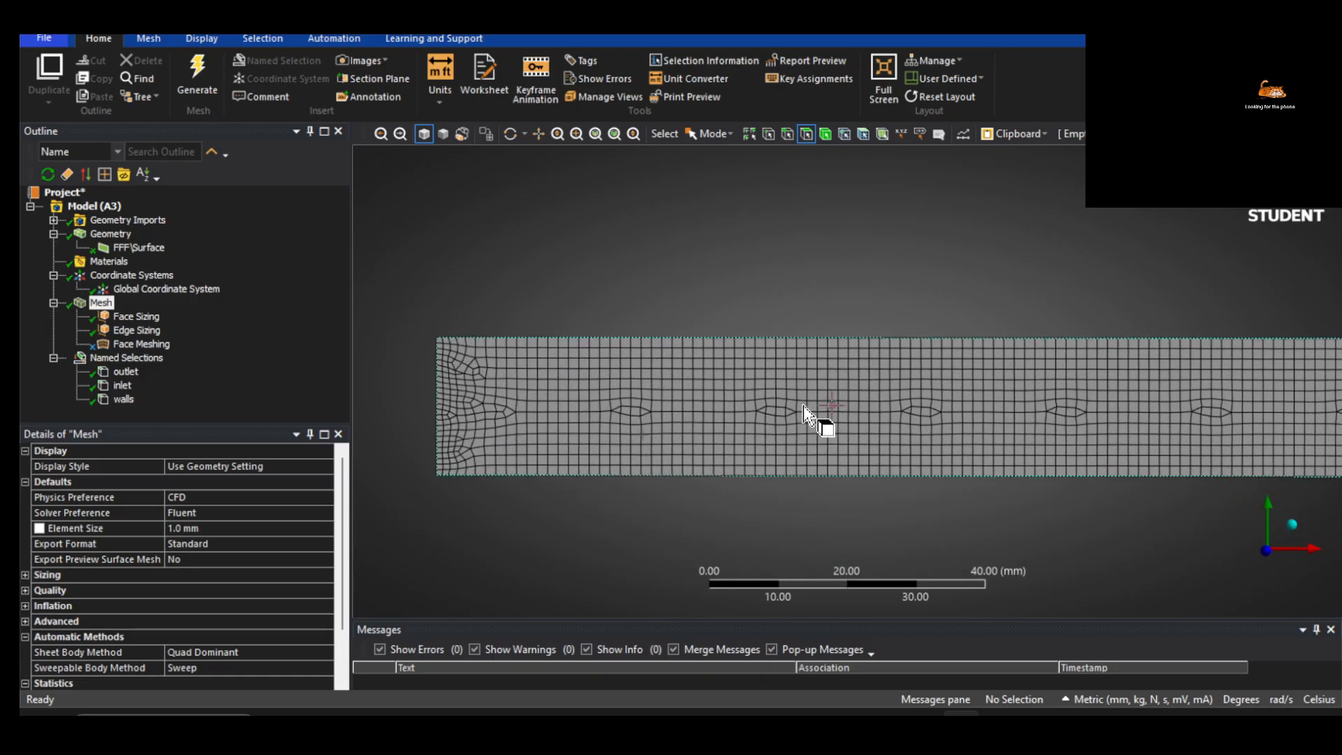
pyautogui.scroll(-2, 809, 420)
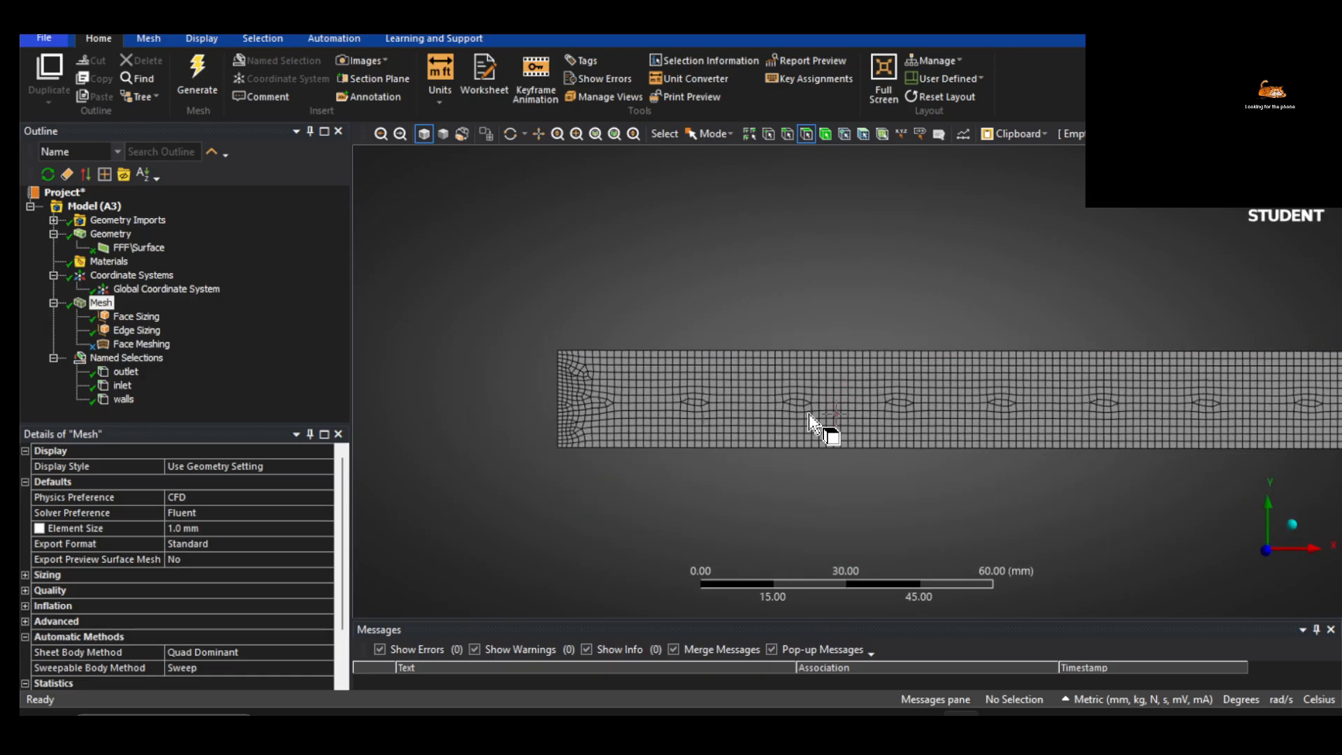
pyautogui.scroll(3, 760, 371)
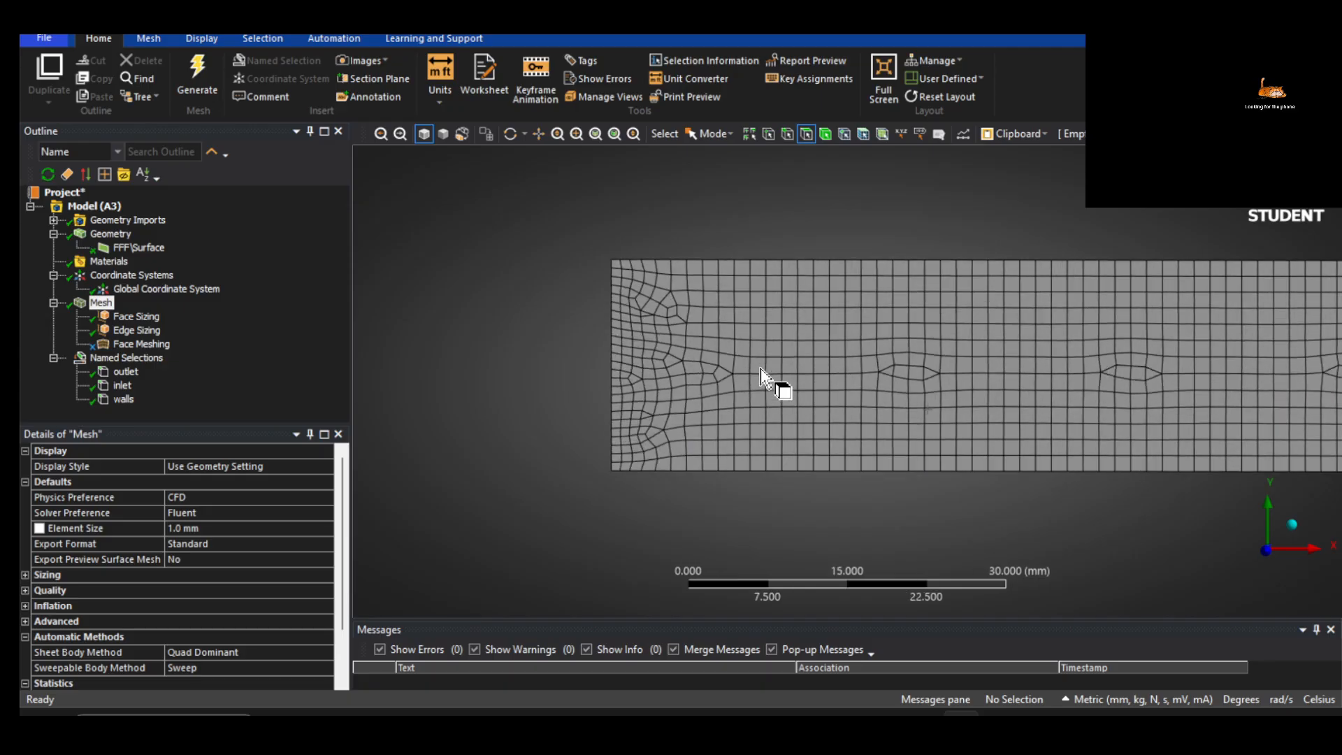
pyautogui.keyDown('ctrl'); pyautogui.moveTo(757, 367); pyautogui.dragTo(696, 437, button='middle'); pyautogui.keyUp('ctrl')
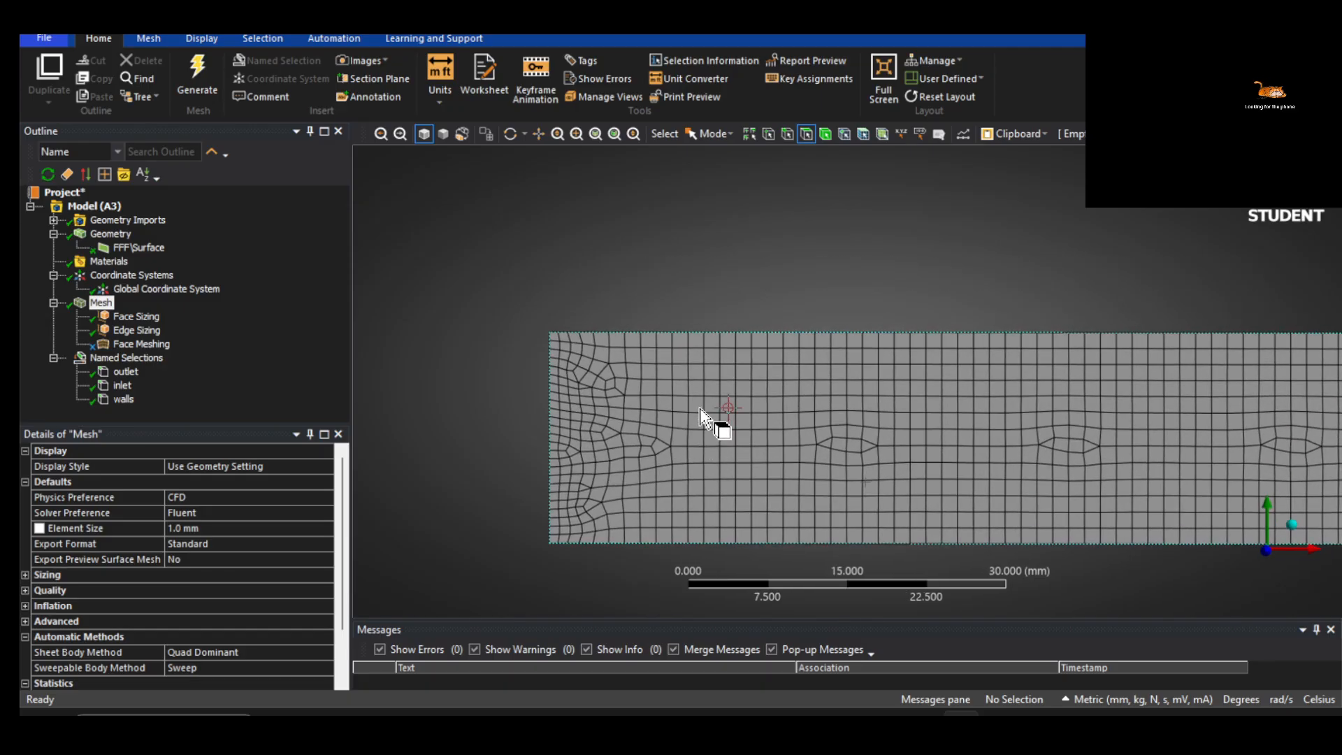
# Set the Edge Sizing's Number of Divisions to 50, then regenerate and display the mesh
pyautogui.click(134, 331)
pyautogui.click(182, 543)
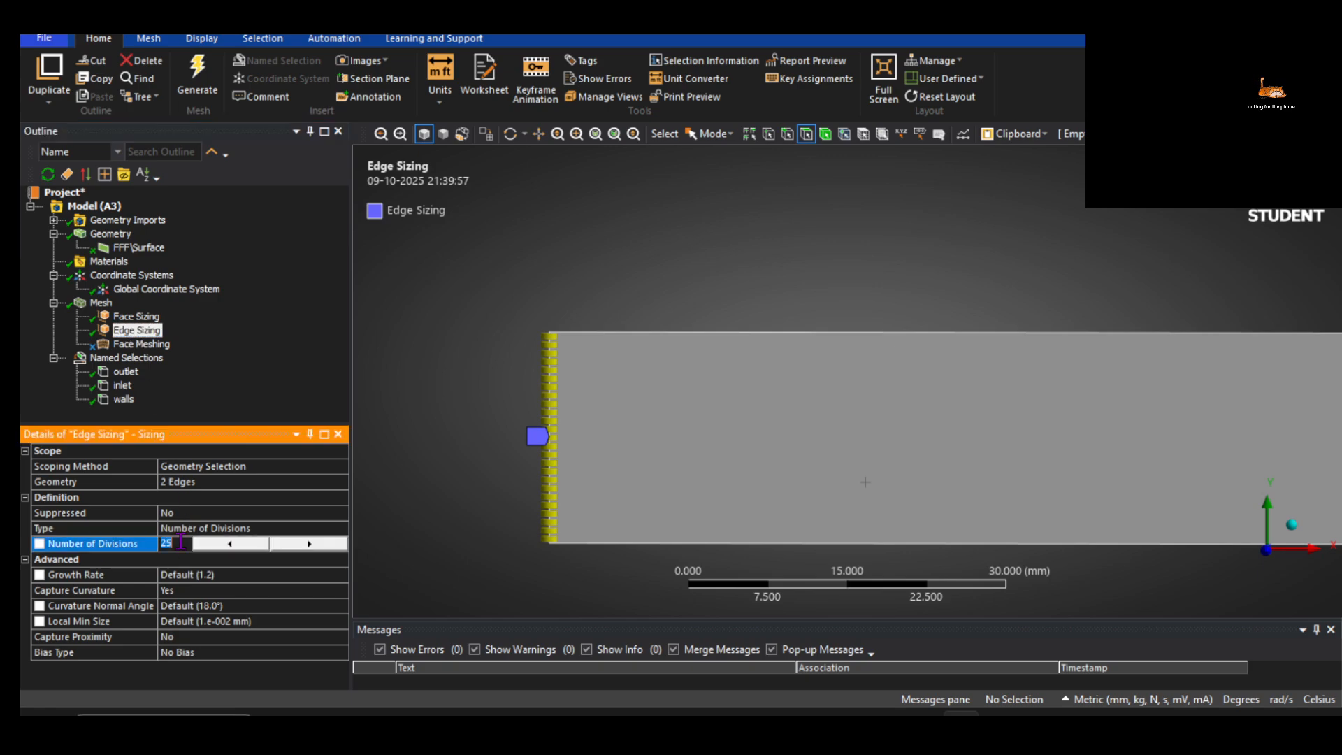
pyautogui.write('50')
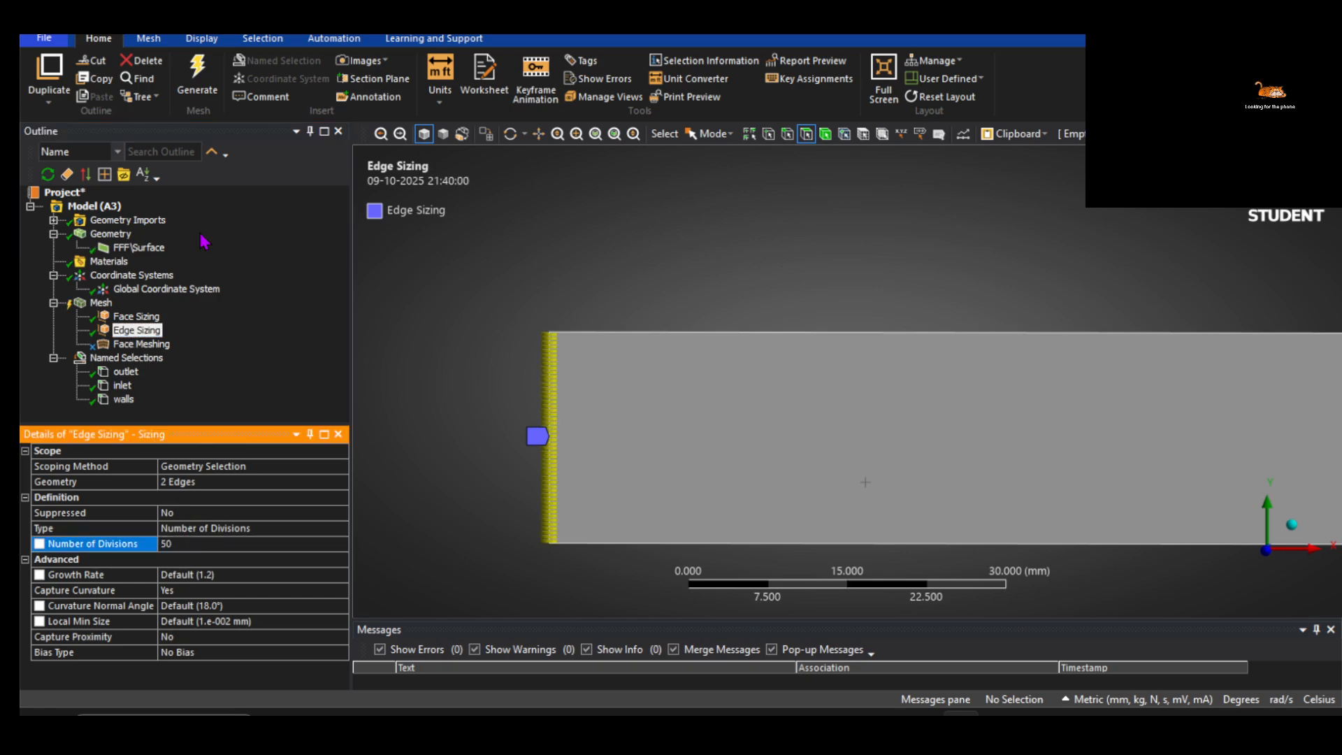
pyautogui.click(198, 88)
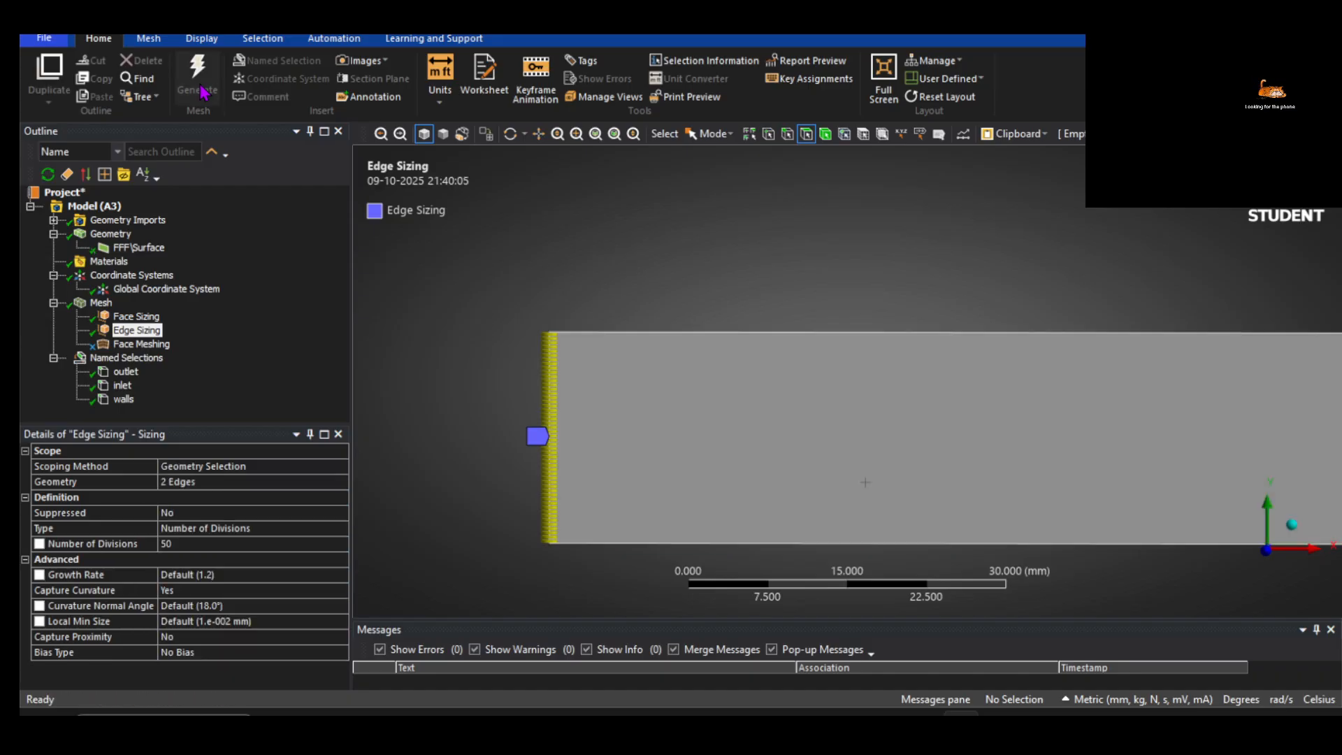
pyautogui.click(101, 302)
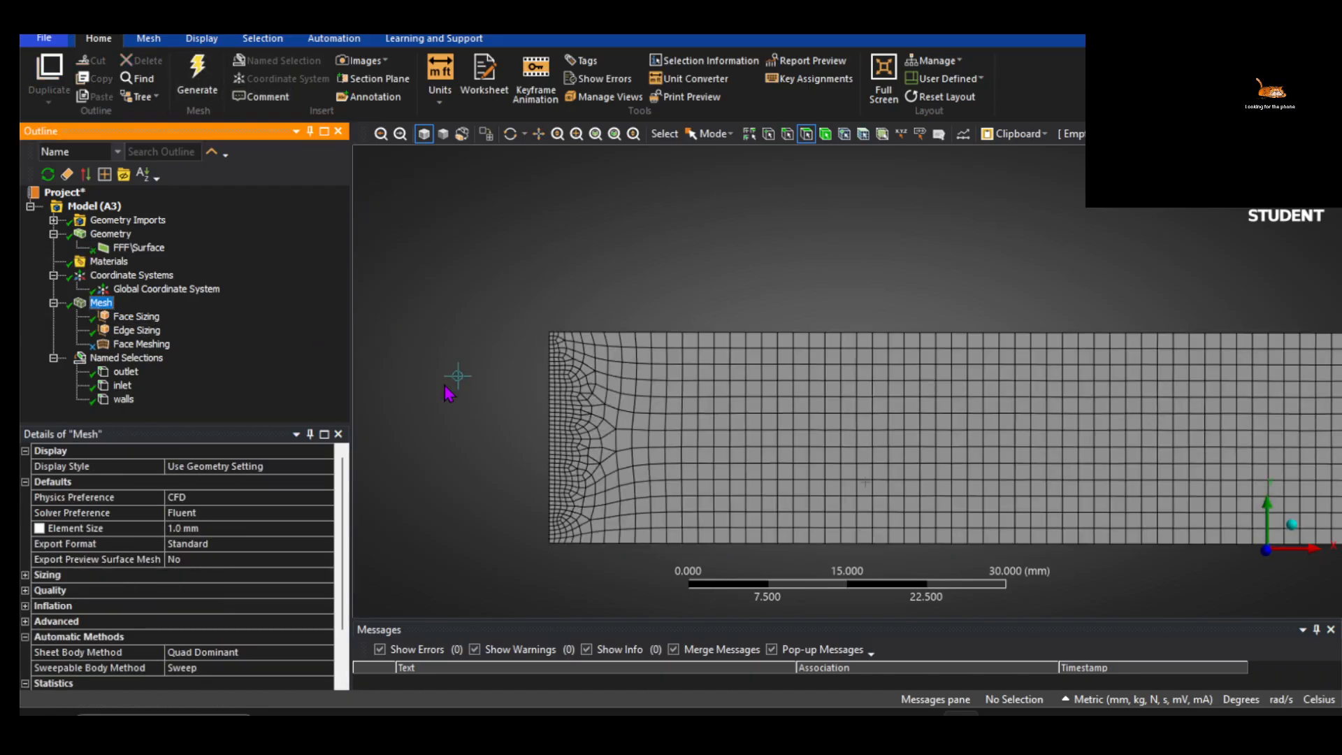
# Examine how the elements at the pipe's left edge blend into the coarser interior elements
pyautogui.scroll(2, 629, 490)
pyautogui.scroll(-3, 607, 492)
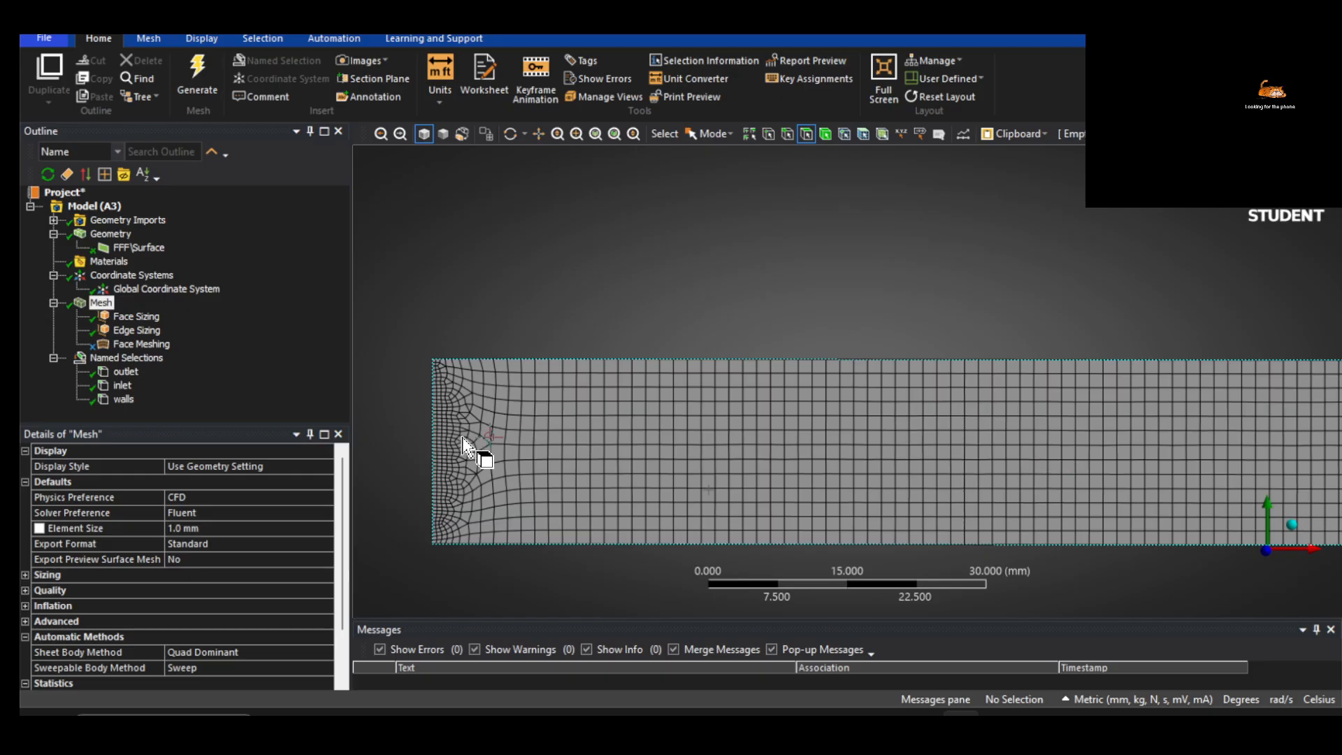
pyautogui.keyDown('ctrl'); pyautogui.moveTo(550, 424); pyautogui.dragTo(581, 404, button='middle'); pyautogui.keyUp('ctrl')
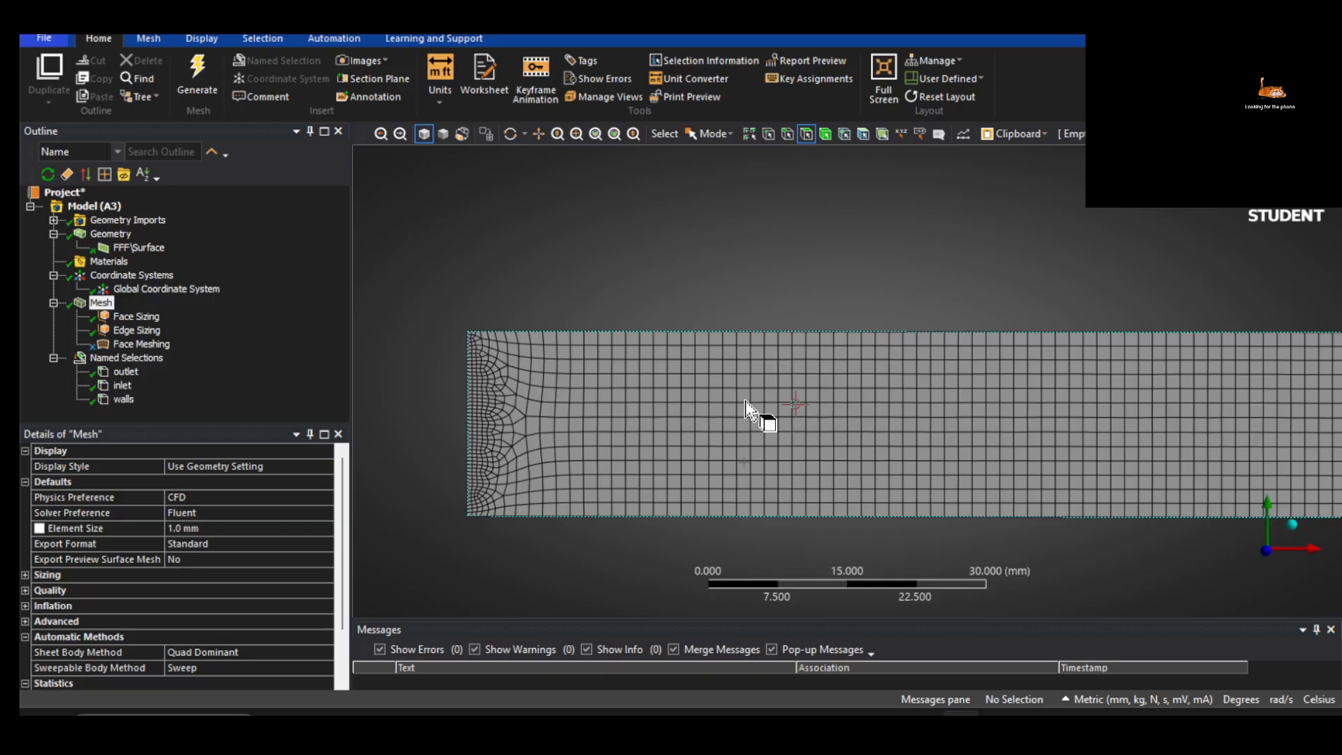
pyautogui.scroll(2, 480, 410)
pyautogui.keyDown('ctrl'); pyautogui.moveTo(471, 408); pyautogui.dragTo(1046, 374, button='middle'); pyautogui.keyUp('ctrl')
pyautogui.scroll(3, 871, 388)
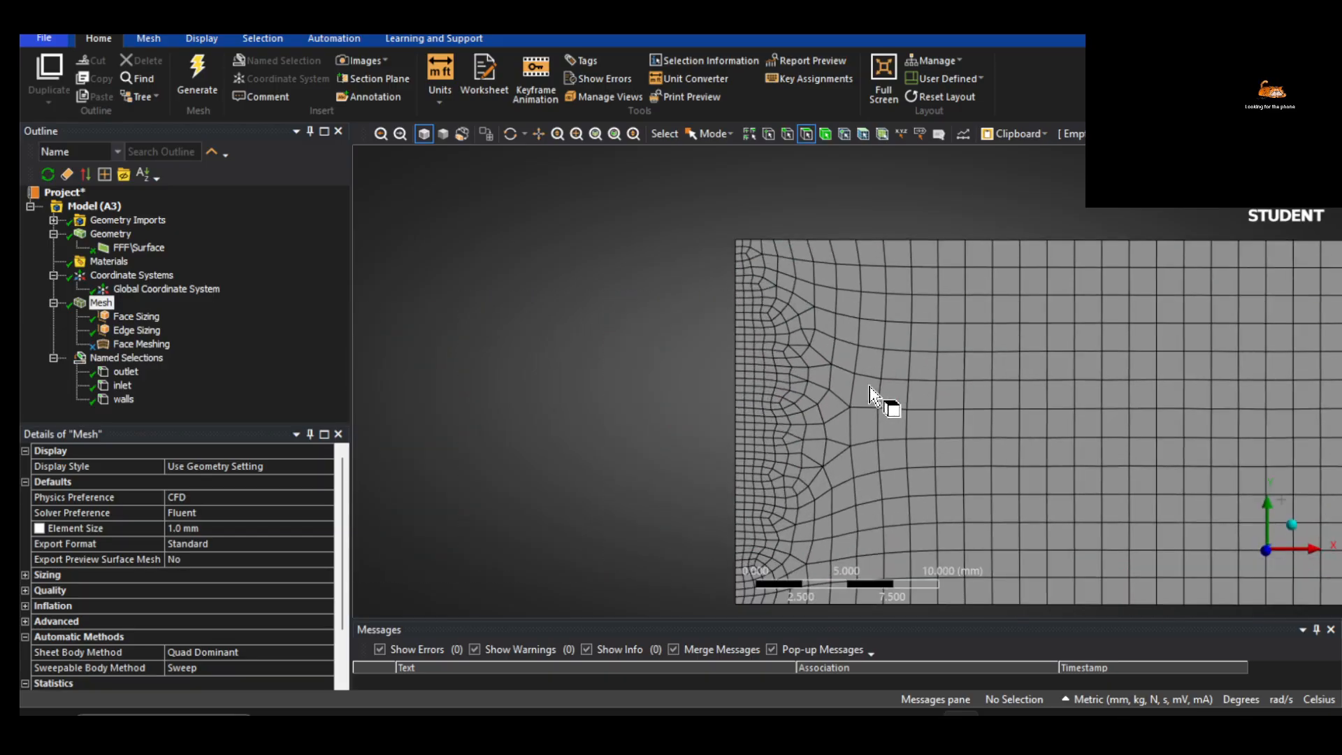
pyautogui.scroll(-4, 812, 343)
pyautogui.scroll(-2, 811, 342)
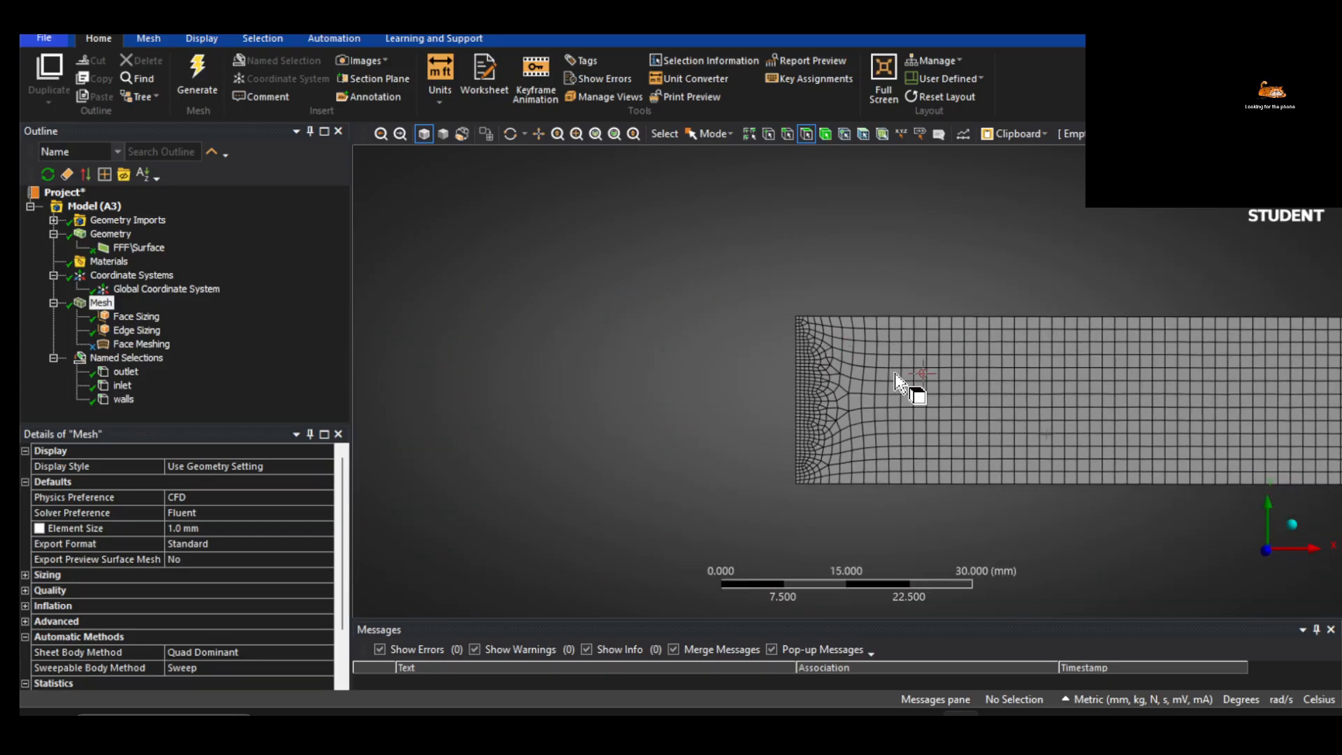
# Unsuppress the Face Meshing control and regenerate the mesh
pyautogui.keyDown('ctrl'); pyautogui.moveTo(899, 381); pyautogui.dragTo(732, 408, button='middle'); pyautogui.keyUp('ctrl')
pyautogui.click(142, 345)
pyautogui.rightClick(143, 346)
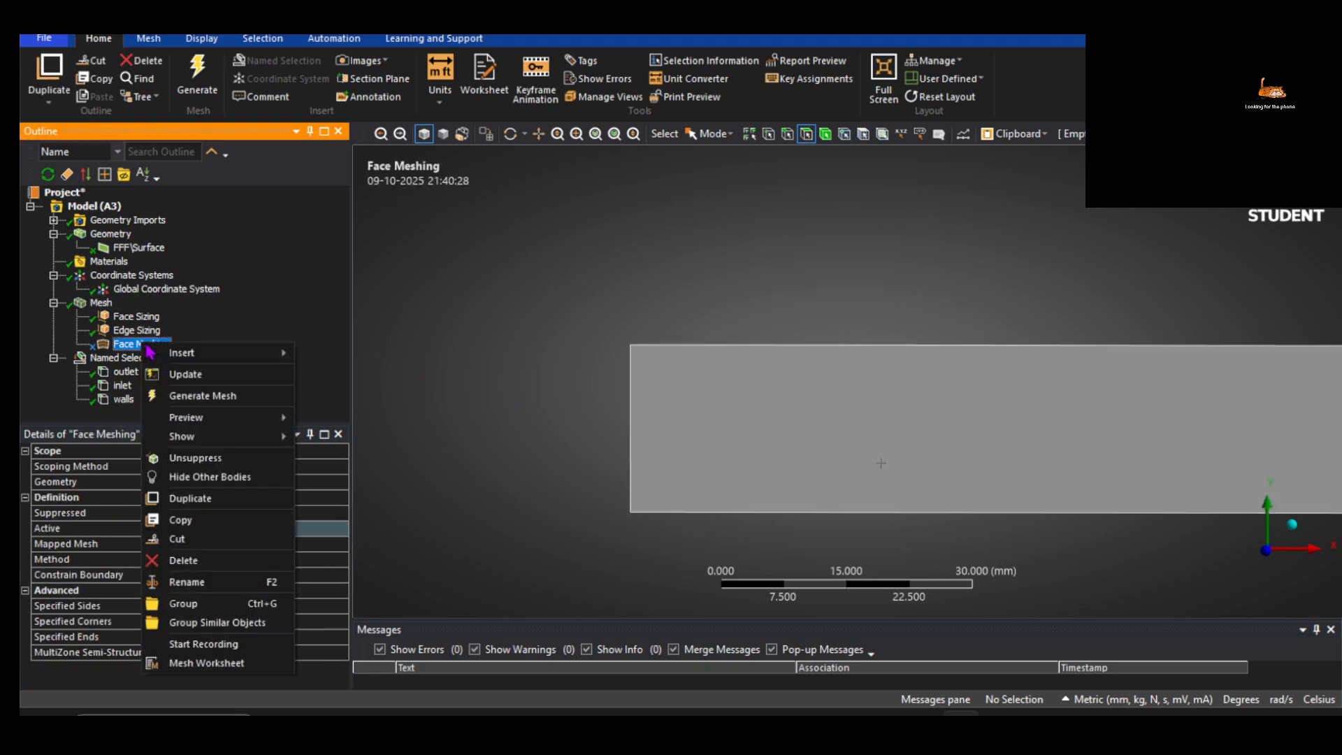
pyautogui.click(197, 462)
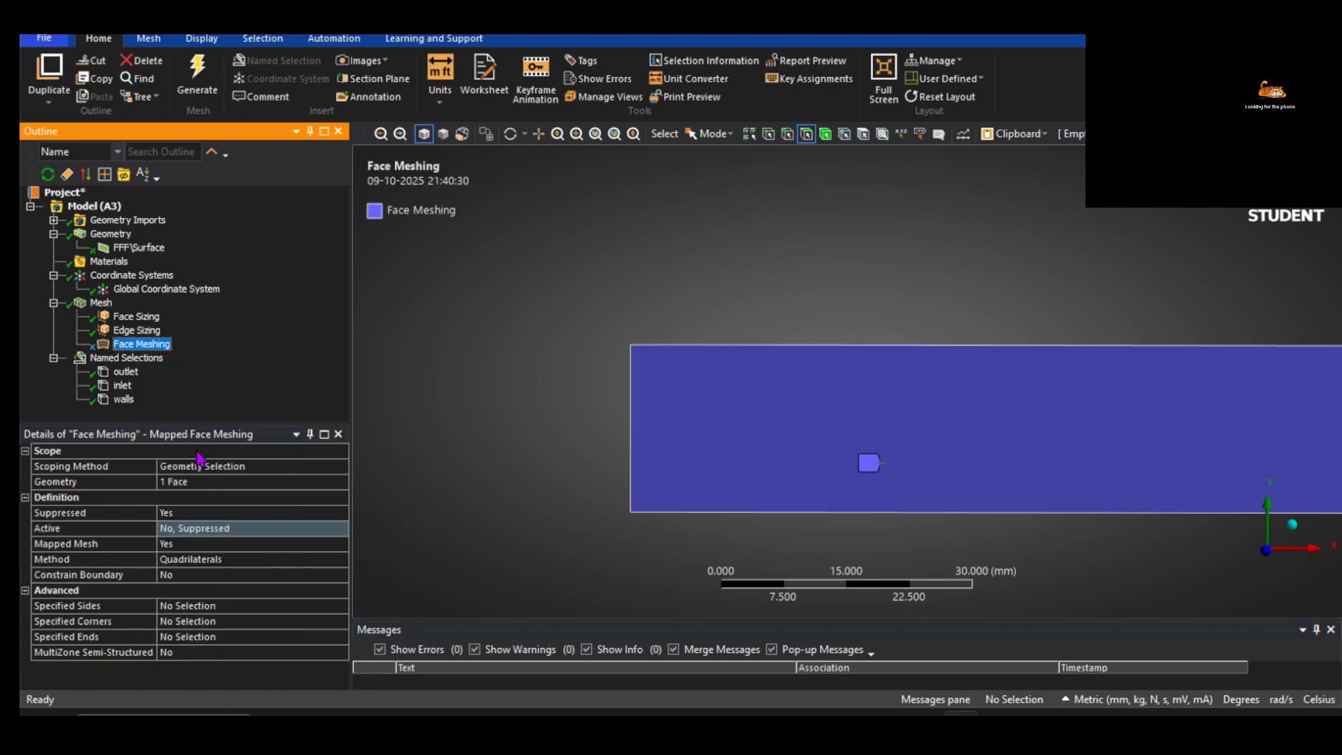
pyautogui.click(208, 91)
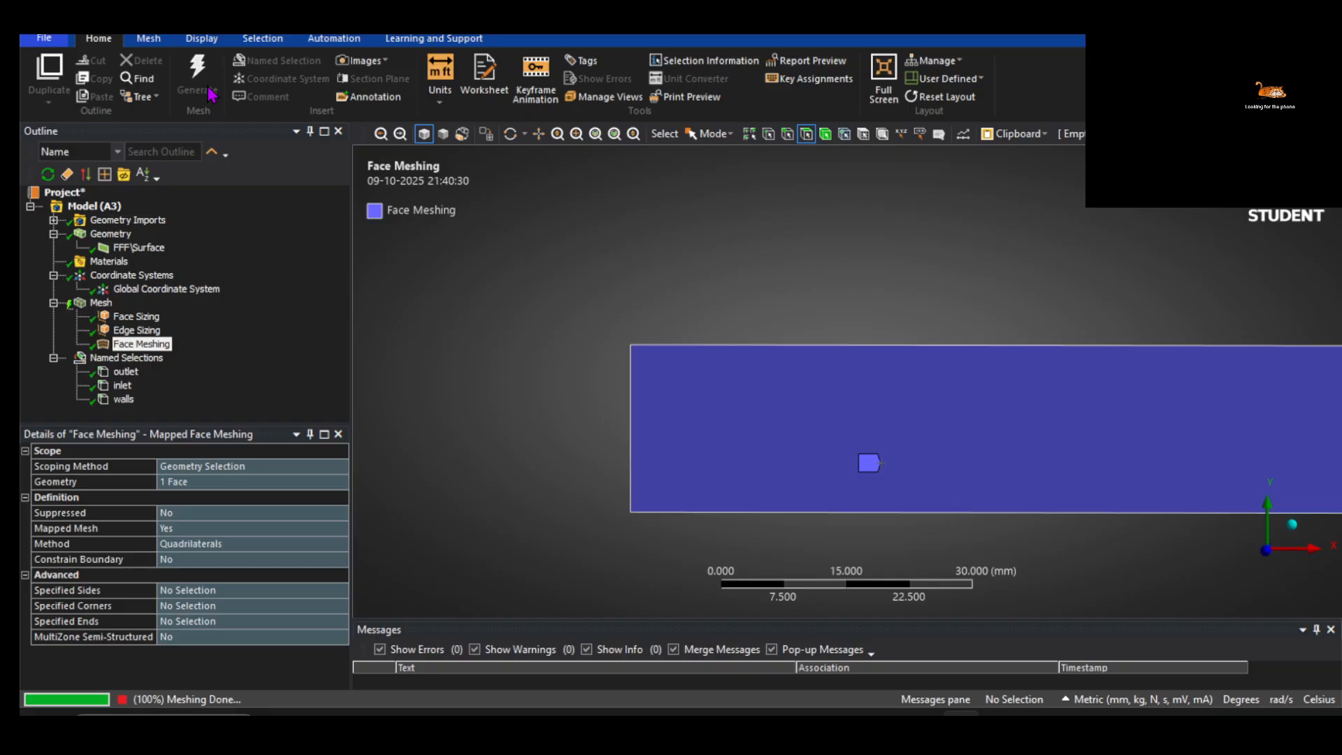
# Display the mesh generated with Face Meshing and examine the mapped elements at the pipe's left and right ends and corners
pyautogui.click(106, 304)
pyautogui.scroll(3, 692, 401)
pyautogui.keyDown('ctrl'); pyautogui.moveTo(623, 371); pyautogui.dragTo(705, 337, button='middle'); pyautogui.keyUp('ctrl')
pyautogui.scroll(4, 727, 343)
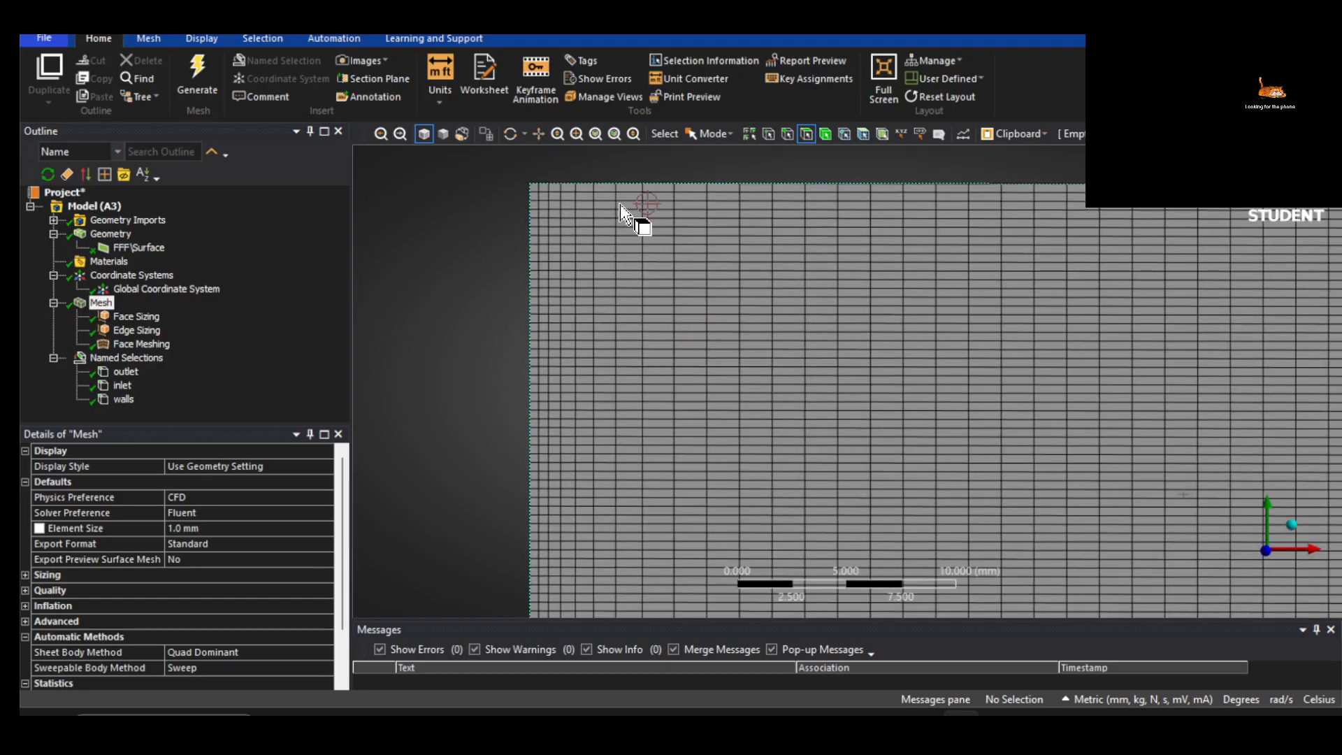
pyautogui.scroll(-4, 617, 212)
pyautogui.keyDown('ctrl'); pyautogui.moveTo(964, 341); pyautogui.dragTo(619, 374, button='middle'); pyautogui.keyUp('ctrl')
pyautogui.scroll(-1, 723, 359)
pyautogui.scroll(-1, 723, 359)
pyautogui.keyDown('ctrl'); pyautogui.moveTo(842, 341); pyautogui.dragTo(1197, 305, button='middle'); pyautogui.keyUp('ctrl')
pyautogui.scroll(7, 761, 338)
pyautogui.keyDown('ctrl'); pyautogui.moveTo(822, 289); pyautogui.dragTo(726, 419, button='middle'); pyautogui.keyUp('ctrl')
pyautogui.scroll(2, 737, 374)
pyautogui.scroll(-3, 705, 372)
pyautogui.keyDown('ctrl'); pyautogui.moveTo(730, 365); pyautogui.dragTo(702, 228, button='middle'); pyautogui.keyUp('ctrl')
pyautogui.keyDown('ctrl'); pyautogui.moveTo(709, 407); pyautogui.dragTo(712, 367, button='middle'); pyautogui.keyUp('ctrl')
pyautogui.scroll(2, 719, 371)
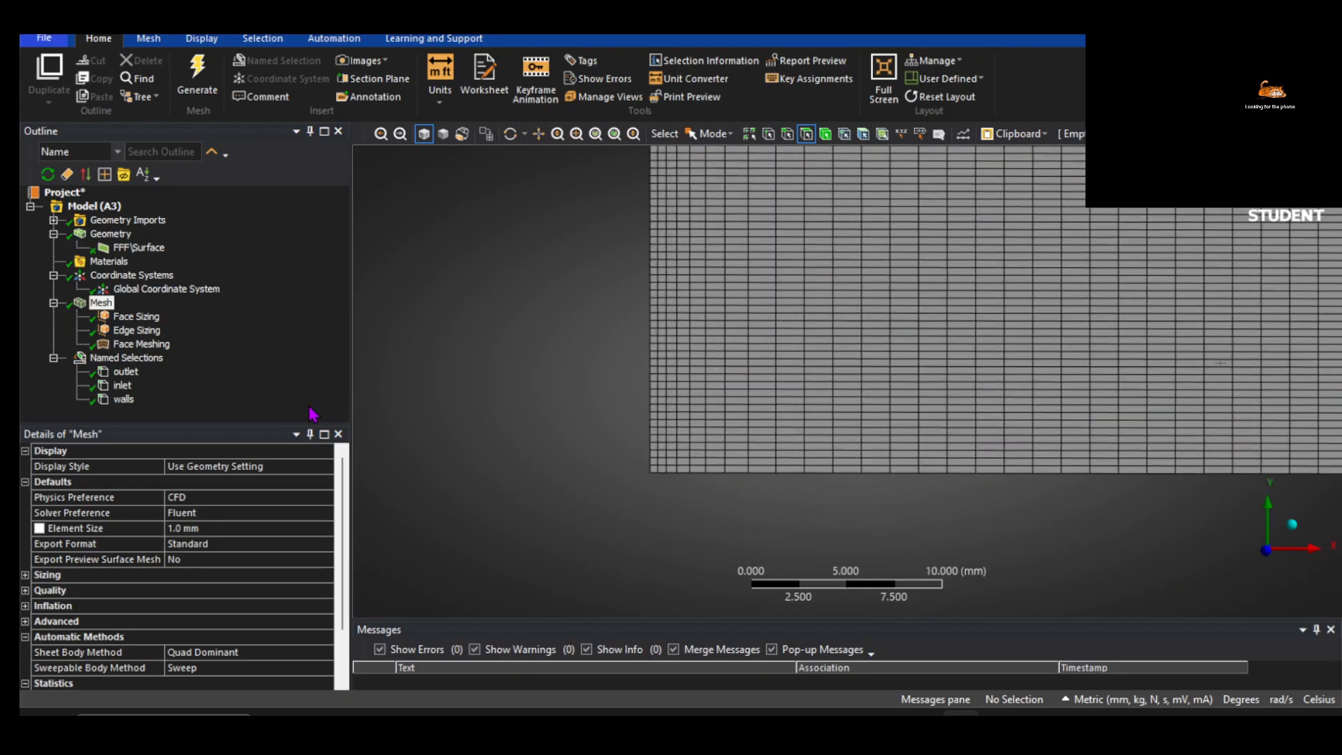
# Review the Bias Type options available for the Edge Sizing and display the mesh at the pipe's lower-left corner
pyautogui.click(137, 330)
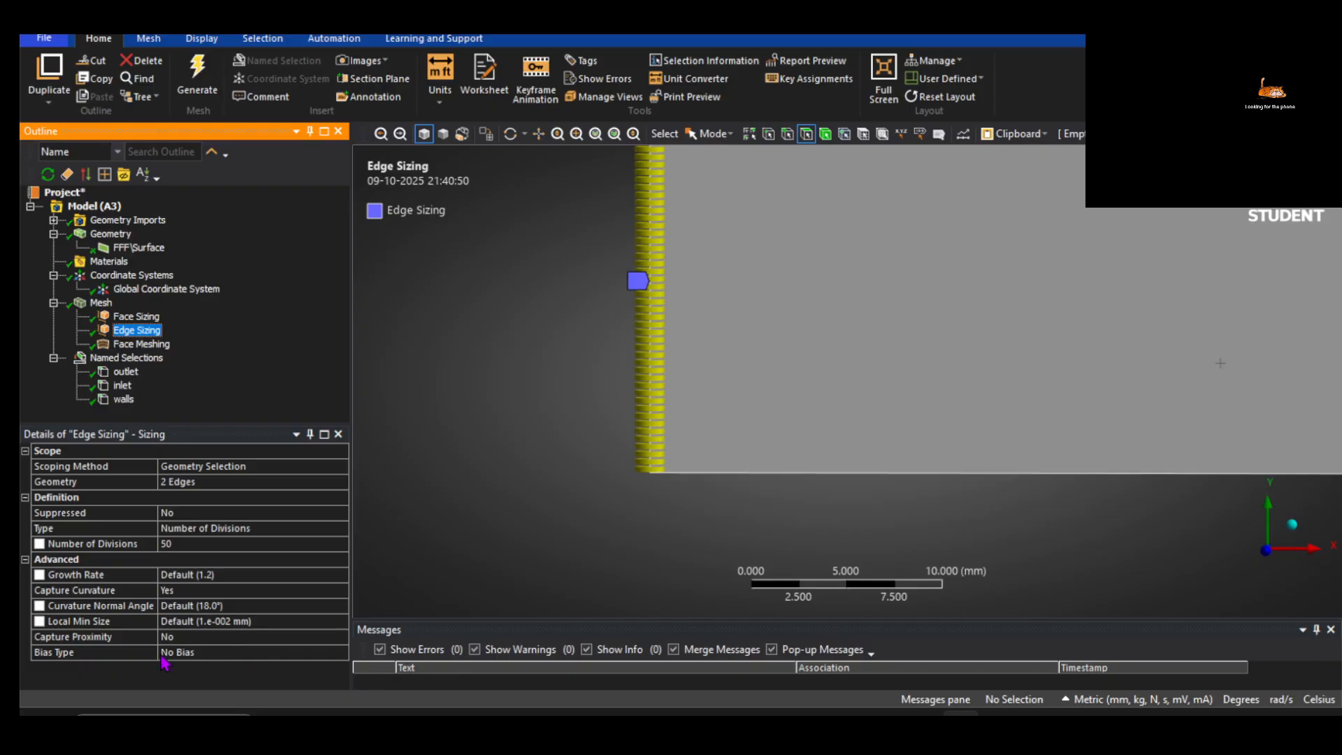
pyautogui.click(339, 653)
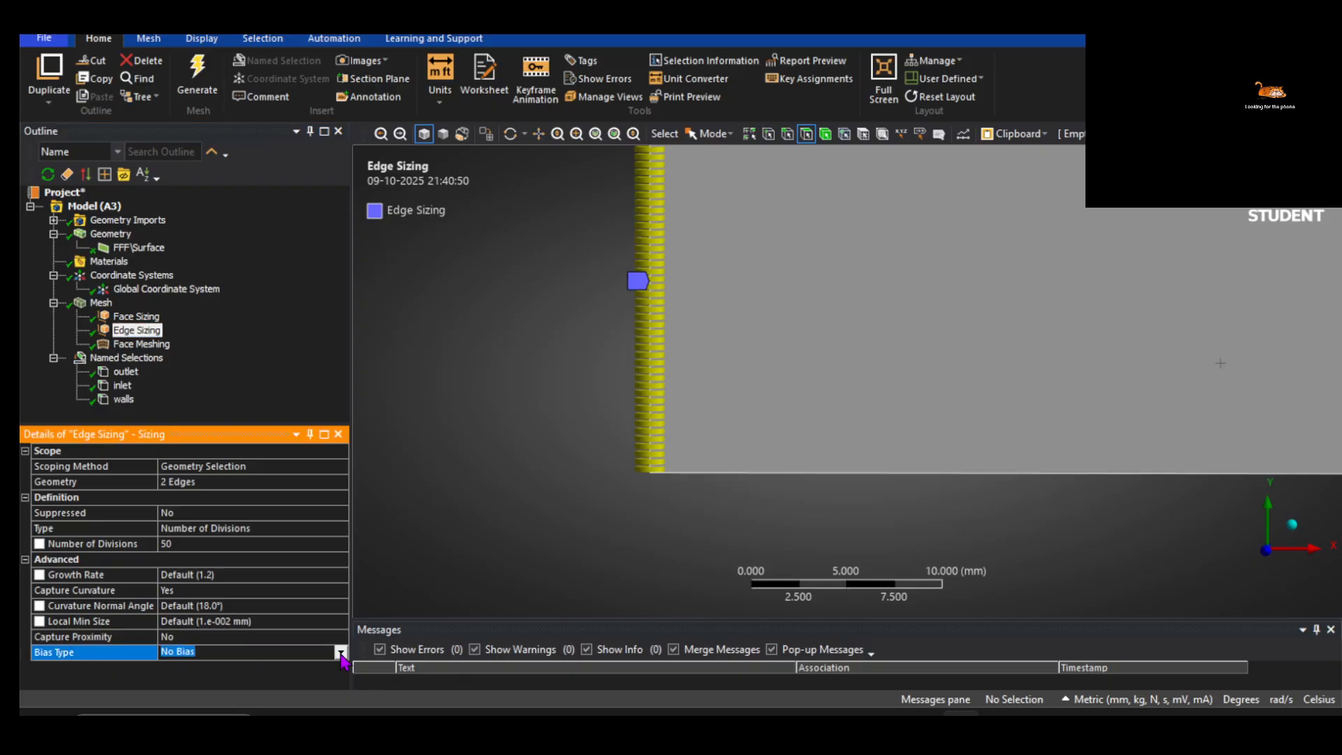
pyautogui.click(340, 653)
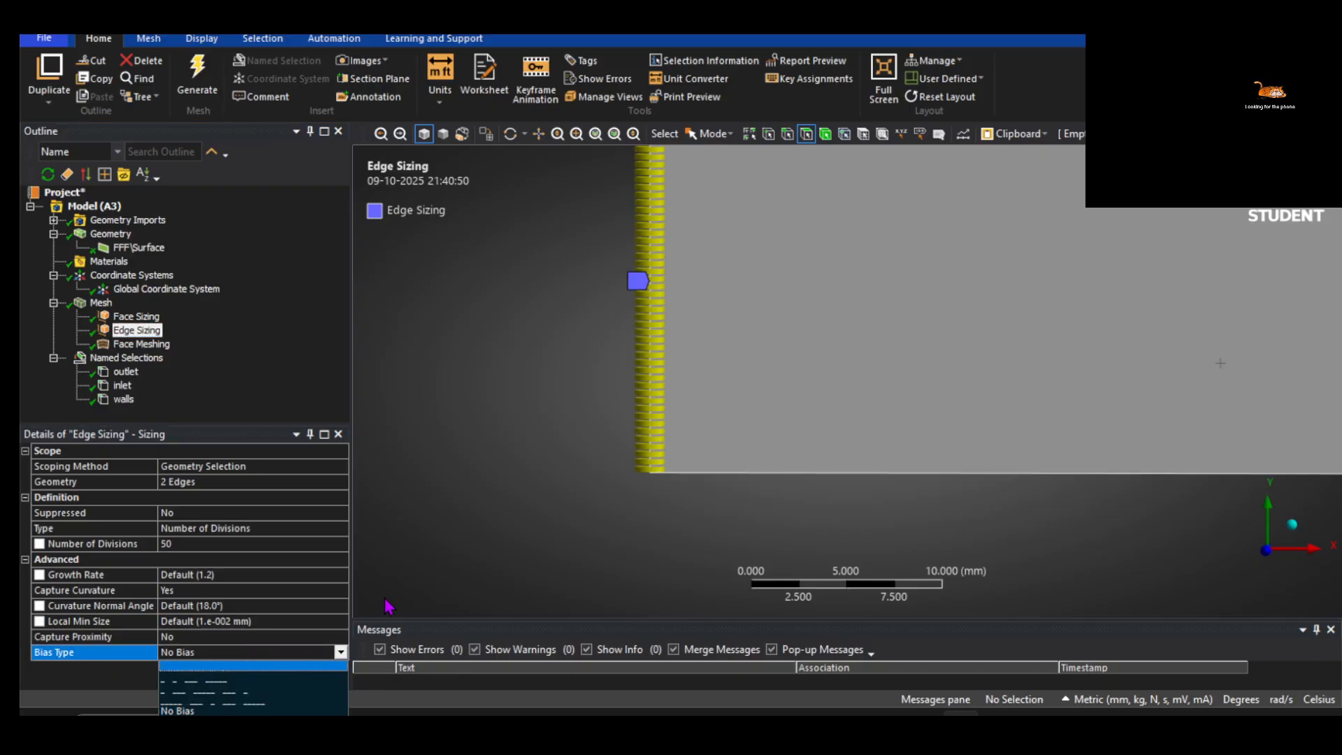
pyautogui.click(341, 652)
pyautogui.click(340, 652)
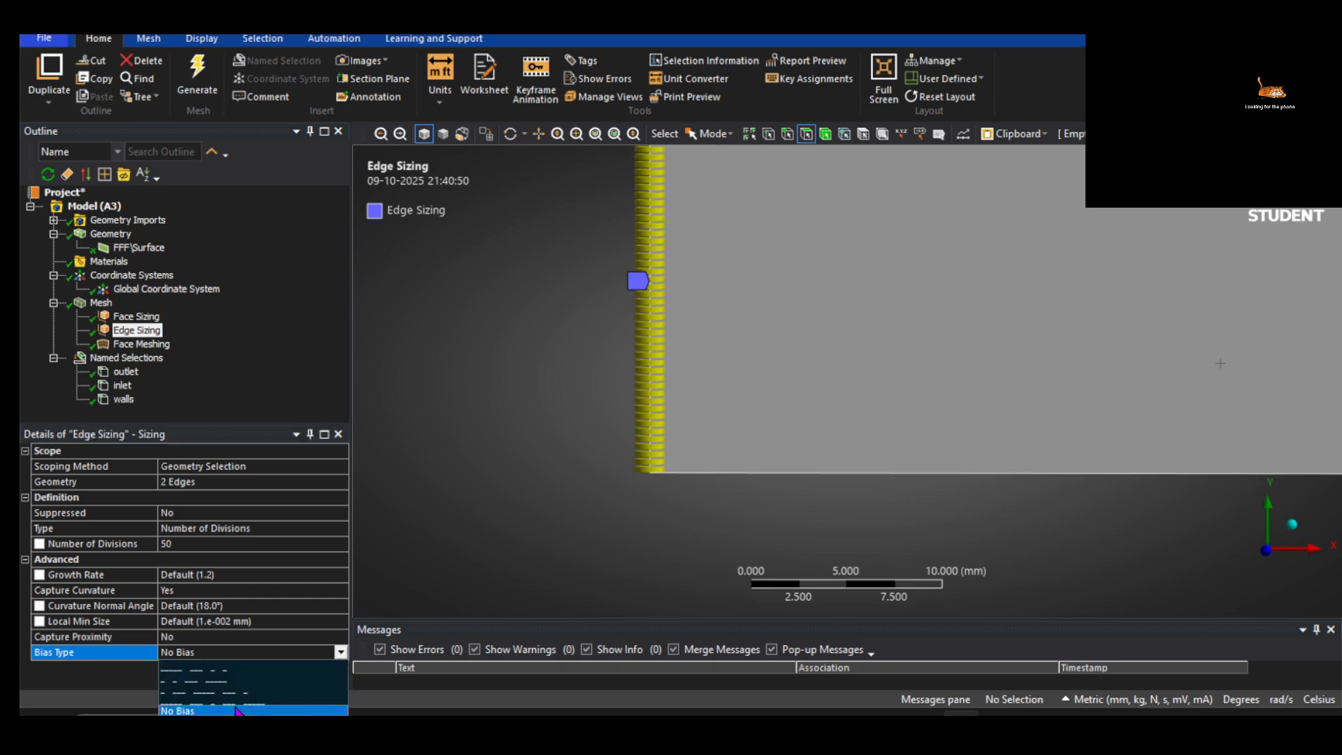
pyautogui.click(501, 478)
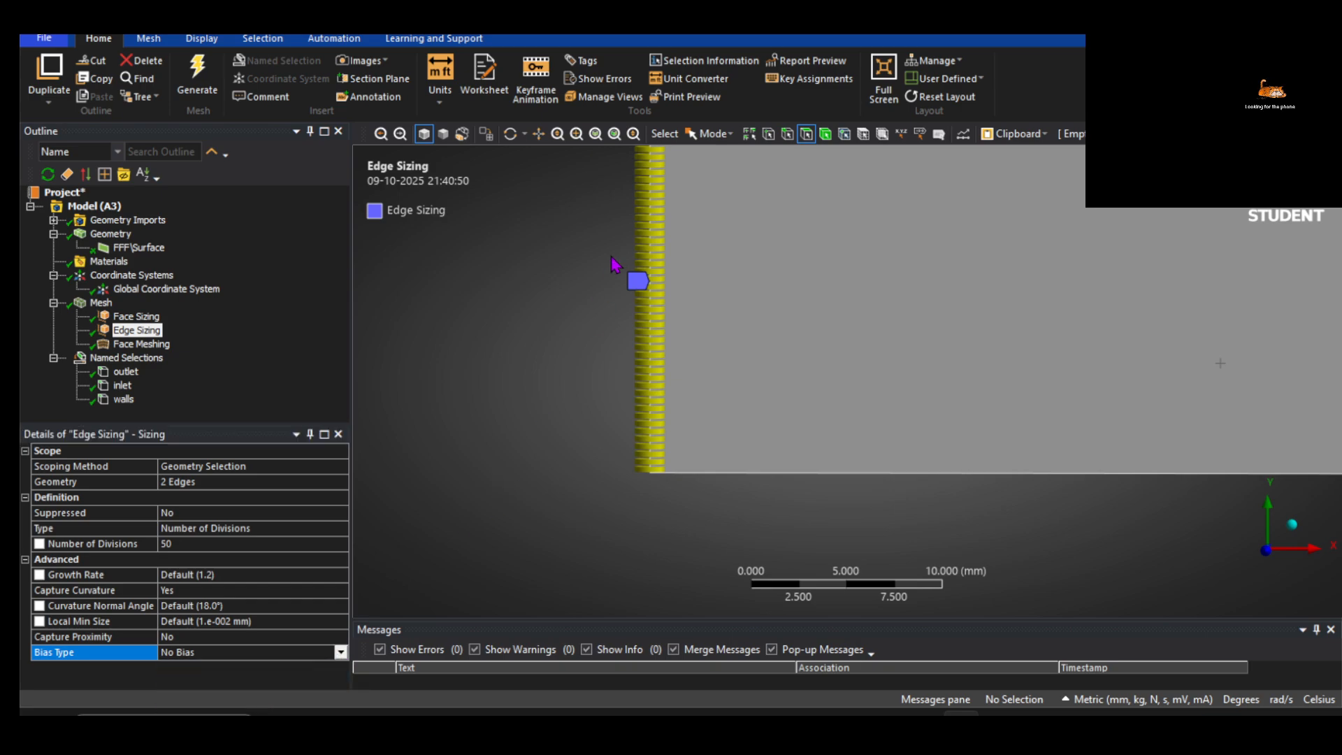
pyautogui.click(123, 305)
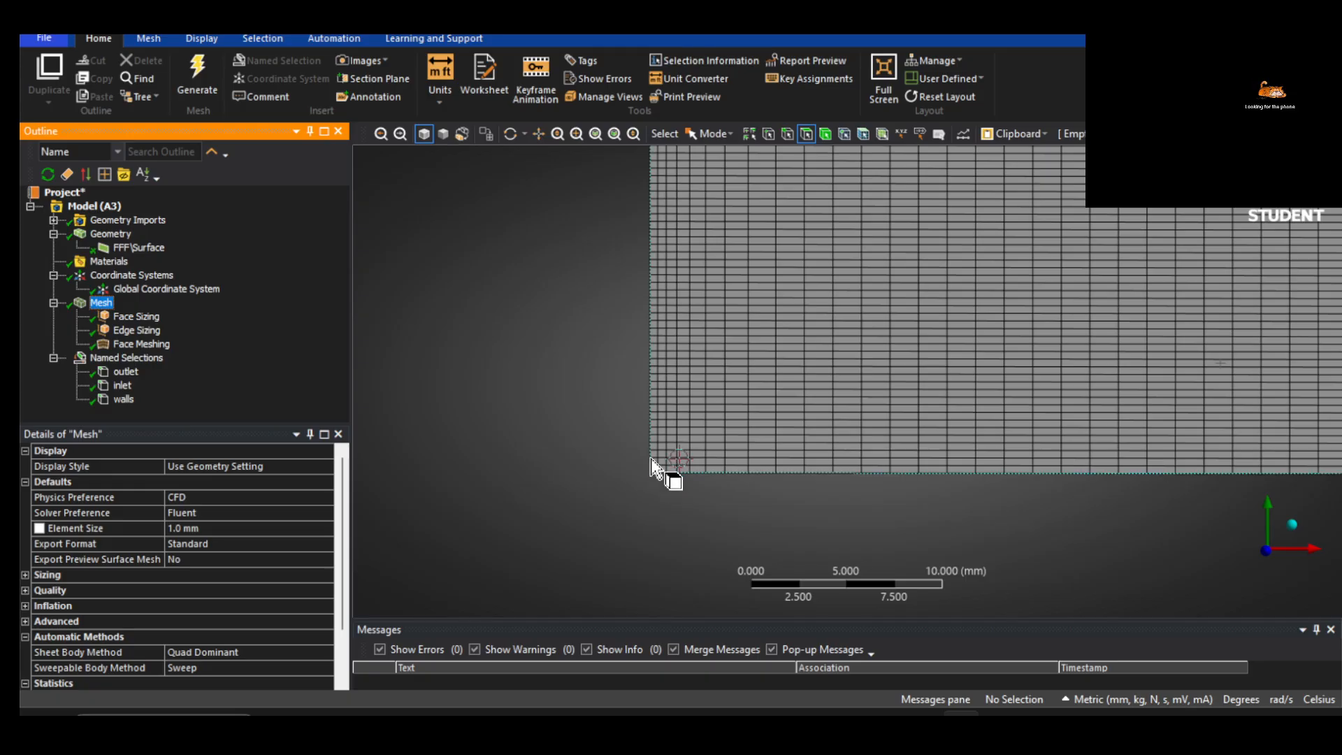
# Set the Edge Sizing's Bias Type to the long-to-short pattern with a Bias Factor of 2
pyautogui.click(135, 330)
pyautogui.click(335, 652)
pyautogui.click(340, 652)
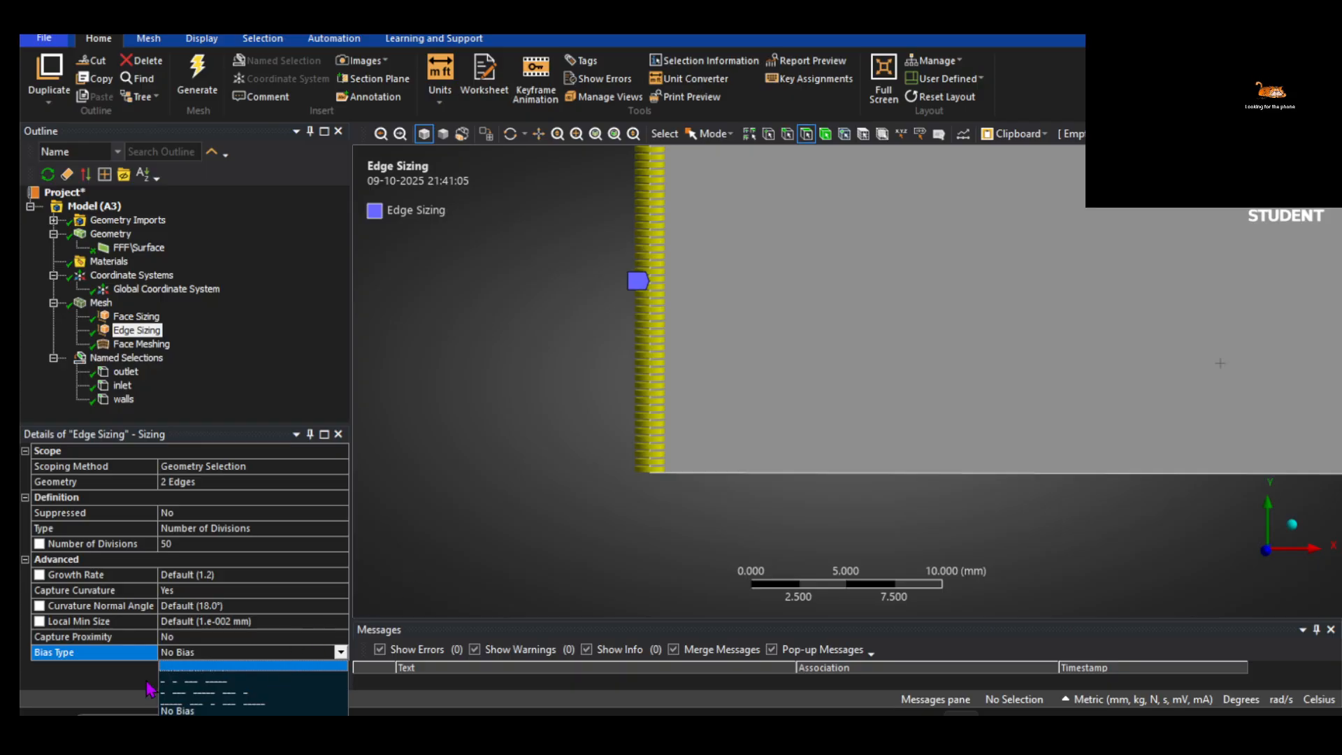
pyautogui.click(186, 667)
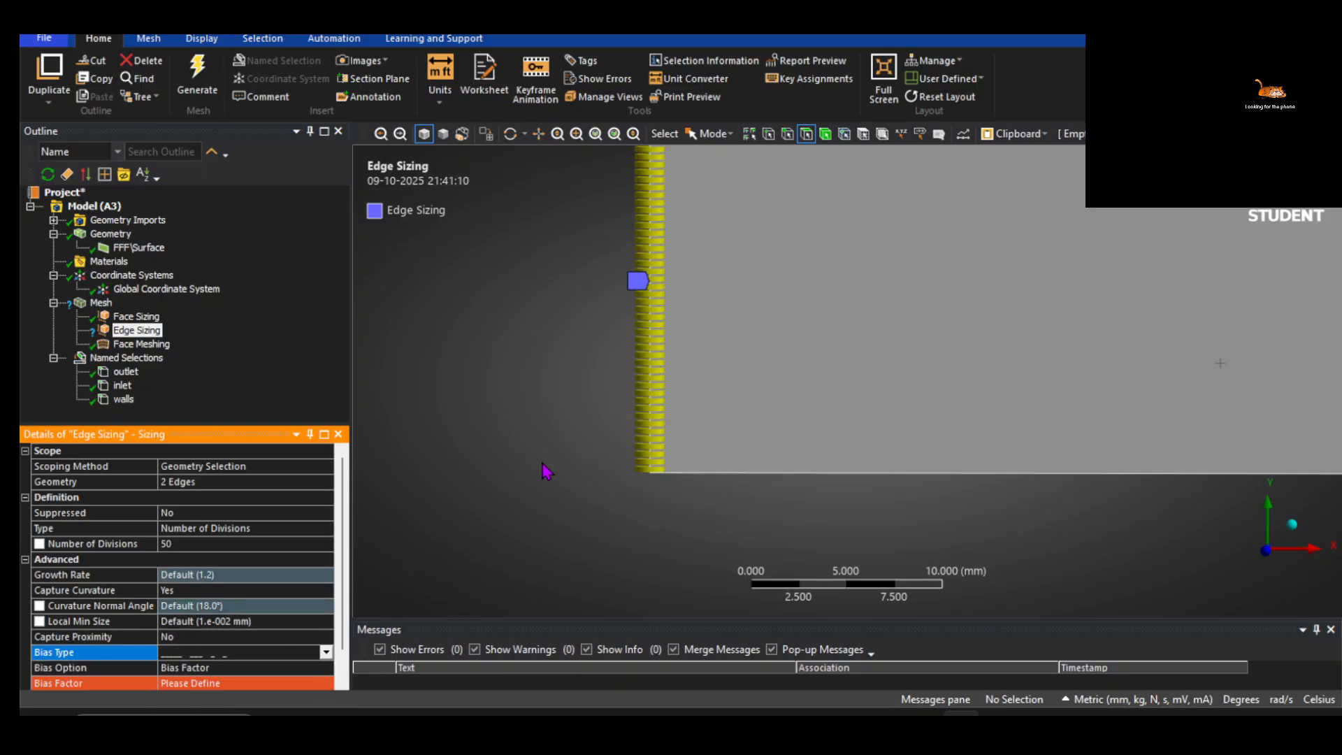
pyautogui.scroll(-1, 232, 682)
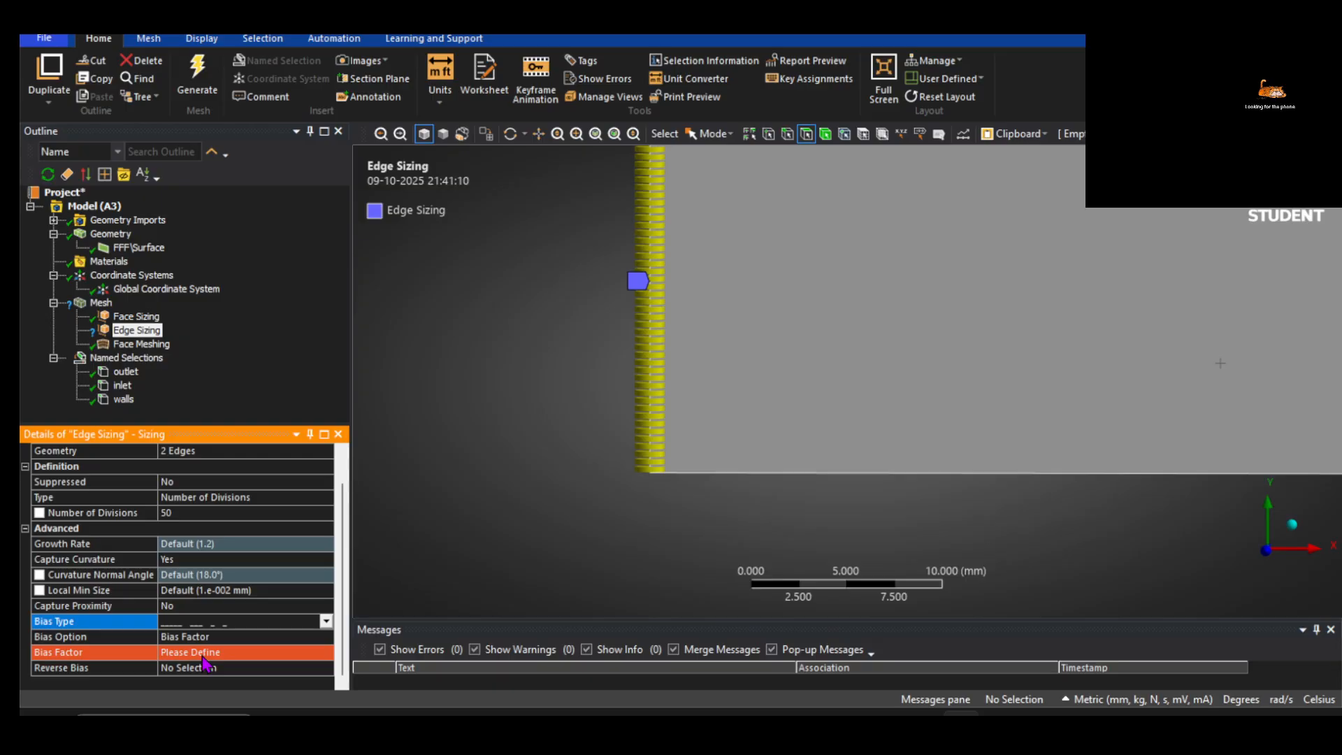
pyautogui.click(202, 652)
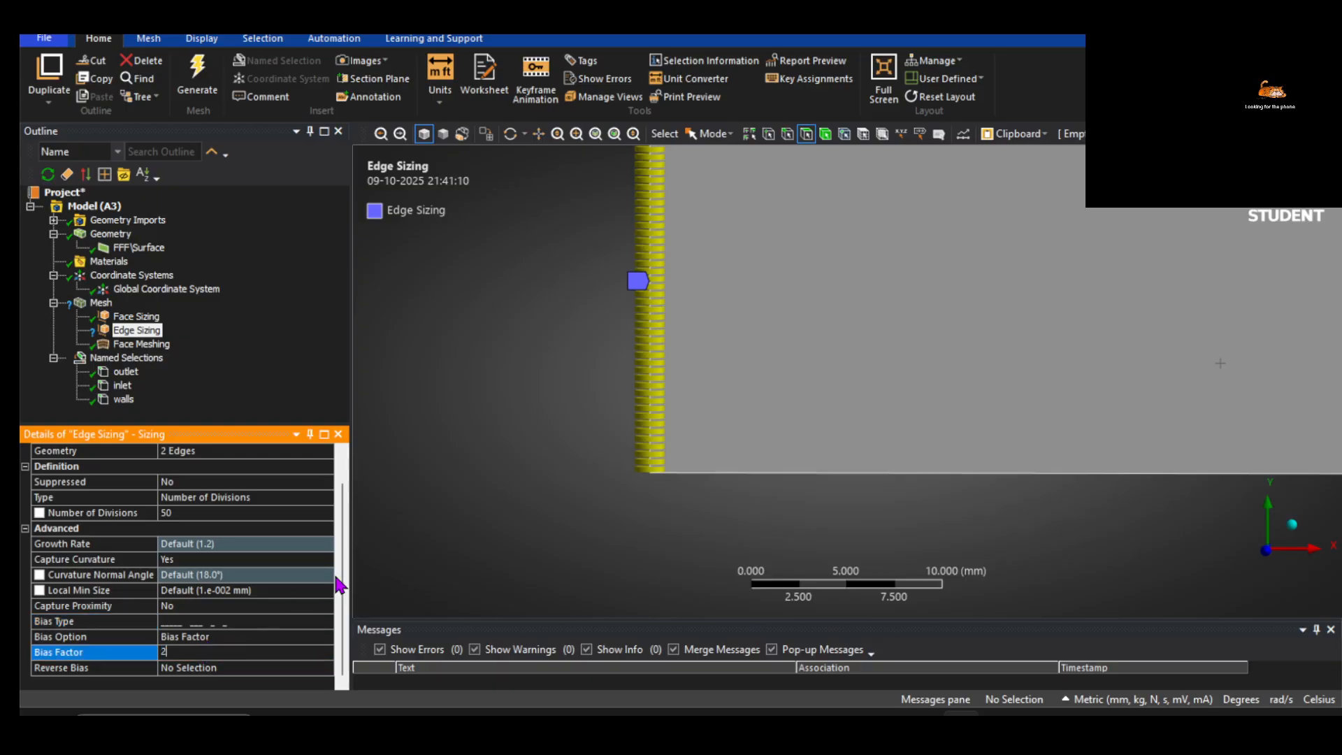
pyautogui.press('Return')
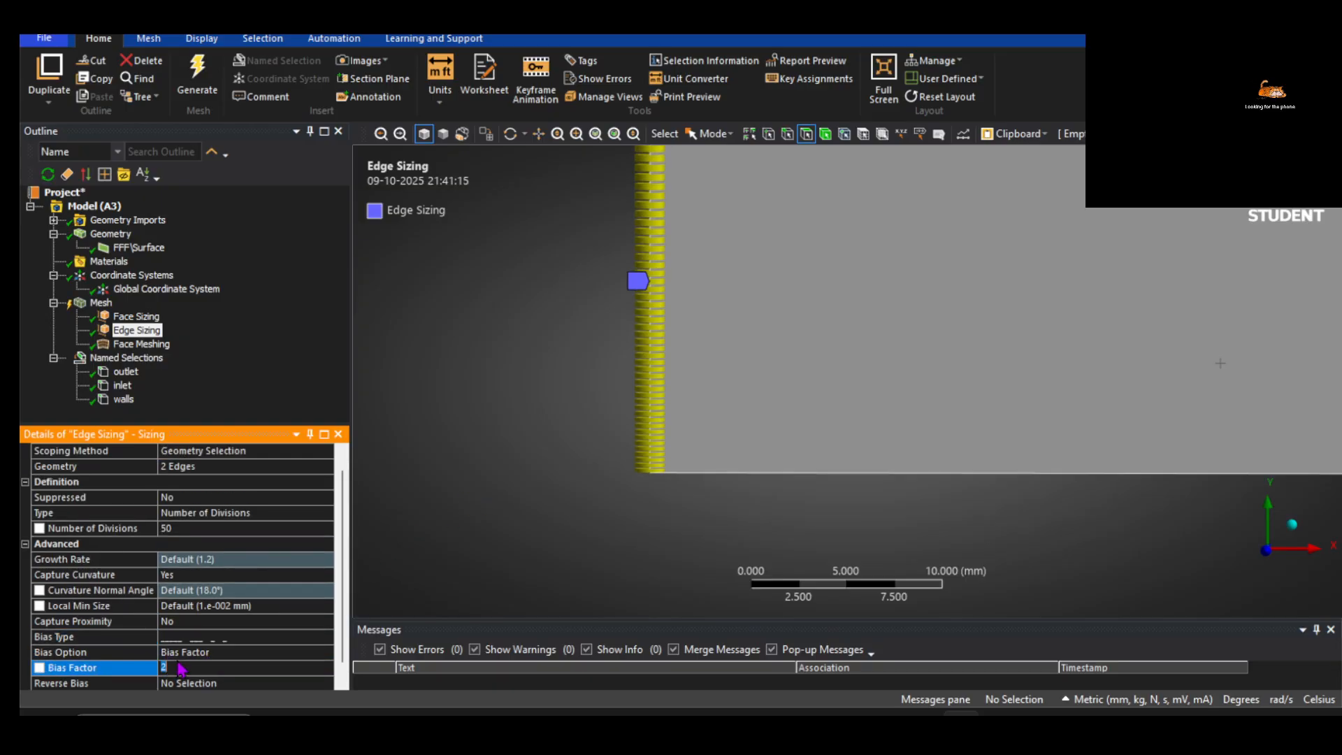
# Set the Edge Sizing's Bias Factor to 4 and examine the division spacing along the pipe's left edge
pyautogui.press('Return')
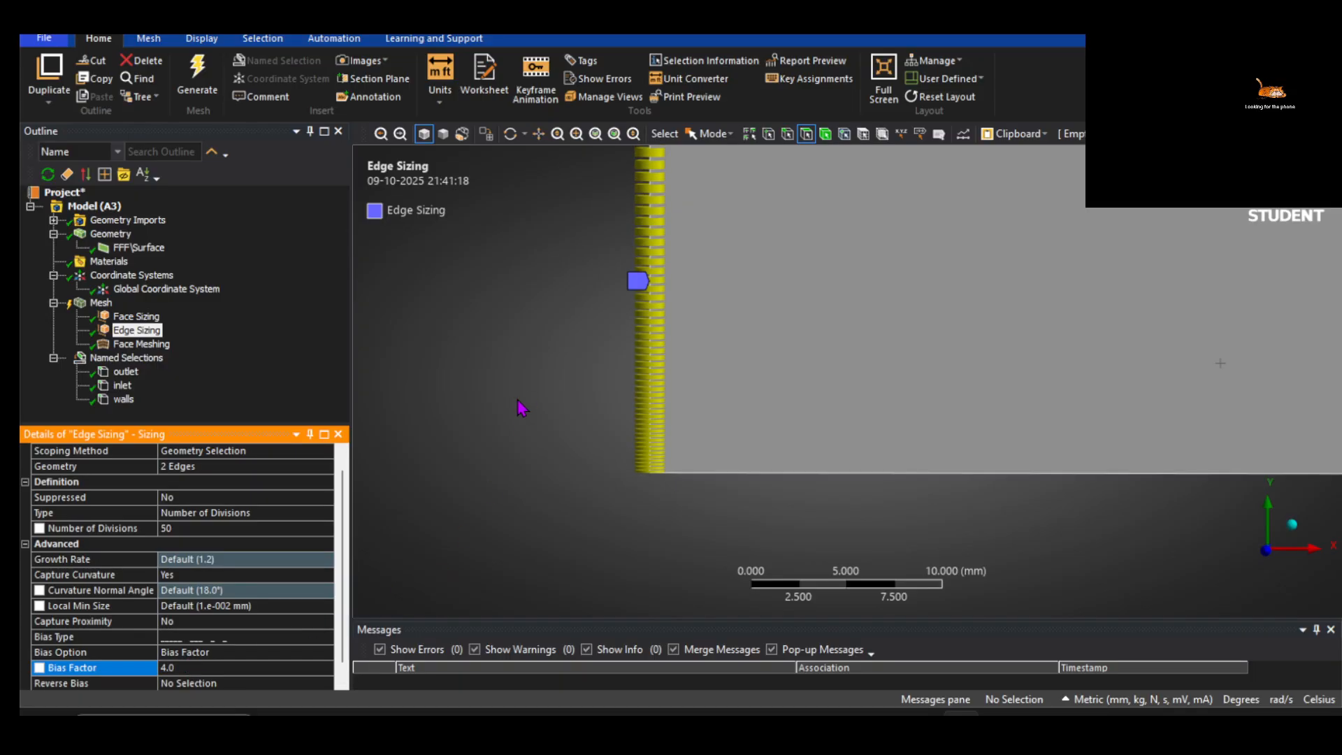
pyautogui.scroll(2, 518, 400)
pyautogui.scroll(-3, 517, 399)
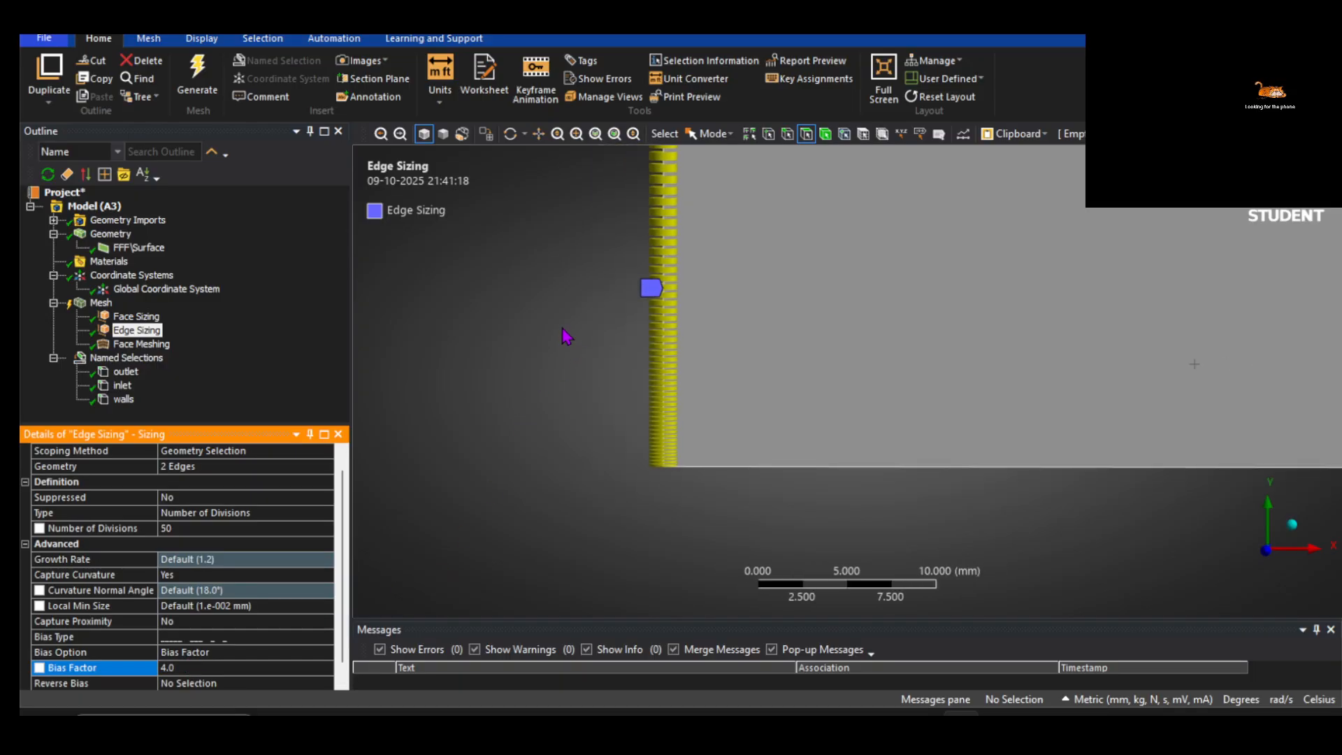
pyautogui.keyDown('ctrl'); pyautogui.moveTo(563, 328); pyautogui.dragTo(541, 415, button='middle'); pyautogui.keyUp('ctrl')
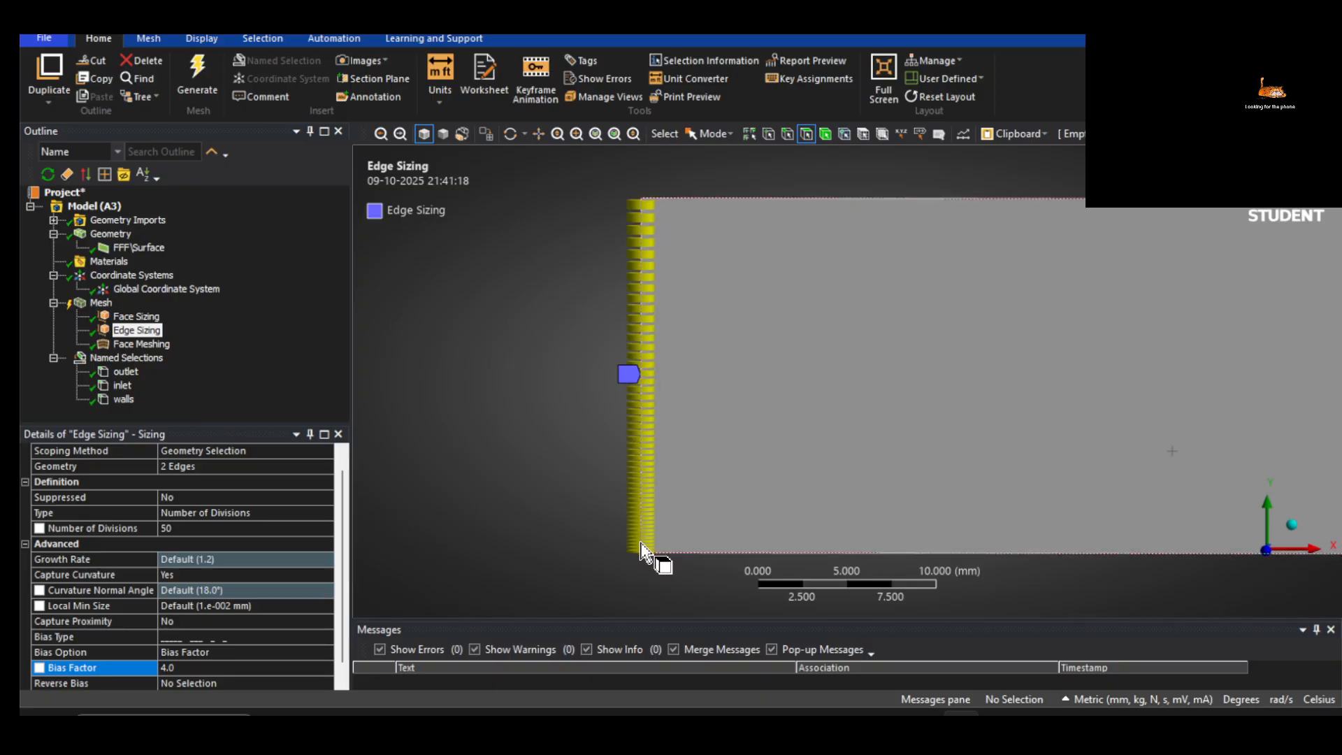
# Try the short-to-long Bias Type on the Edge Sizing, and switch it to the long-short-long pattern
pyautogui.scroll(-1, 290, 664)
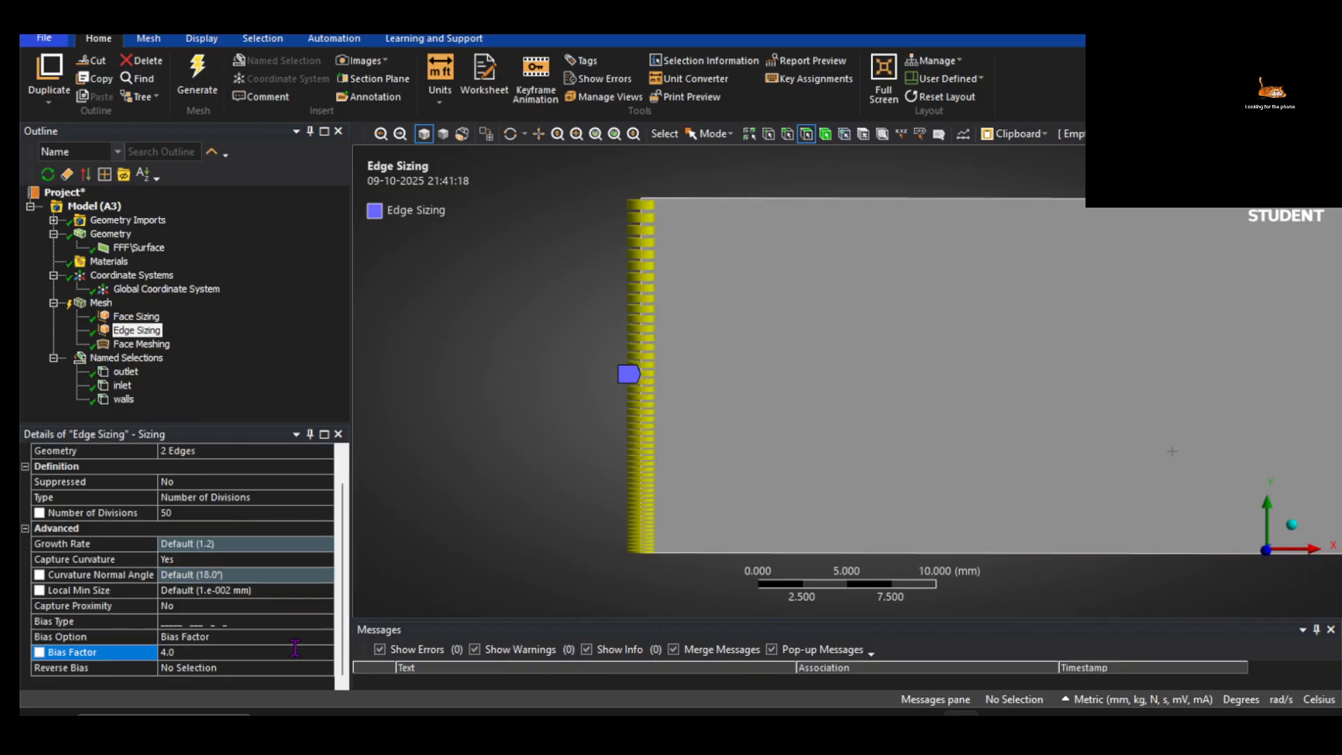
pyautogui.click(323, 621)
pyautogui.click(326, 621)
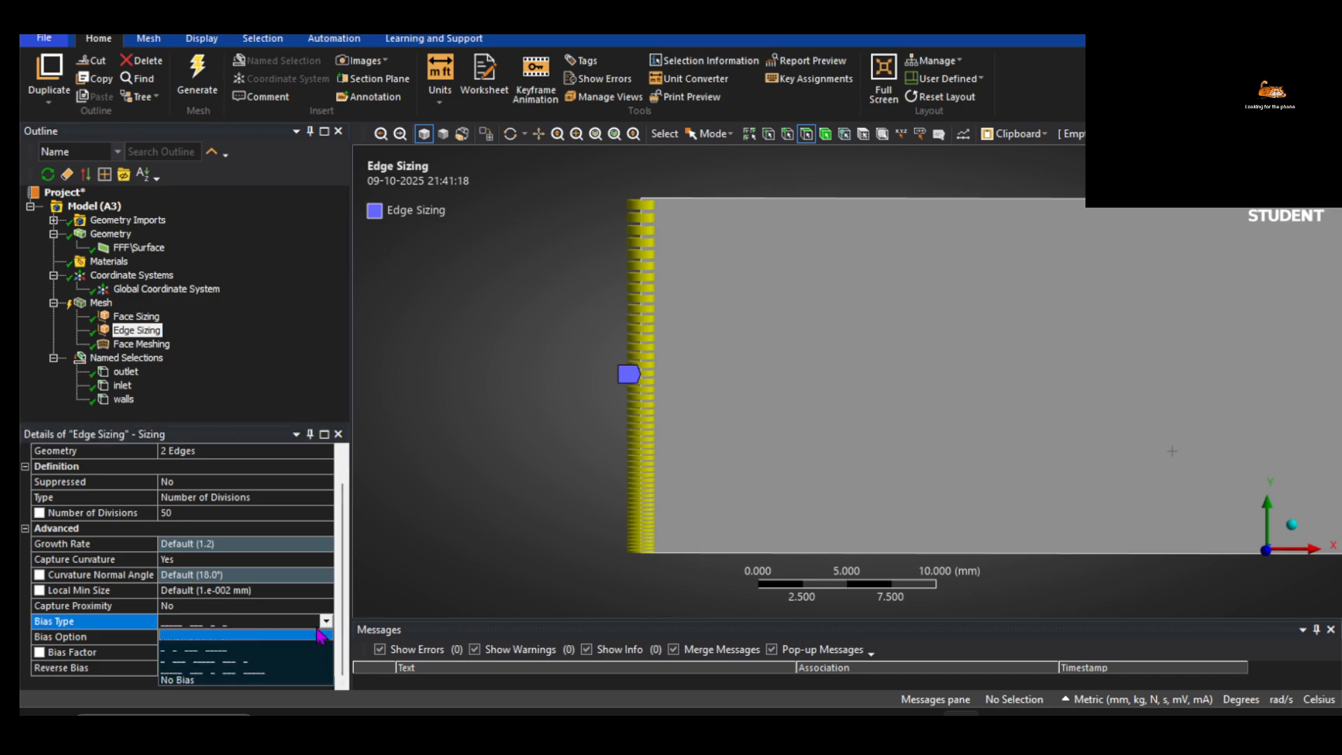
pyautogui.click(274, 646)
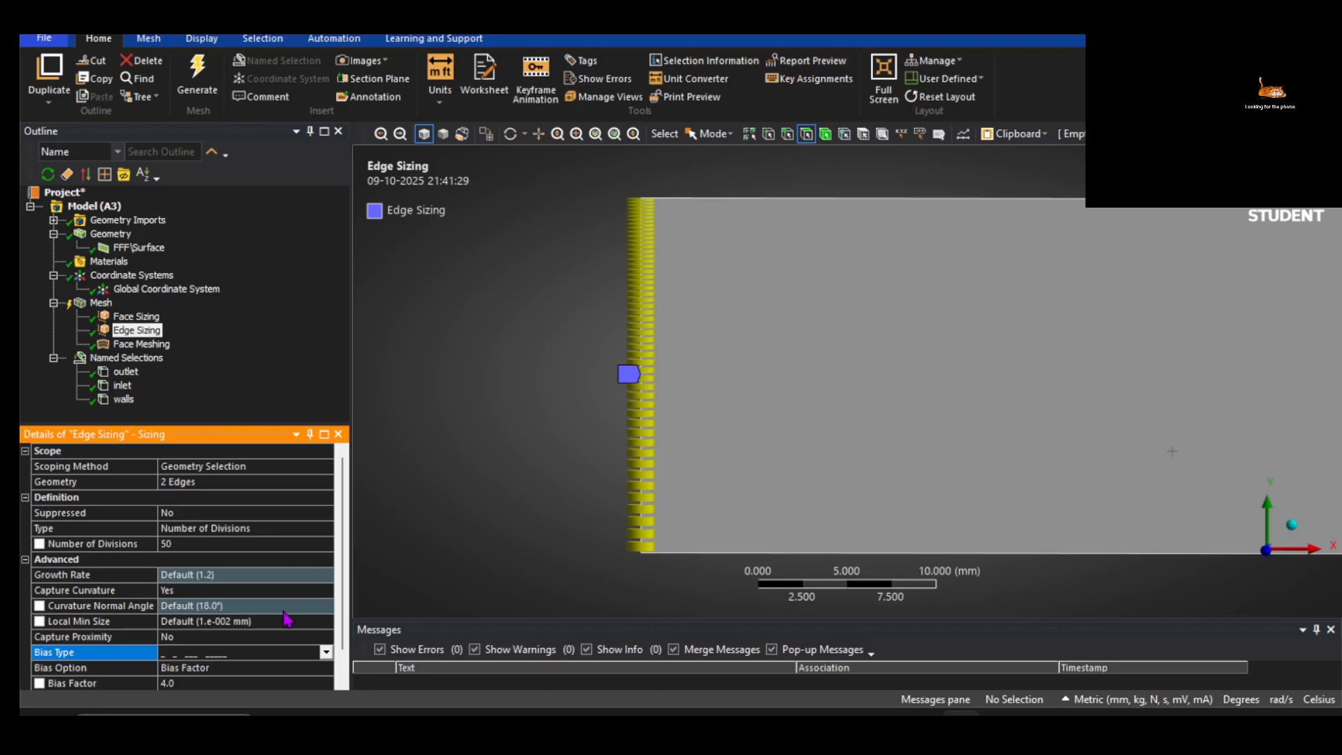
pyautogui.click(325, 653)
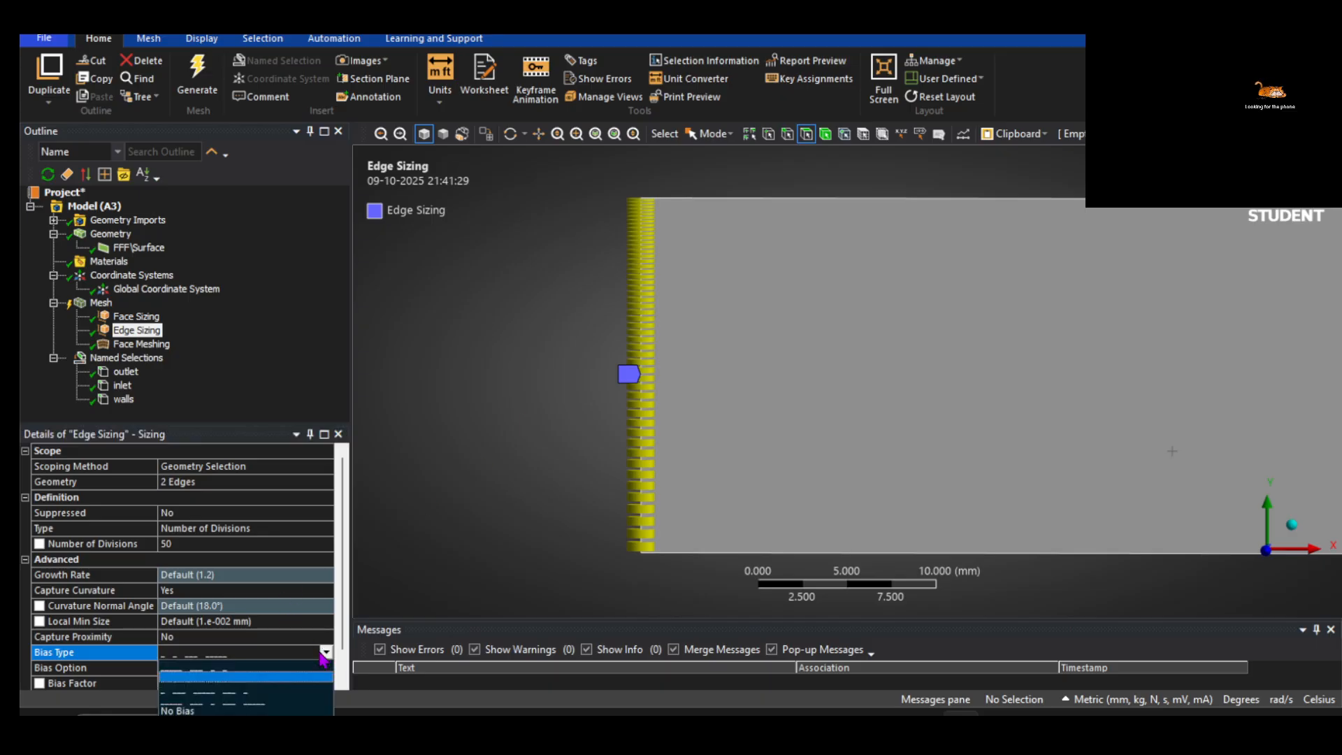
pyautogui.click(266, 707)
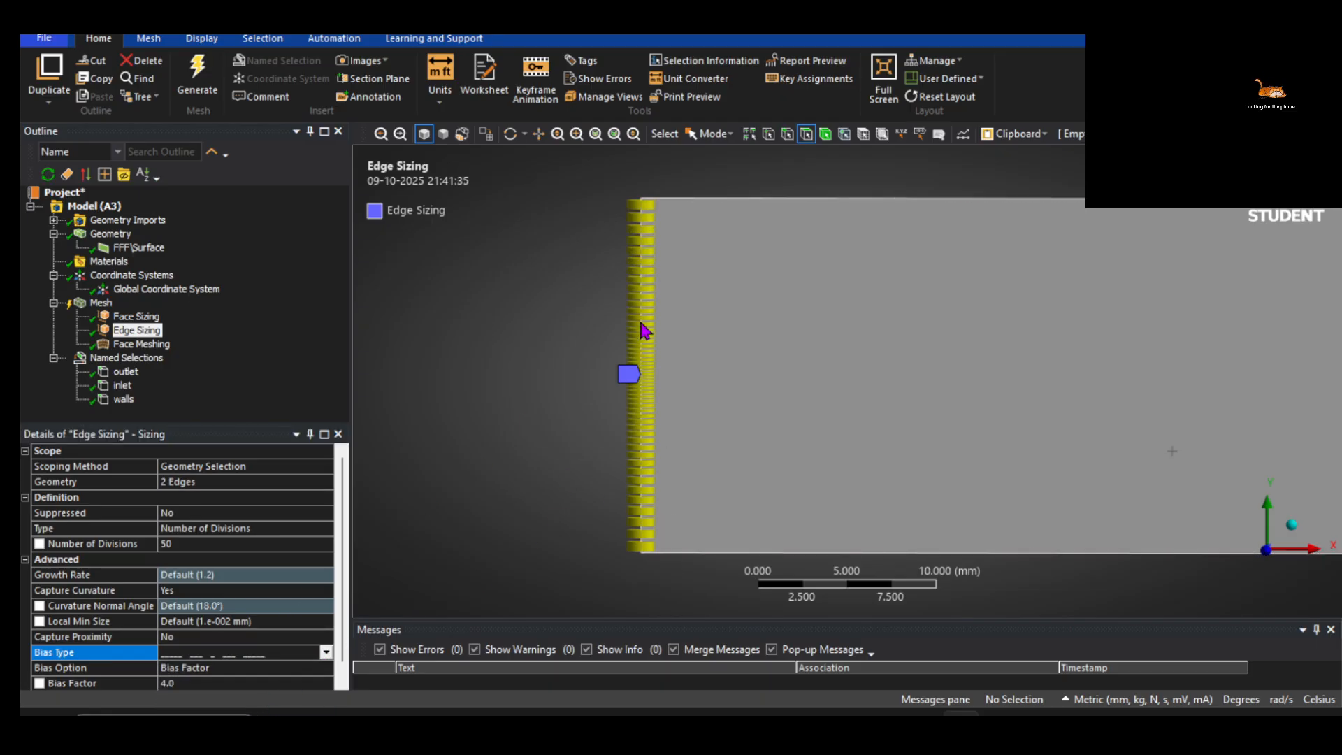
# Regenerate the mesh with the long-short-long bias and examine the element spacing between the walls and the pipe's centerline
pyautogui.click(209, 79)
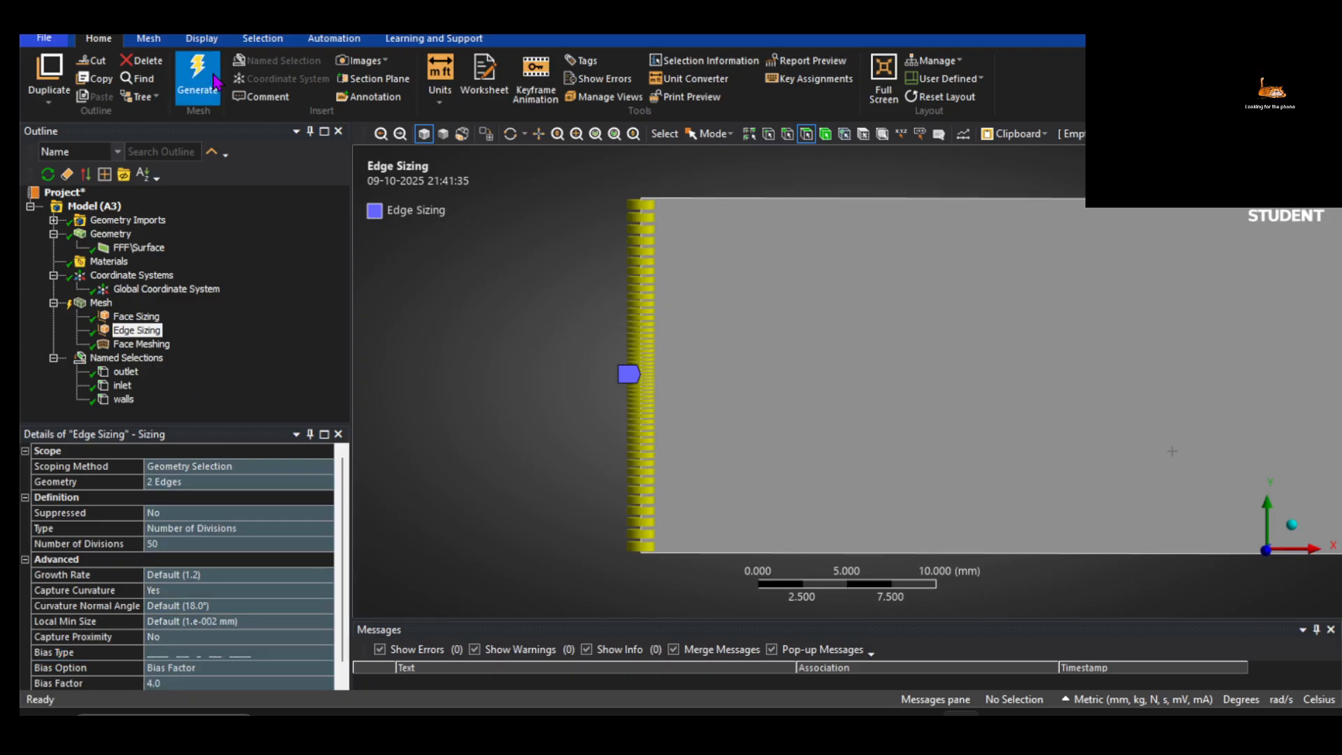
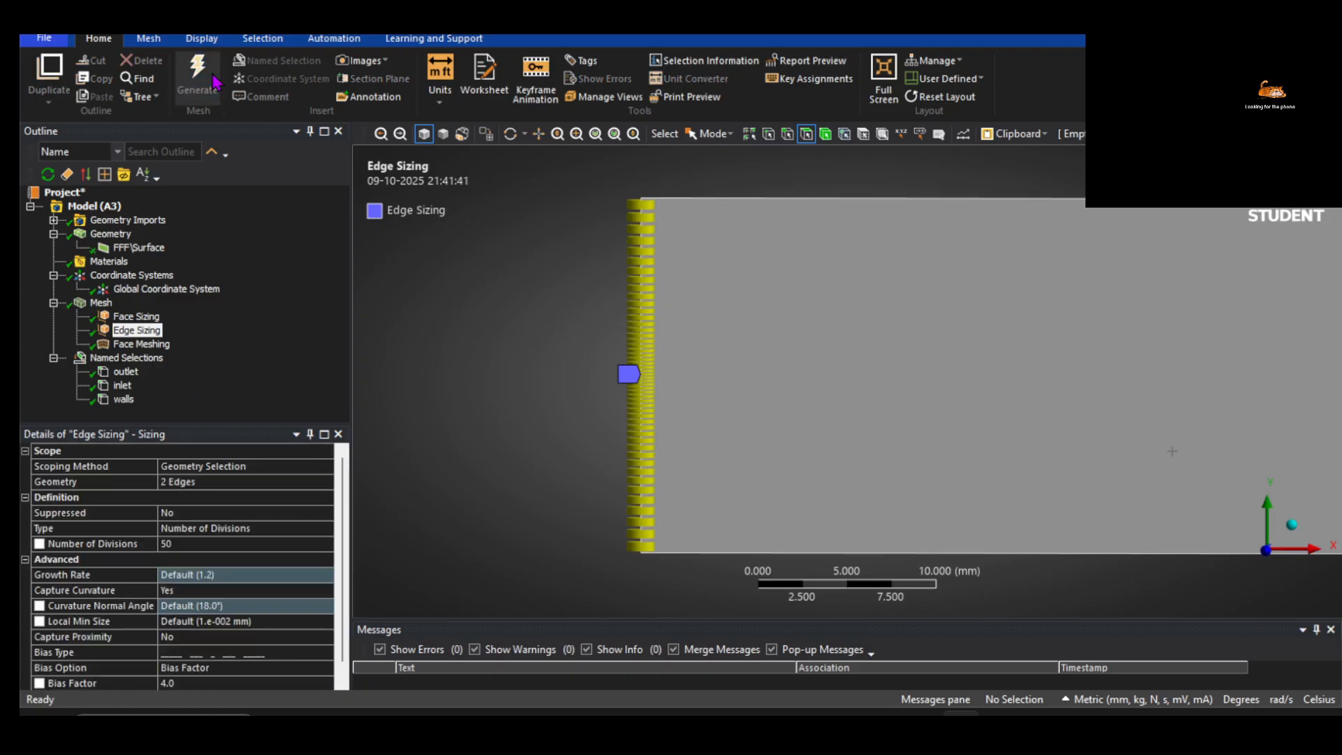
pyautogui.click(100, 302)
pyautogui.scroll(2, 663, 357)
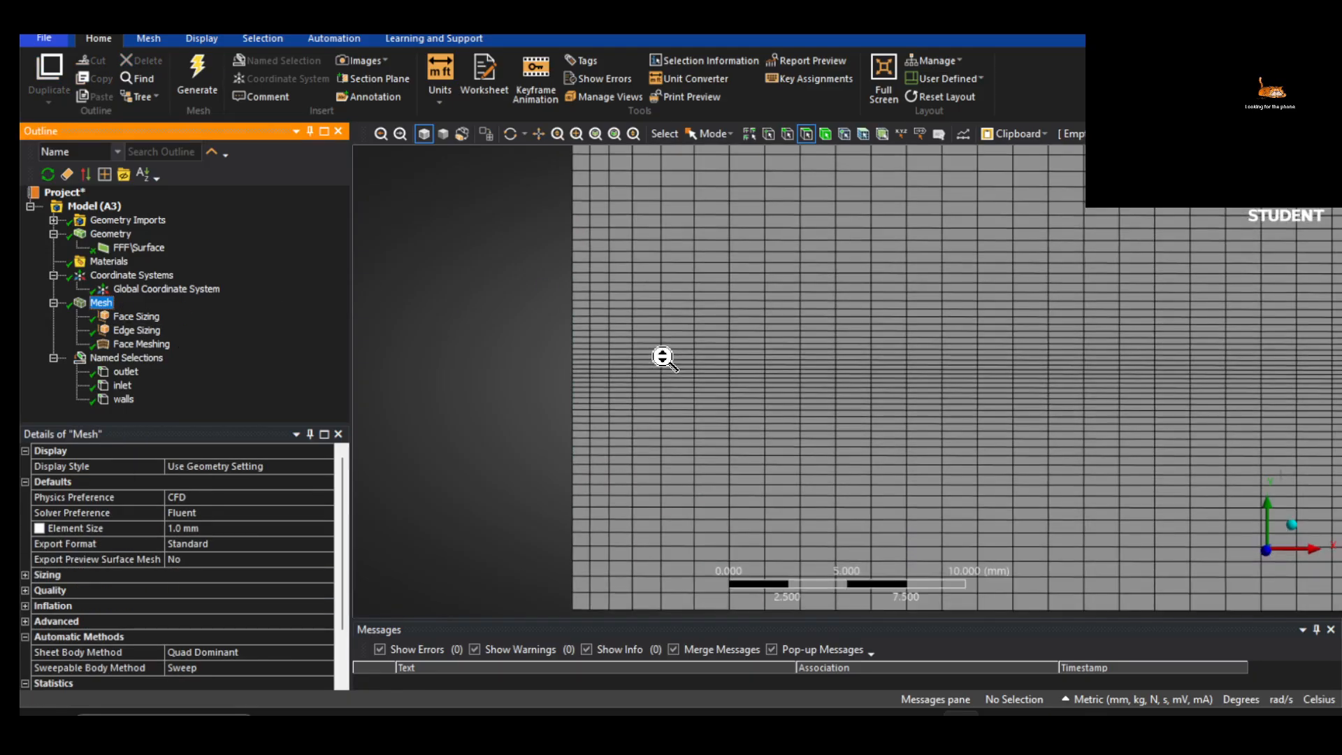
pyautogui.keyDown('ctrl'); pyautogui.moveTo(646, 293); pyautogui.dragTo(667, 351, button='middle'); pyautogui.keyUp('ctrl')
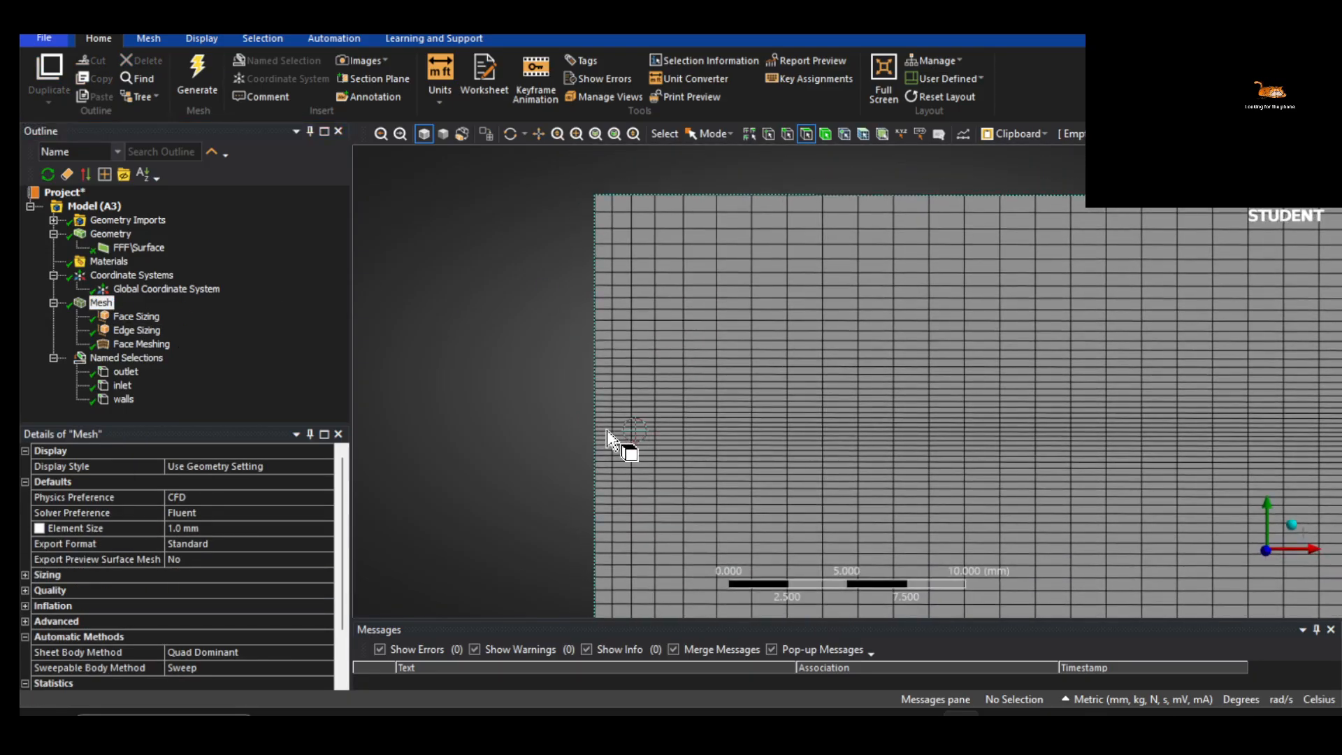
pyautogui.keyDown('ctrl'); pyautogui.moveTo(578, 409); pyautogui.dragTo(581, 364, button='middle'); pyautogui.keyUp('ctrl')
pyautogui.scroll(-2, 609, 477)
pyautogui.keyDown('ctrl'); pyautogui.moveTo(609, 478); pyautogui.dragTo(564, 481, button='middle'); pyautogui.keyUp('ctrl')
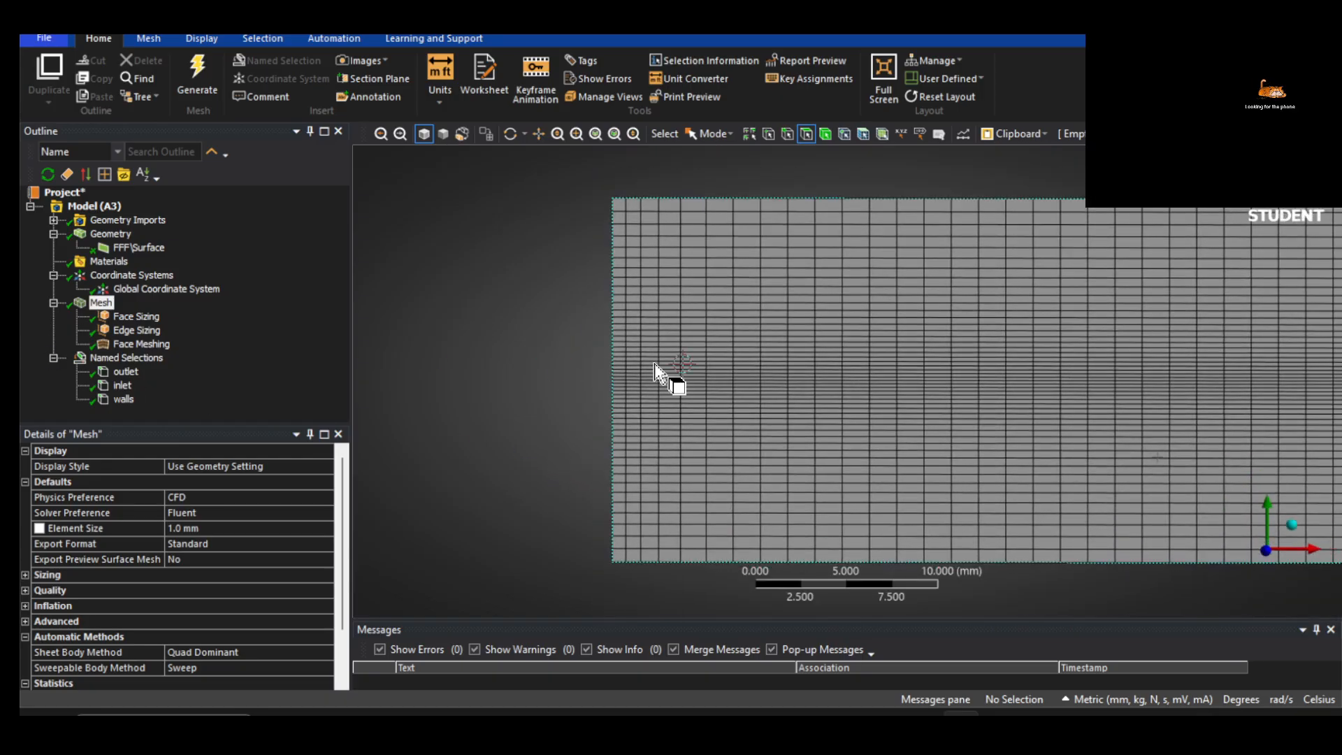
# Set the Edge Sizing's Bias Type to No Bias, regenerate the mesh and display it along the pipe
pyautogui.click(137, 330)
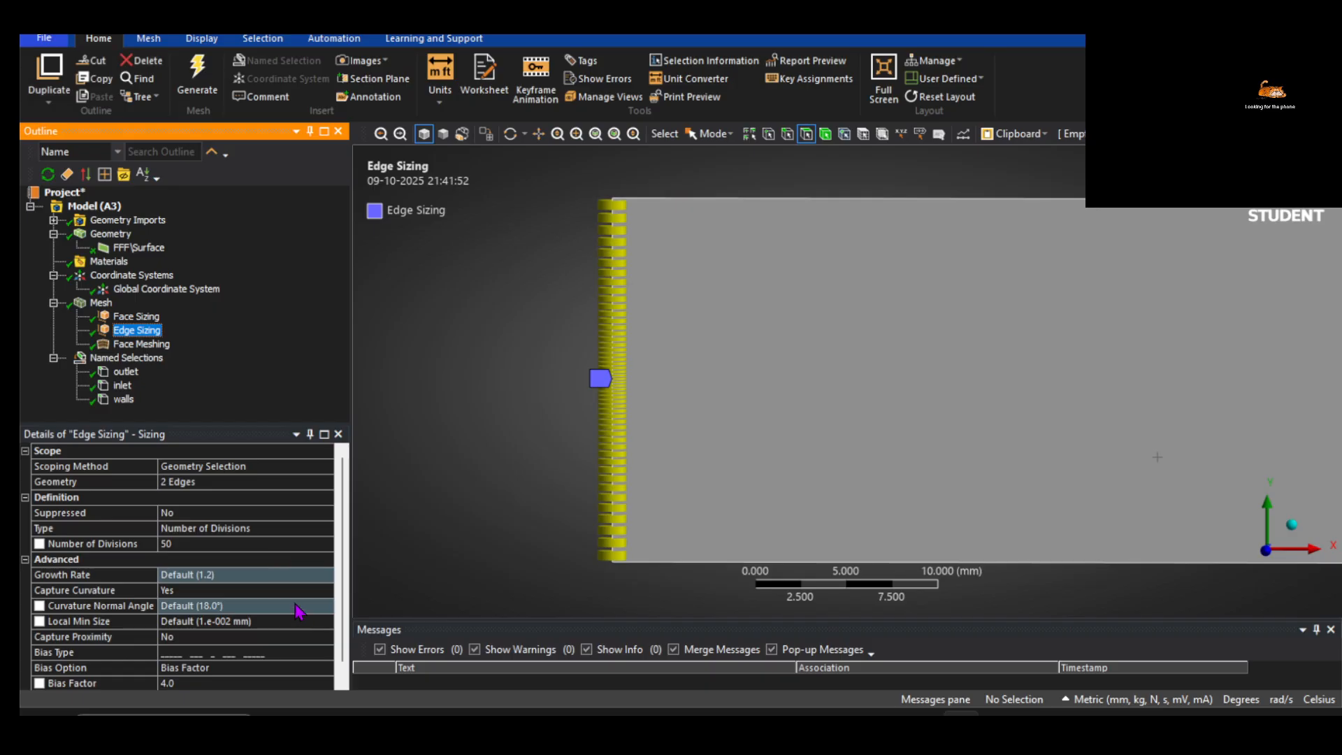
pyautogui.scroll(-1, 299, 612)
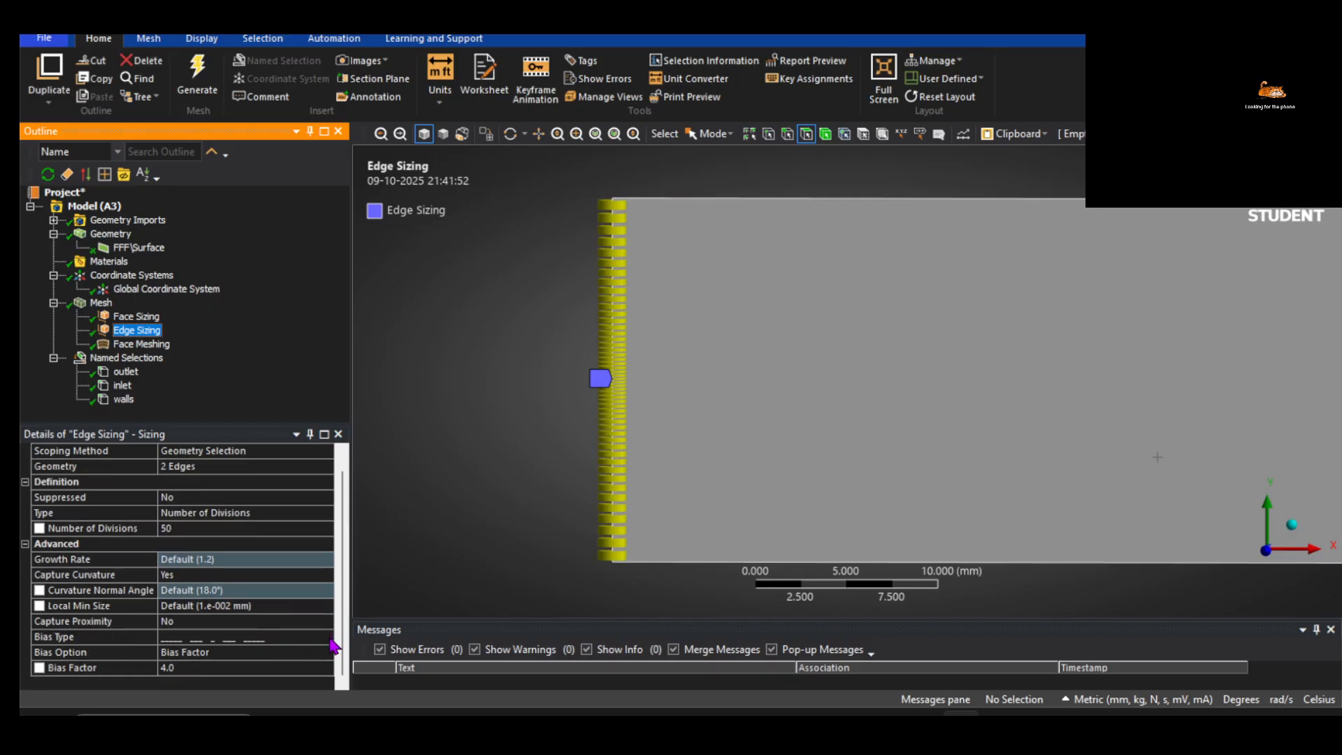
pyautogui.click(326, 637)
pyautogui.click(326, 637)
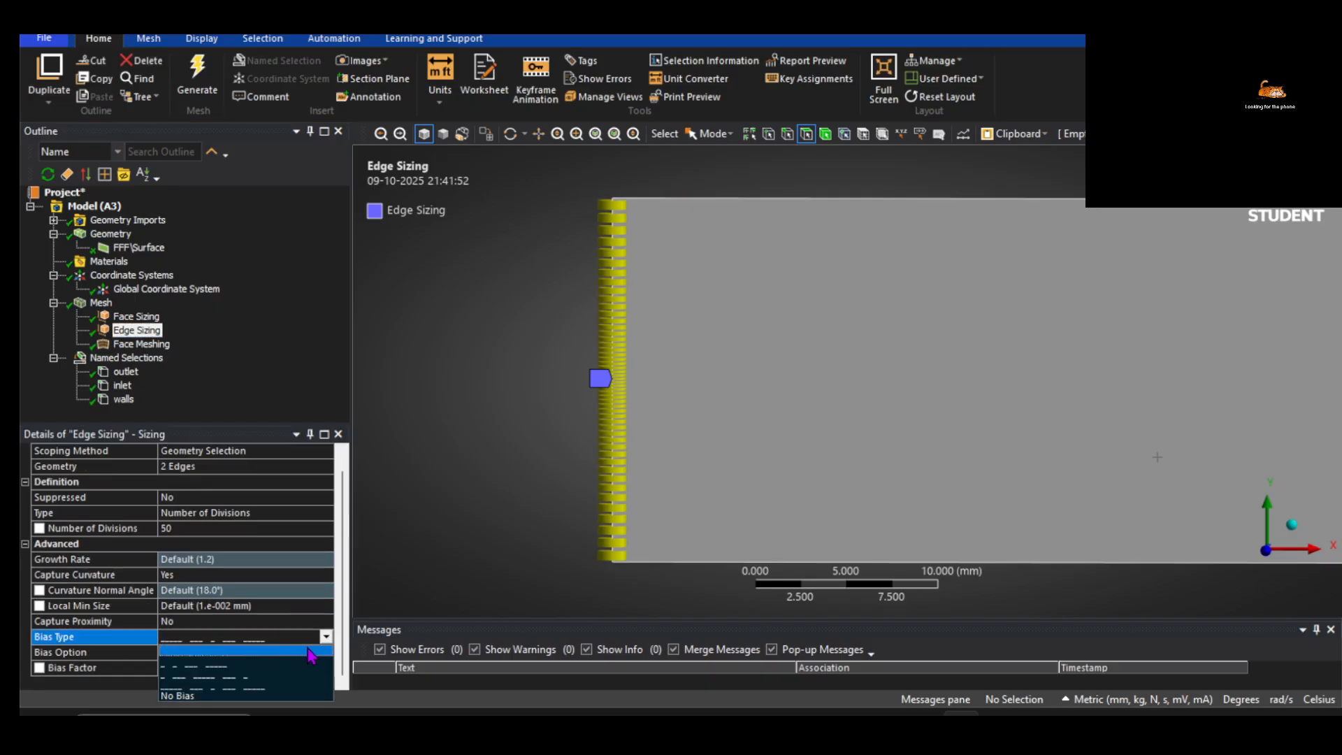
pyautogui.click(249, 696)
pyautogui.click(518, 493)
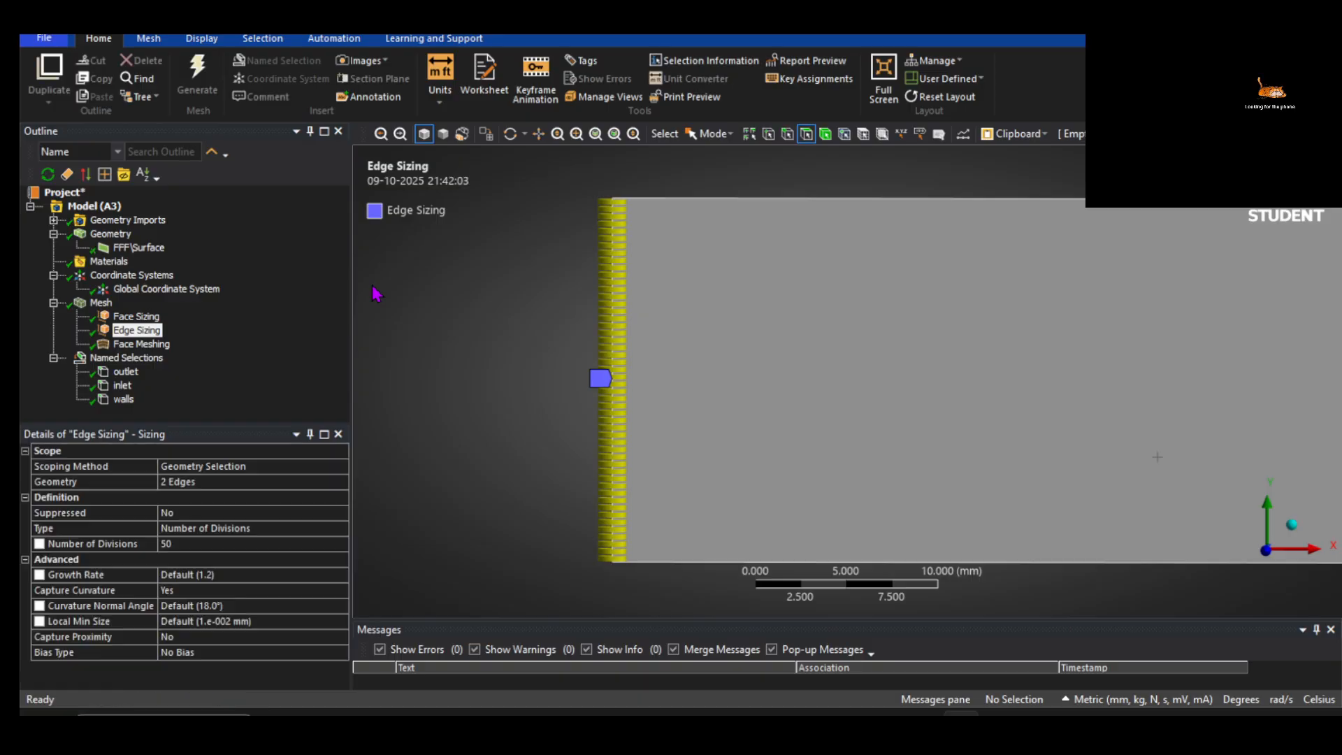
pyautogui.scroll(-3, 749, 402)
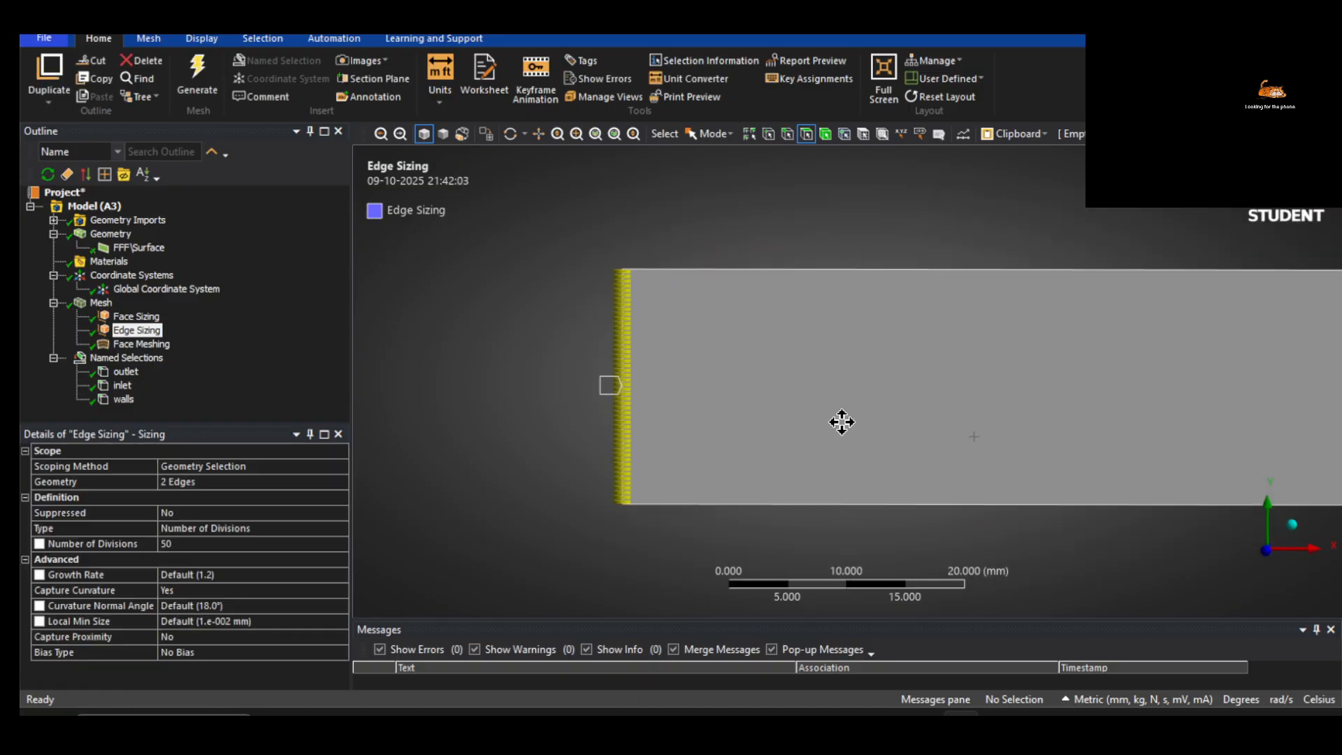
pyautogui.click(100, 302)
pyautogui.scroll(-1, 946, 395)
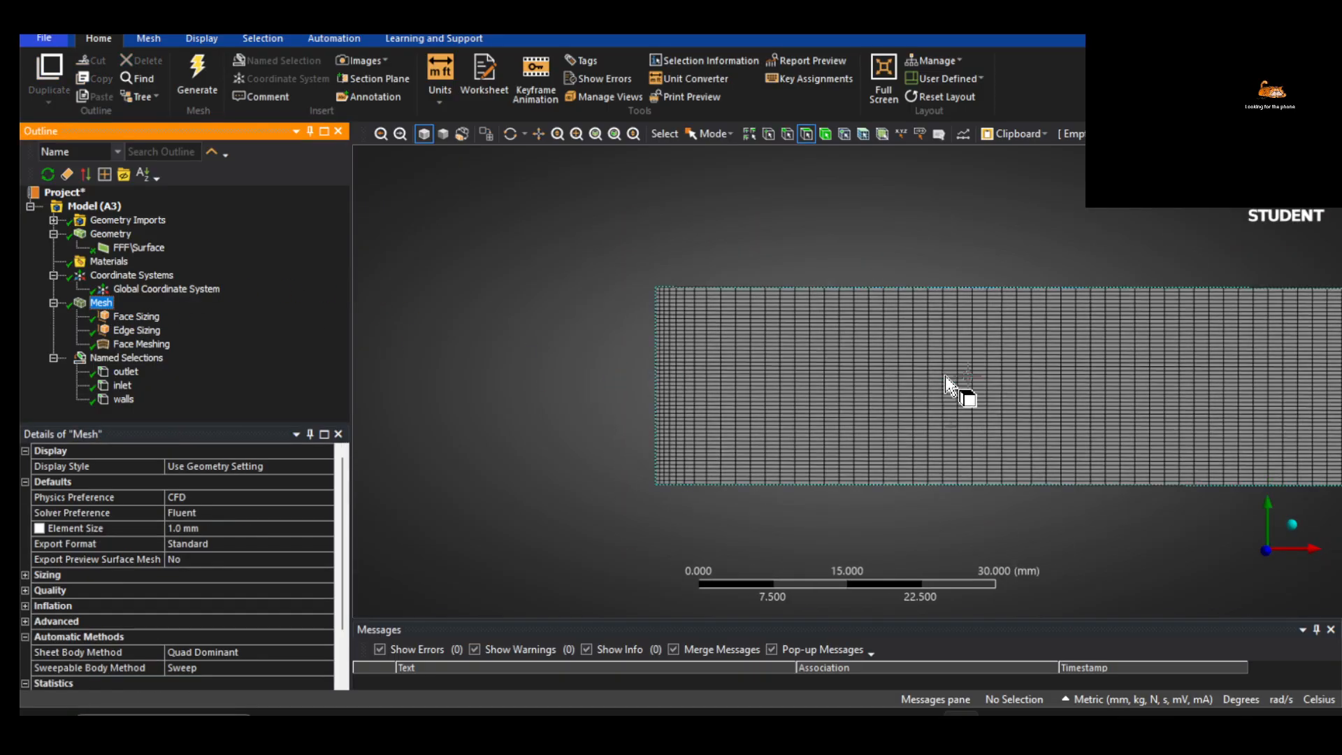
pyautogui.scroll(-2, 1038, 383)
pyautogui.moveTo(1036, 383); pyautogui.dragTo(947, 375, button='middle')
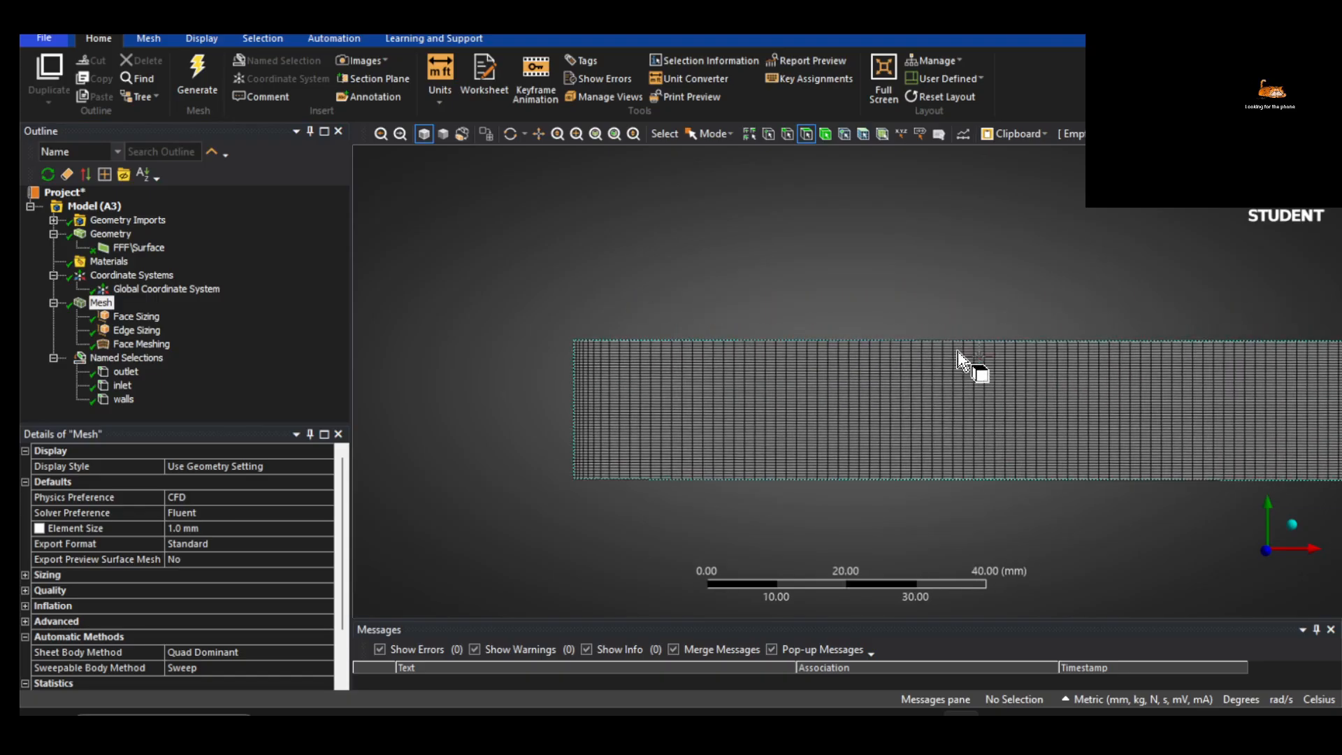
# Insert a second edge sizing on the pipe's upper long edge
pyautogui.click(964, 350)
pyautogui.click(964, 281)
pyautogui.click(788, 135)
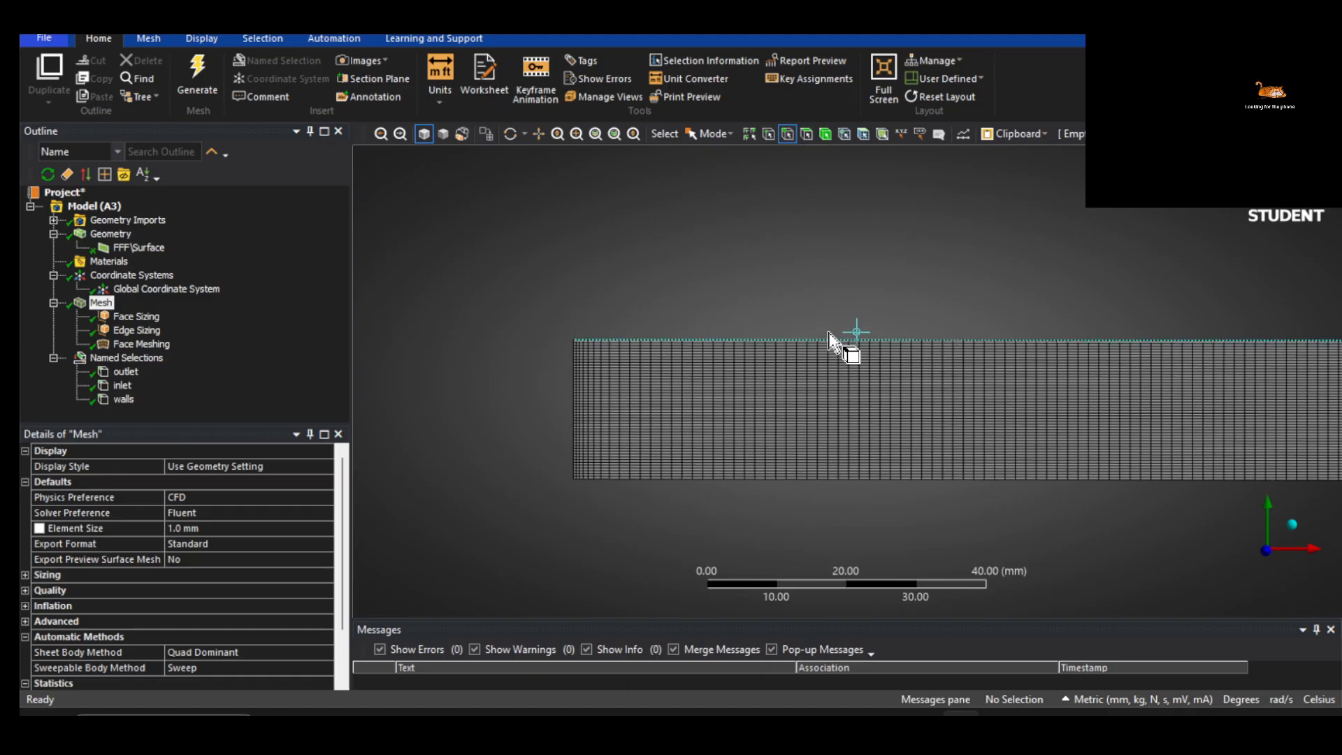
pyautogui.click(829, 340)
pyautogui.keyDown('ctrl'); pyautogui.click(882, 481); pyautogui.keyUp('ctrl')
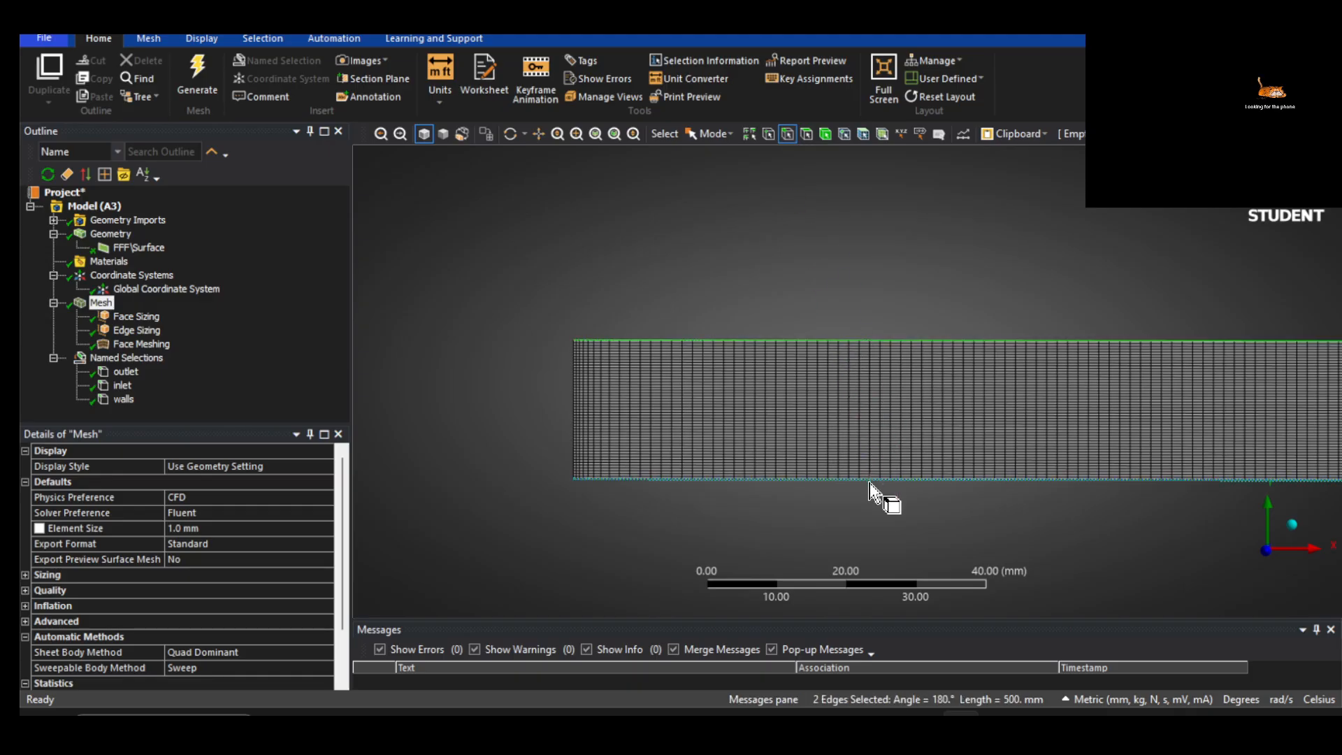
pyautogui.click(821, 272)
pyautogui.click(832, 341)
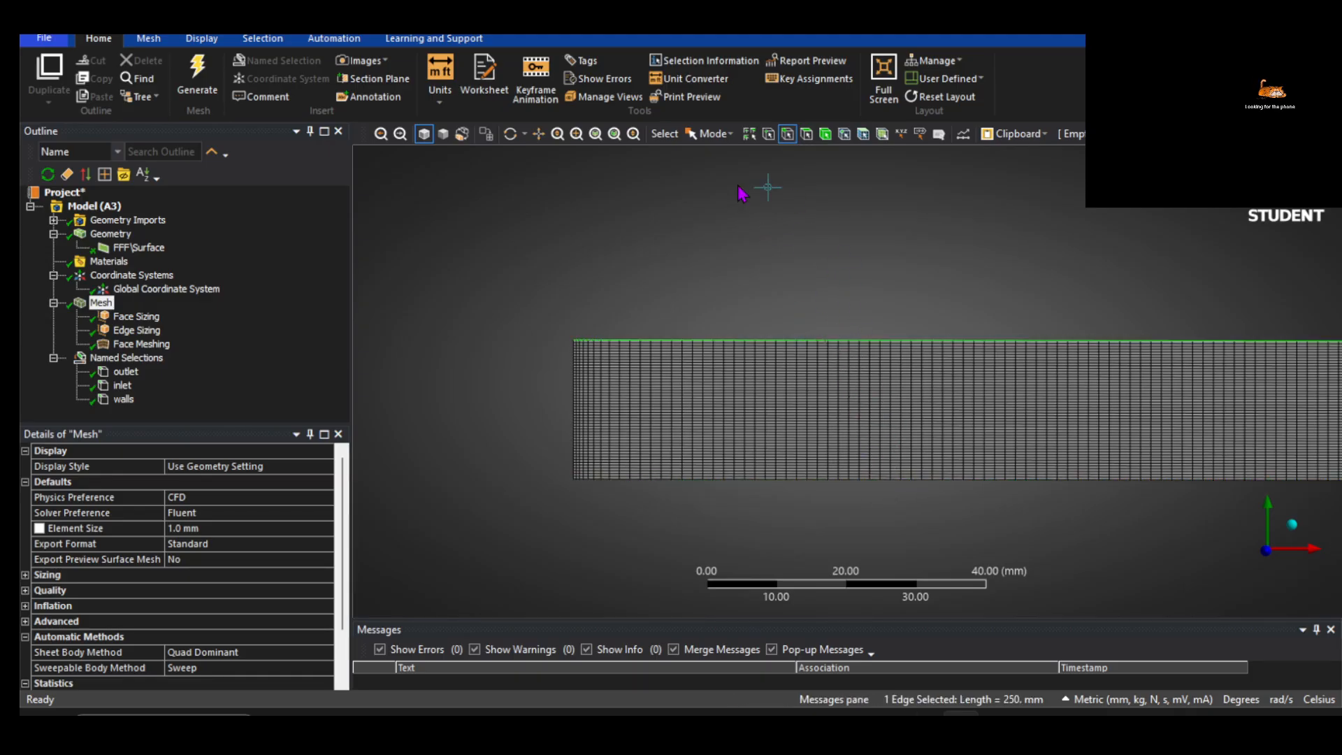
pyautogui.rightClick(757, 346)
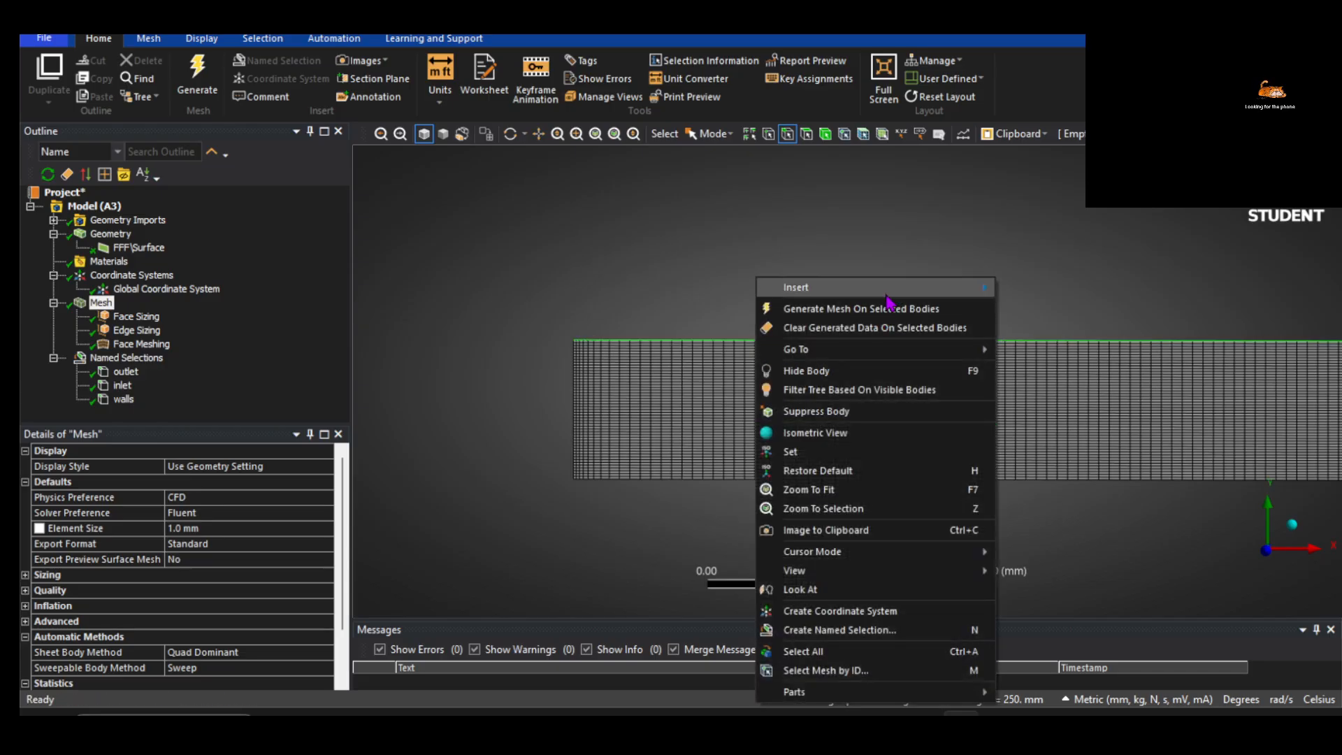
pyautogui.moveTo(986, 298)
pyautogui.click(1036, 310)
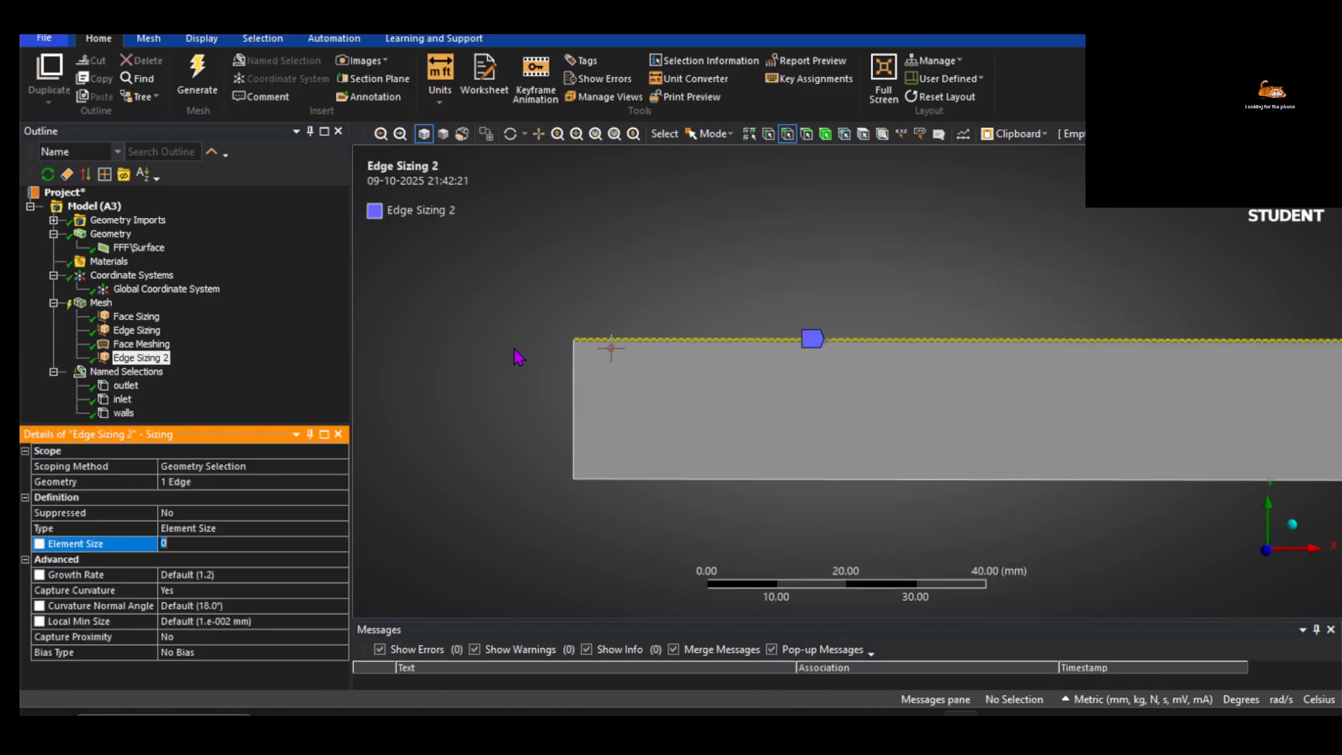
# Set the new edge sizing's Type to Number of Divisions with 250 divisions
pyautogui.click(251, 528)
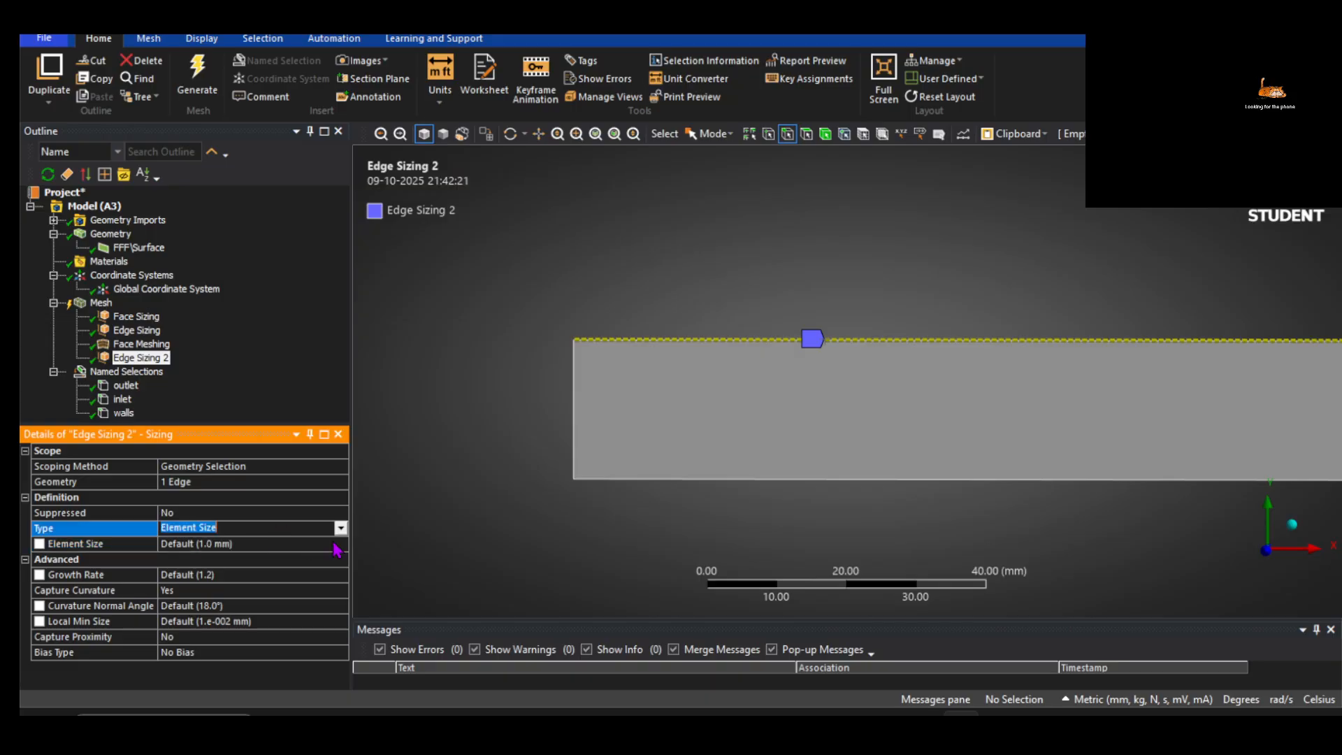
pyautogui.click(341, 528)
pyautogui.click(300, 553)
pyautogui.click(187, 543)
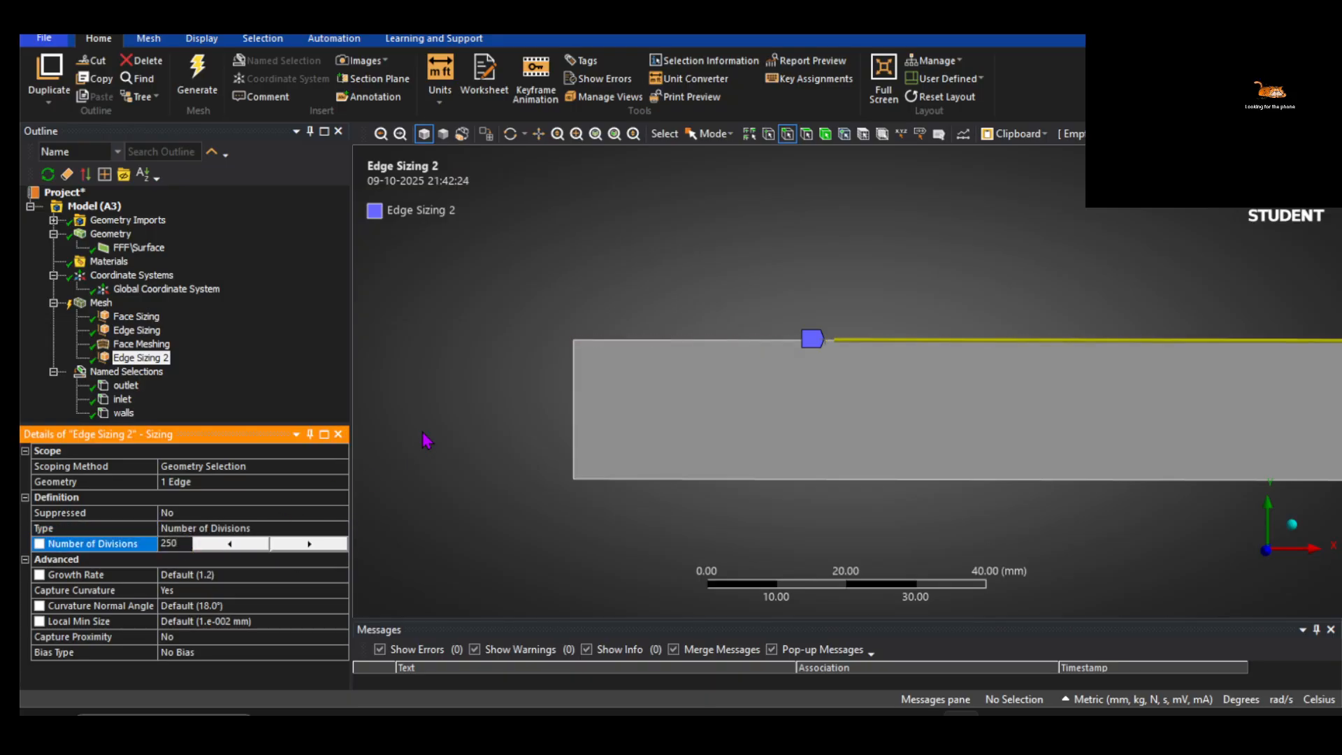
pyautogui.write('250')
pyautogui.press('Return')
# Regenerate the mesh and examine how the elements line up between the upper and lower walls
pyautogui.click(202, 93)
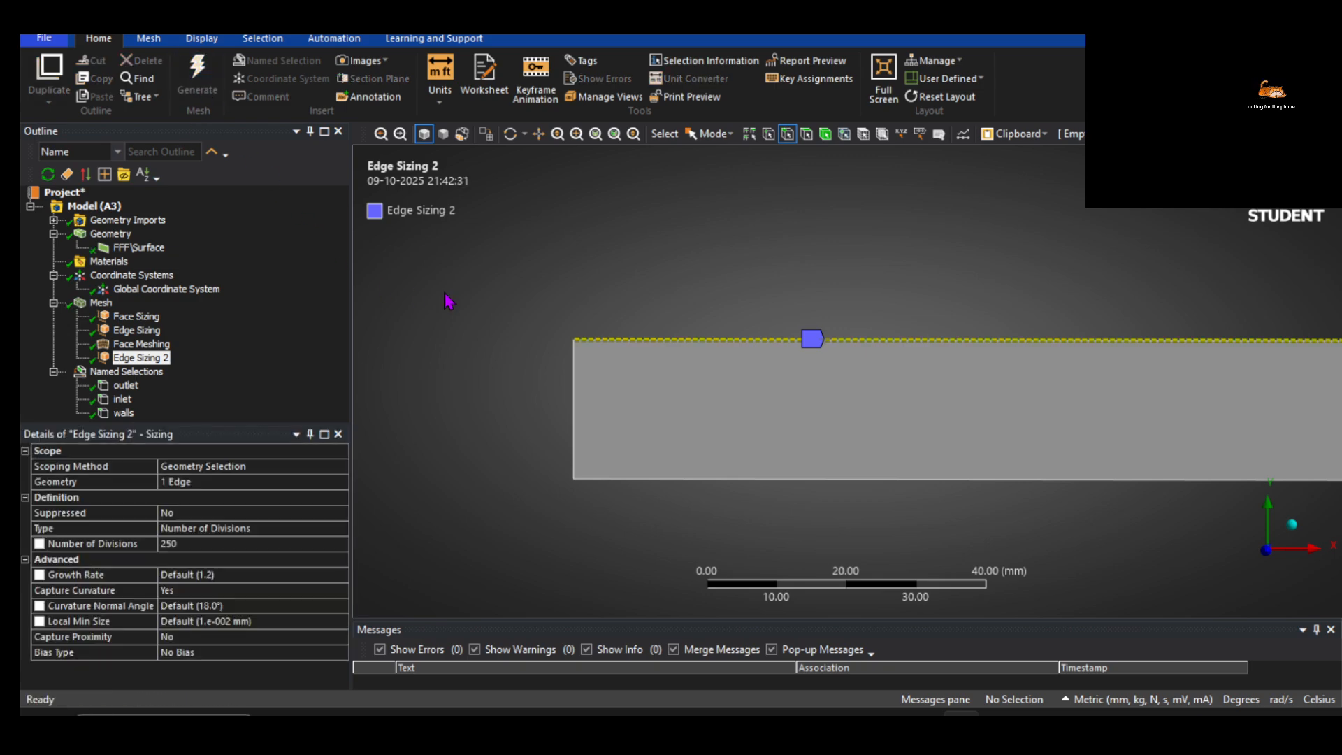
pyautogui.click(101, 302)
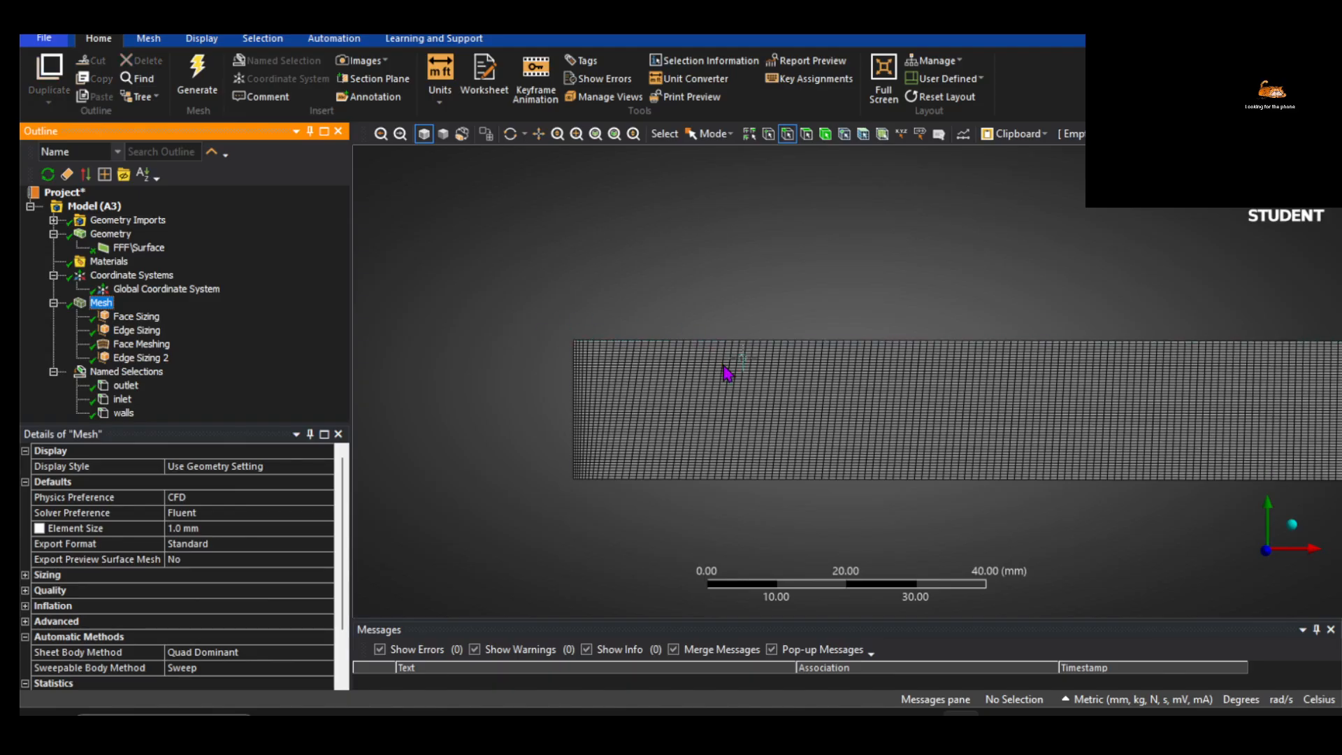
pyautogui.scroll(2, 887, 500)
pyautogui.scroll(-2, 887, 500)
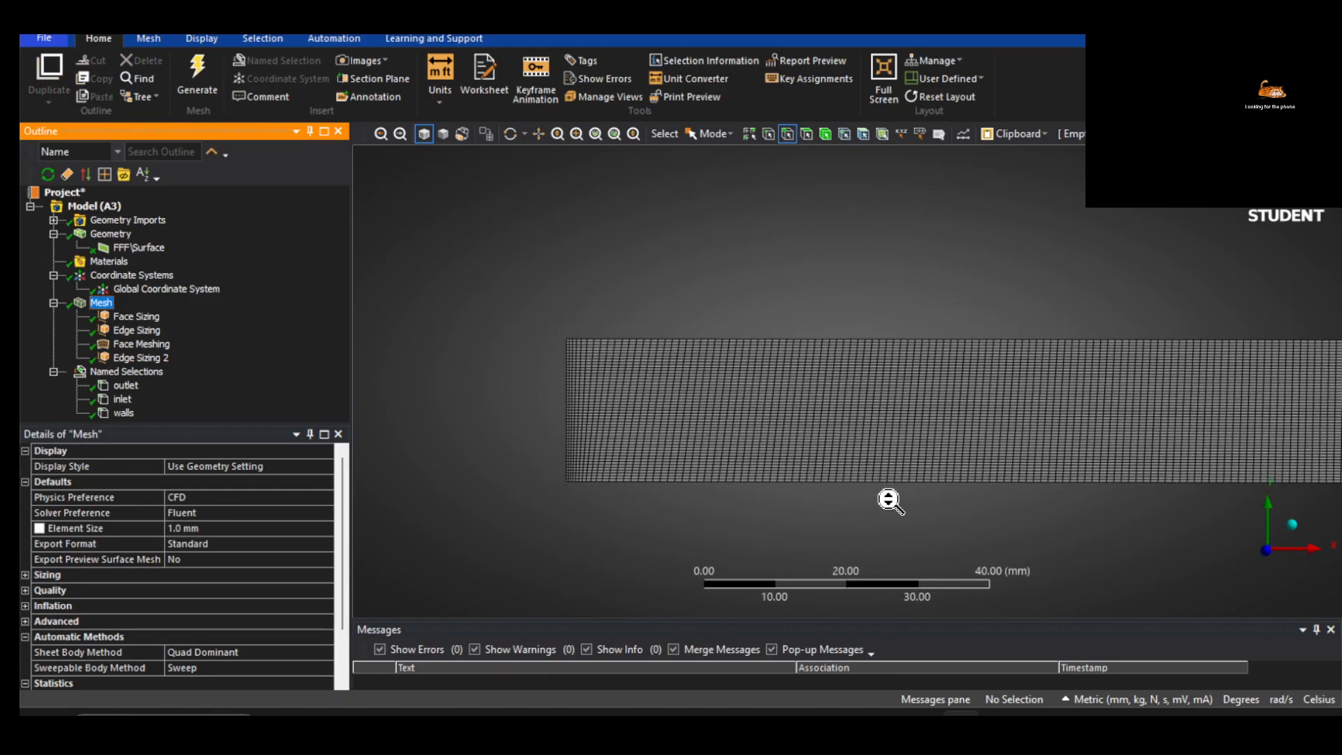
pyautogui.scroll(4, 826, 464)
pyautogui.scroll(-4, 734, 365)
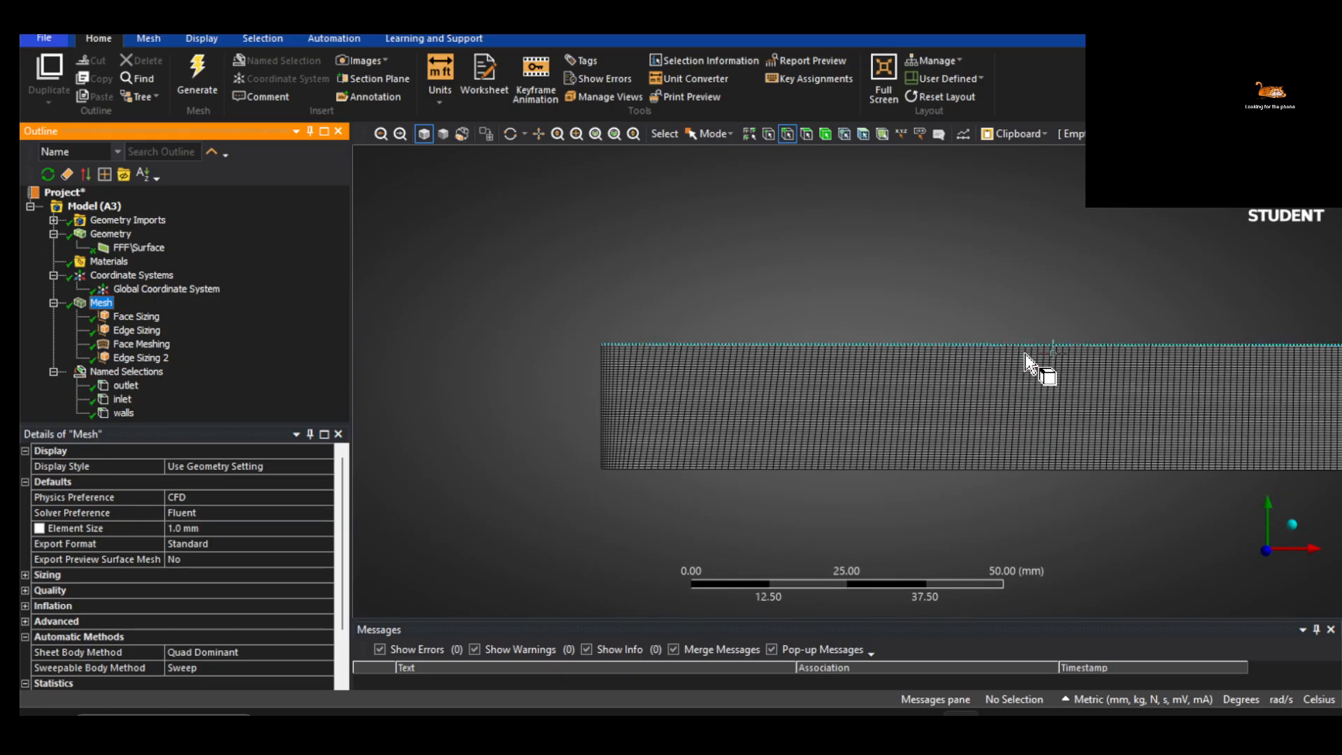
pyautogui.keyDown('ctrl'); pyautogui.moveTo(1013, 350); pyautogui.dragTo(893, 354, button='middle'); pyautogui.keyUp('ctrl')
# Add the pipe's lower long edge to the geometry scope of Edge Sizing 2
pyautogui.click(117, 358)
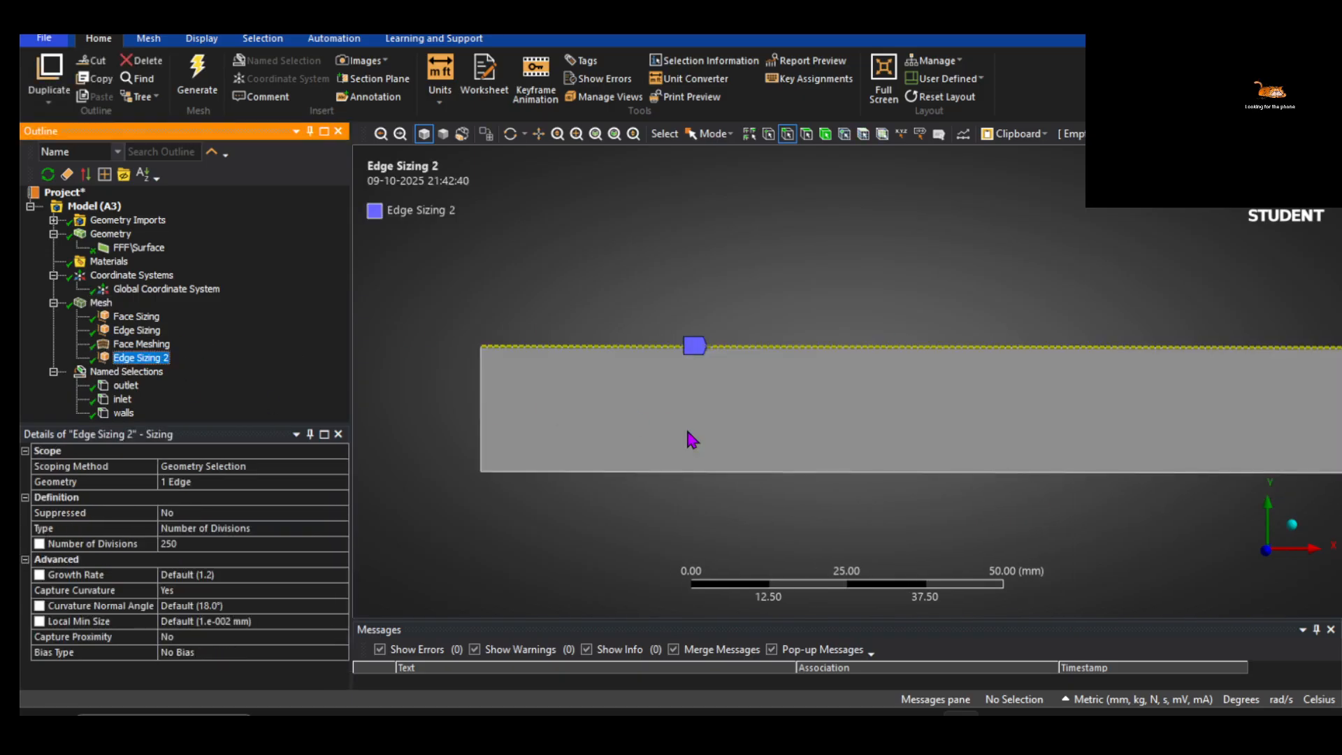
pyautogui.click(185, 482)
pyautogui.click(507, 549)
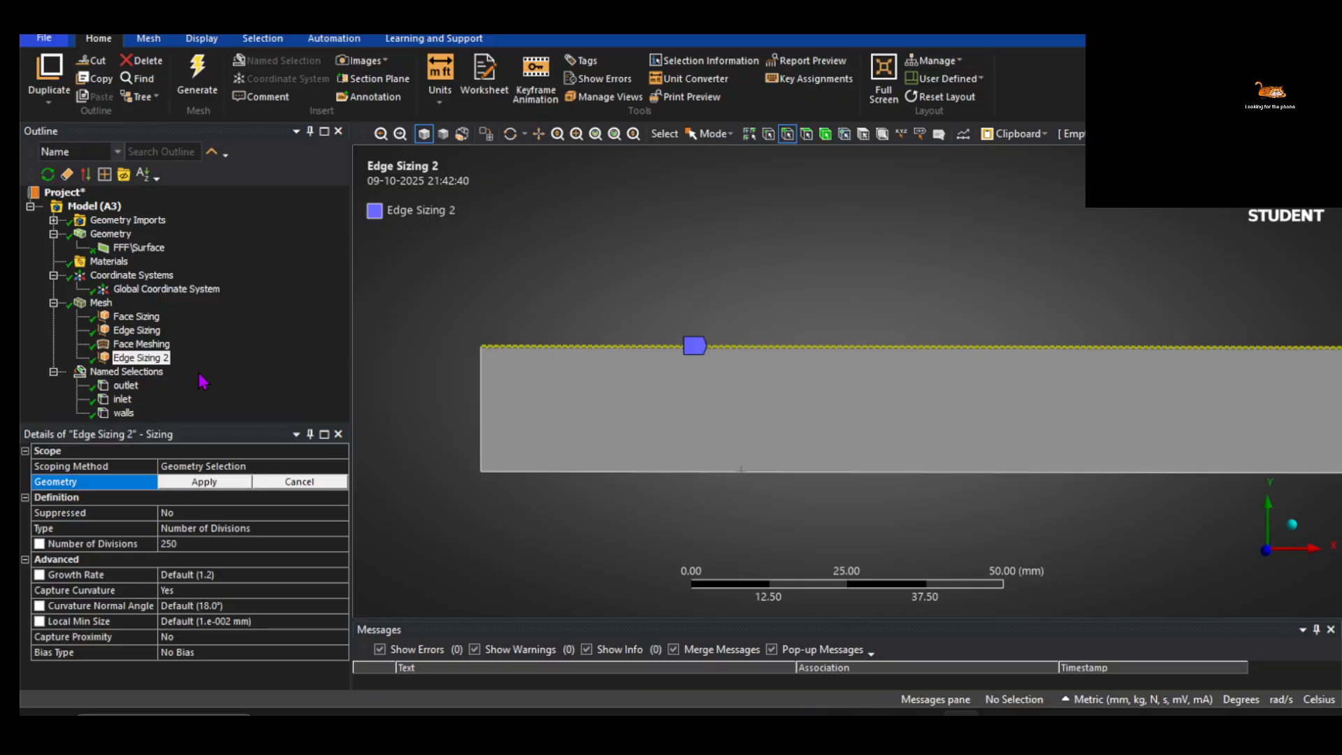
pyautogui.click(101, 303)
pyautogui.click(155, 358)
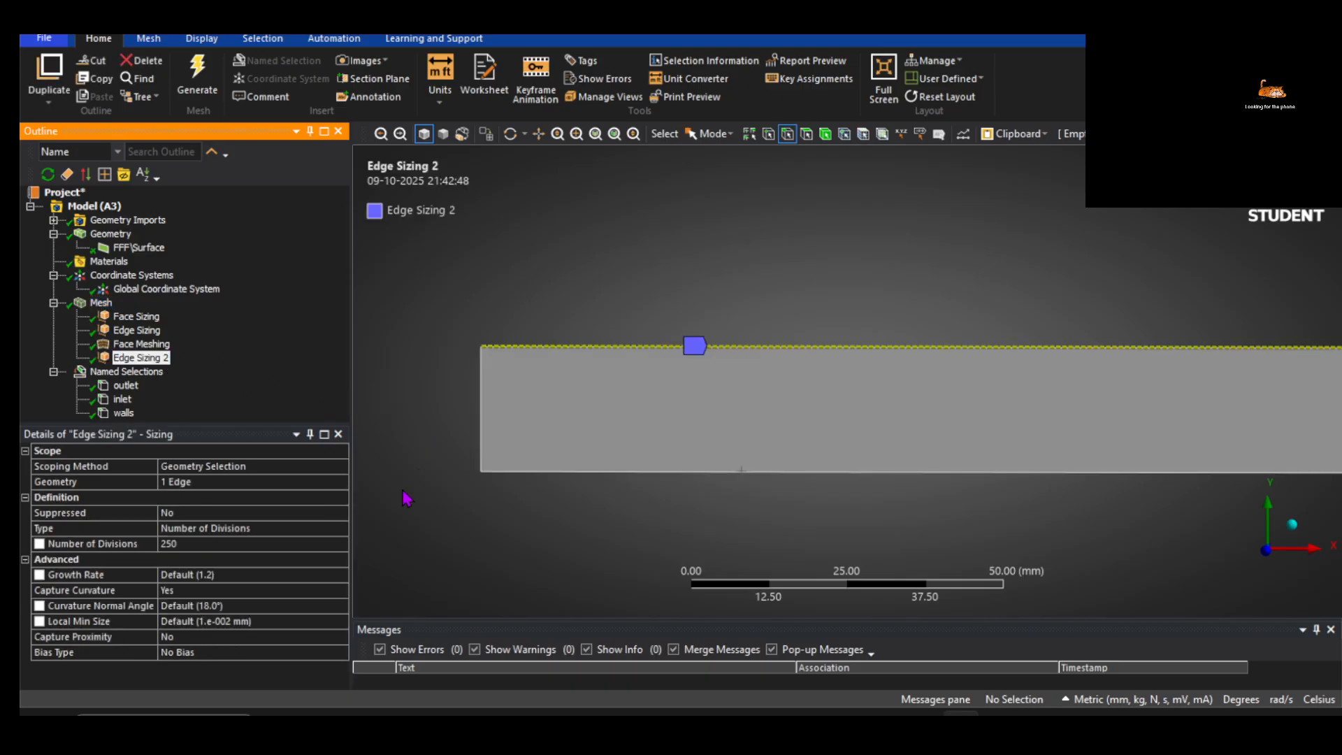
pyautogui.click(181, 483)
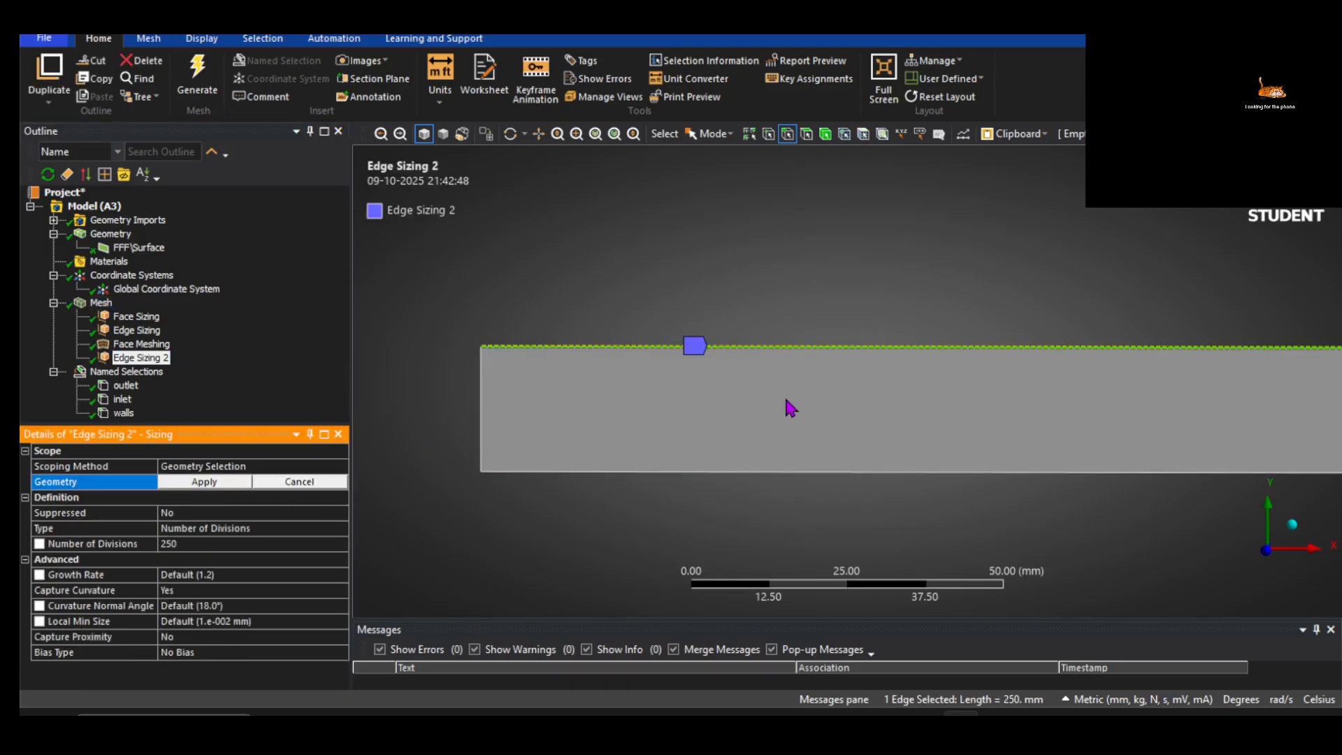
pyautogui.keyDown('ctrl'); pyautogui.click(783, 474); pyautogui.keyUp('ctrl')
pyautogui.click(203, 483)
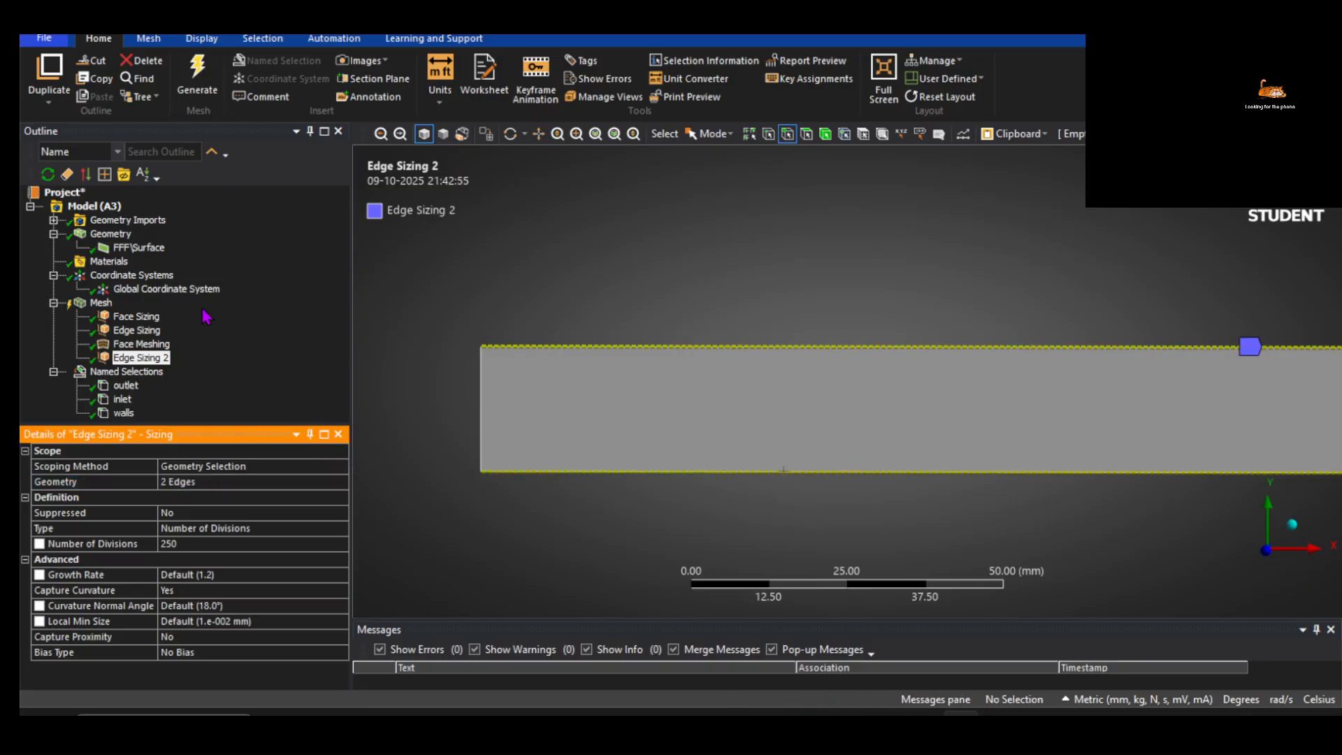
# Regenerate the mesh with both long edges divided and inspect the element pattern up close
pyautogui.click(208, 82)
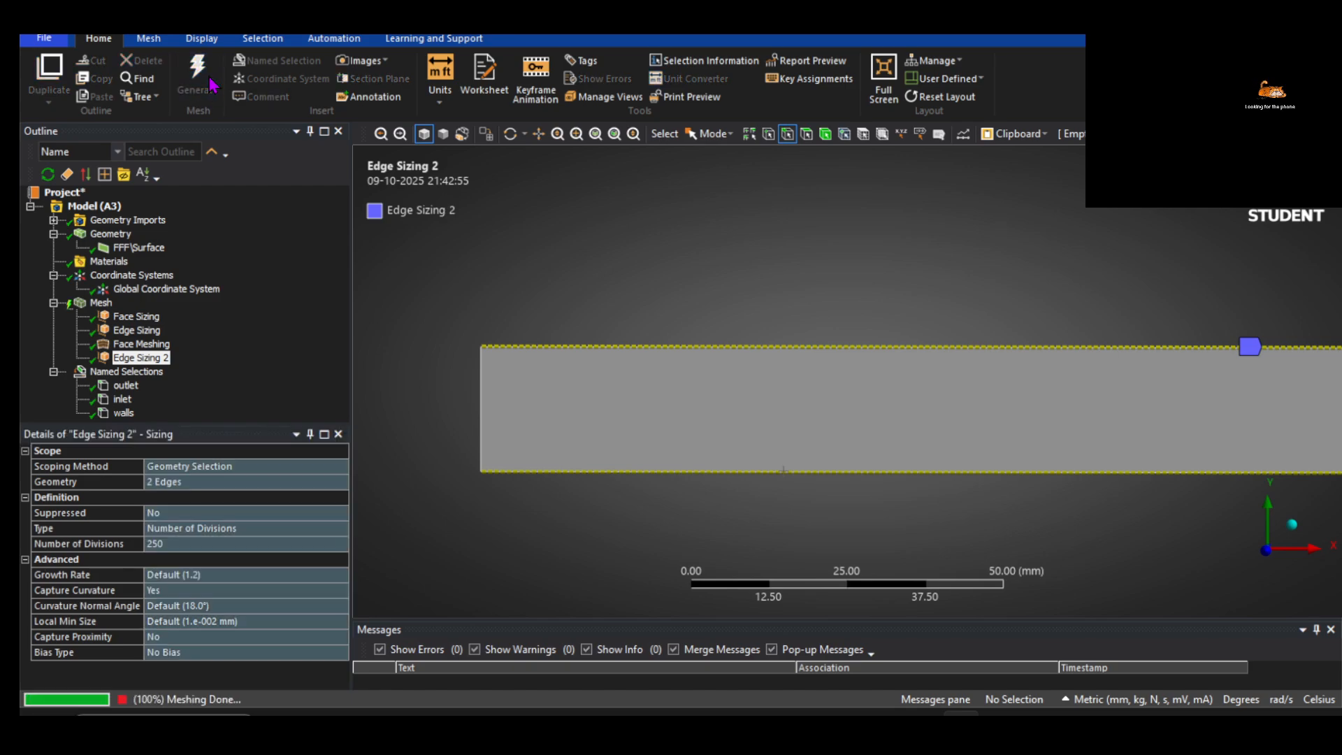
pyautogui.click(101, 303)
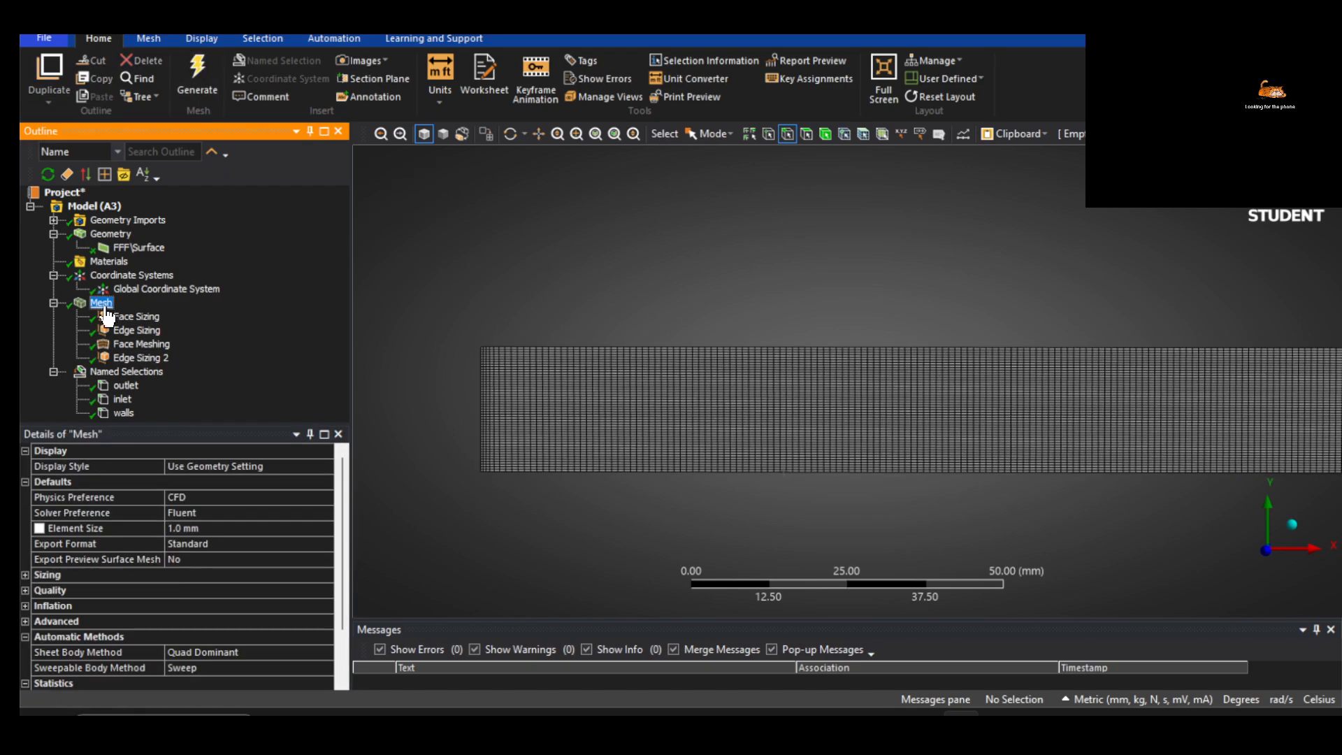
pyautogui.scroll(2, 783, 463)
pyautogui.scroll(2, 783, 462)
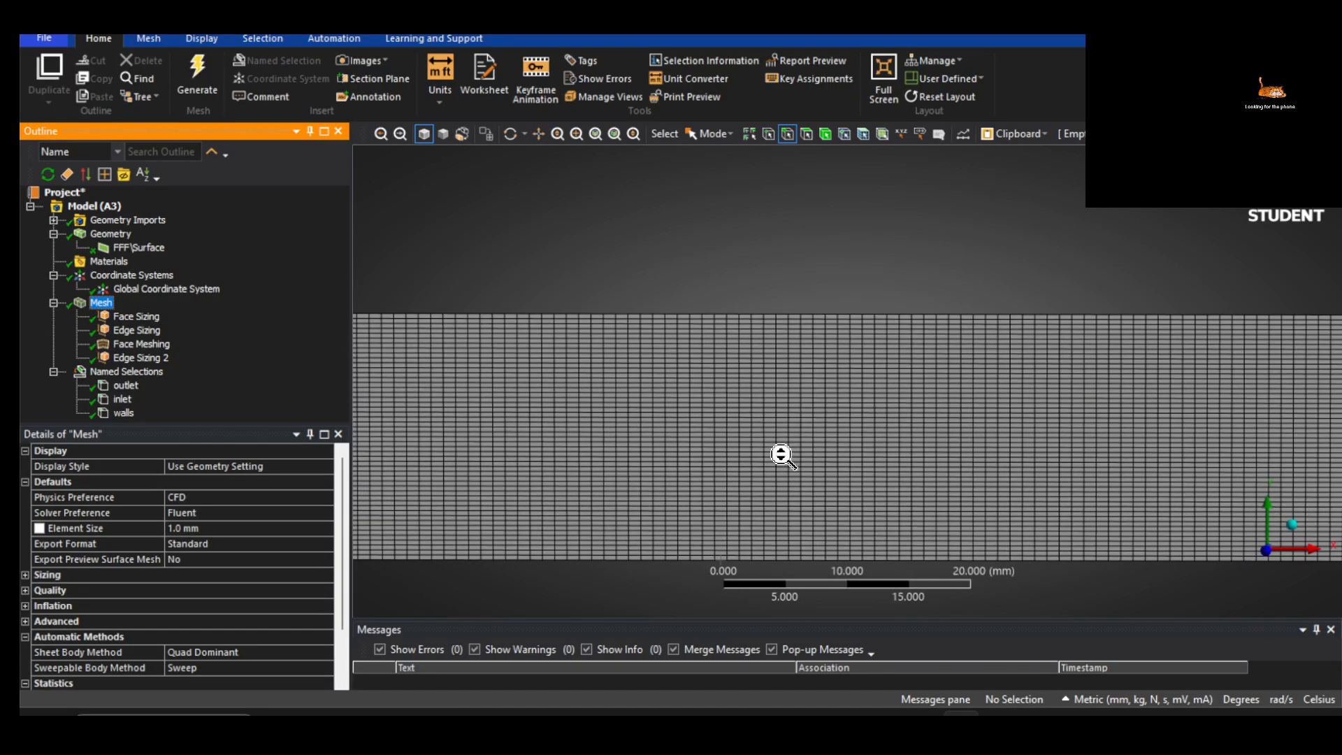
pyautogui.scroll(-2, 783, 456)
# Check the node and element counts in the mesh statistics
pyautogui.scroll(-2, 101, 632)
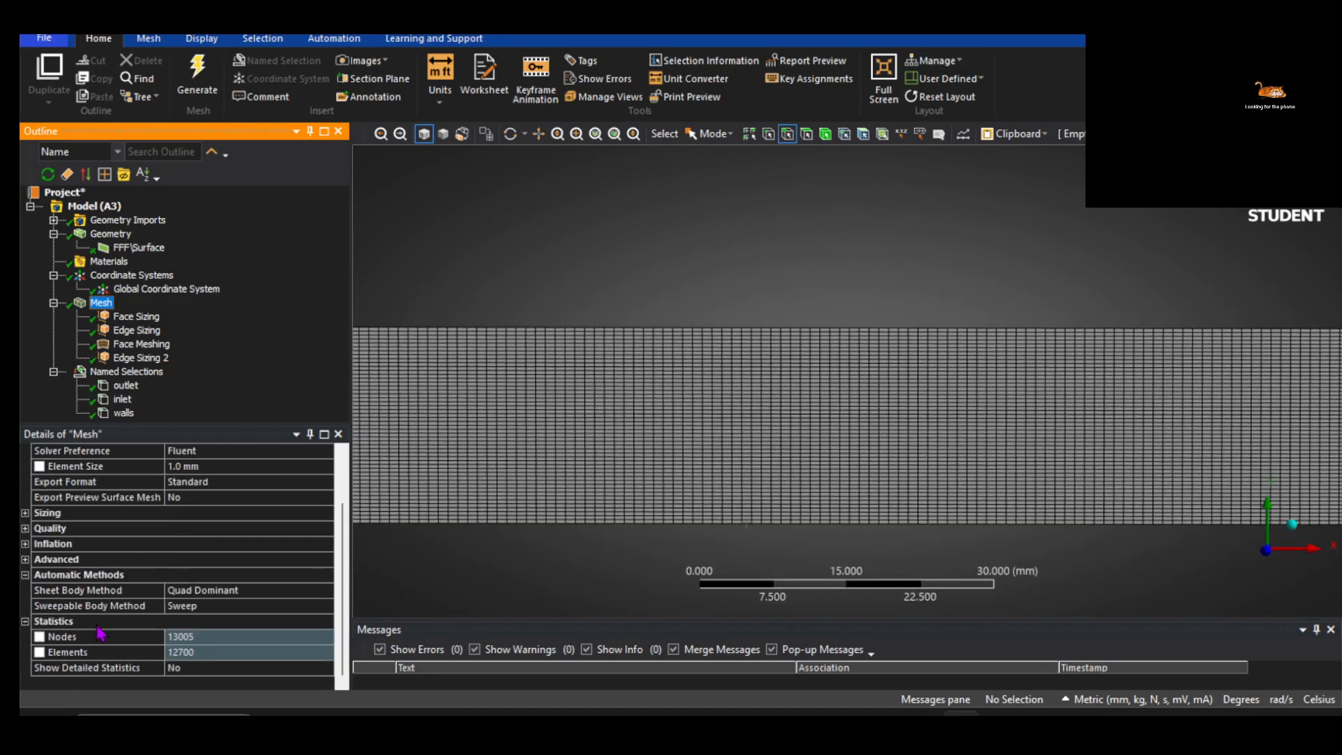
pyautogui.click(191, 656)
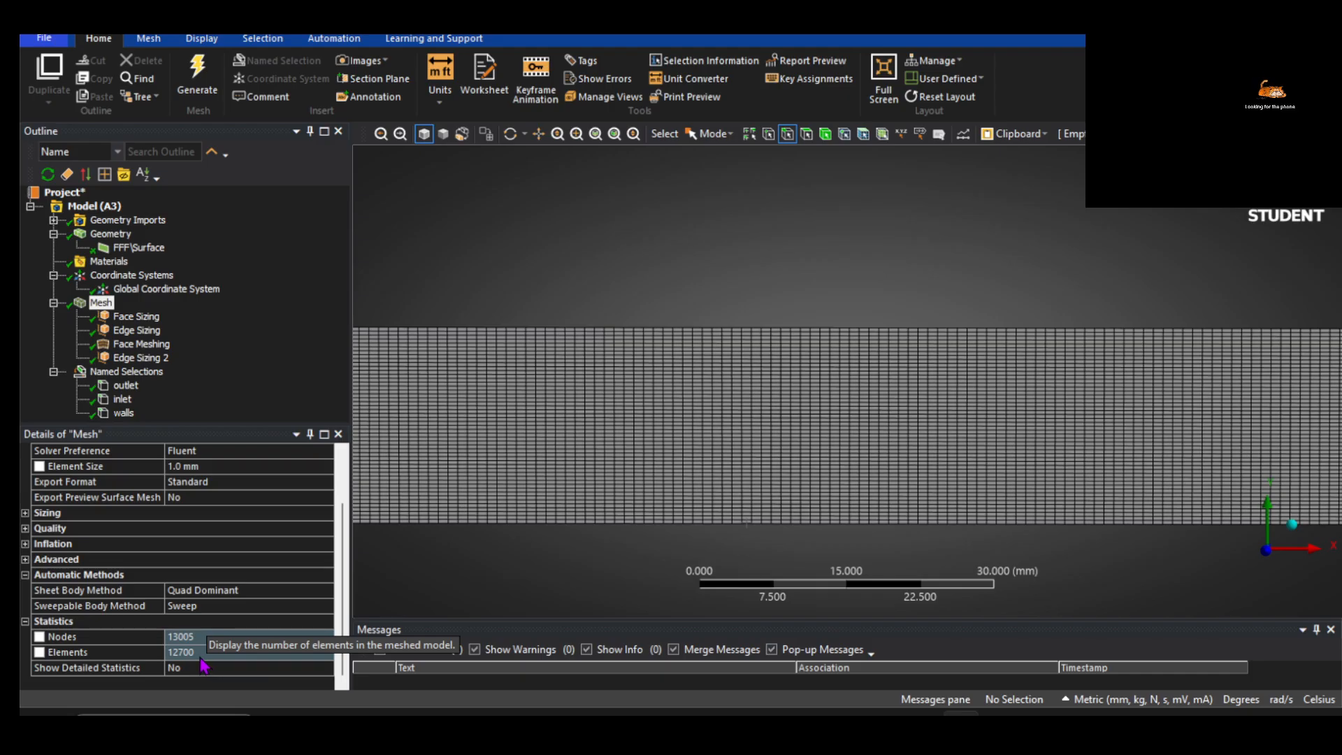
pyautogui.scroll(-1, 449, 500)
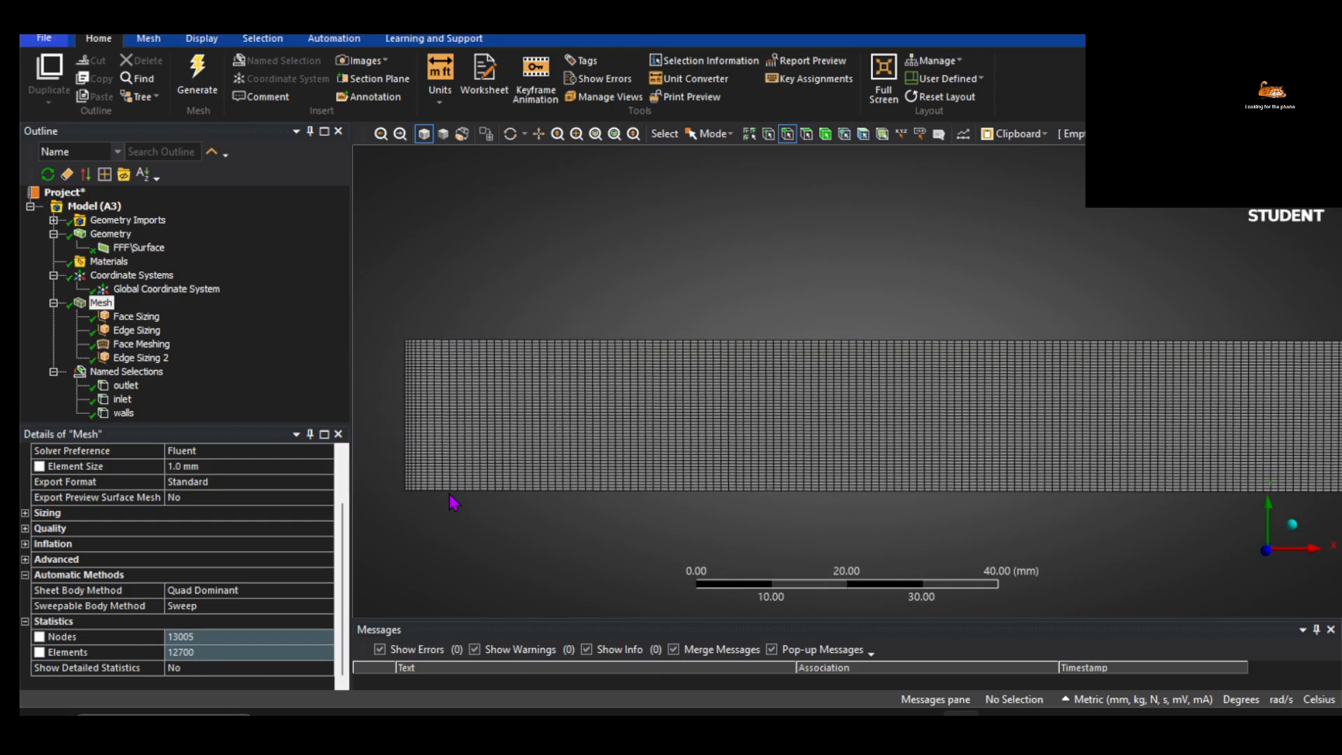
pyautogui.scroll(-1, 672, 444)
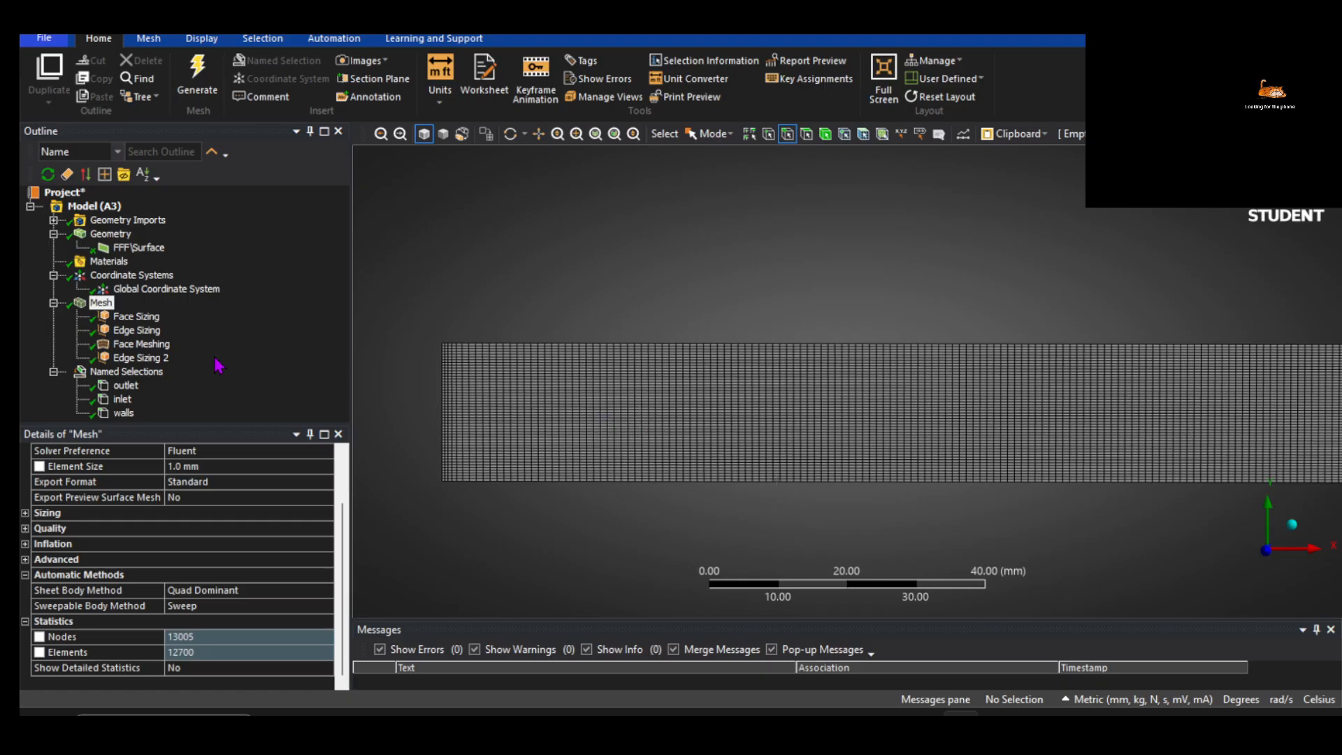
# Review the first Edge Sizing's settings and examine the structured mesh along the pipe's length
pyautogui.click(144, 335)
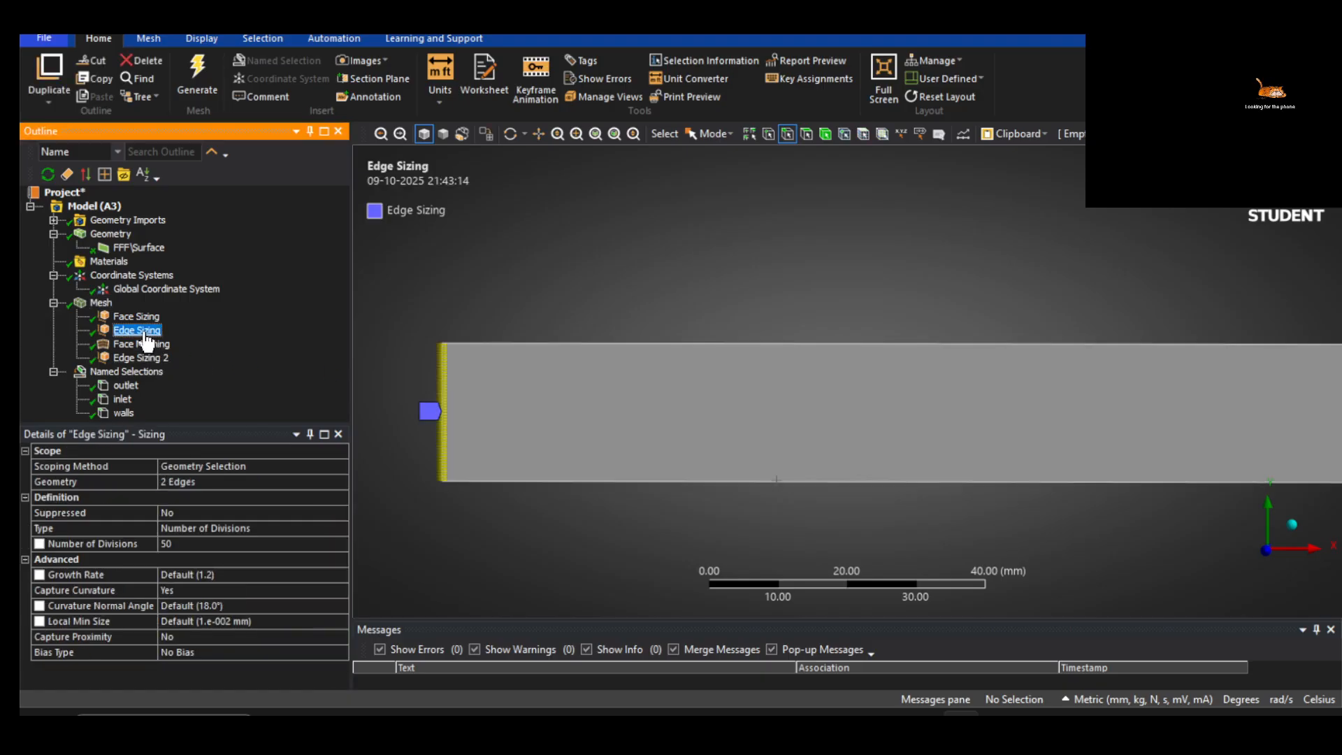
pyautogui.click(525, 525)
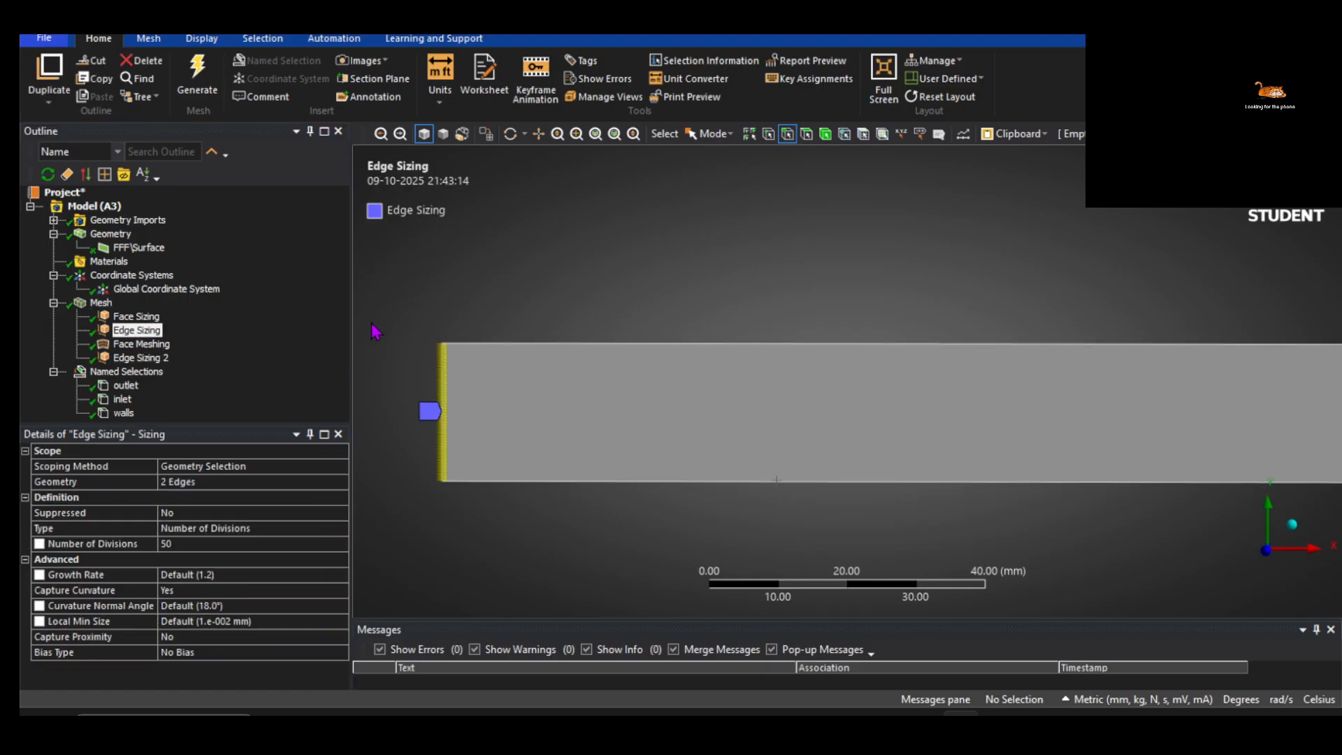
pyautogui.click(101, 303)
pyautogui.scroll(-1, 748, 437)
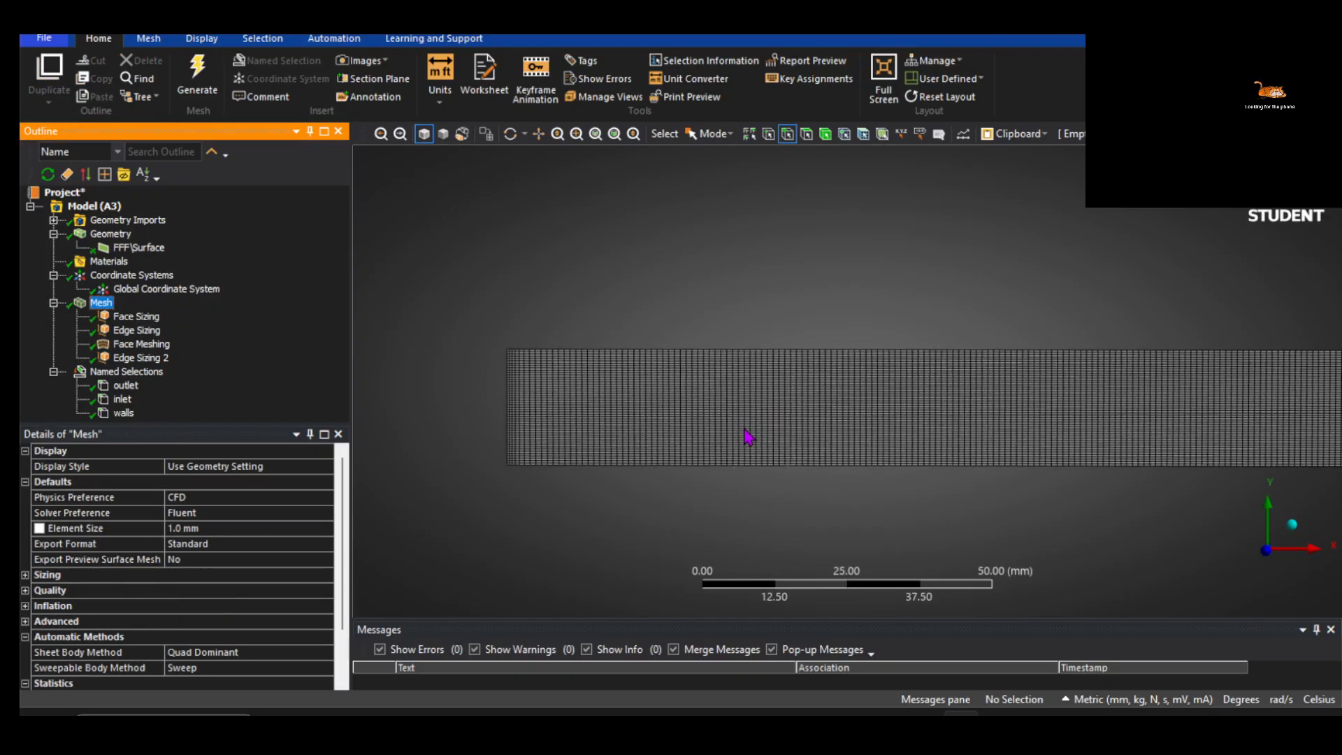
pyautogui.scroll(-1, 746, 429)
pyautogui.keyDown('ctrl'); pyautogui.moveTo(1051, 474); pyautogui.dragTo(861, 447, button='middle'); pyautogui.keyUp('ctrl')
pyautogui.scroll(-3, 902, 495)
pyautogui.scroll(-1, 764, 480)
pyautogui.scroll(4, 734, 440)
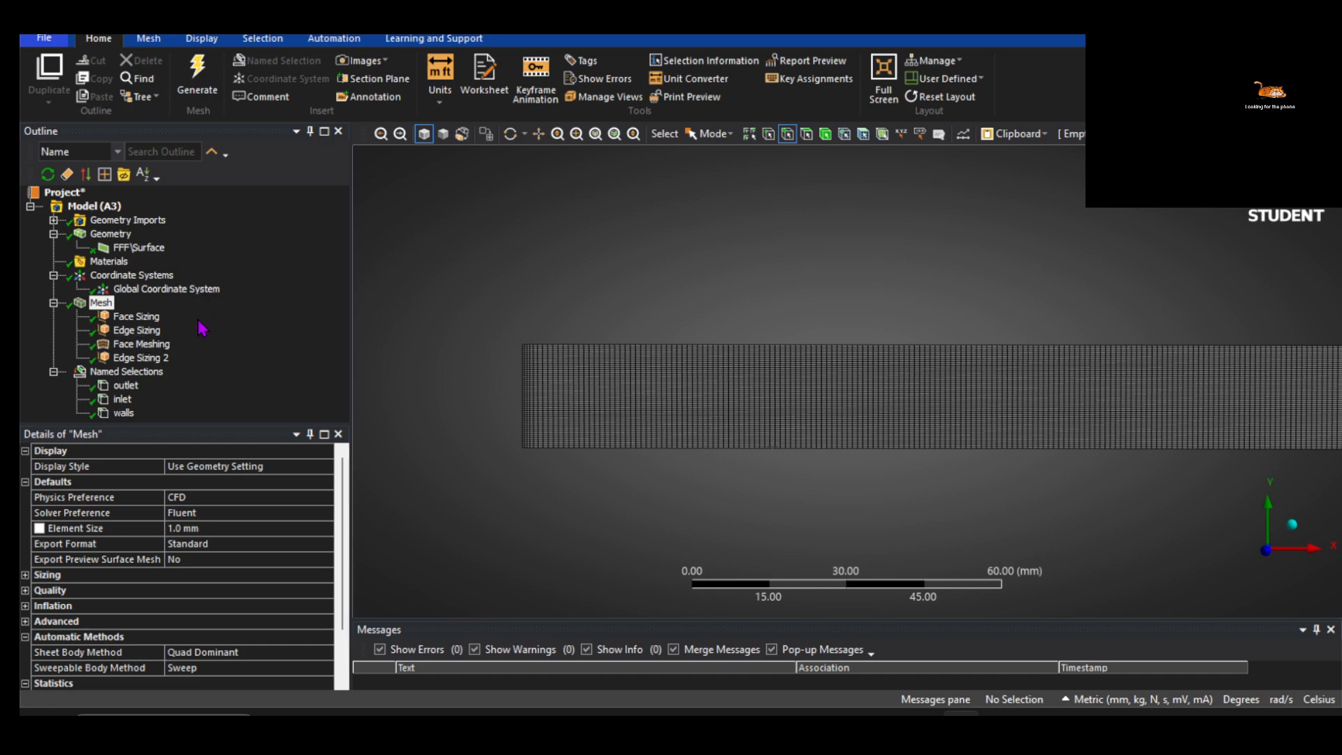
# Insert a body sizing on the pipe's surface body
pyautogui.click(825, 134)
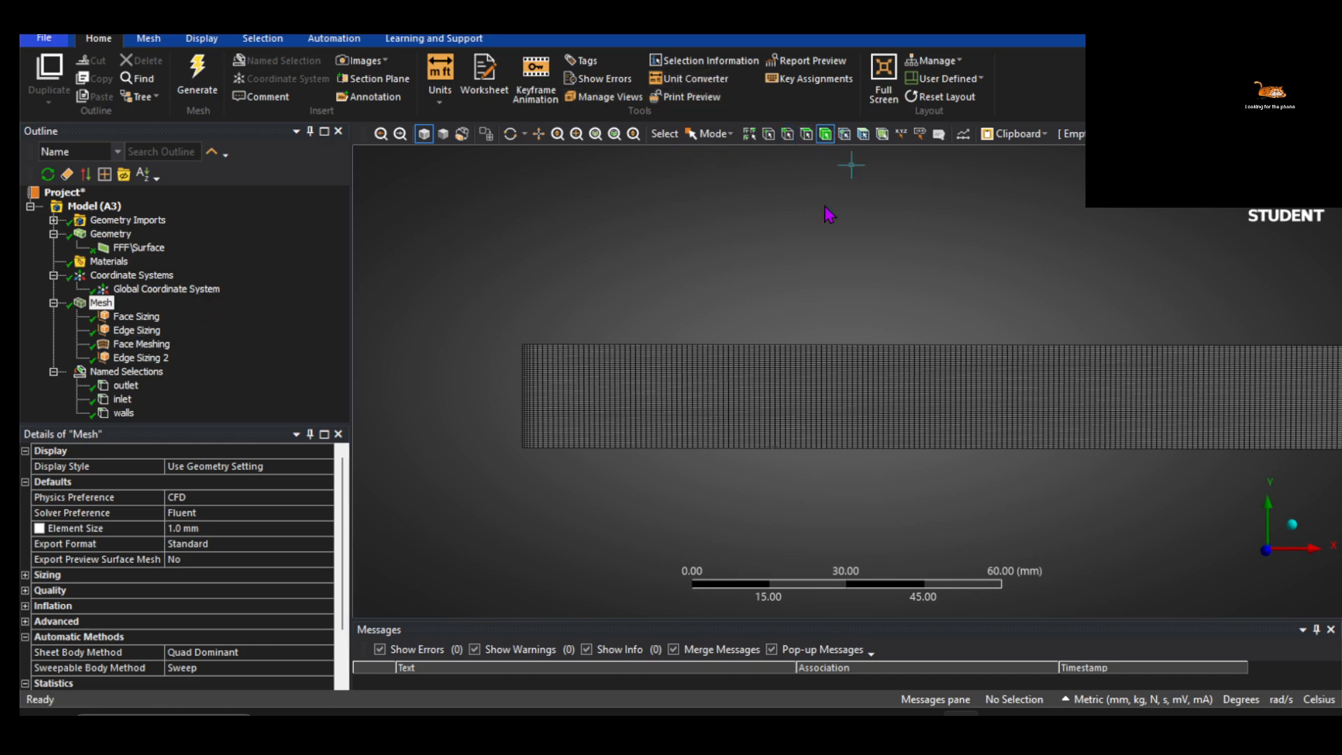
pyautogui.click(809, 409)
pyautogui.rightClick(806, 401)
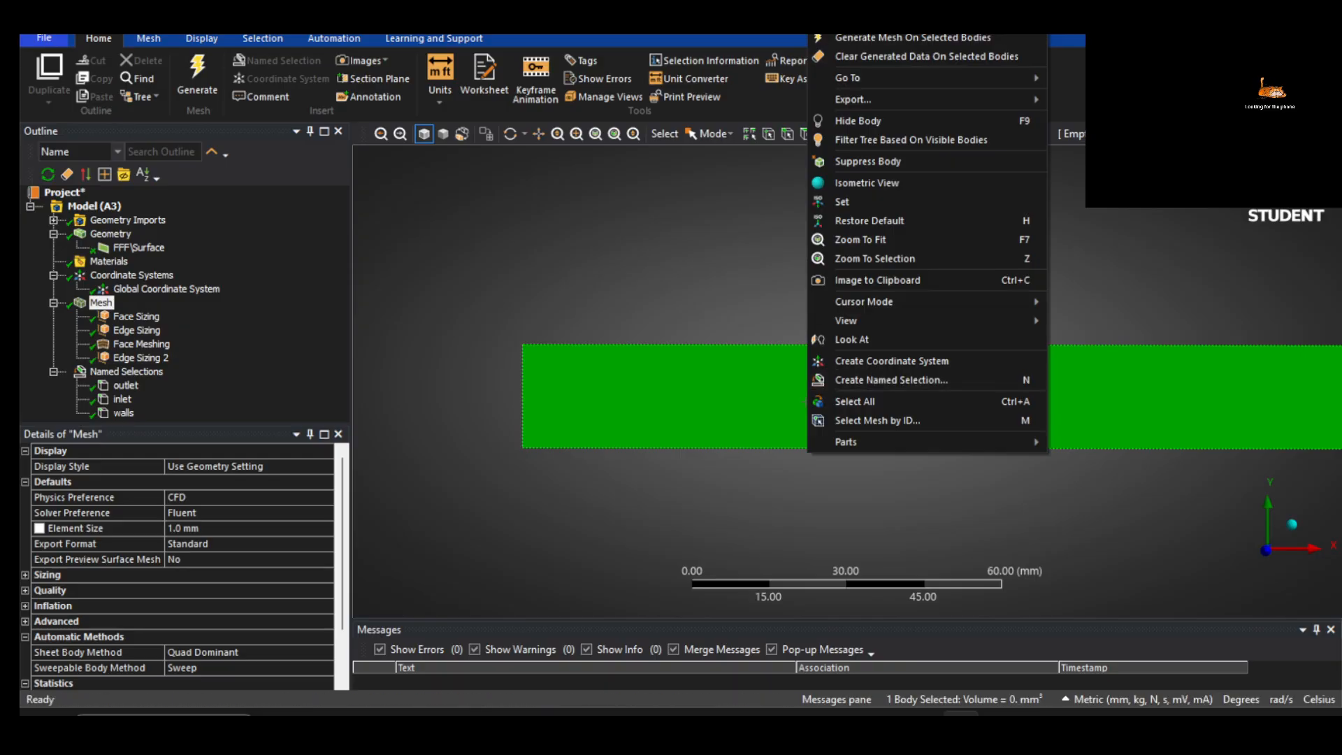
pyautogui.click(703, 272)
pyautogui.click(706, 280)
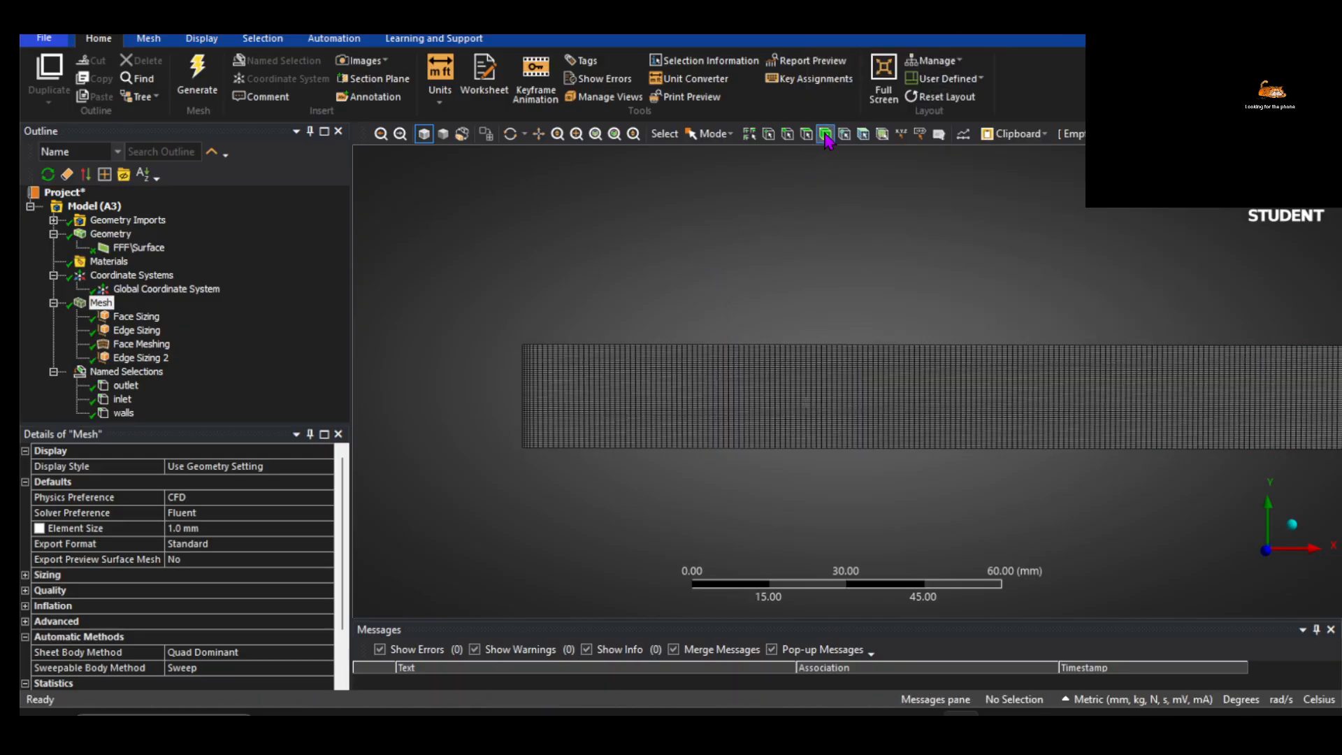
pyautogui.click(847, 389)
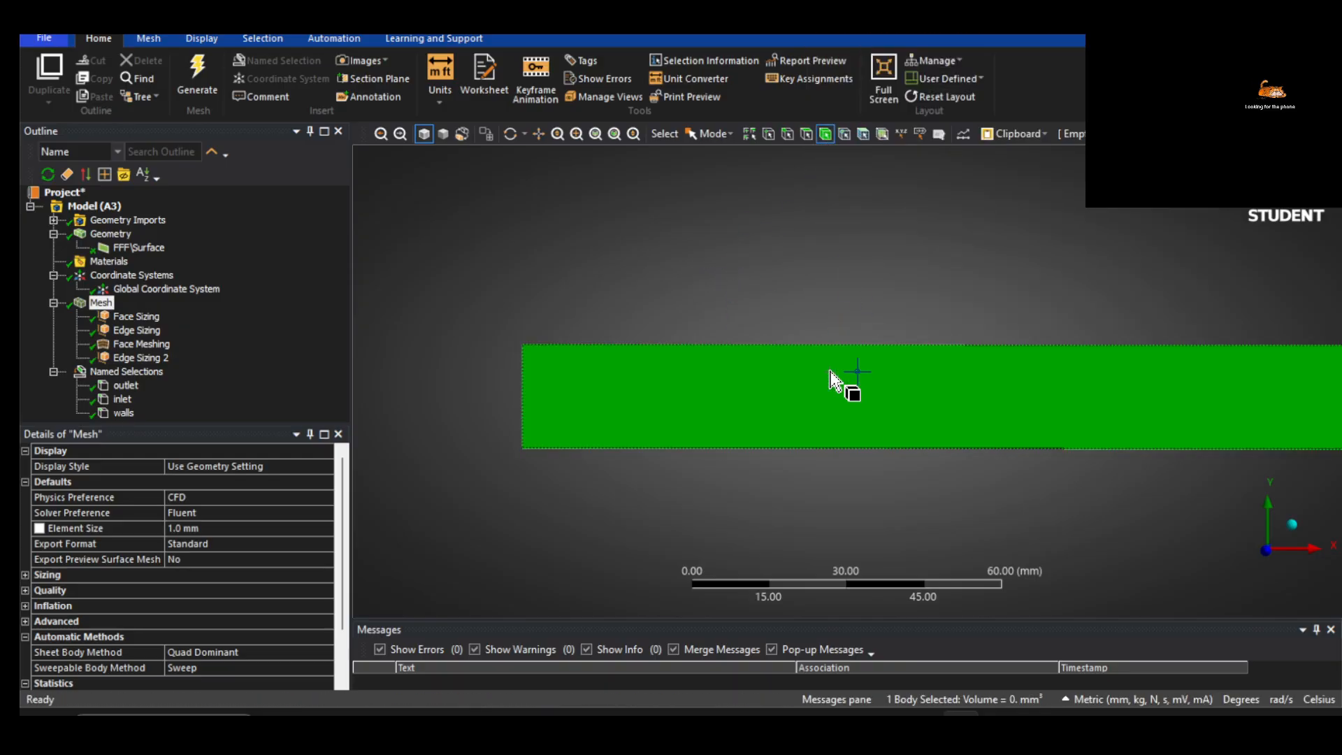
pyautogui.rightClick(830, 383)
pyautogui.moveTo(950, 18)
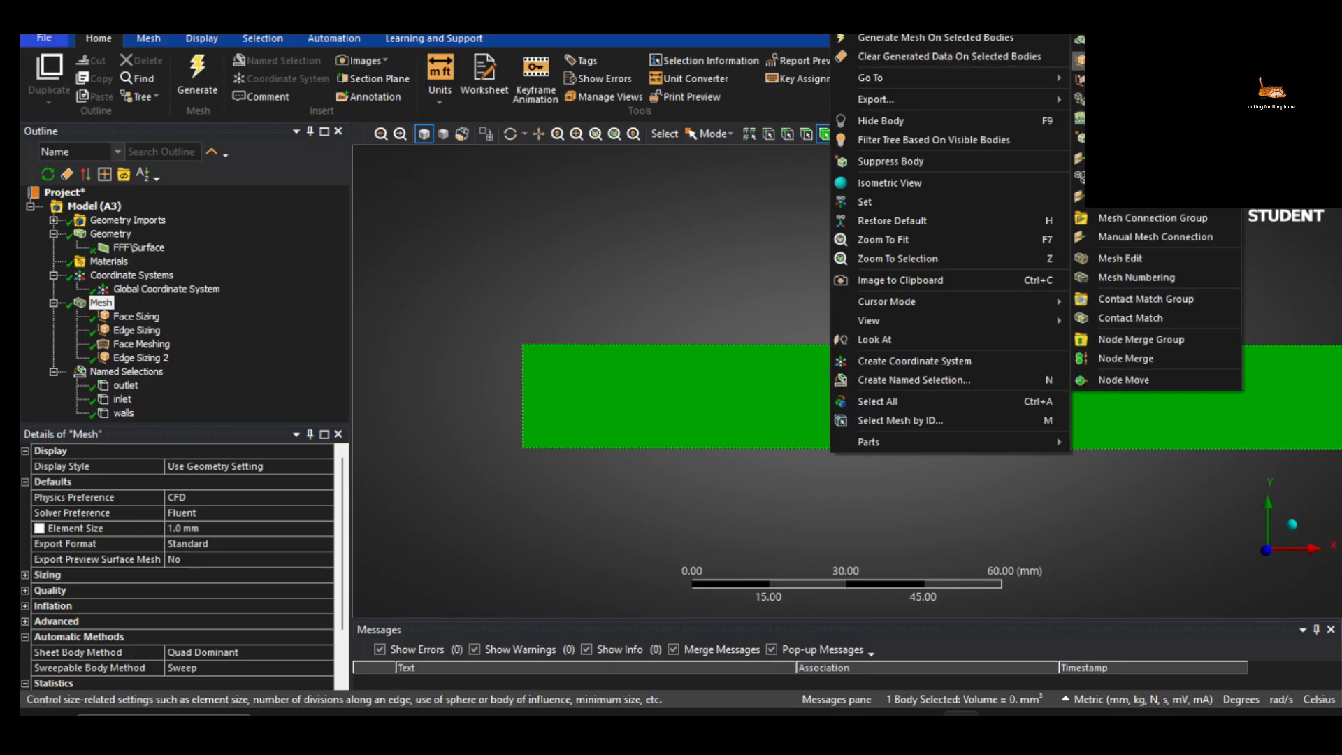
pyautogui.click(1112, 43)
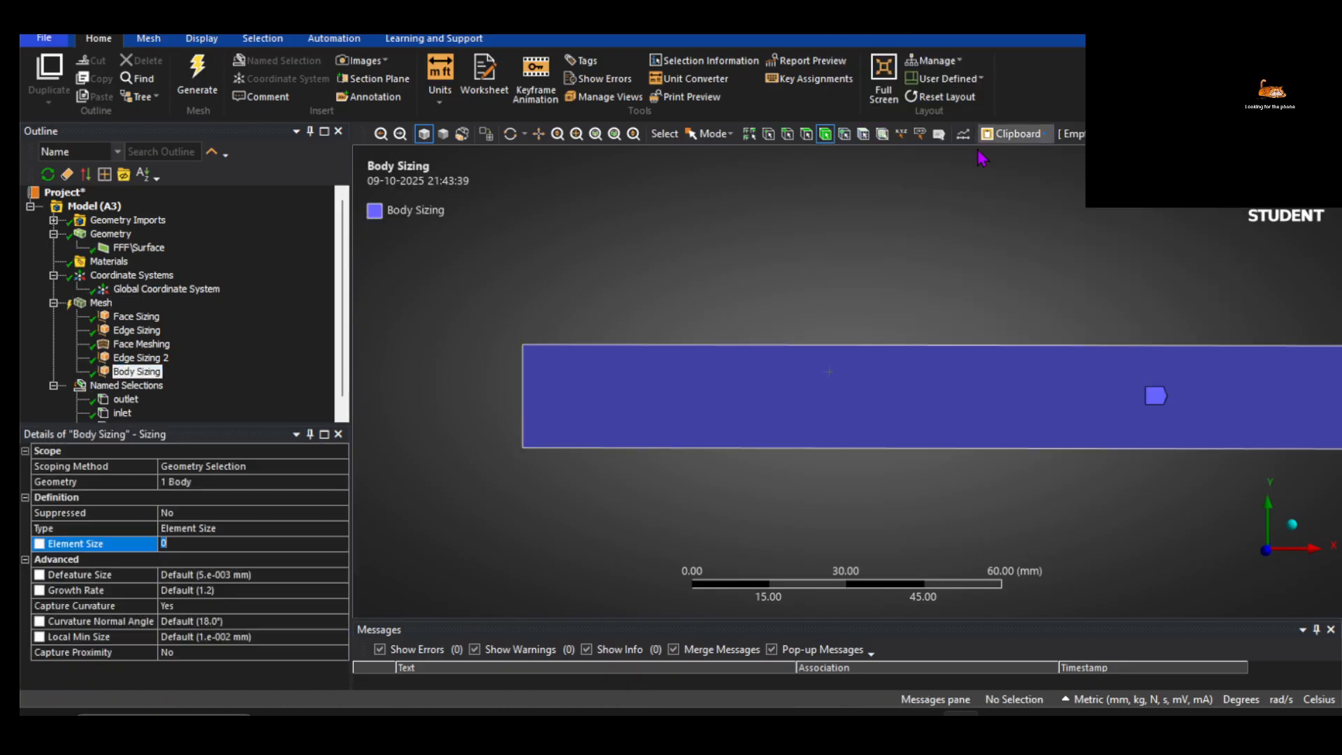
# Set the body sizing's element size to 0.75 mm, regenerate the mesh, and check the node and element counts
pyautogui.click(190, 529)
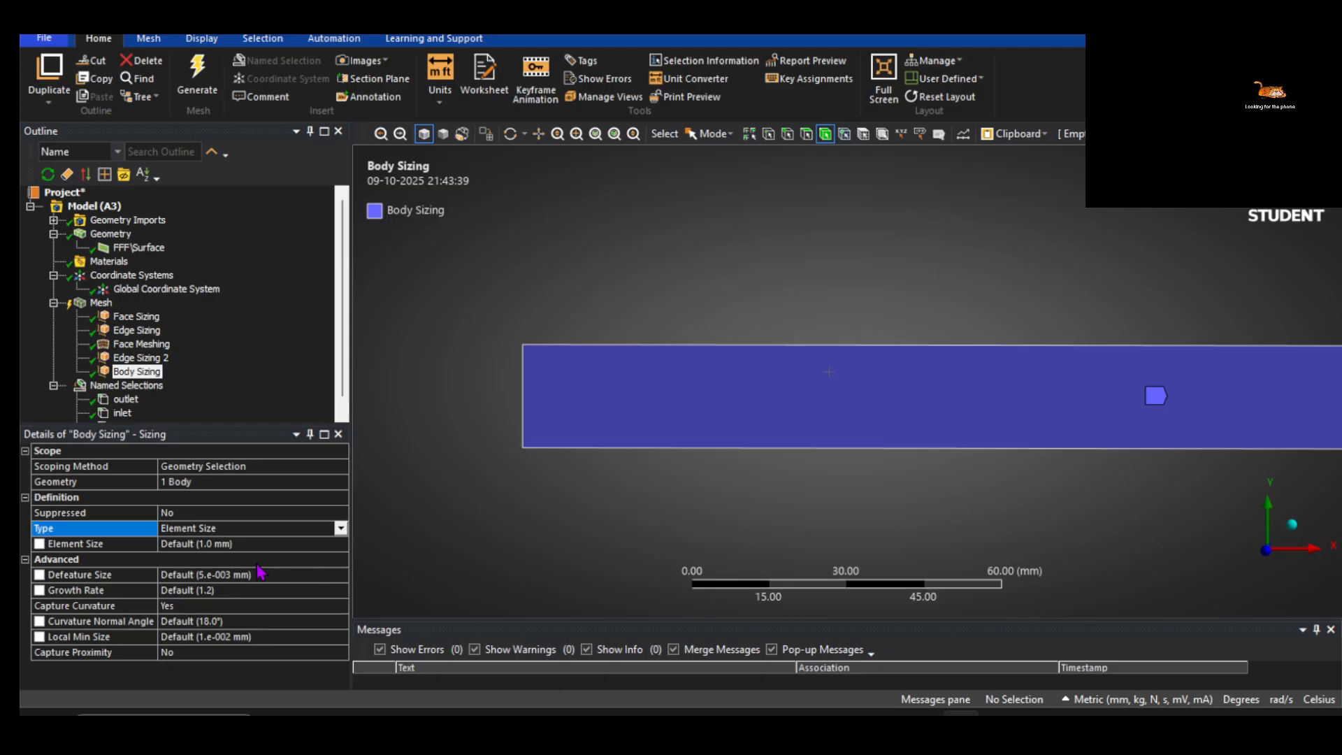
pyautogui.click(253, 544)
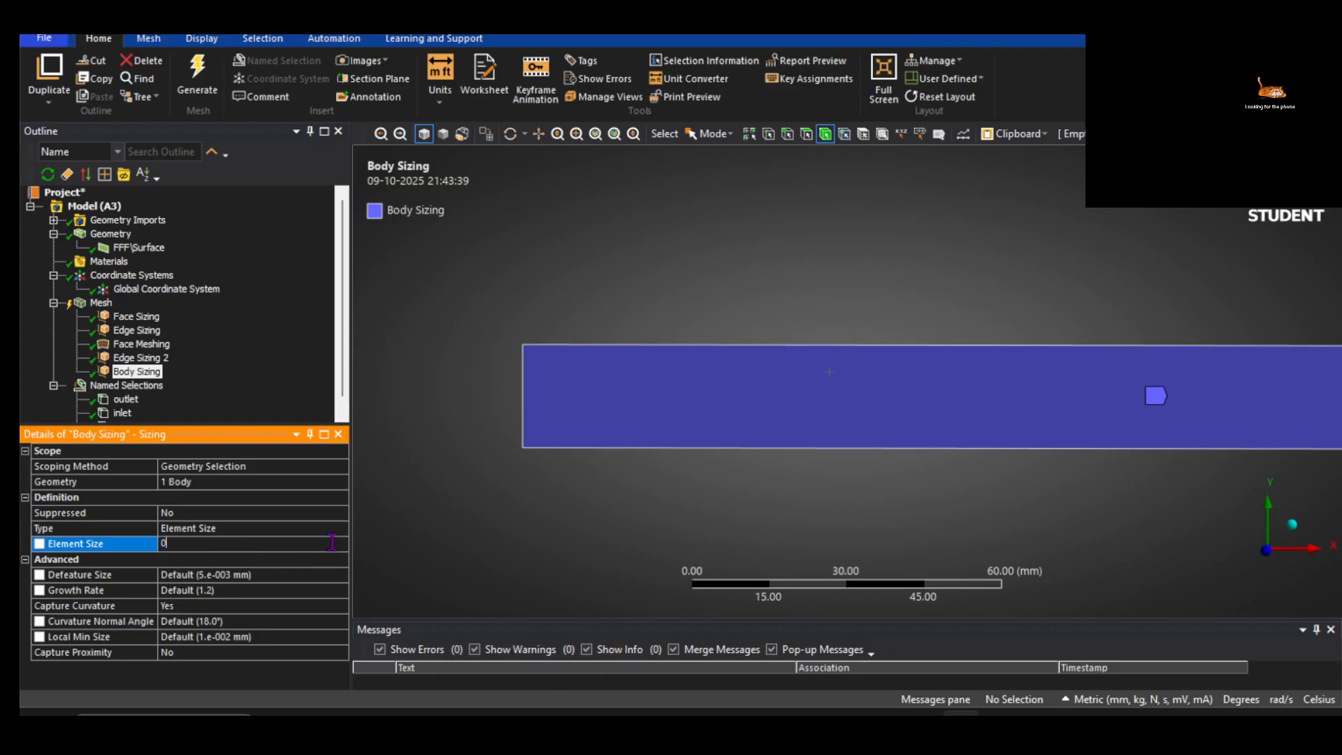
pyautogui.press('Return')
pyautogui.click(202, 93)
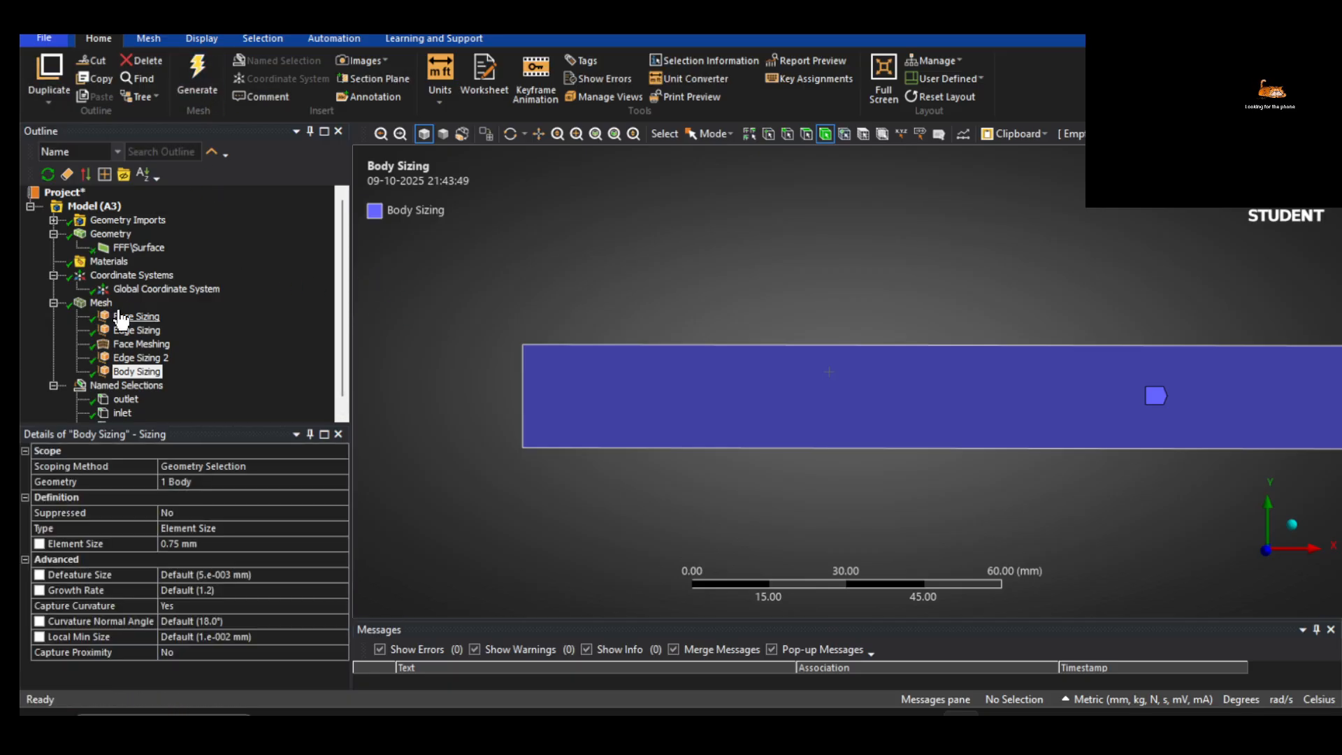
pyautogui.click(102, 302)
pyautogui.scroll(2, 809, 423)
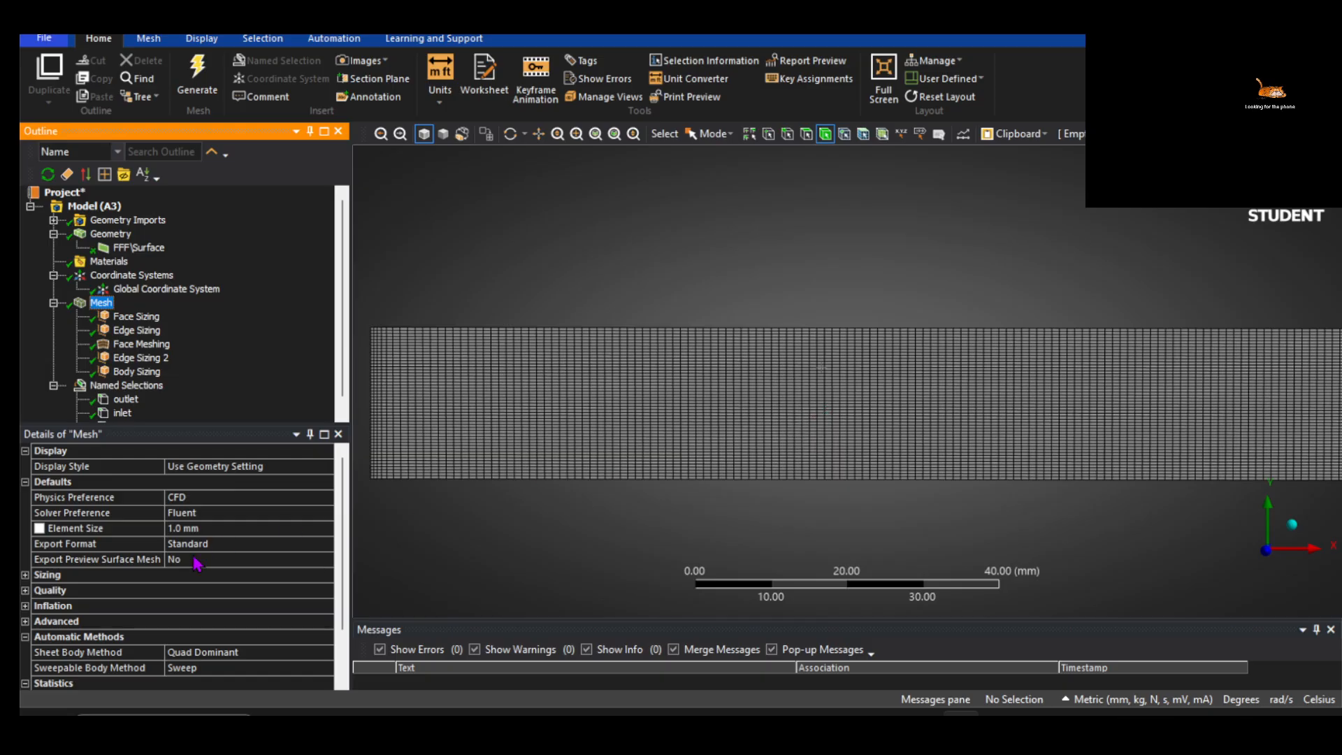
pyautogui.scroll(-2, 87, 620)
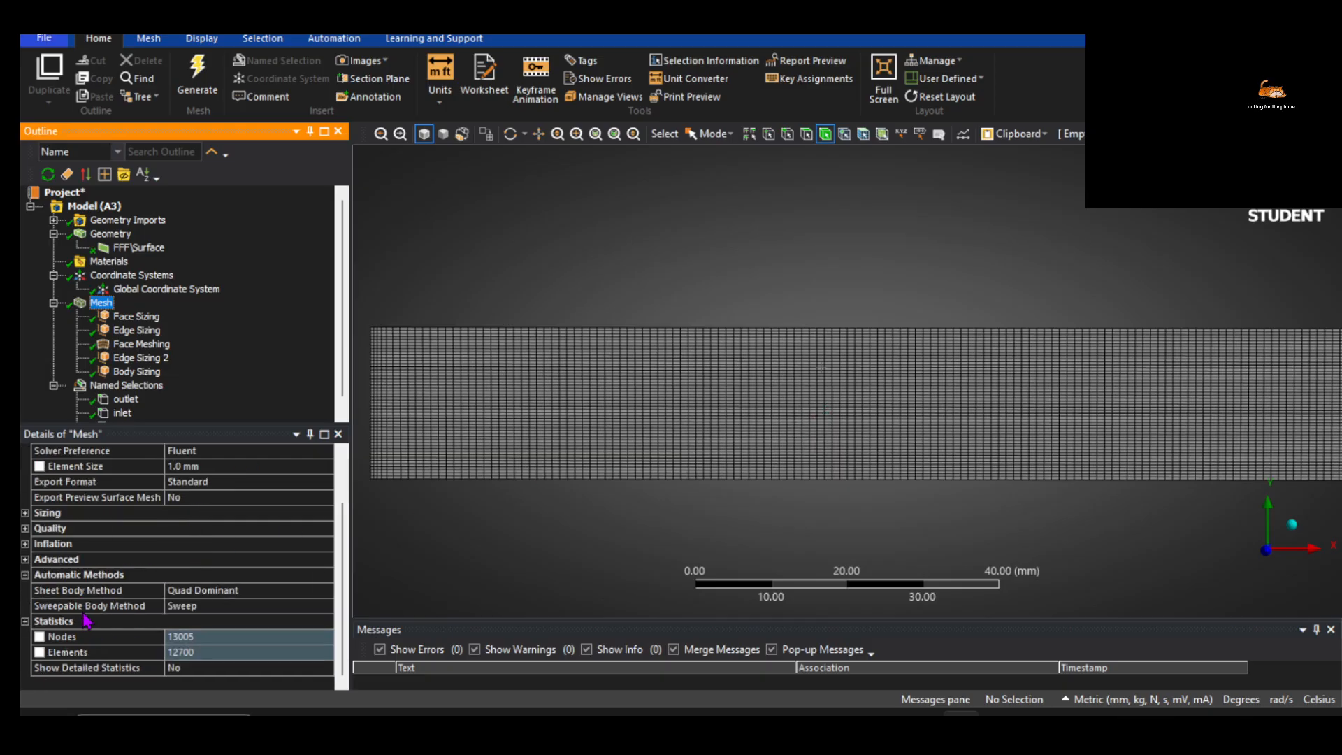
# Refine the body sizing's element size to 0.5 mm, regenerate the mesh, and check its statistics
pyautogui.click(155, 375)
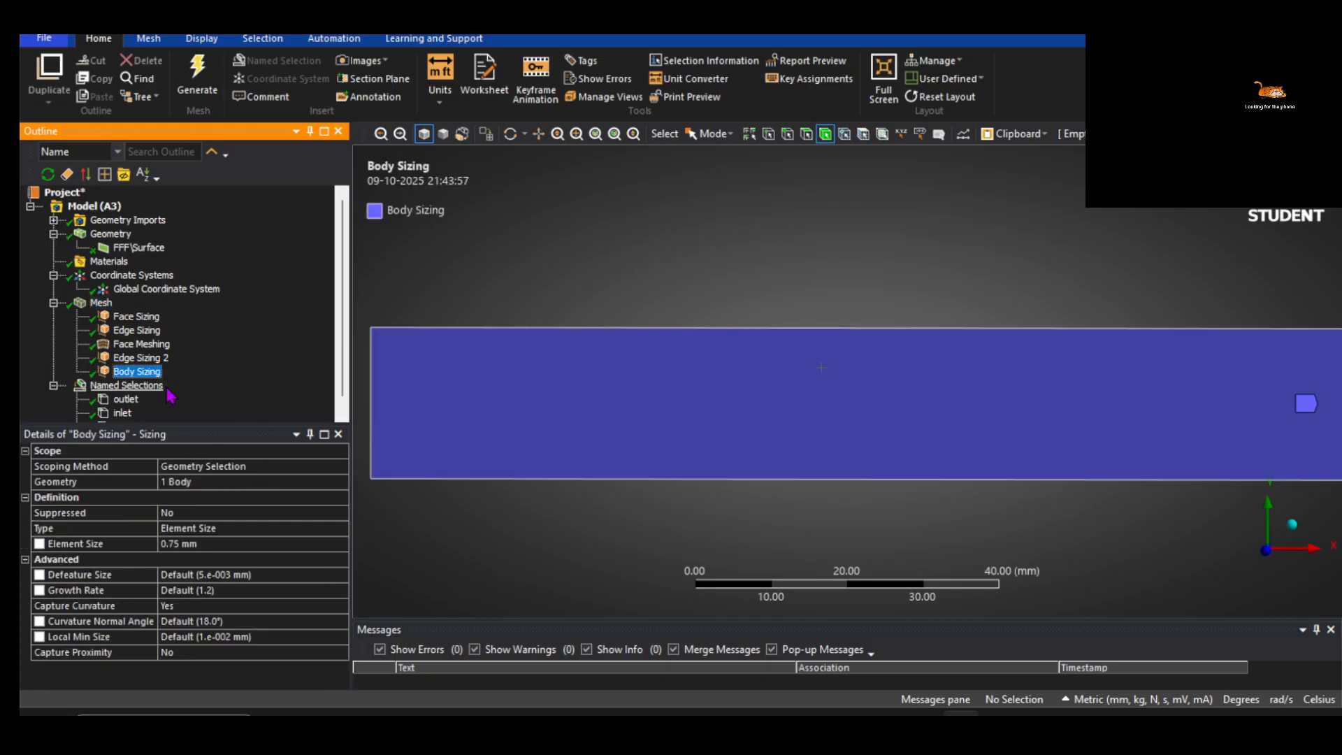
pyautogui.click(191, 543)
pyautogui.write('0.5')
pyautogui.press('Return')
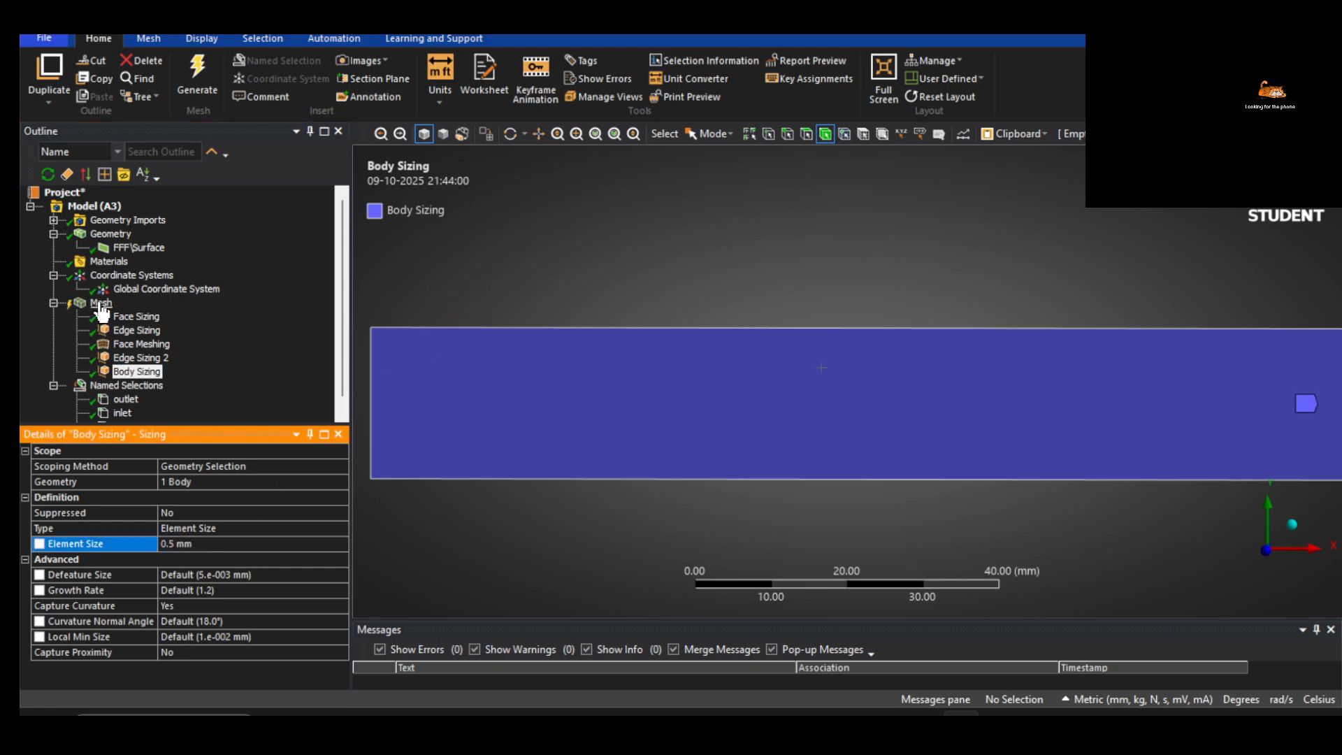
pyautogui.rightClick(101, 309)
pyautogui.click(148, 354)
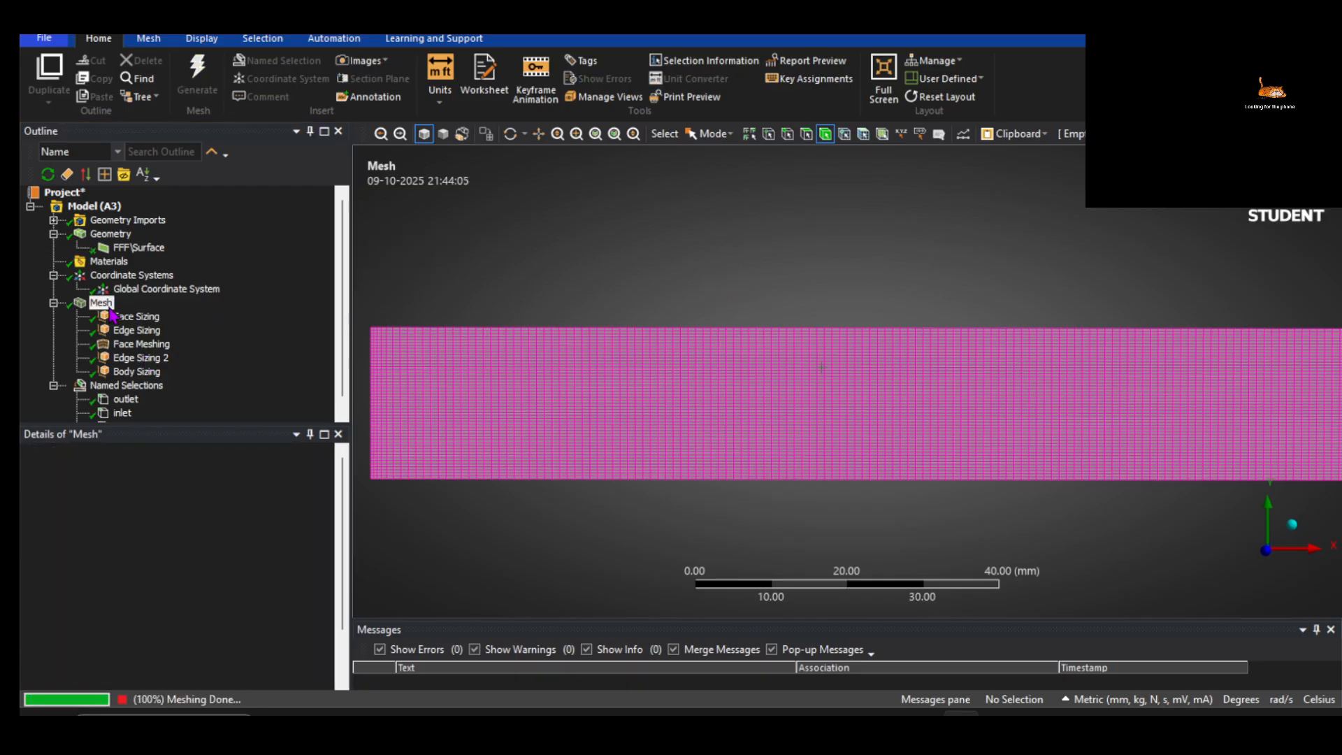
pyautogui.scroll(-2, 146, 567)
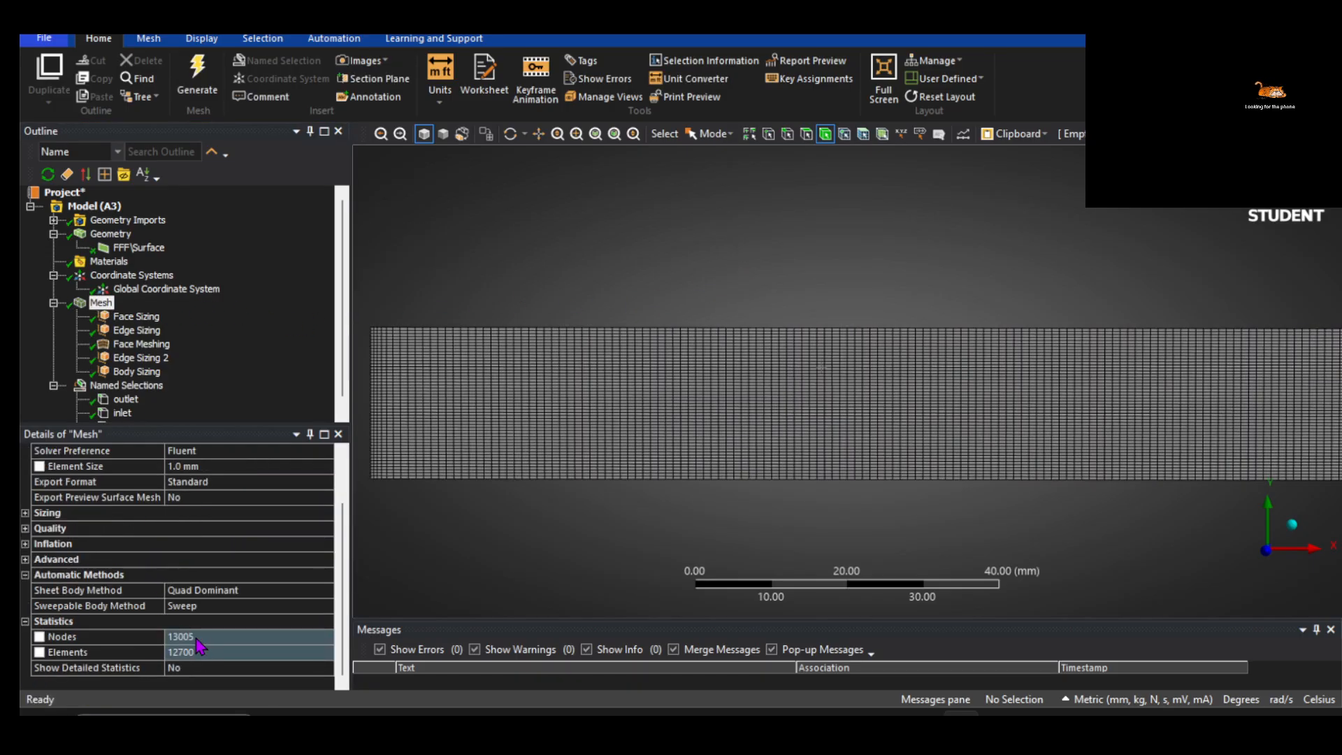
# Suppress the Face Meshing control and regenerate the mesh to examine the unmapped element pattern
pyautogui.click(153, 344)
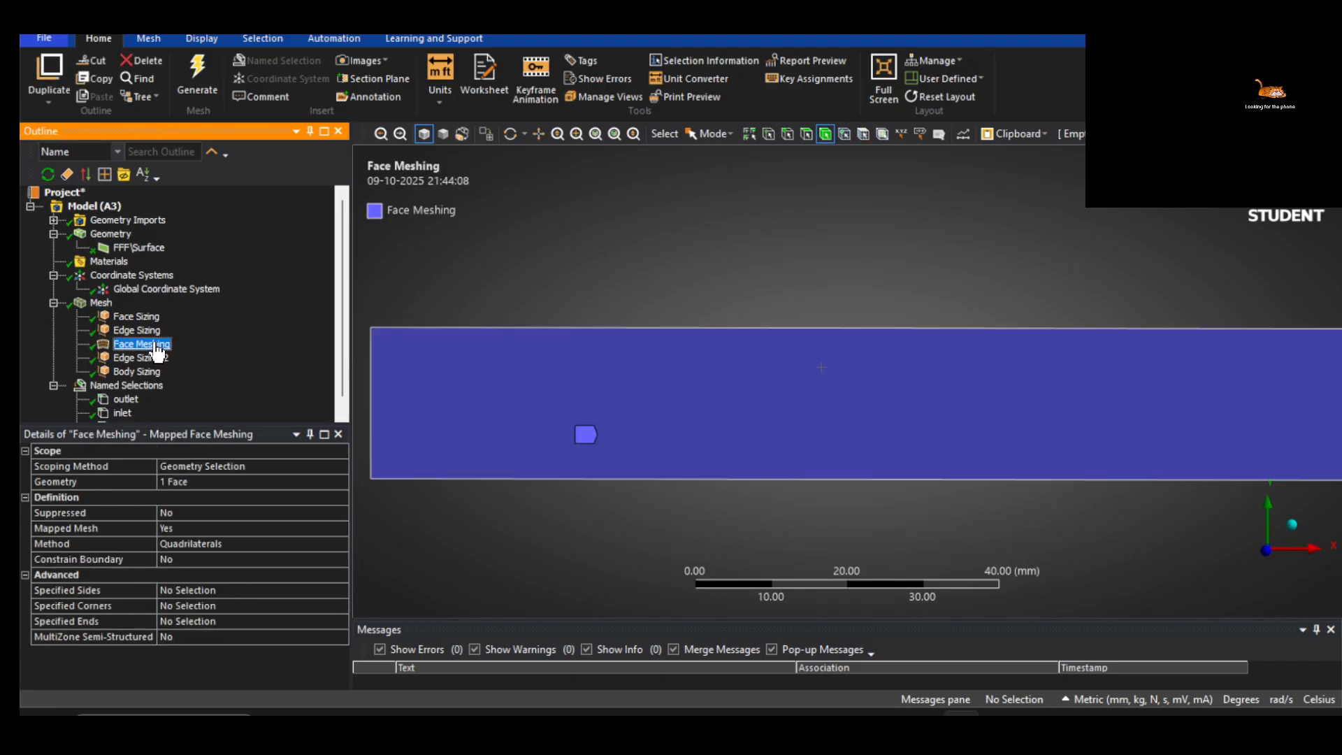
pyautogui.rightClick(157, 346)
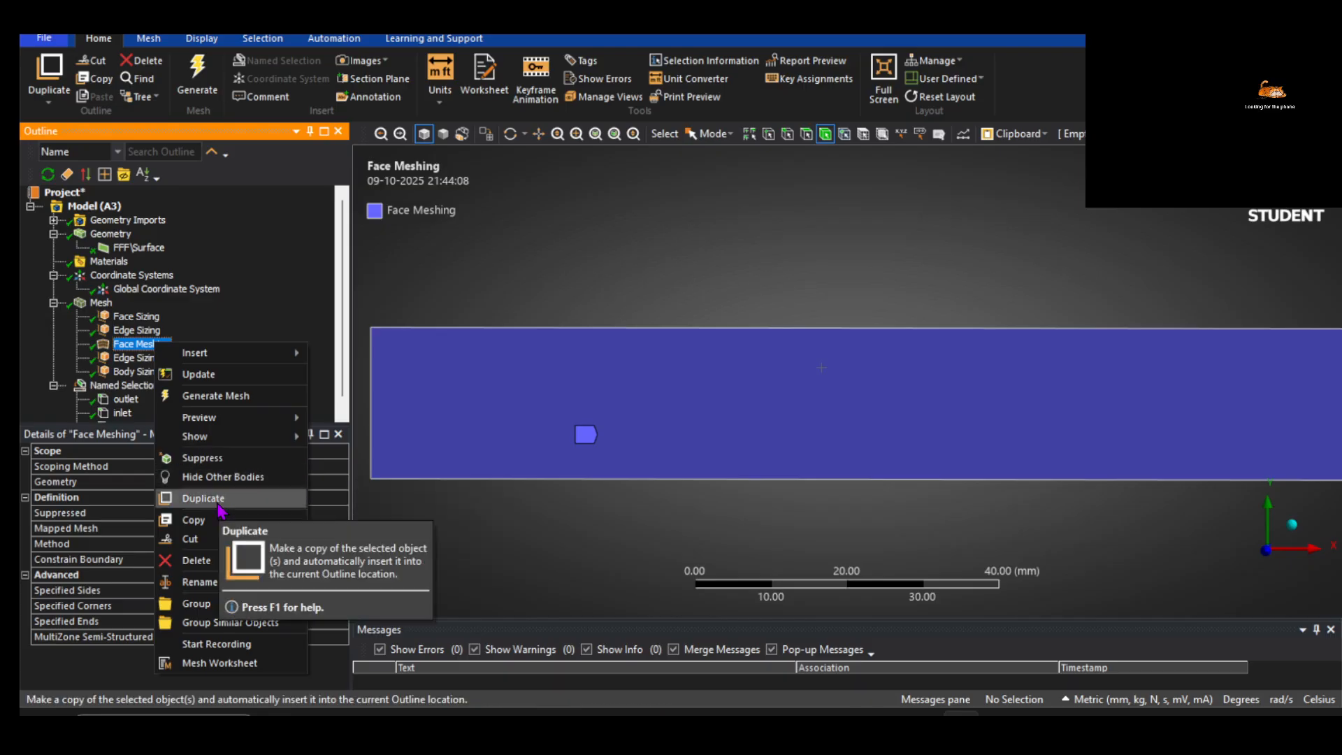
pyautogui.click(200, 458)
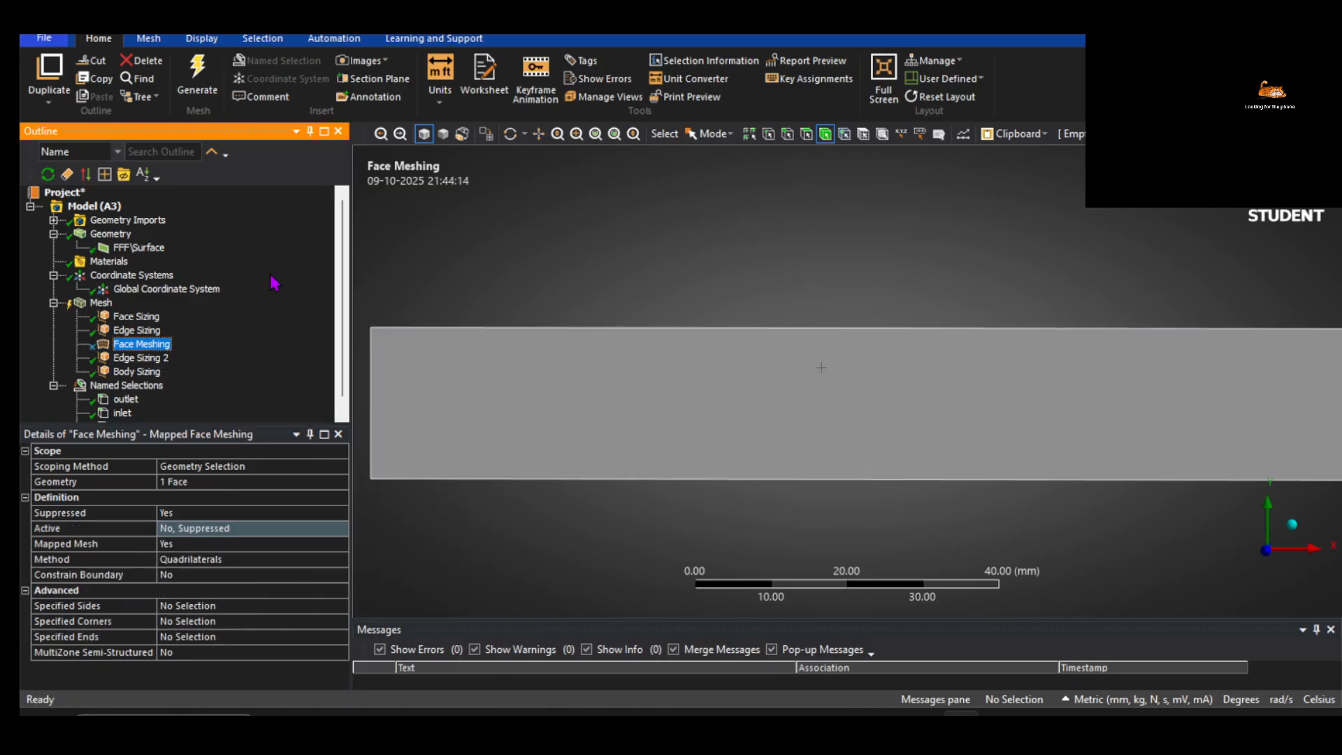
pyautogui.click(212, 80)
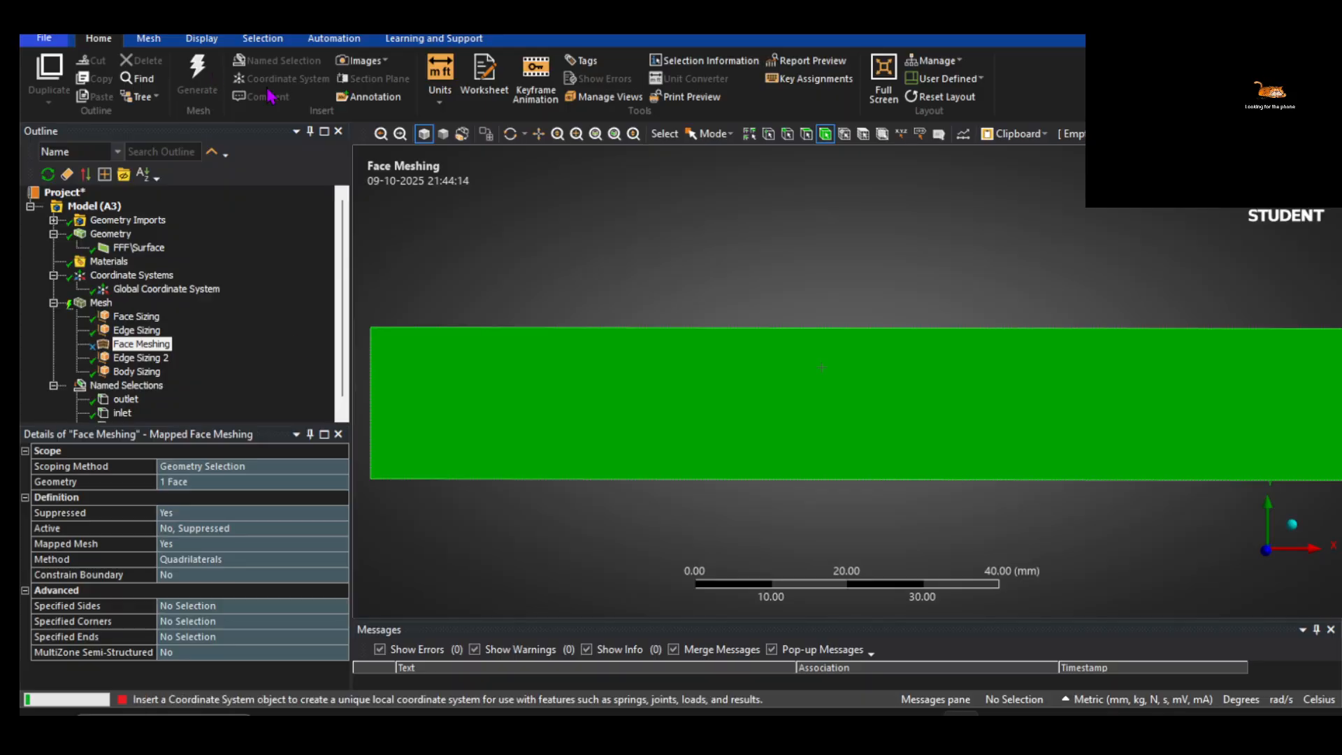
pyautogui.click(104, 304)
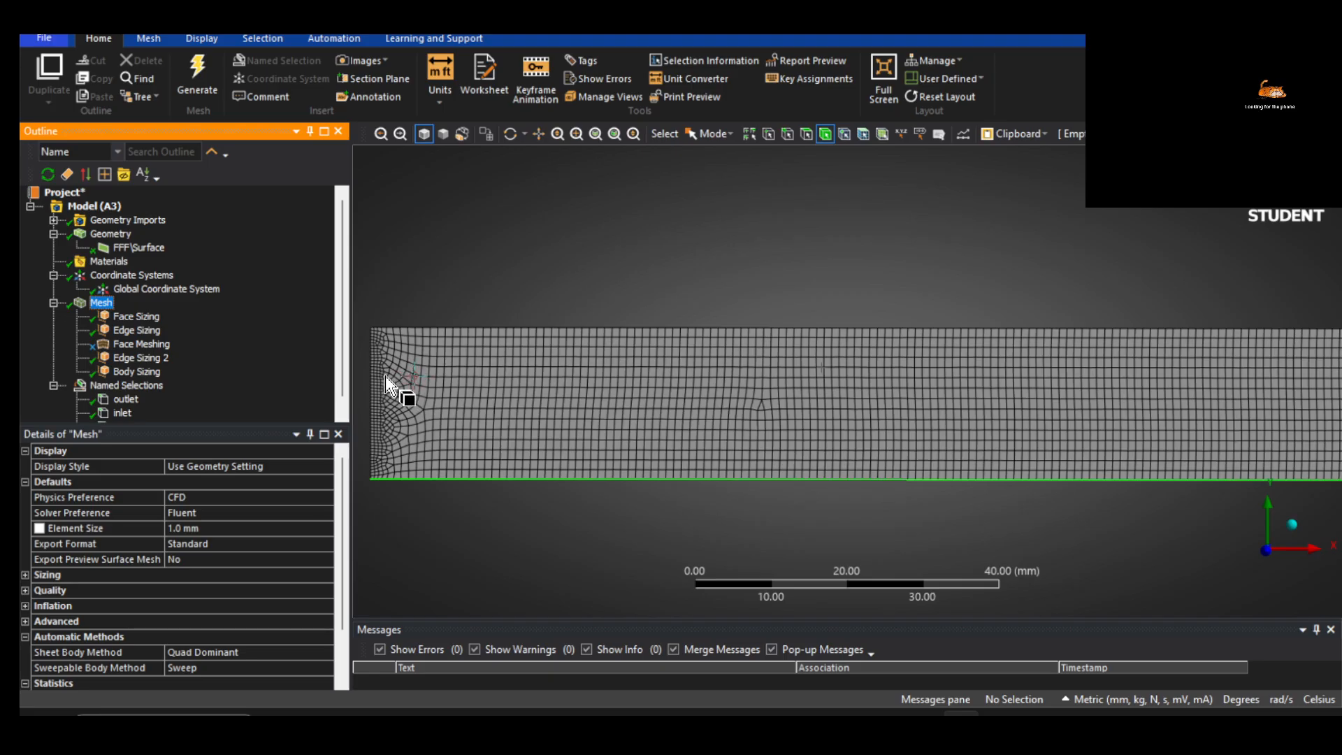
# Suppress the first Edge Sizing, regenerate the mesh, and inspect the elements near the pipe's short end
pyautogui.click(120, 330)
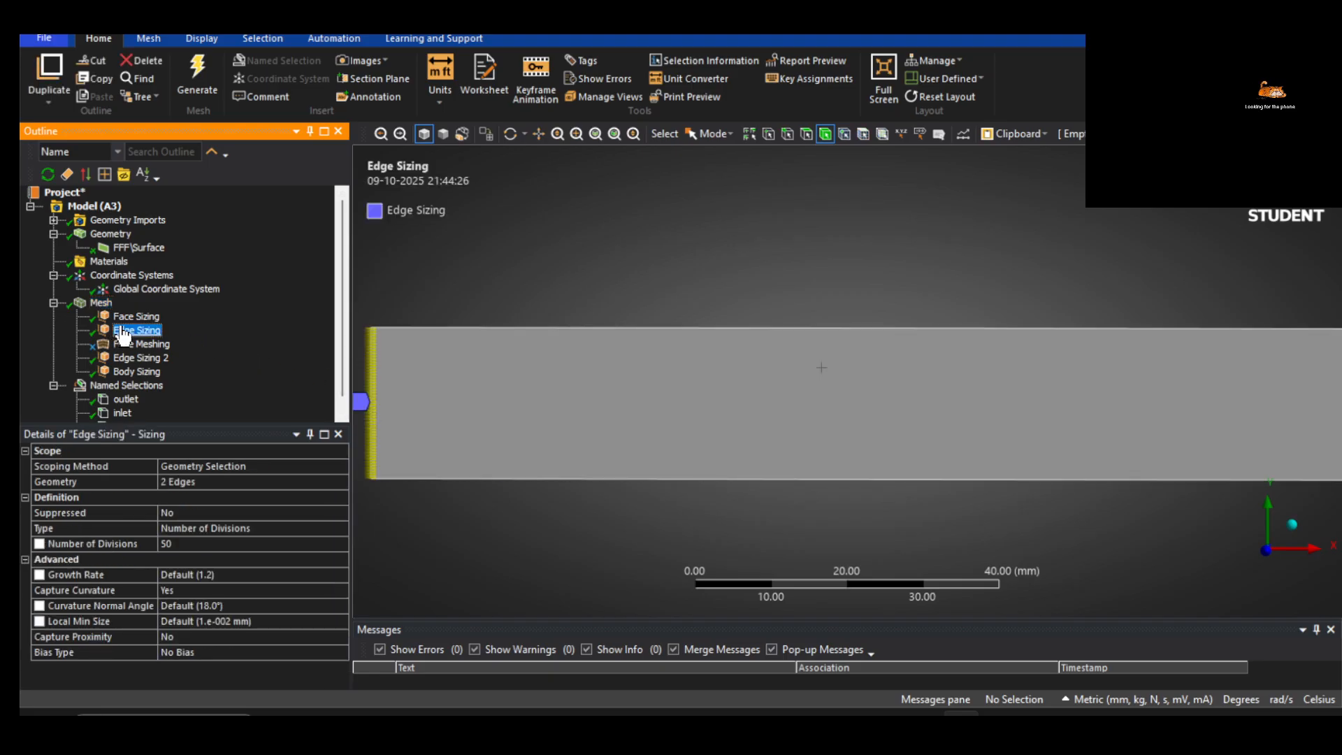
pyautogui.rightClick(123, 327)
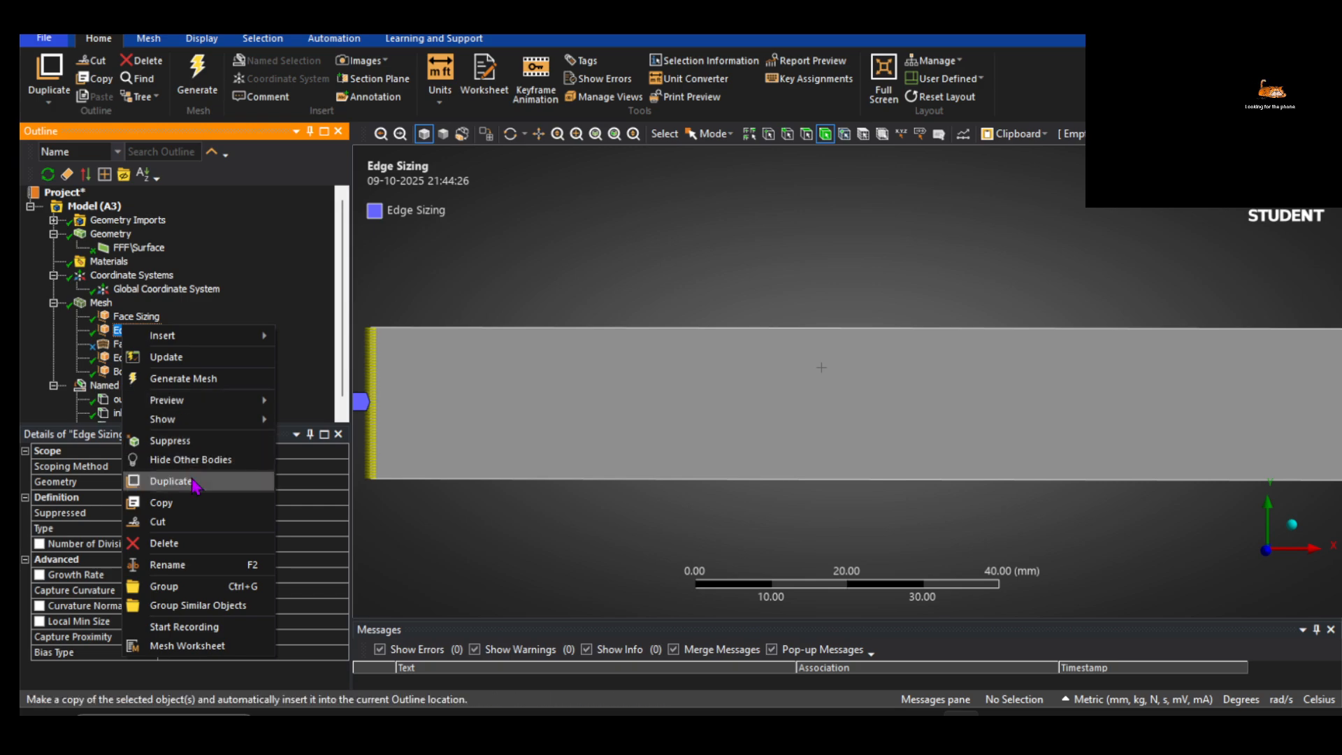
pyautogui.click(167, 440)
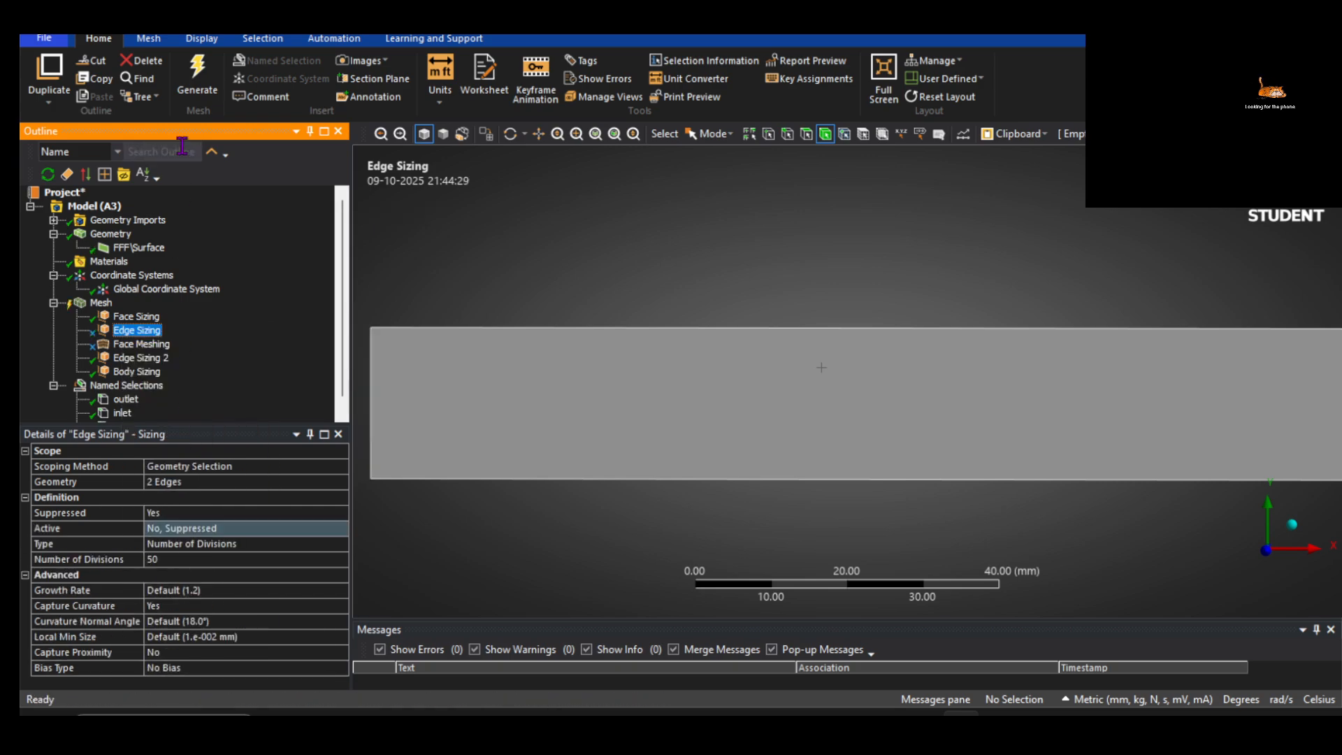
pyautogui.click(194, 100)
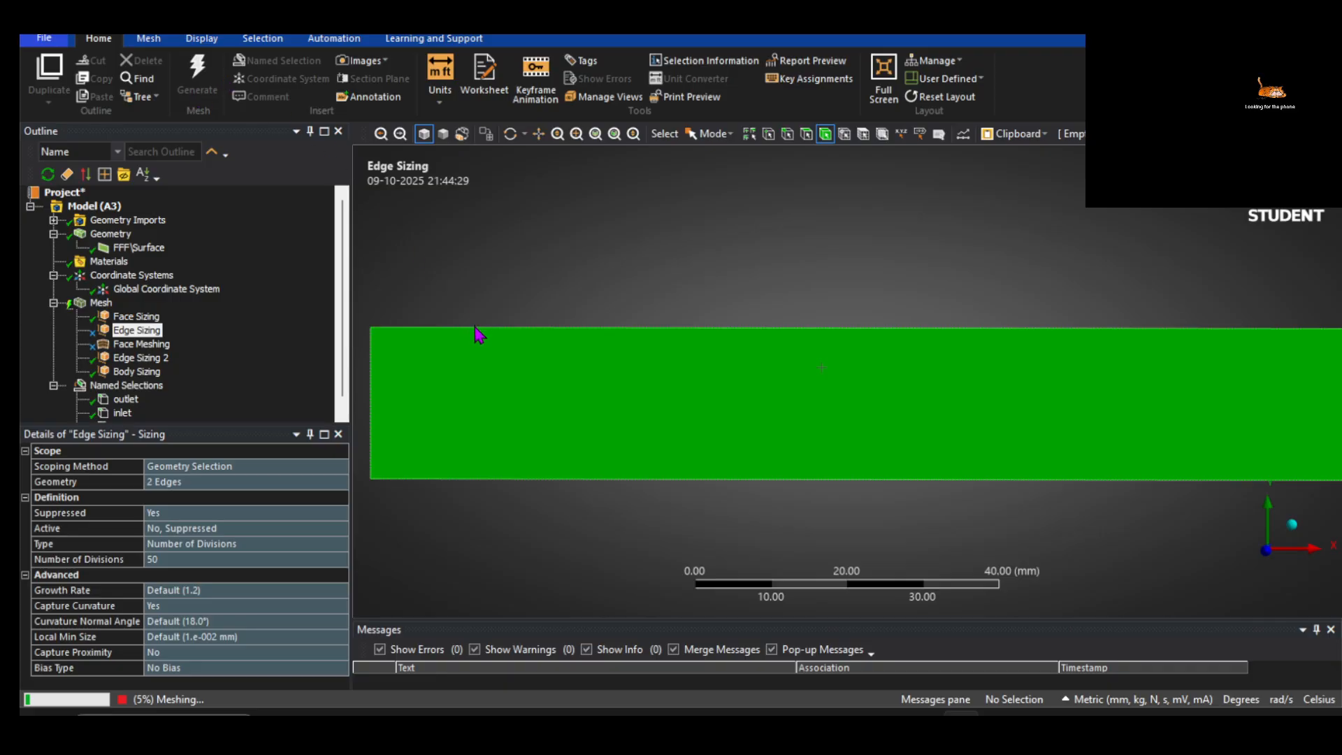
pyautogui.click(102, 303)
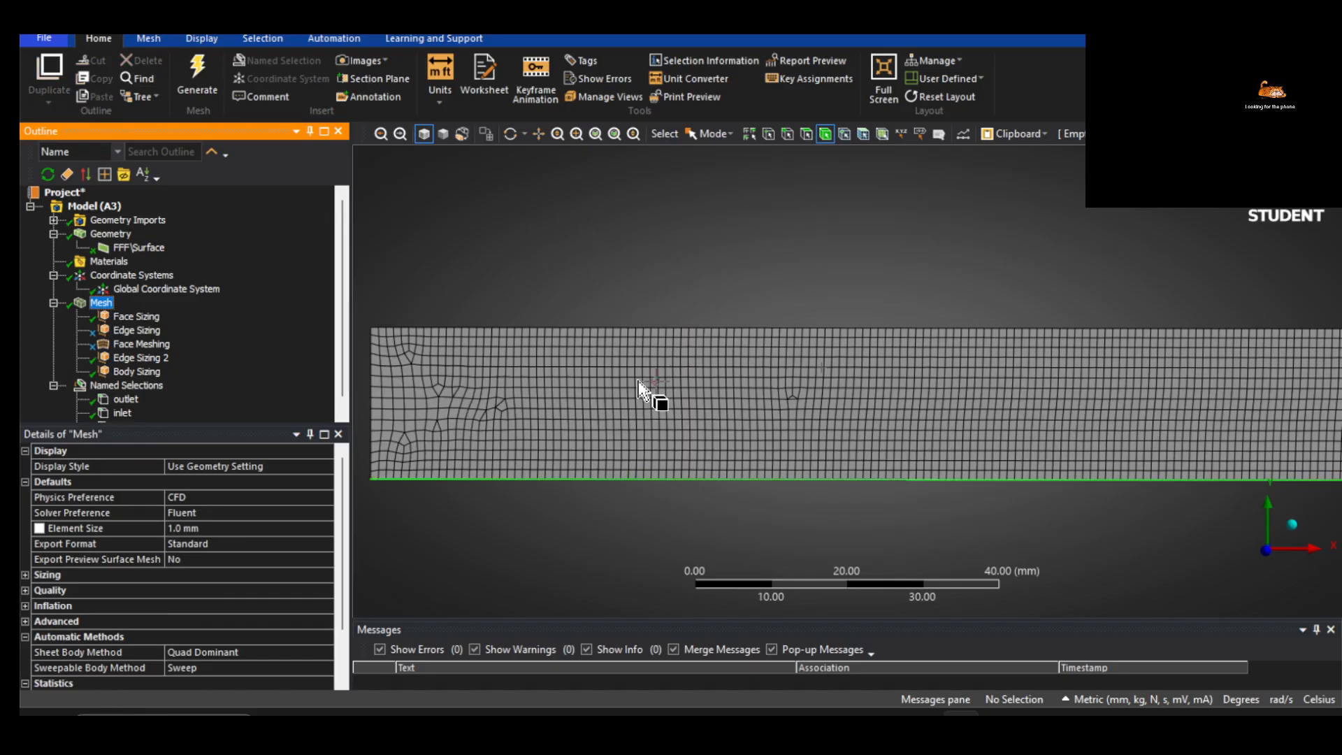
pyautogui.scroll(-2, 646, 391)
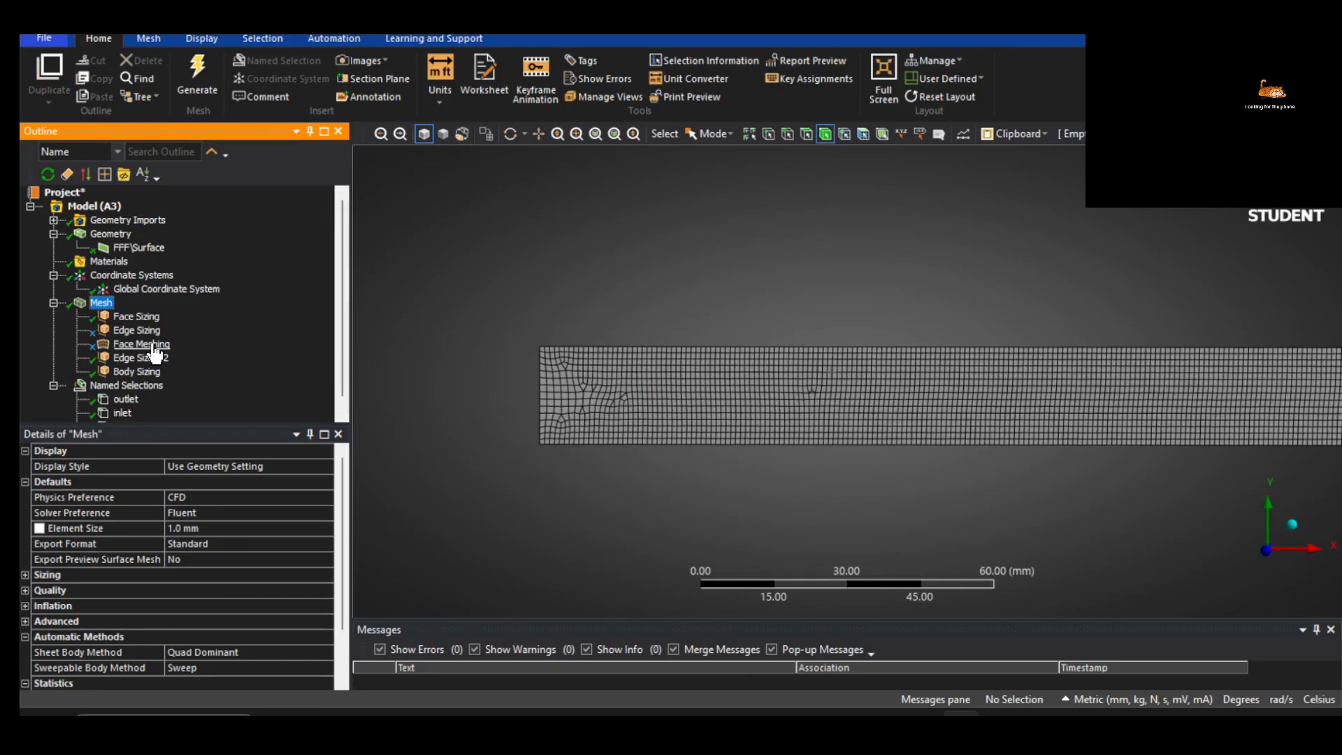
pyautogui.scroll(2, 622, 464)
pyautogui.scroll(-2, 614, 459)
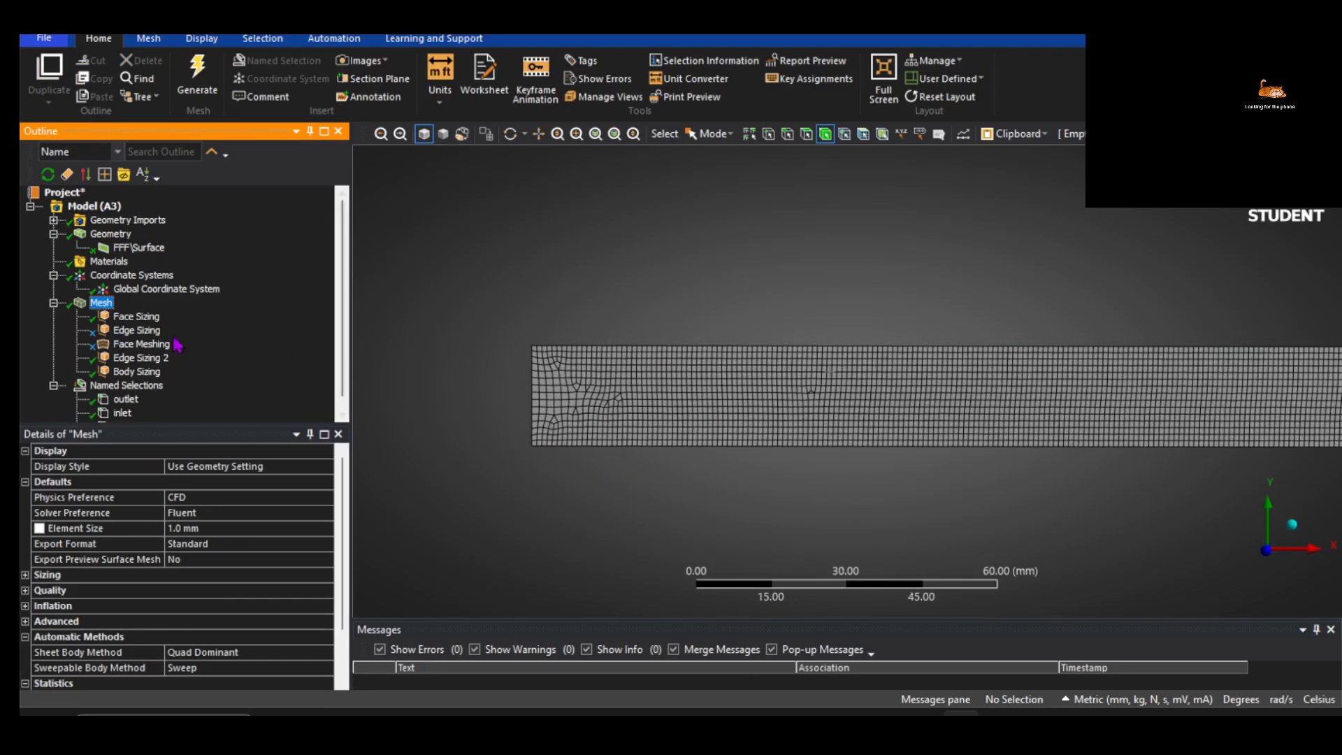
# Unsuppress the Face Meshing control and regenerate the mesh with mapped quadrilaterals
pyautogui.rightClick(145, 345)
pyautogui.press('Escape')
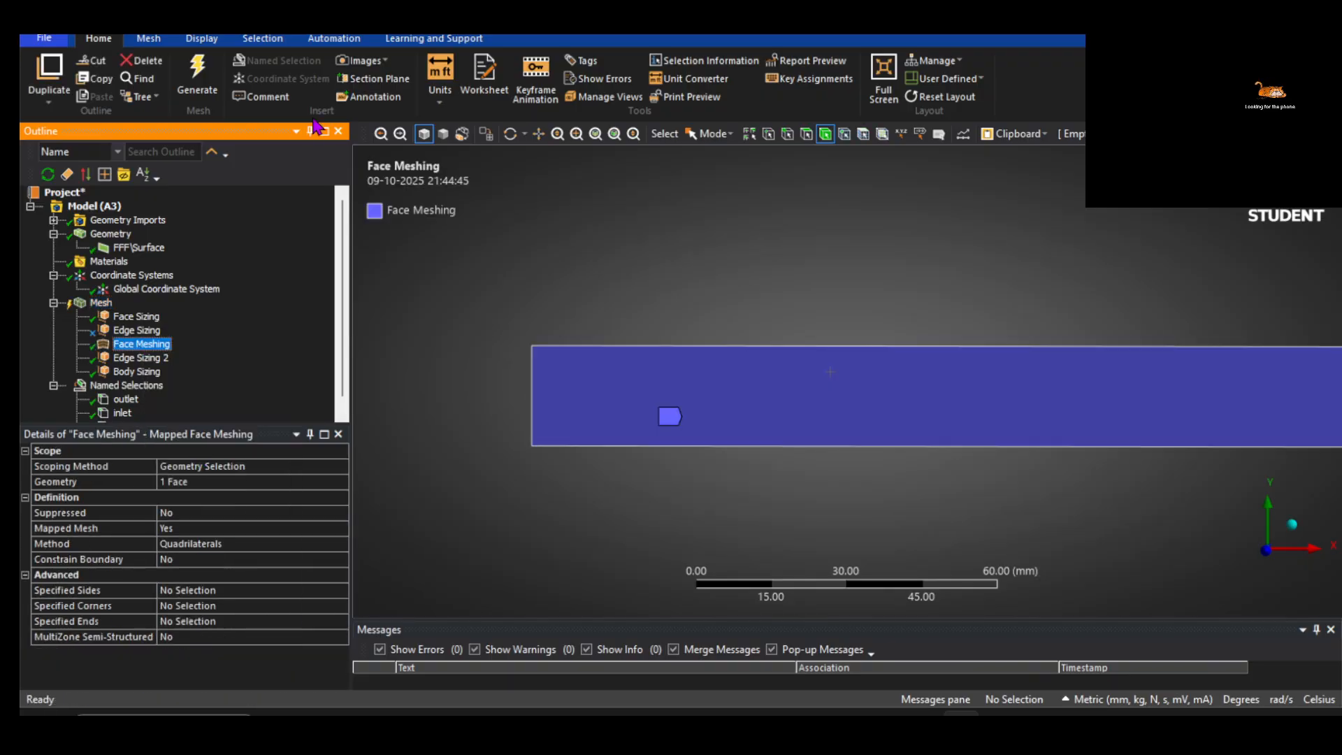
pyautogui.click(200, 74)
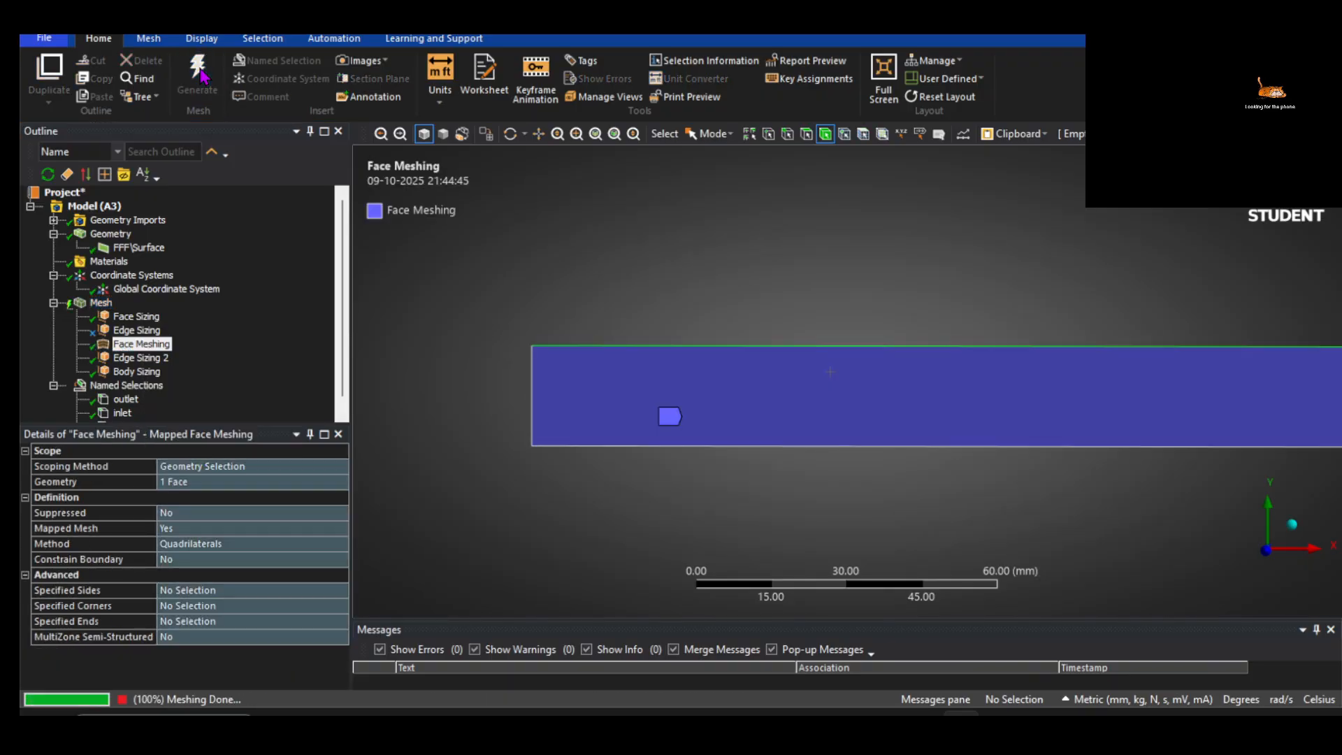
pyautogui.click(113, 302)
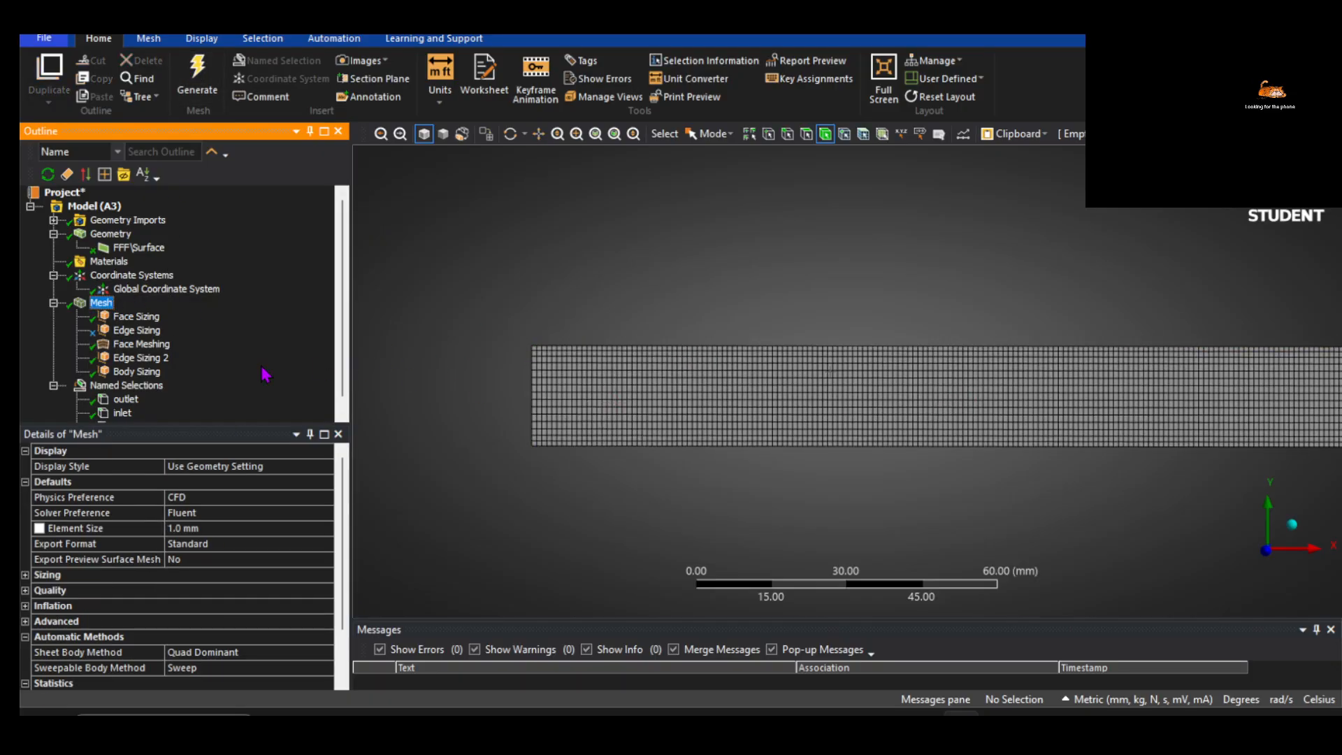
# Re-enter 0.5 mm as the body sizing's element size and regenerate the mesh with the first Edge Sizing suppressed, checking the mesh statistics
pyautogui.click(136, 371)
pyautogui.click(190, 543)
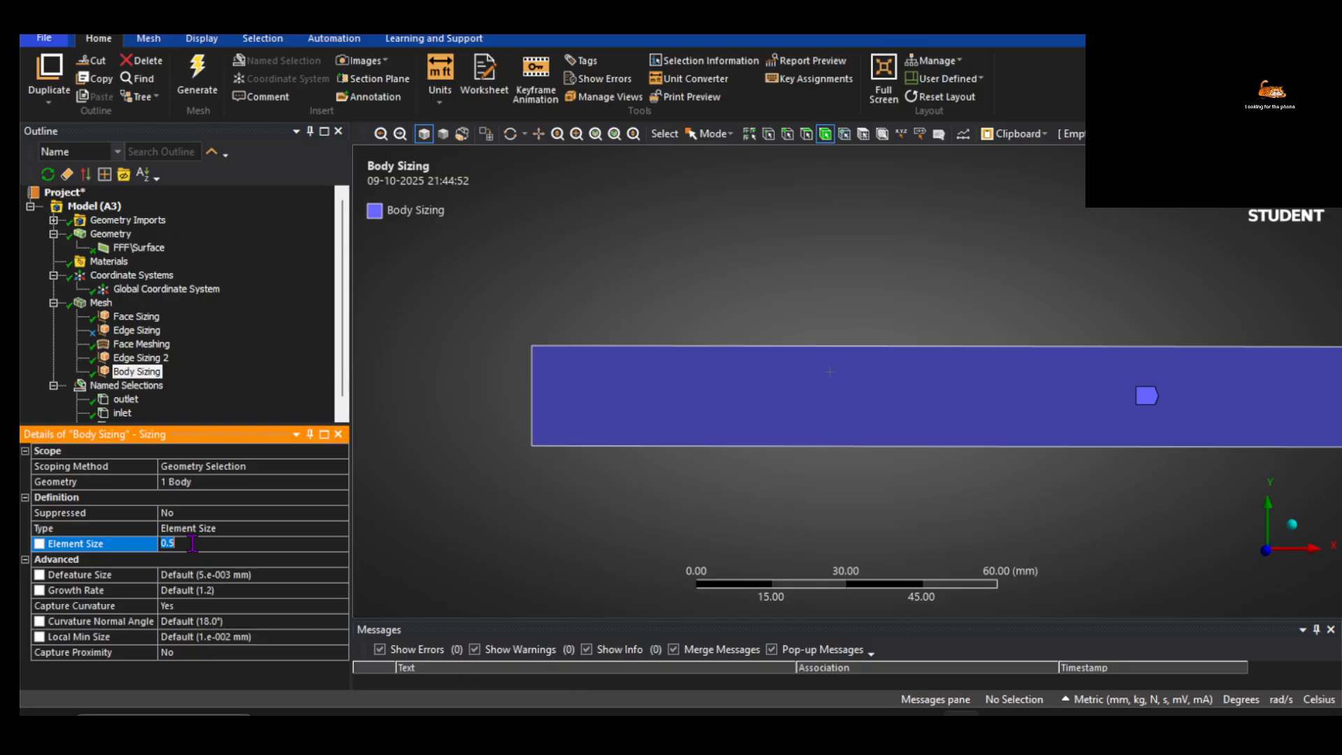
pyautogui.write('0.')
pyautogui.press('Return')
pyautogui.click(187, 543)
pyautogui.press('Return')
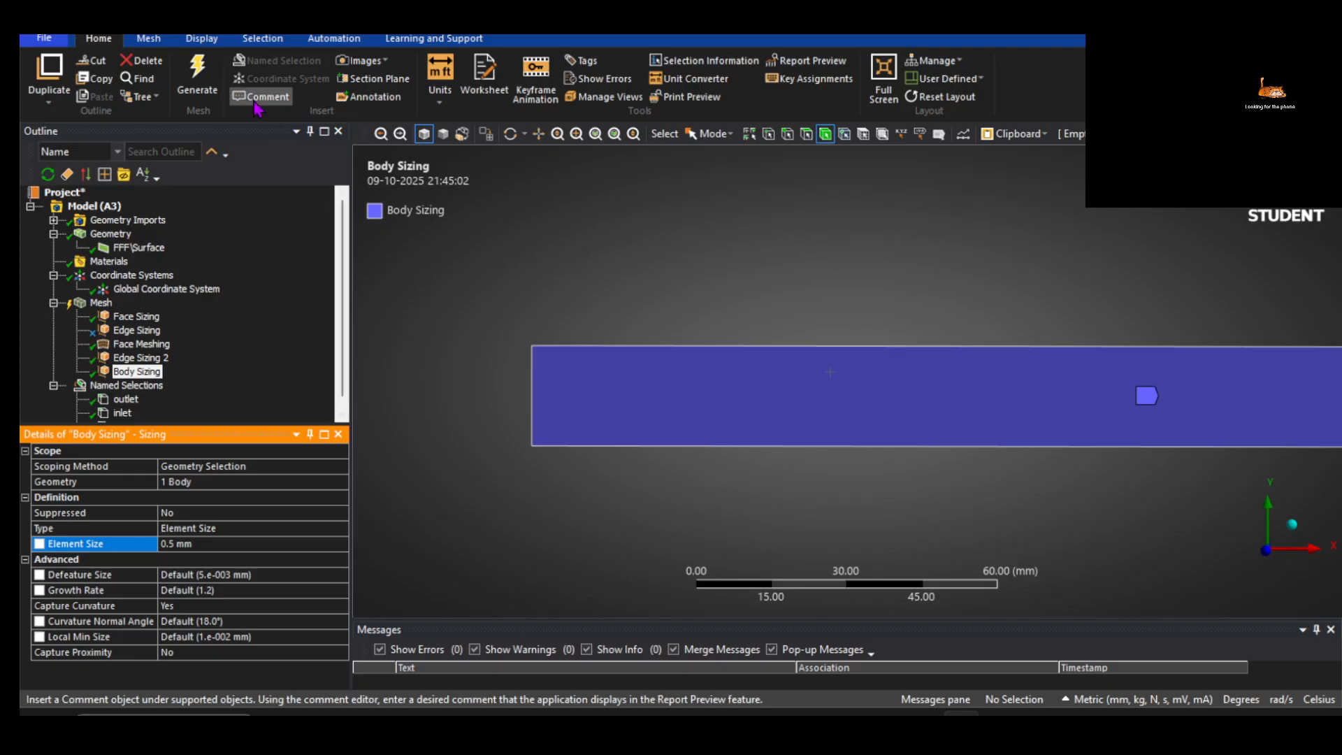
pyautogui.click(198, 74)
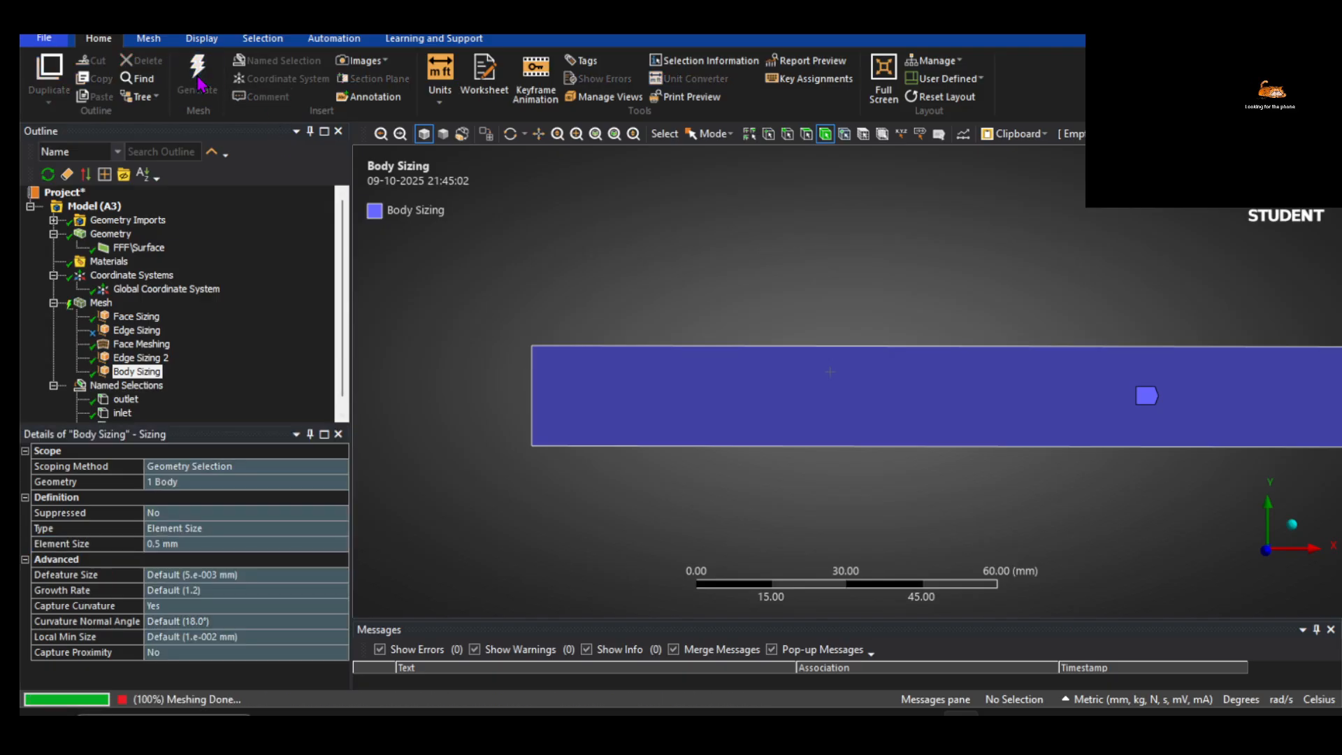
pyautogui.click(101, 302)
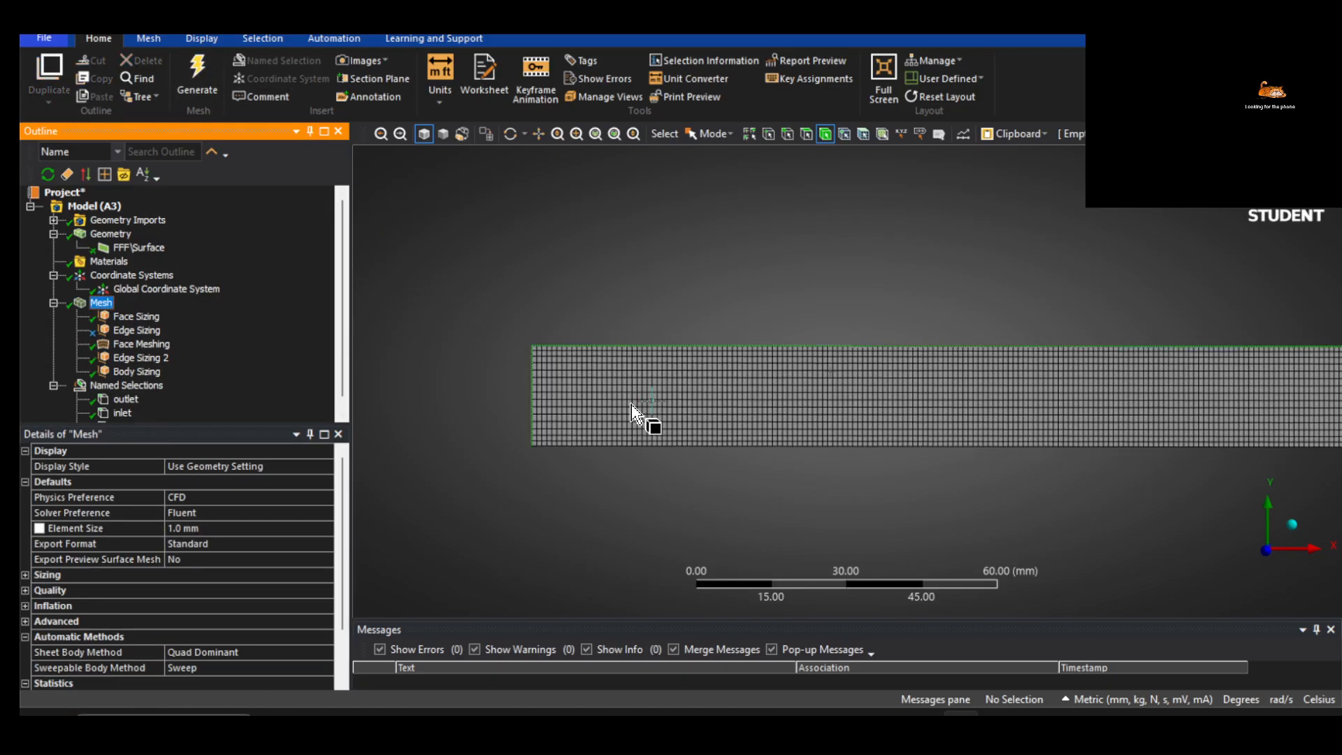
pyautogui.scroll(-2, 155, 651)
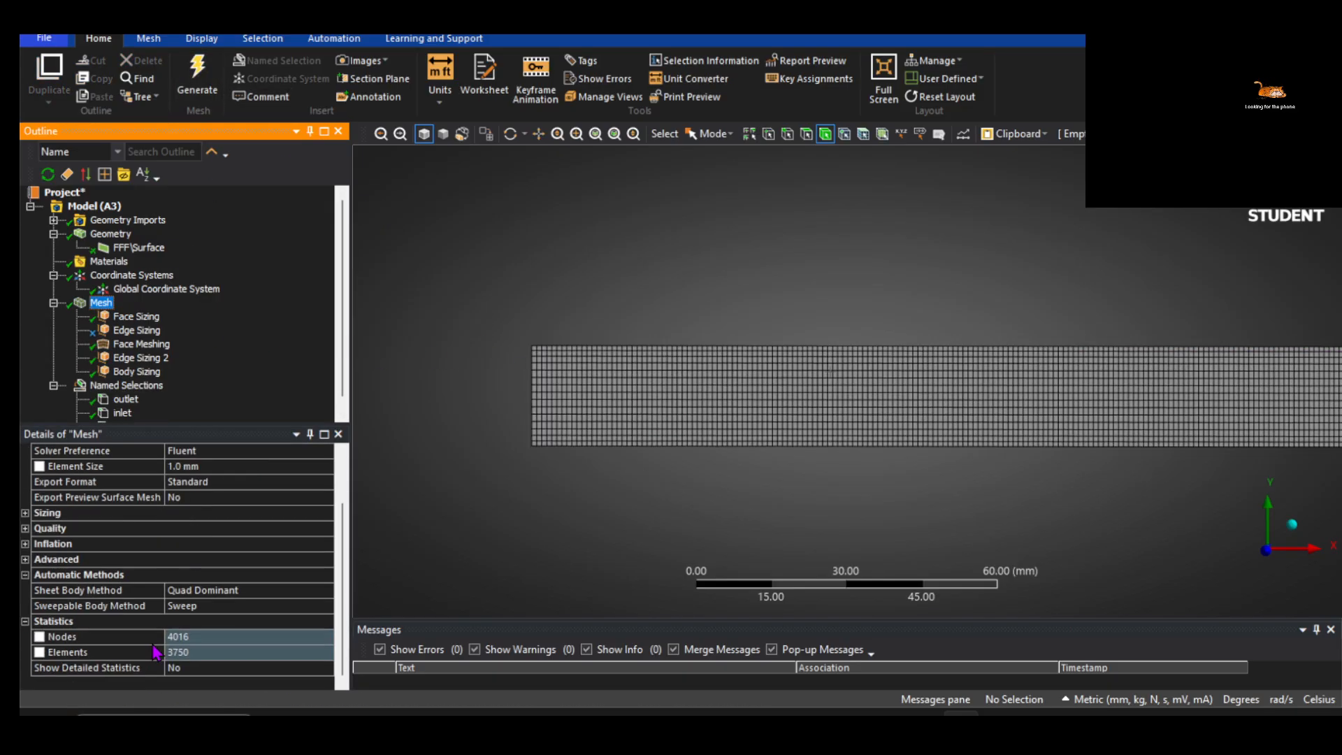
# Set the body sizing's element size to 0.2 mm, regenerate the mesh, and examine it along the pipe
pyautogui.click(137, 371)
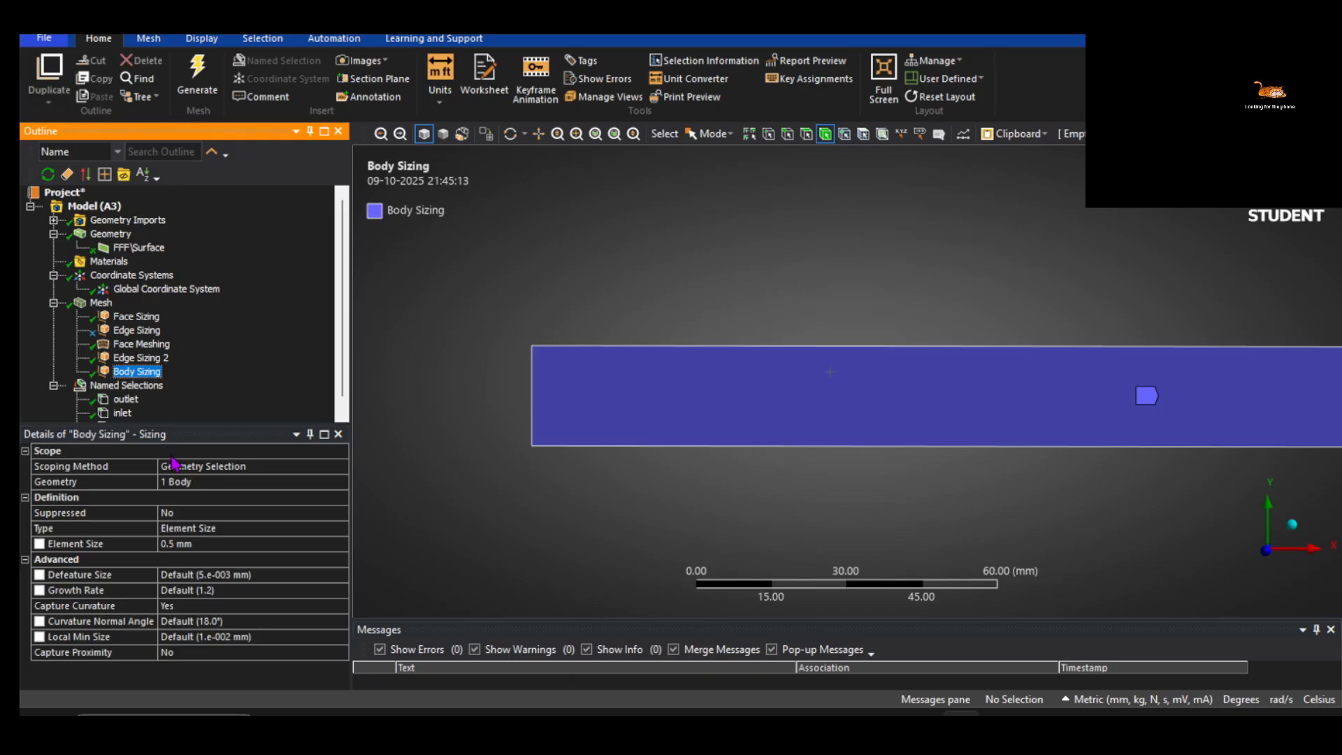
pyautogui.click(187, 543)
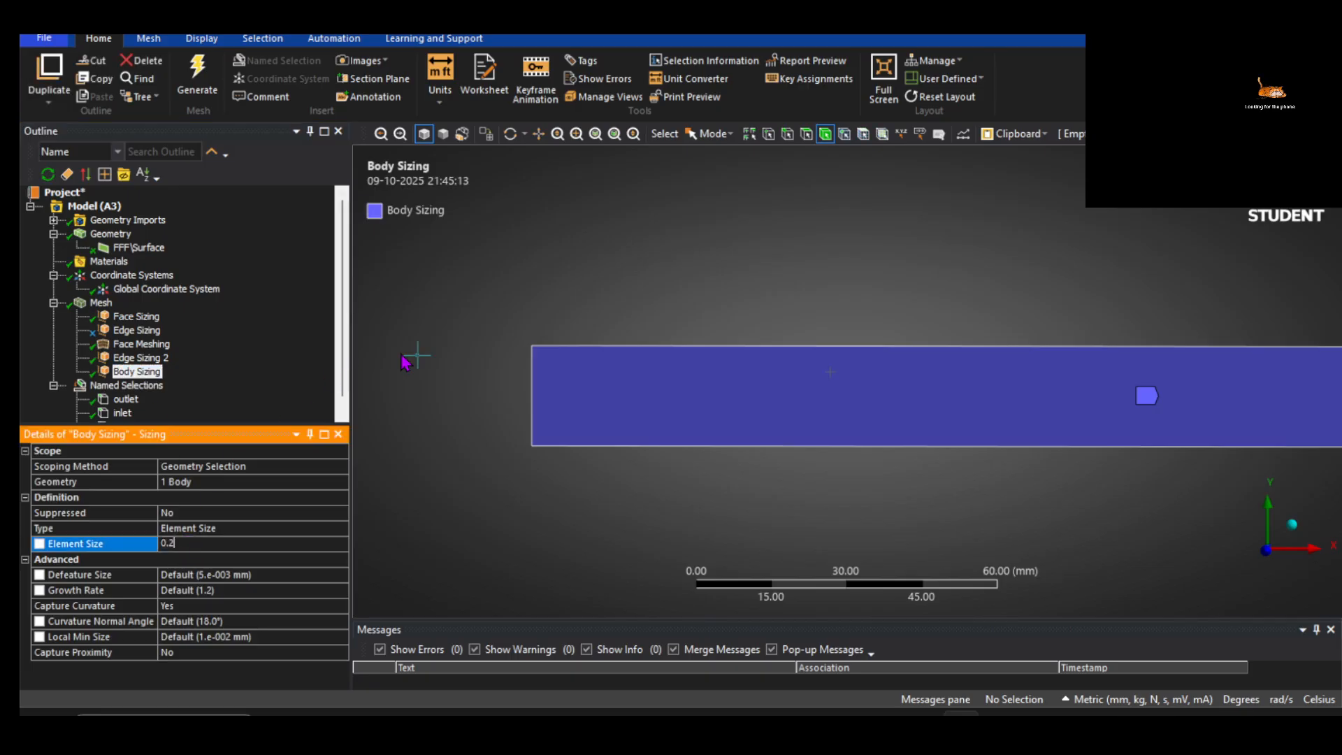
pyautogui.click(198, 69)
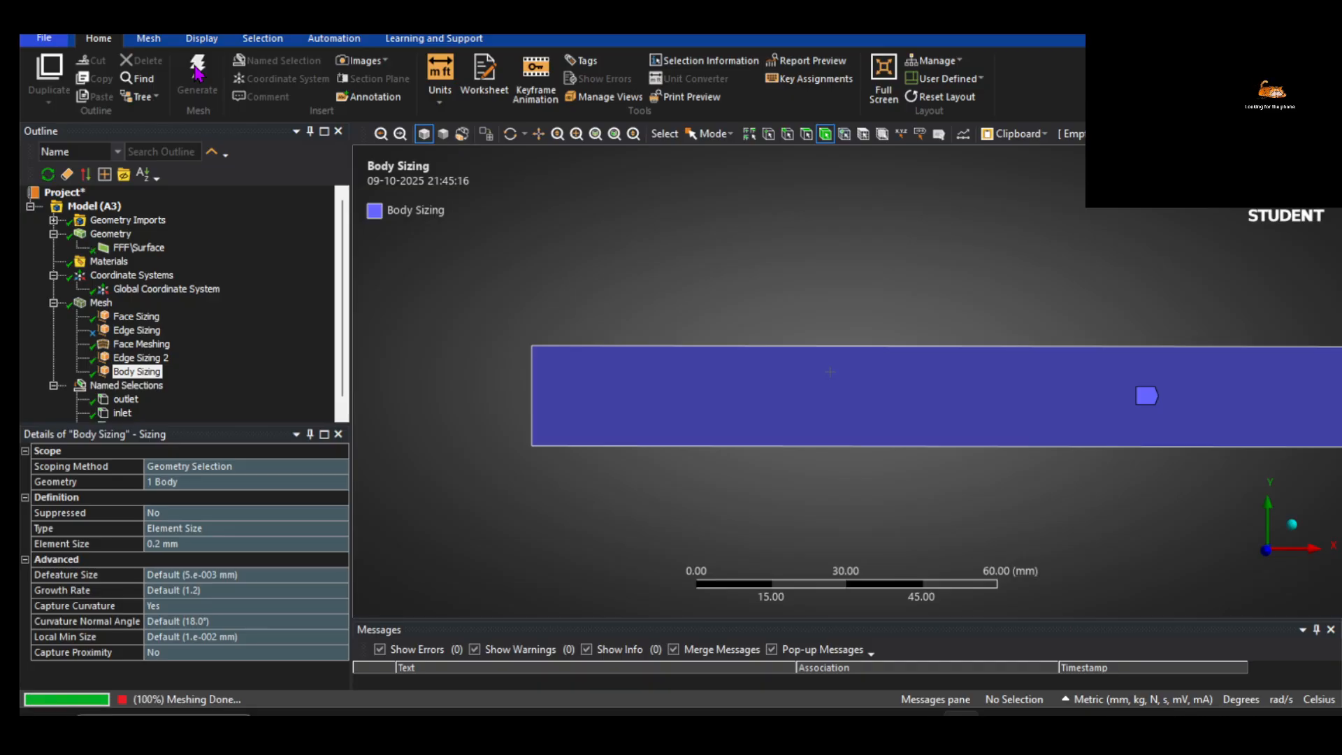
pyautogui.click(100, 302)
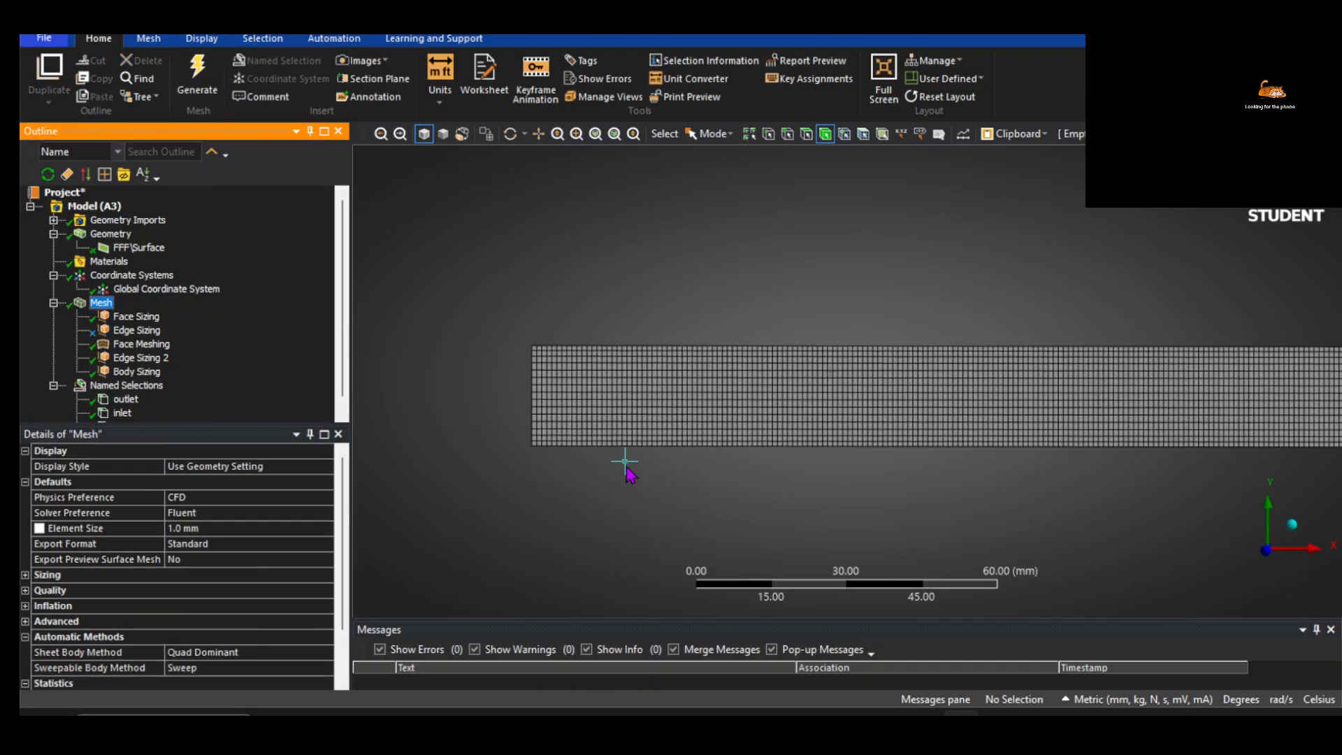
pyautogui.scroll(-3, 625, 461)
pyautogui.keyDown('ctrl'); pyautogui.moveTo(912, 443); pyautogui.dragTo(991, 423, button='middle'); pyautogui.keyUp('ctrl')
# Set the mesh's global element size to 0.5 mm, regenerate the mesh, and examine the elements near the pipe's short end
pyautogui.click(109, 303)
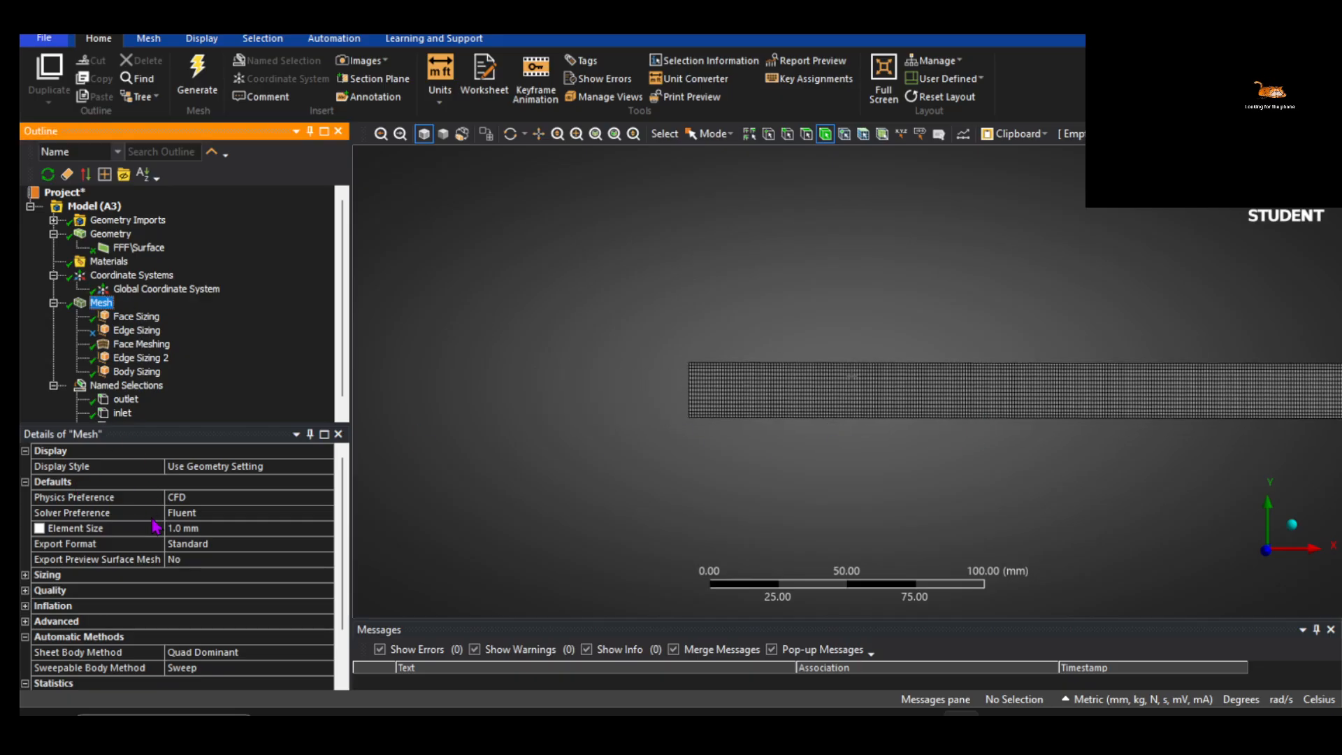
pyautogui.click(203, 528)
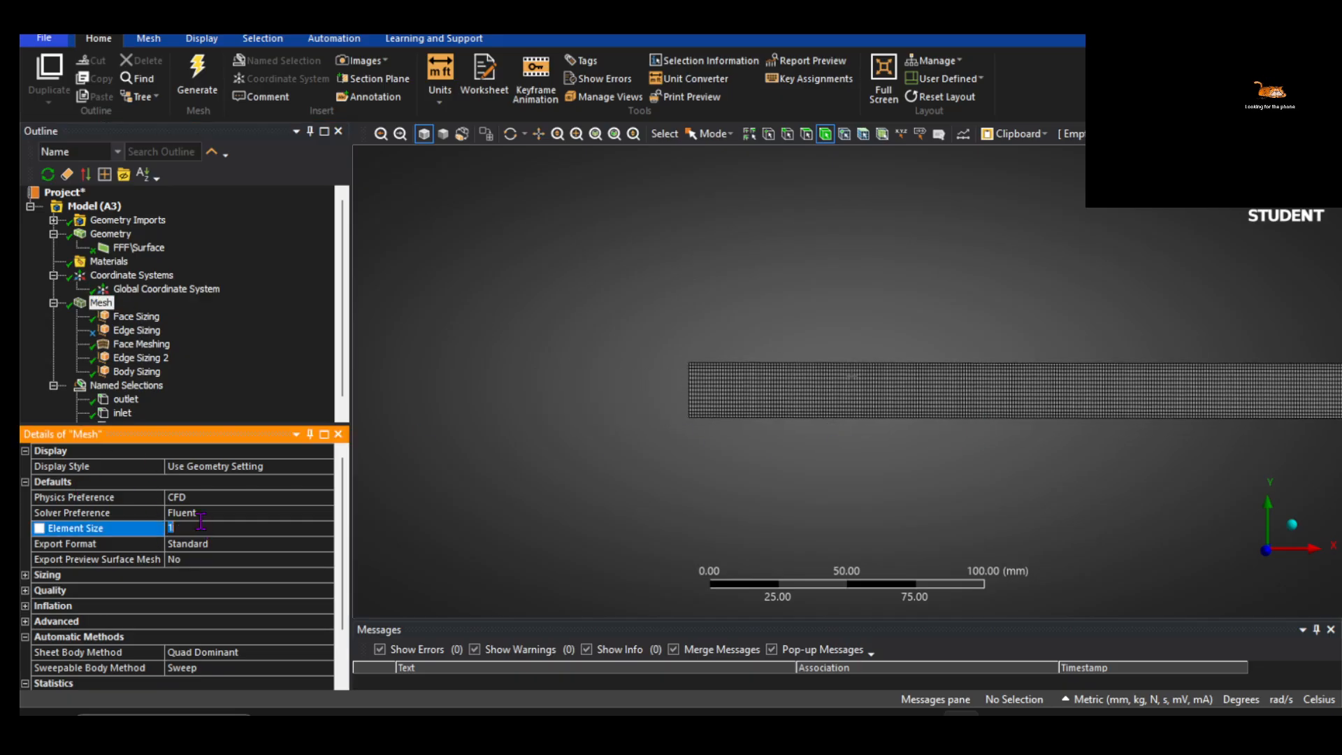
pyautogui.write('0.5')
pyautogui.press('Return')
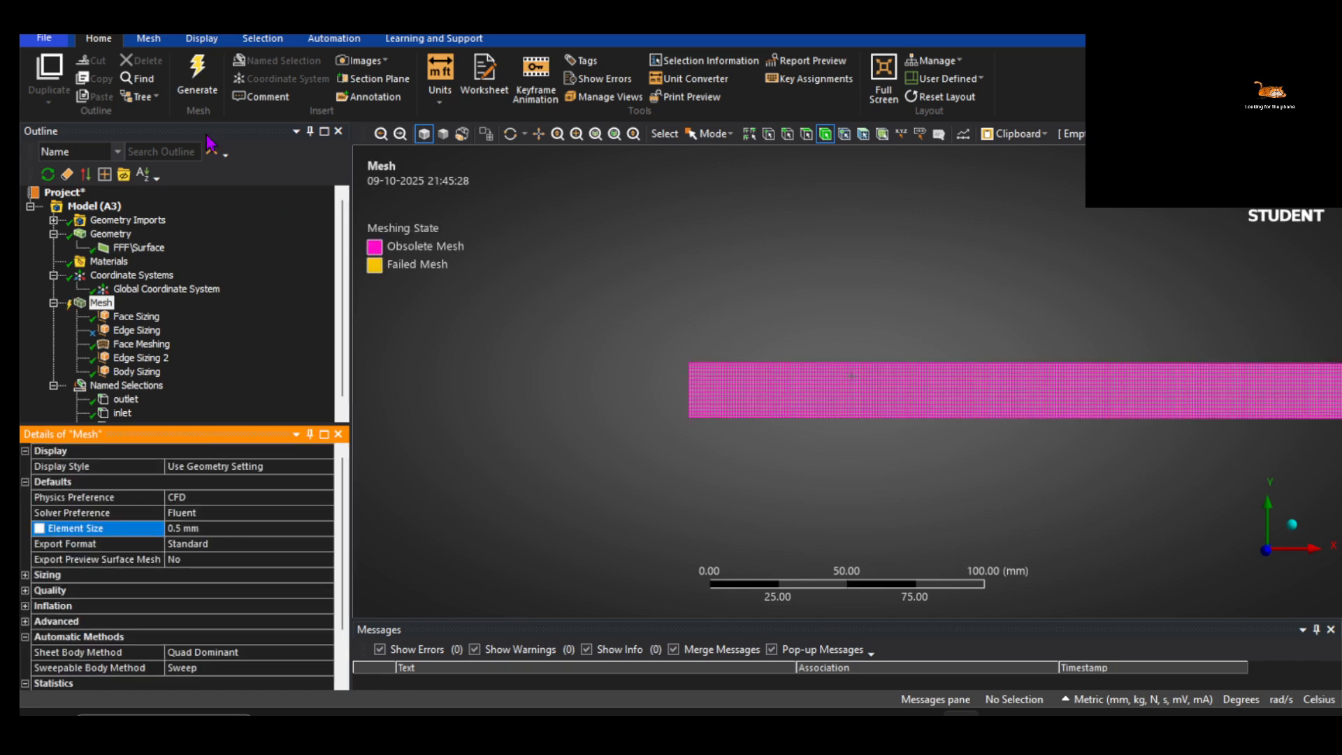
pyautogui.click(196, 93)
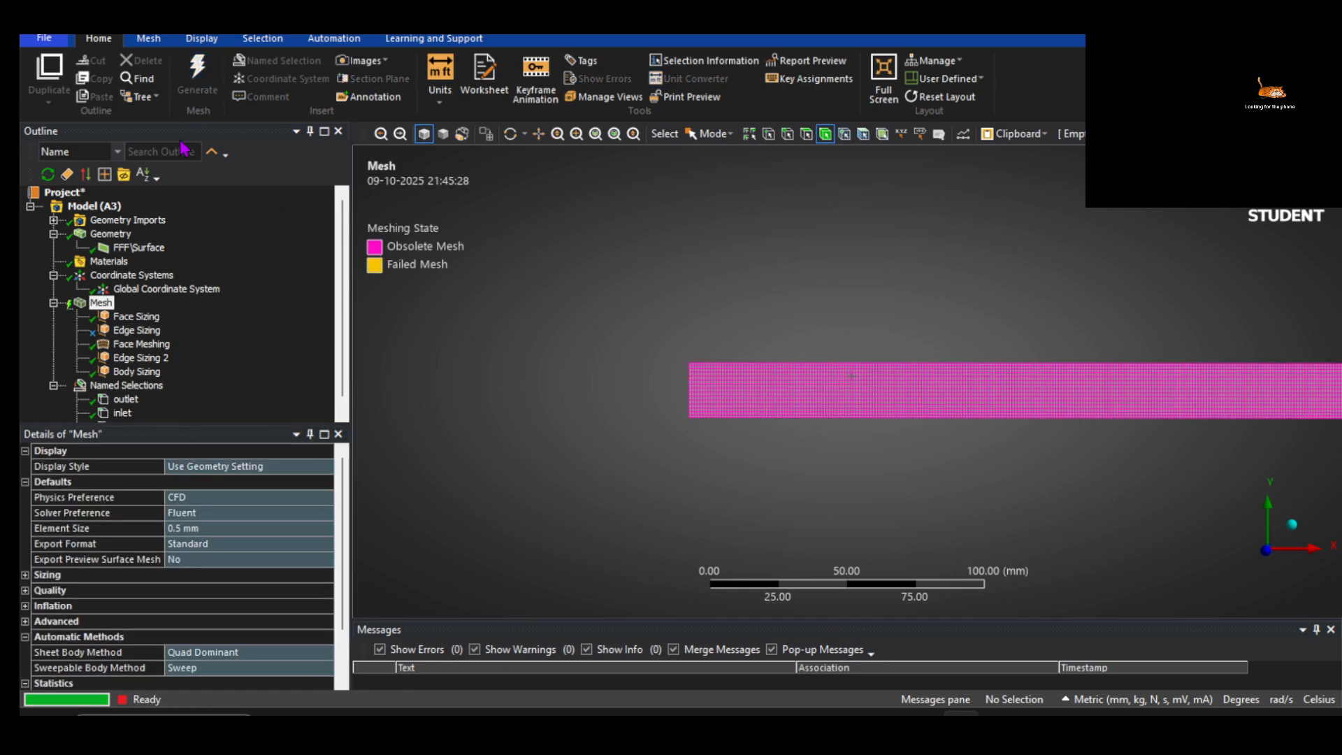
pyautogui.scroll(2, 860, 445)
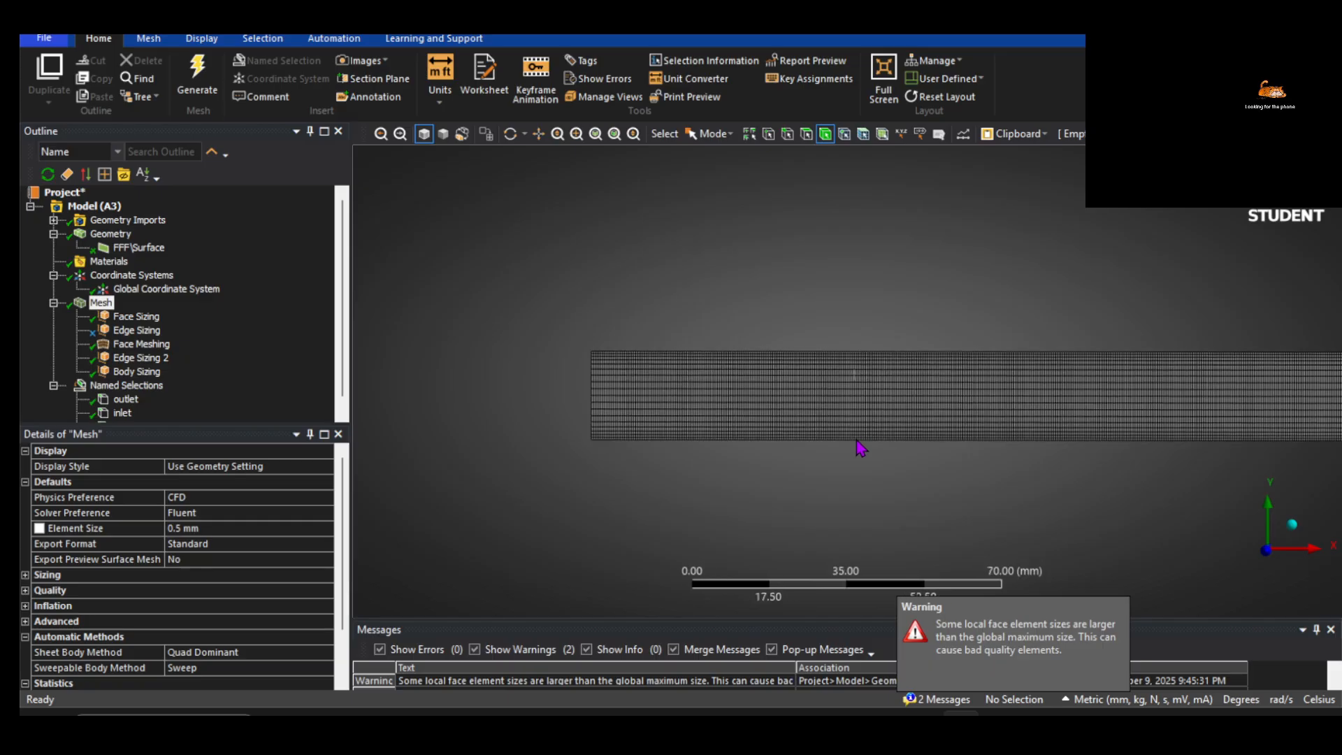
pyautogui.scroll(2, 859, 445)
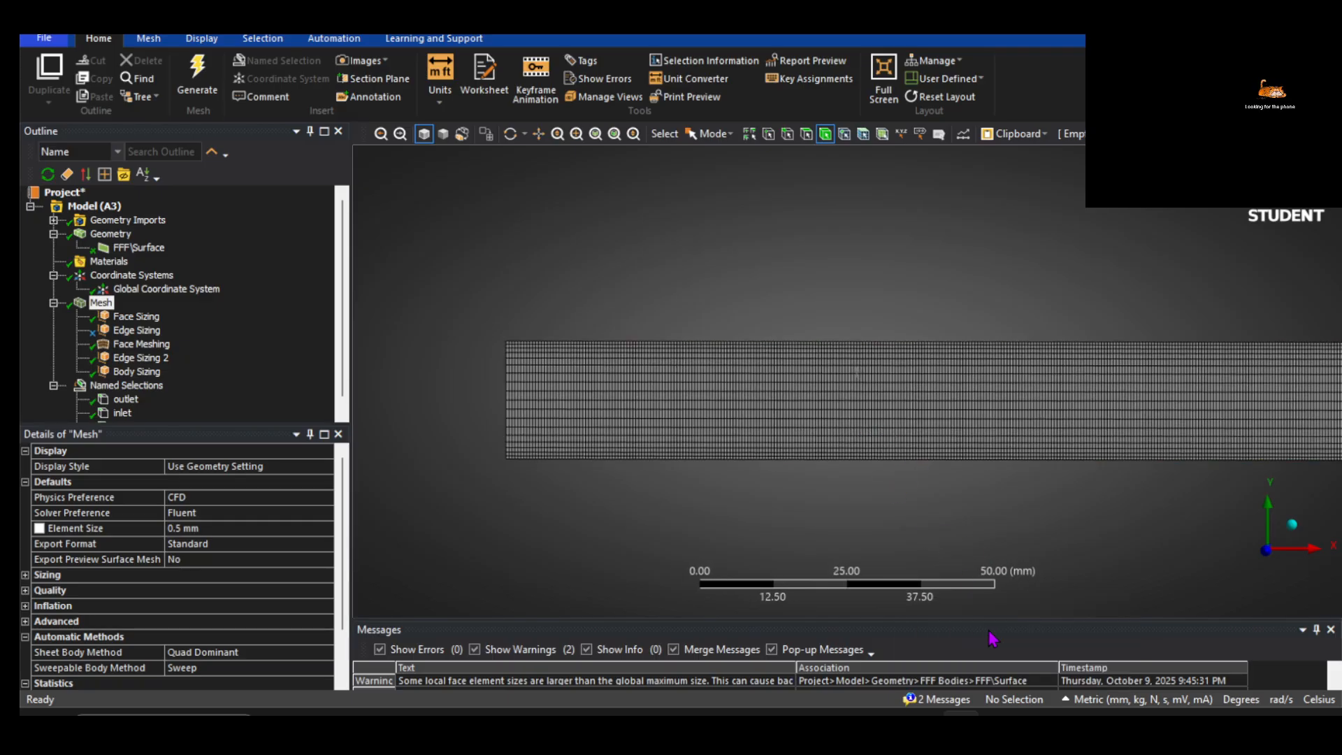
# Open the mesh generation warning to read it in full, close it, and inspect the pipe mesh more closely
pyautogui.doubleClick(702, 679)
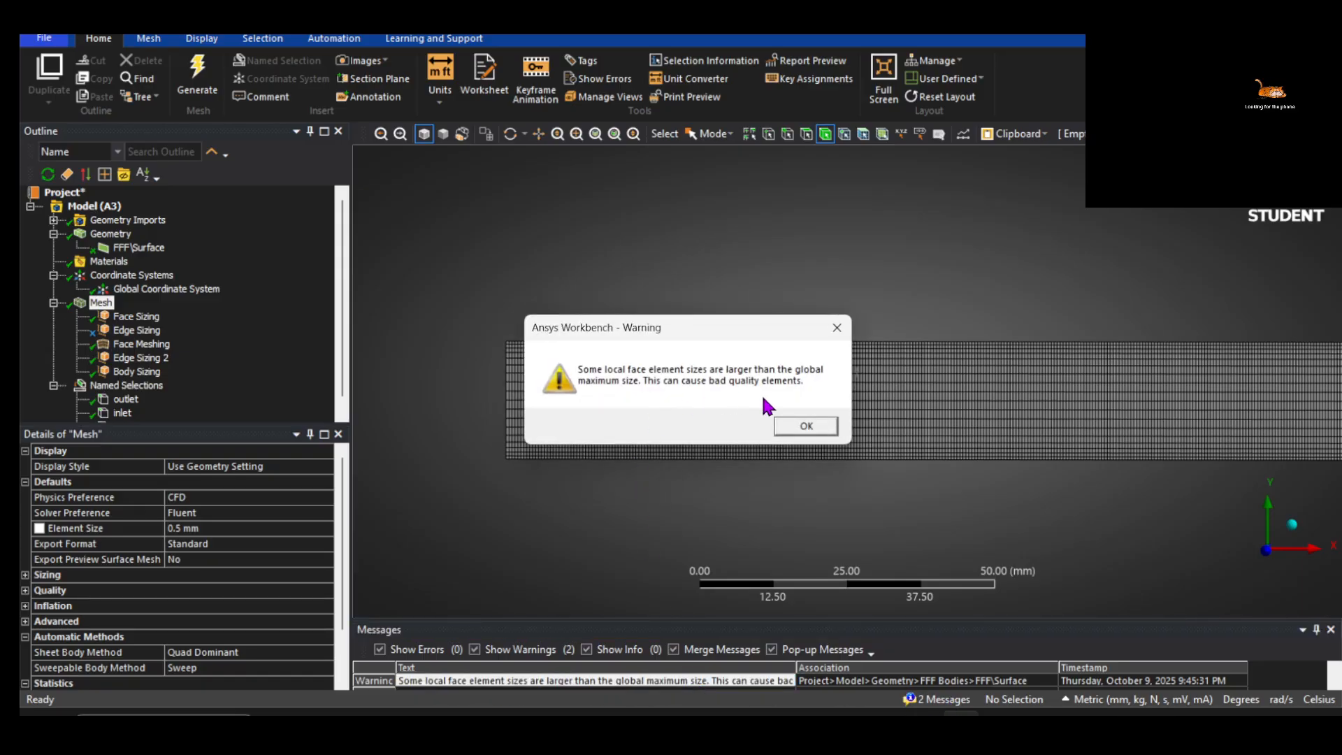
pyautogui.click(806, 426)
pyautogui.scroll(2, 559, 441)
pyautogui.scroll(-2, 557, 432)
pyautogui.keyDown('ctrl'); pyautogui.moveTo(558, 432); pyautogui.dragTo(617, 412, button='middle'); pyautogui.keyUp('ctrl')
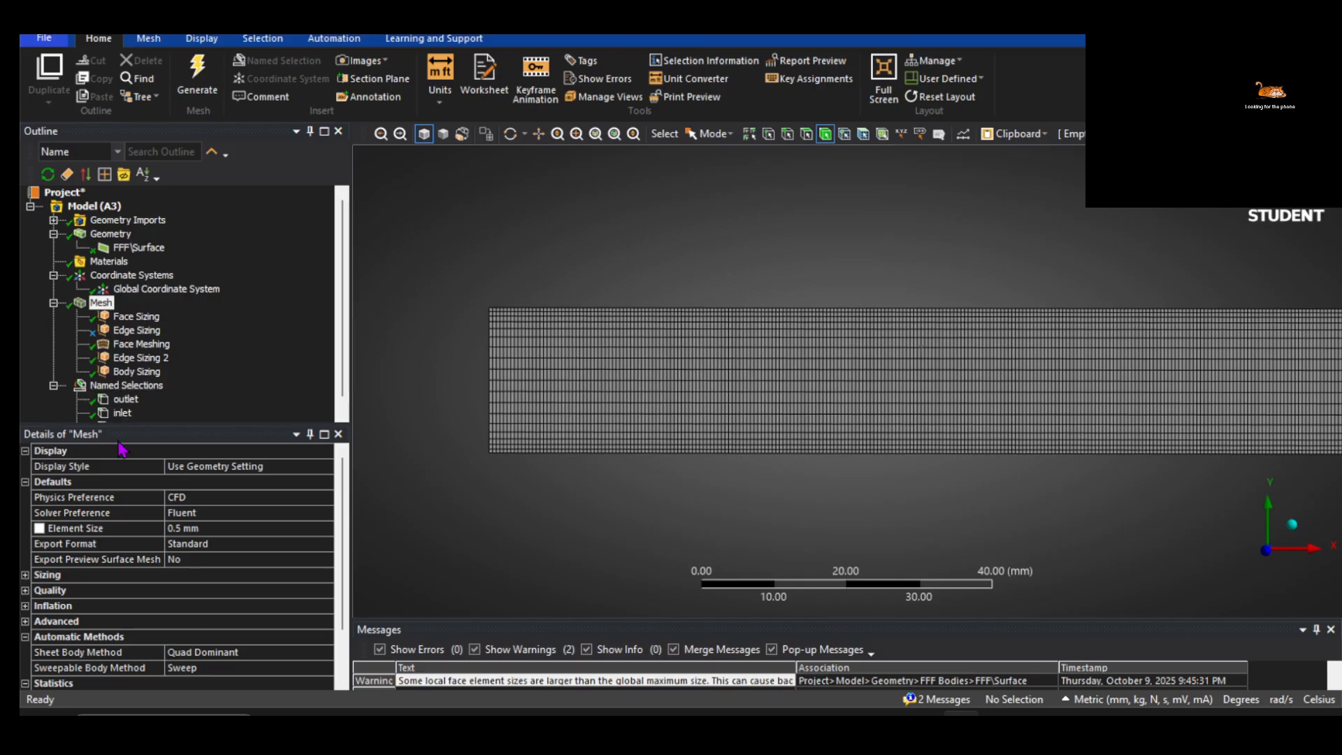
# Expand the mesh's Quality settings, choose Orthogonal Quality as the mesh metric, and review its minimum, maximum and average
pyautogui.scroll(-2, 119, 503)
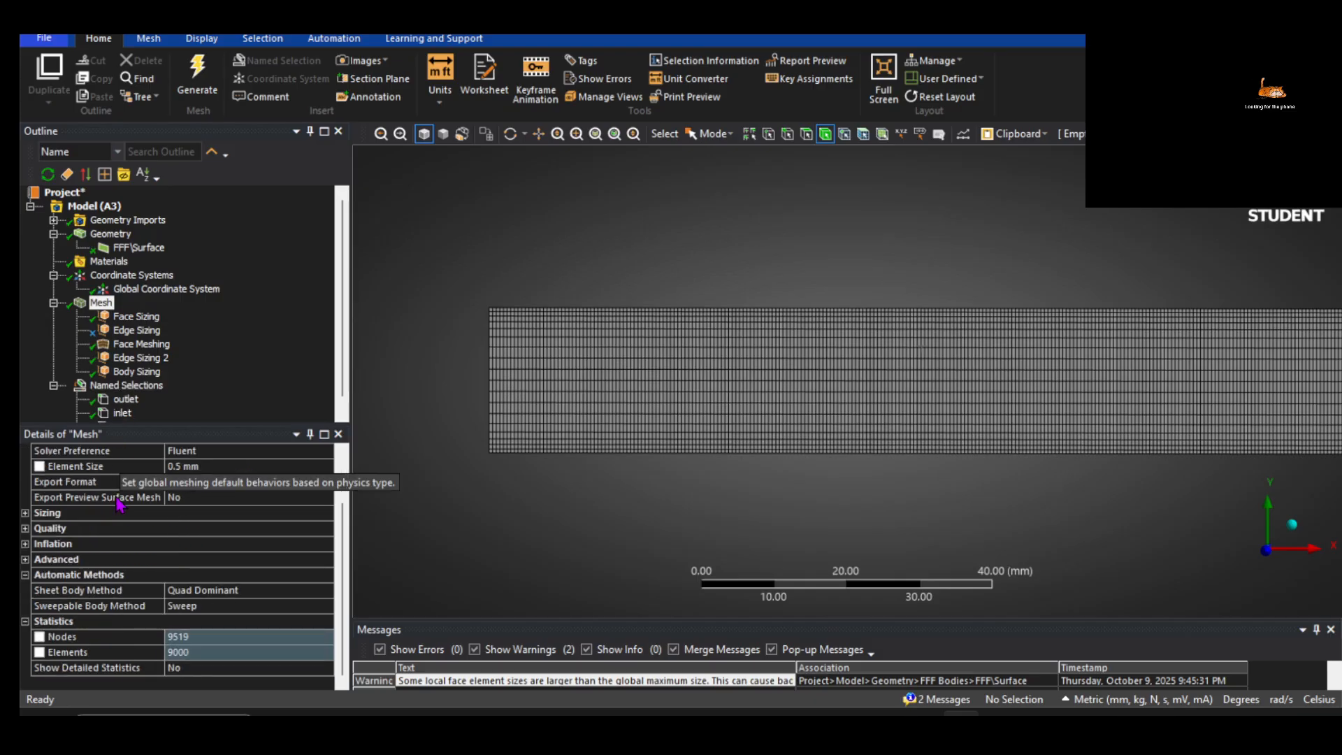
pyautogui.click(25, 560)
pyautogui.click(25, 560)
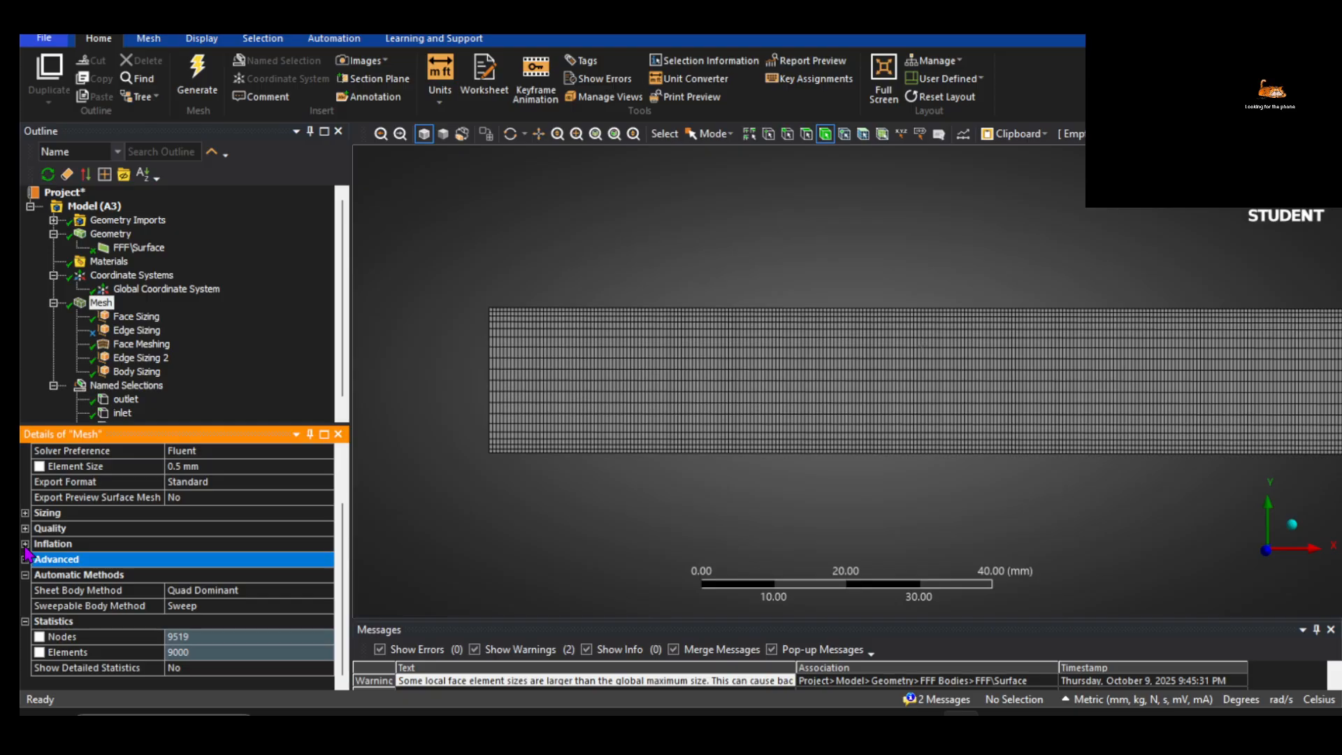
pyautogui.click(25, 529)
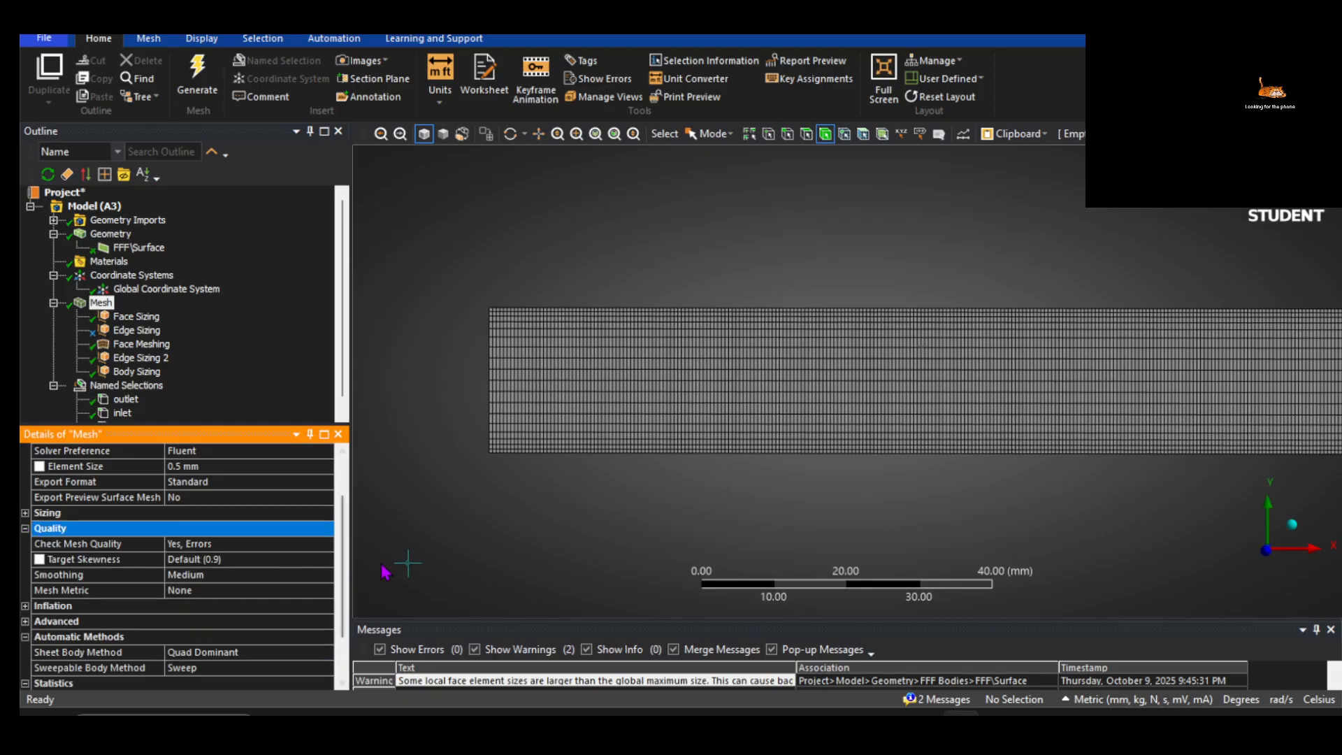
pyautogui.click(323, 544)
pyautogui.click(323, 545)
pyautogui.click(360, 544)
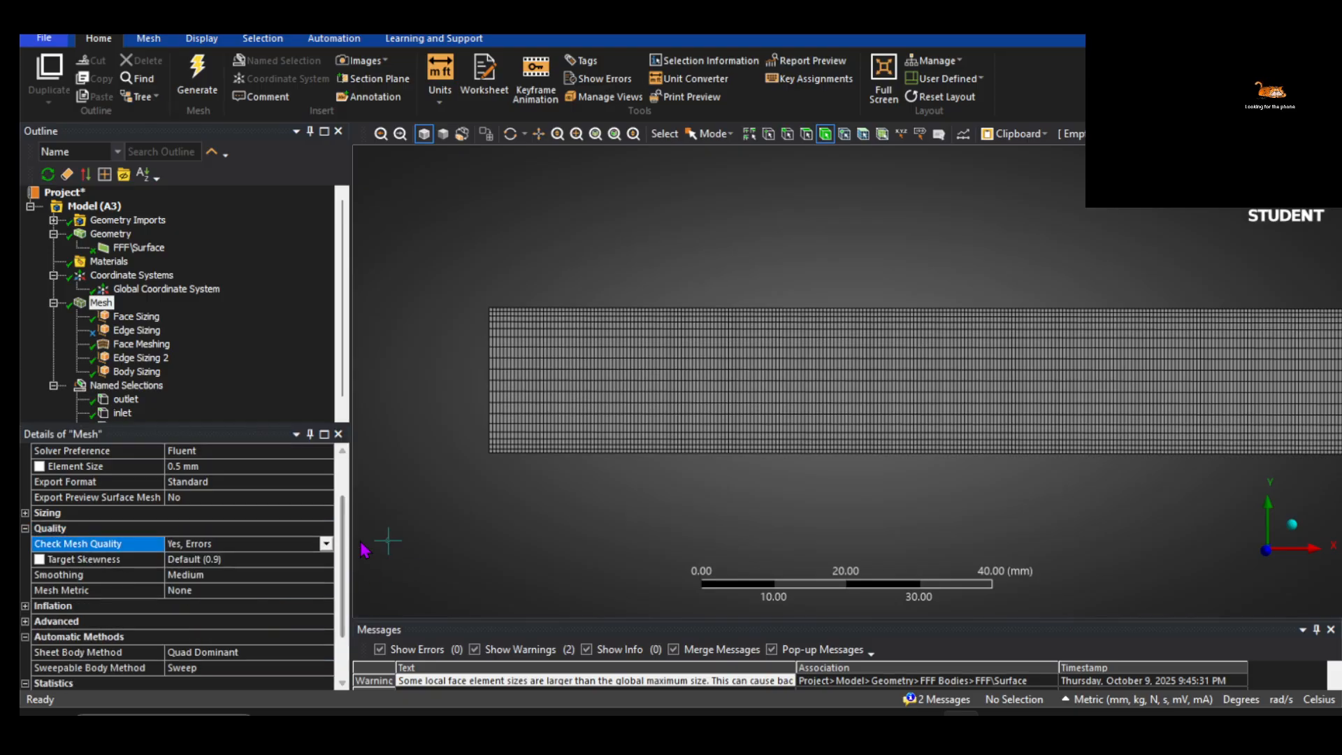
pyautogui.click(334, 558)
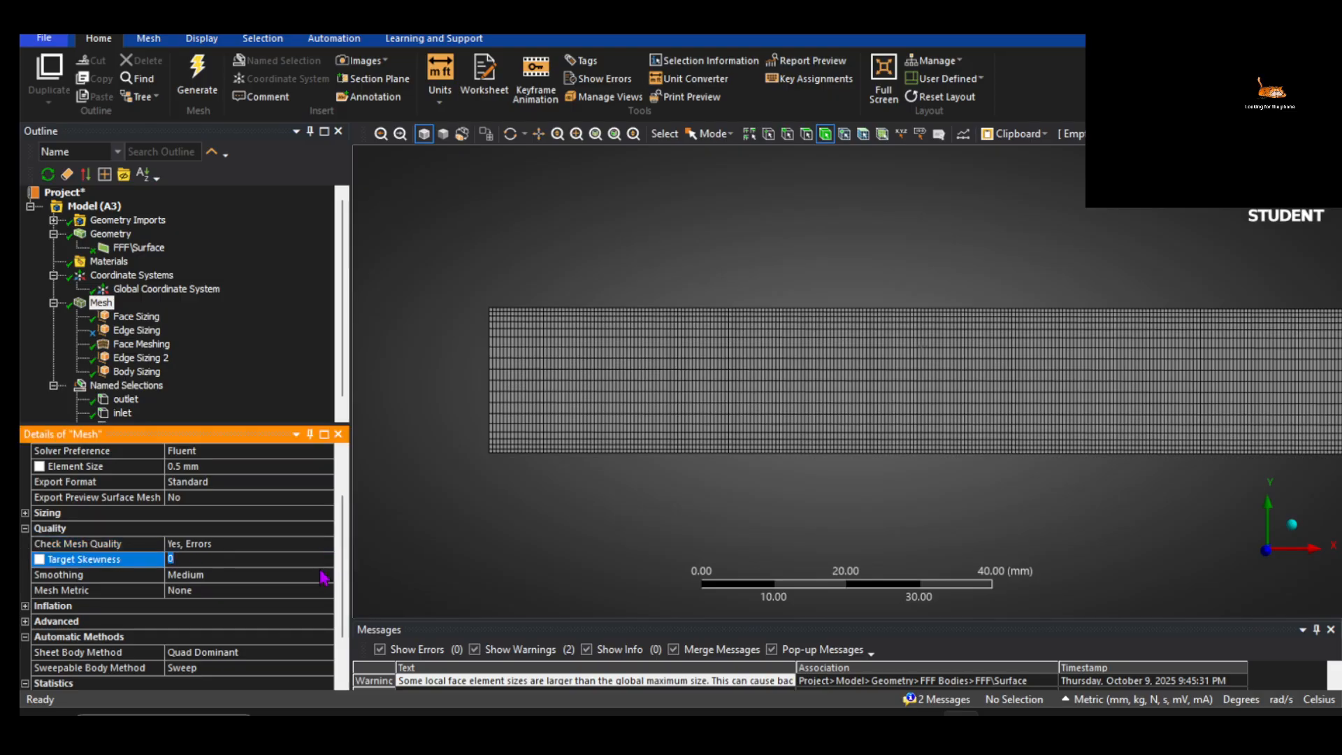
pyautogui.click(325, 591)
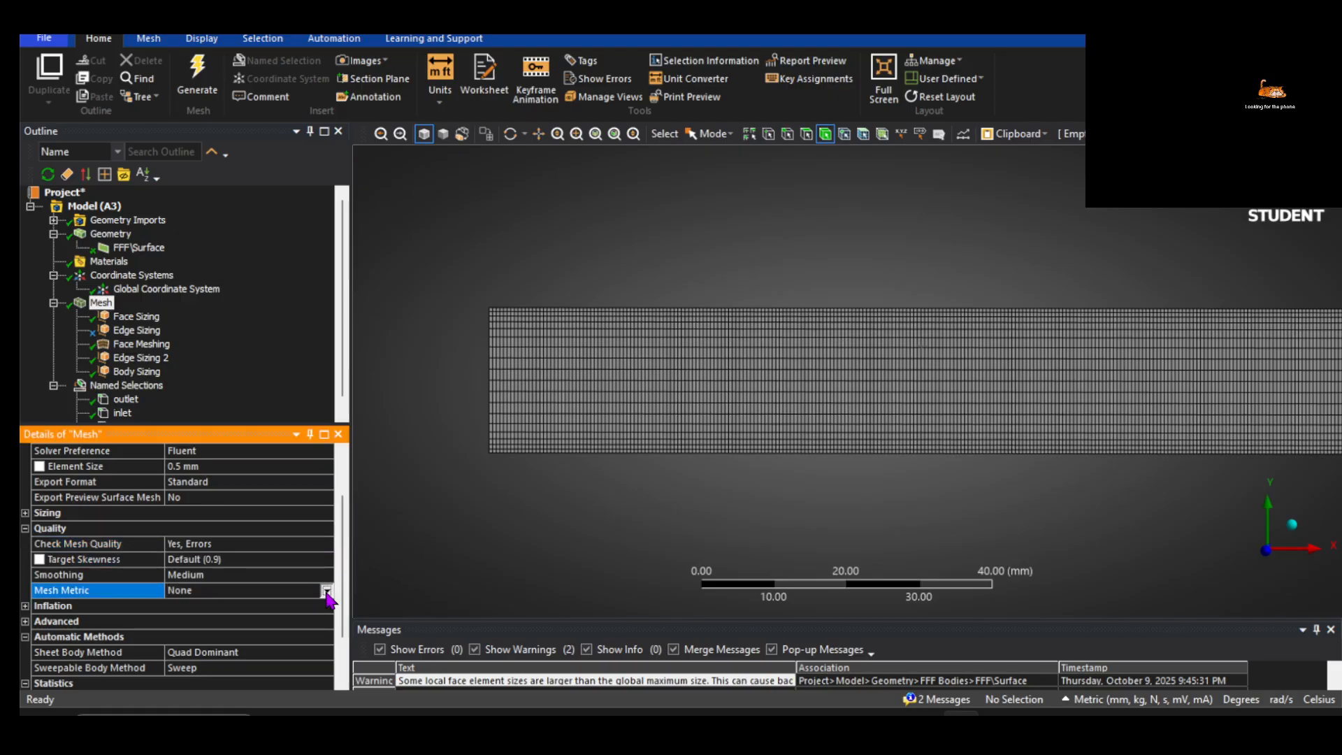
pyautogui.click(326, 591)
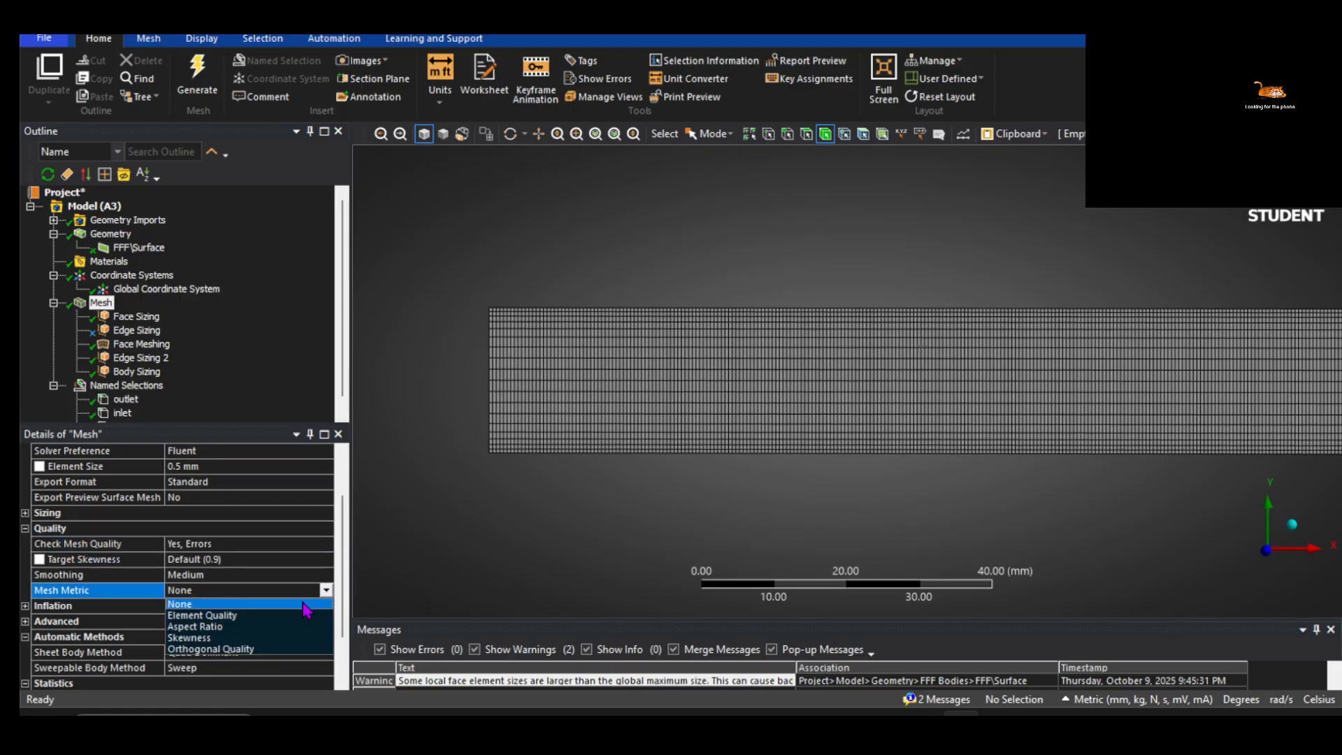
pyautogui.click(238, 649)
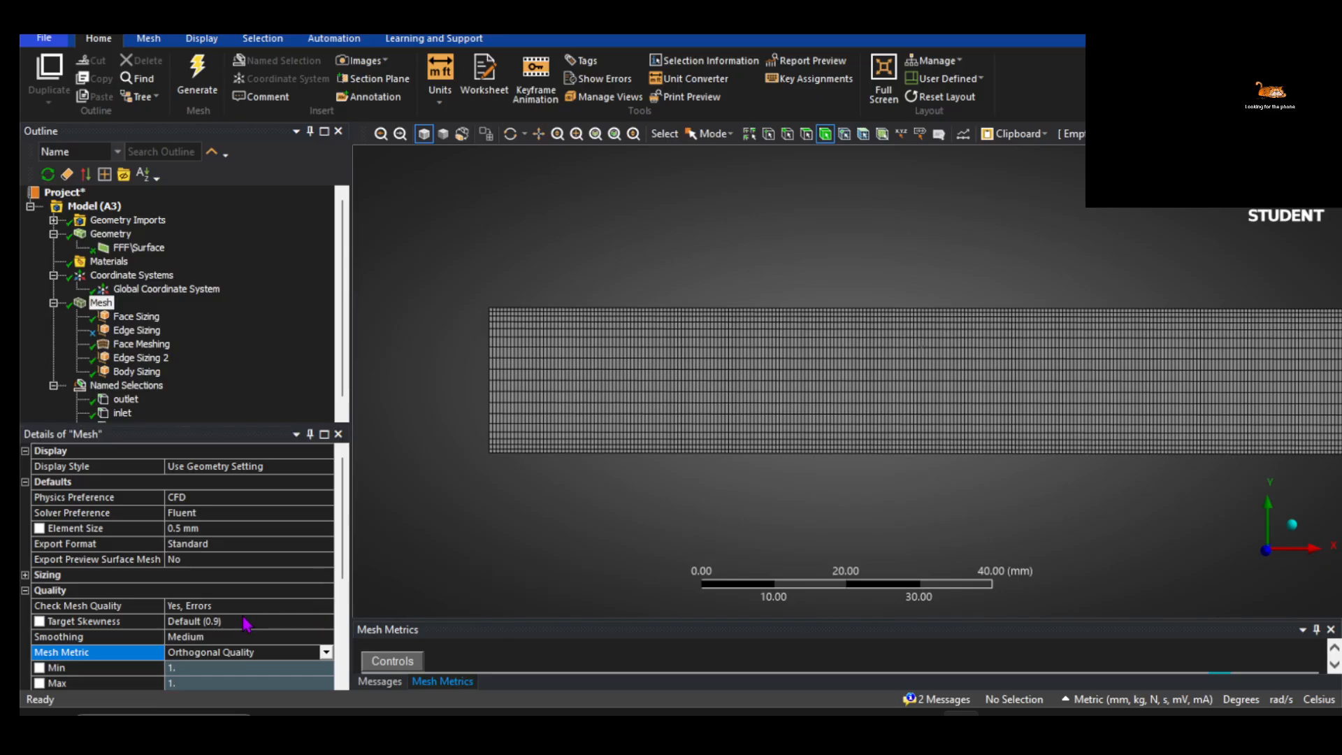
pyautogui.scroll(-4, 201, 565)
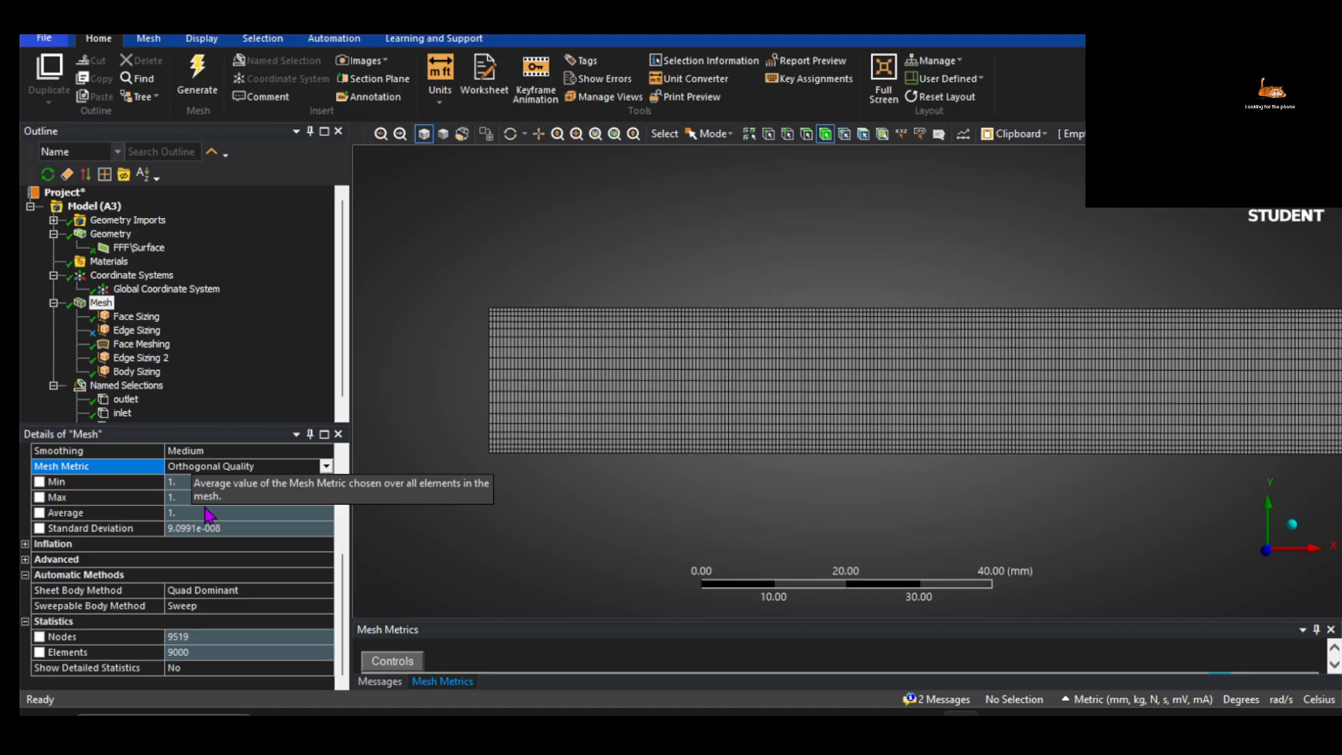
# Change the mesh metric to Skewness and review its minimum, maximum, average and standard deviation
pyautogui.click(326, 466)
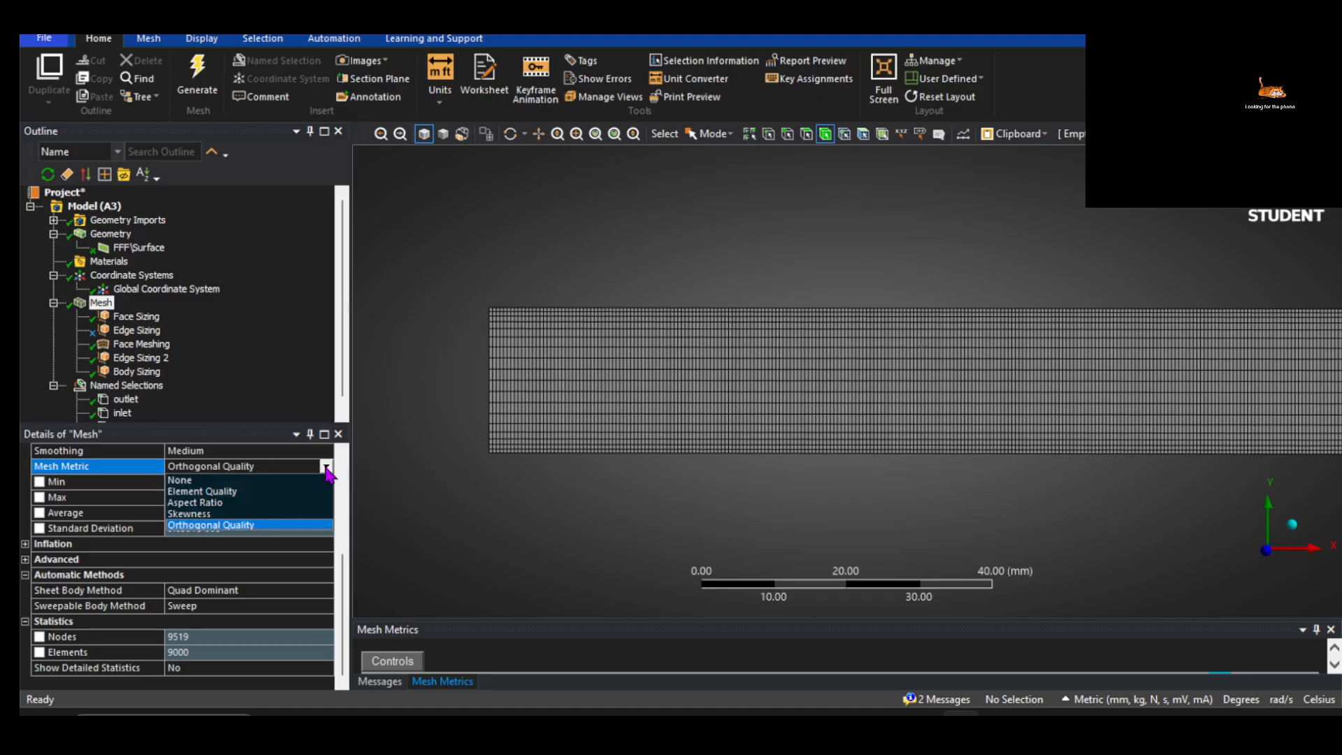
pyautogui.click(249, 516)
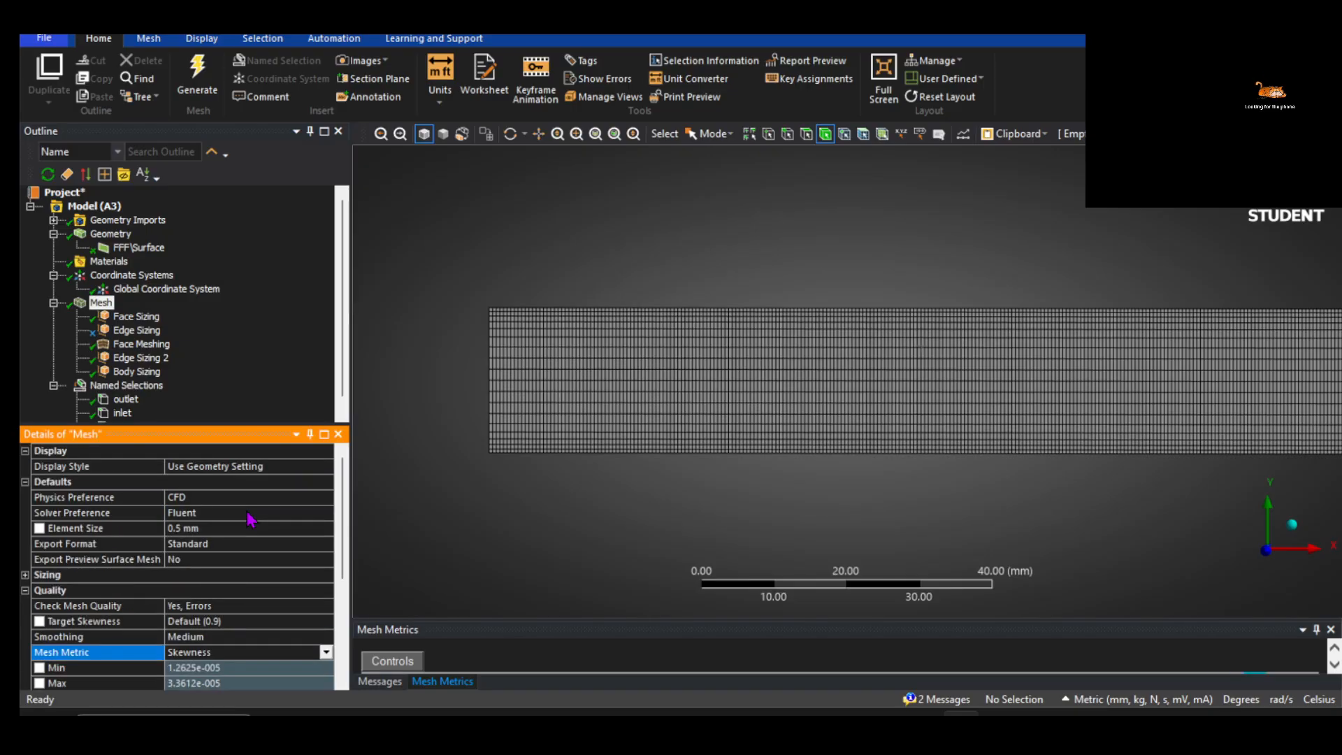
pyautogui.scroll(-2, 238, 562)
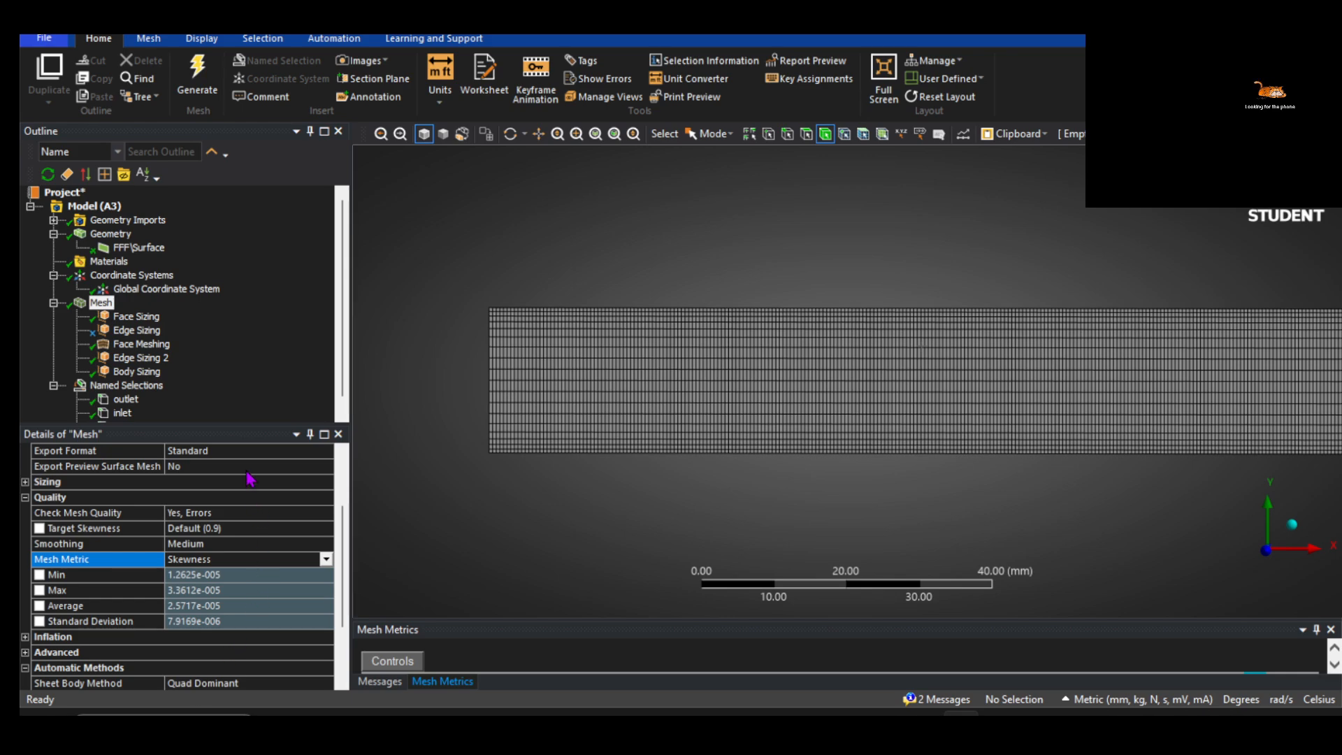
# Change the mesh metric to Aspect Ratio and compare its statistics with the element shapes in the pipe mesh
pyautogui.click(327, 560)
pyautogui.click(293, 567)
pyautogui.click(326, 559)
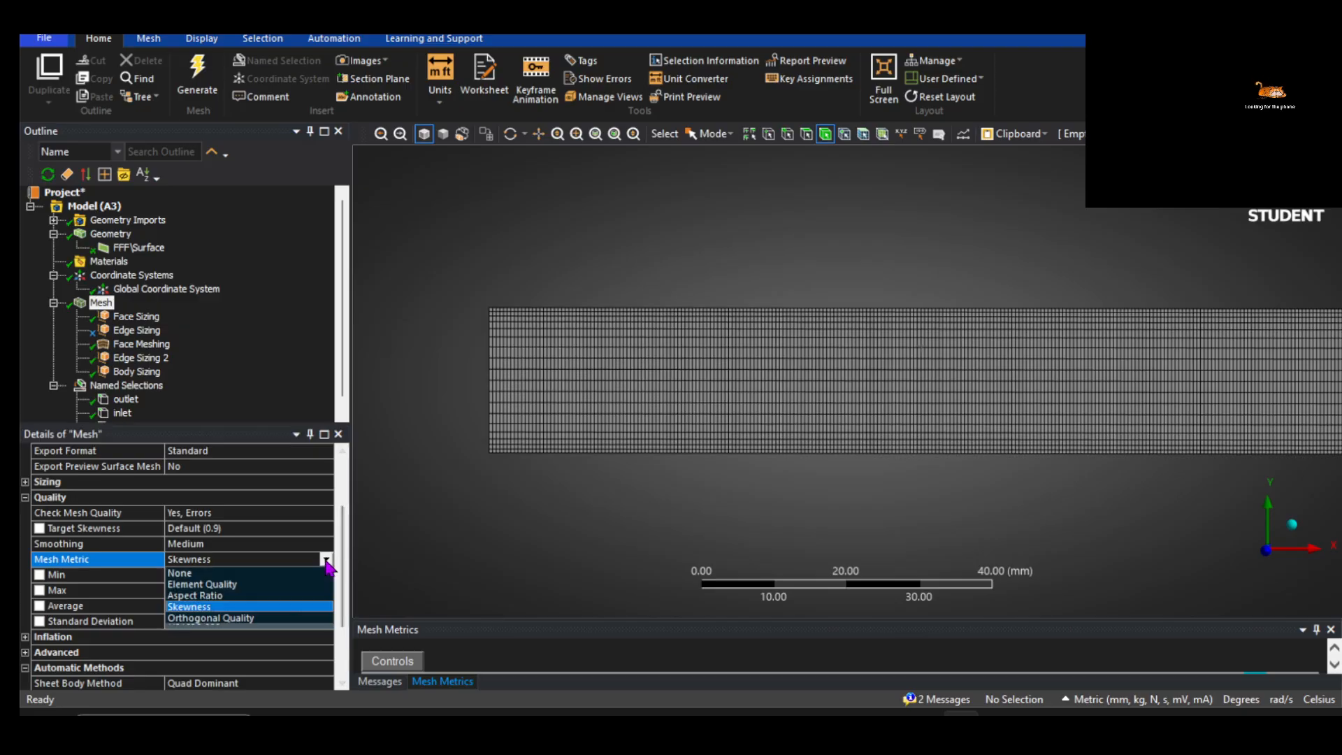
pyautogui.click(238, 596)
pyautogui.scroll(-2, 238, 616)
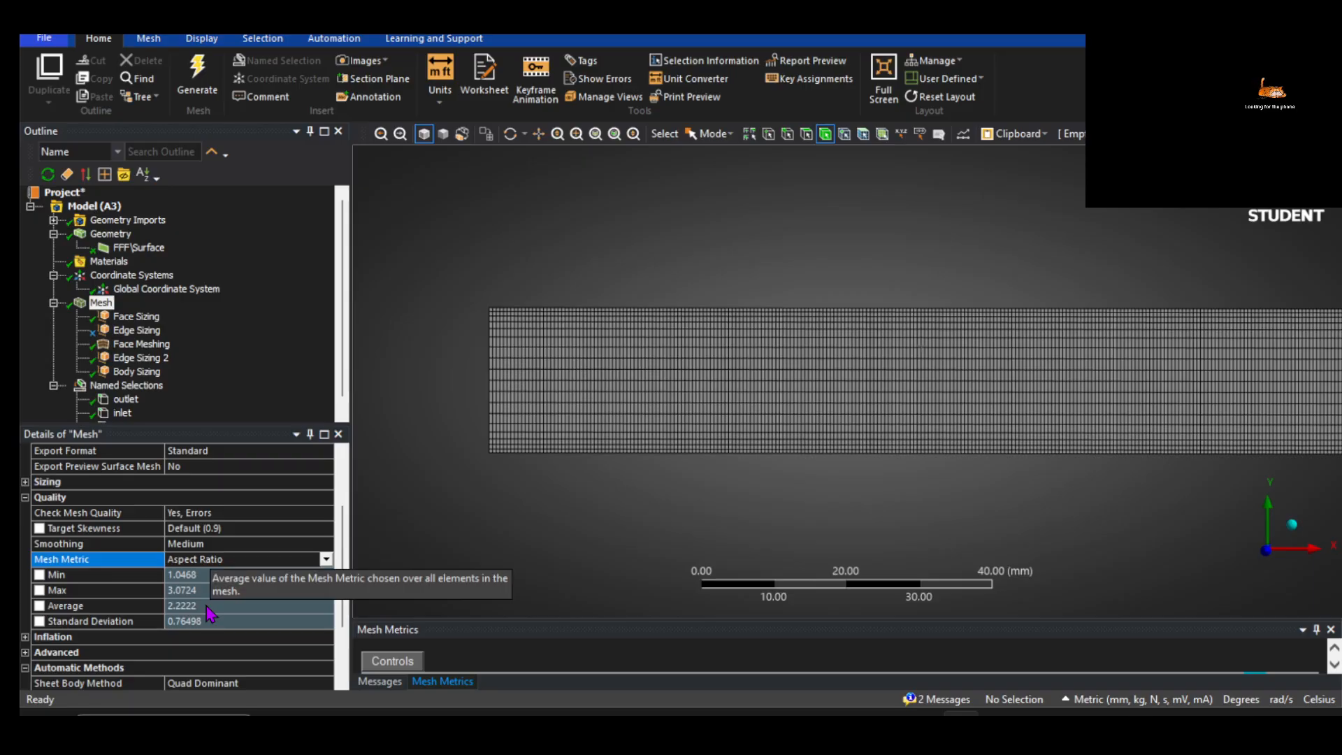
pyautogui.scroll(2, 556, 392)
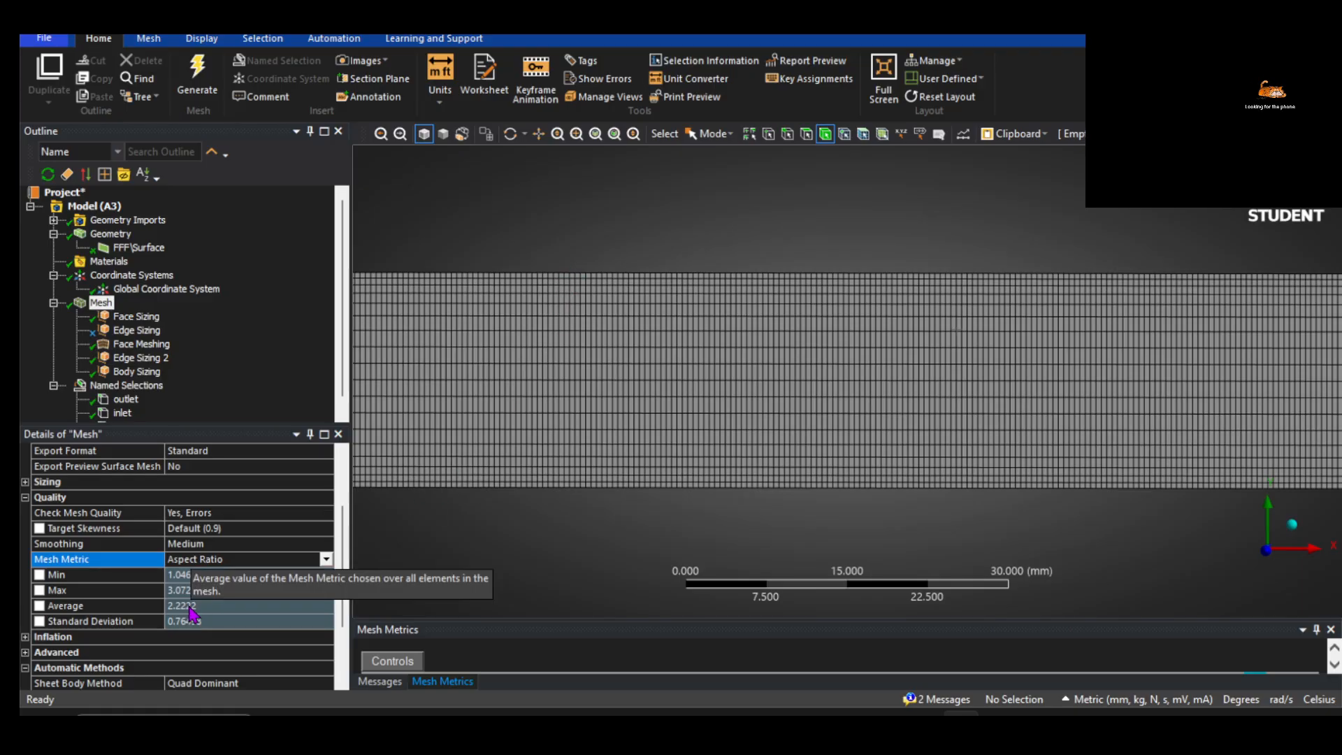
pyautogui.scroll(-2, 528, 535)
pyautogui.scroll(-1, 531, 518)
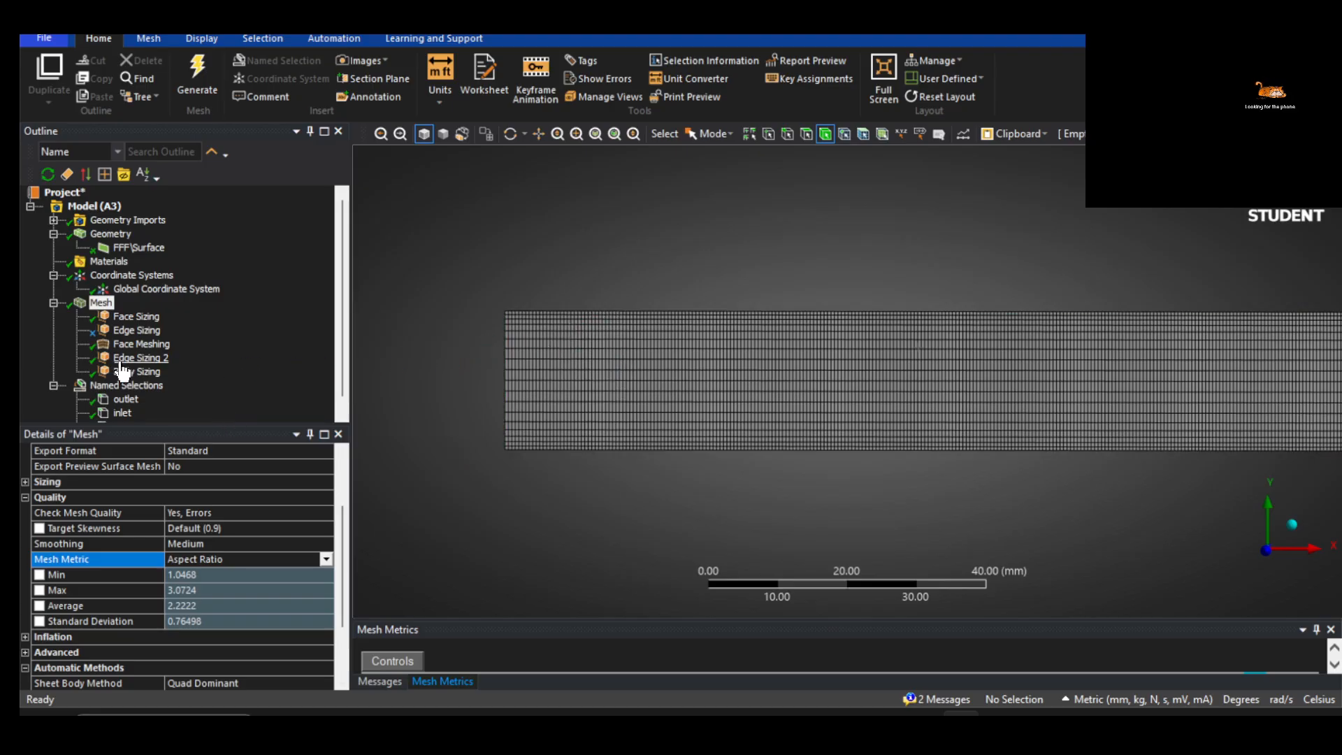
# Collapse the mesh controls, check the outlet, inlet and walls named selections in SpaceClaim, and return to Meshing
pyautogui.click(53, 303)
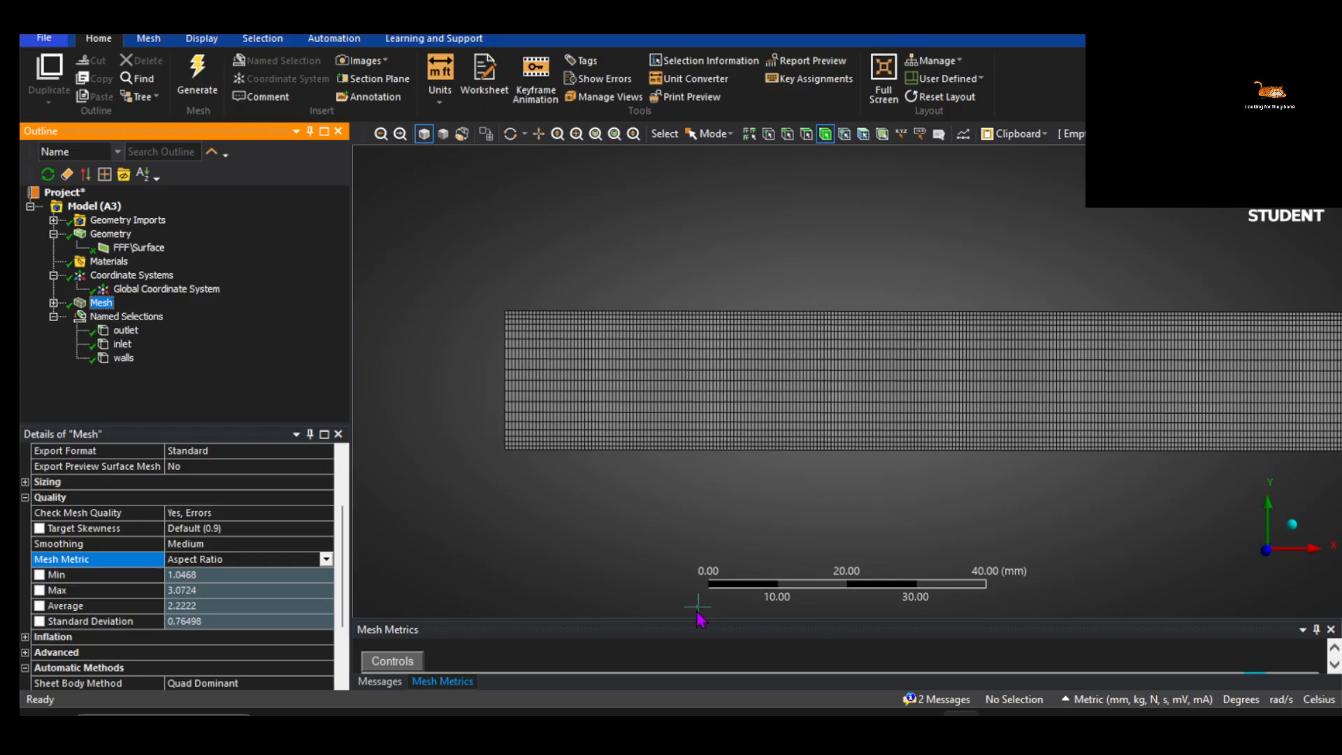
pyautogui.click(915, 713)
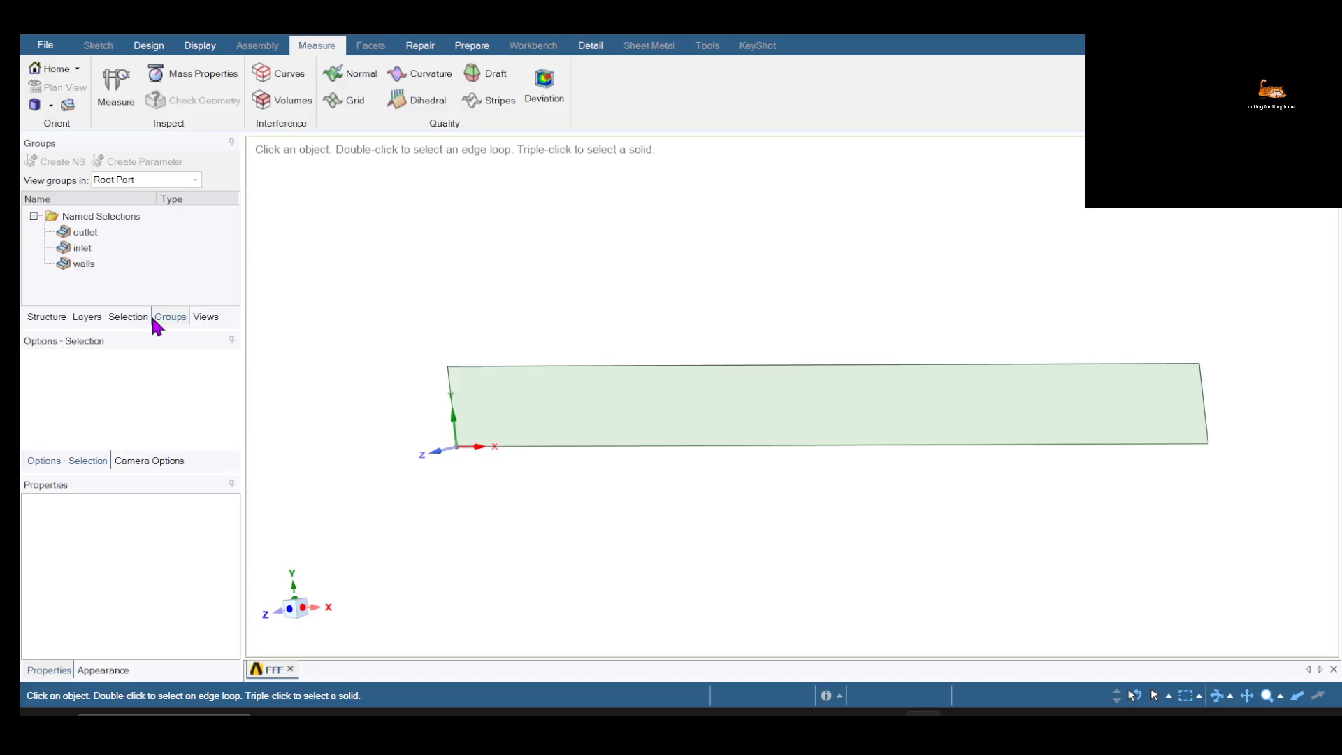
pyautogui.moveTo(961, 713)
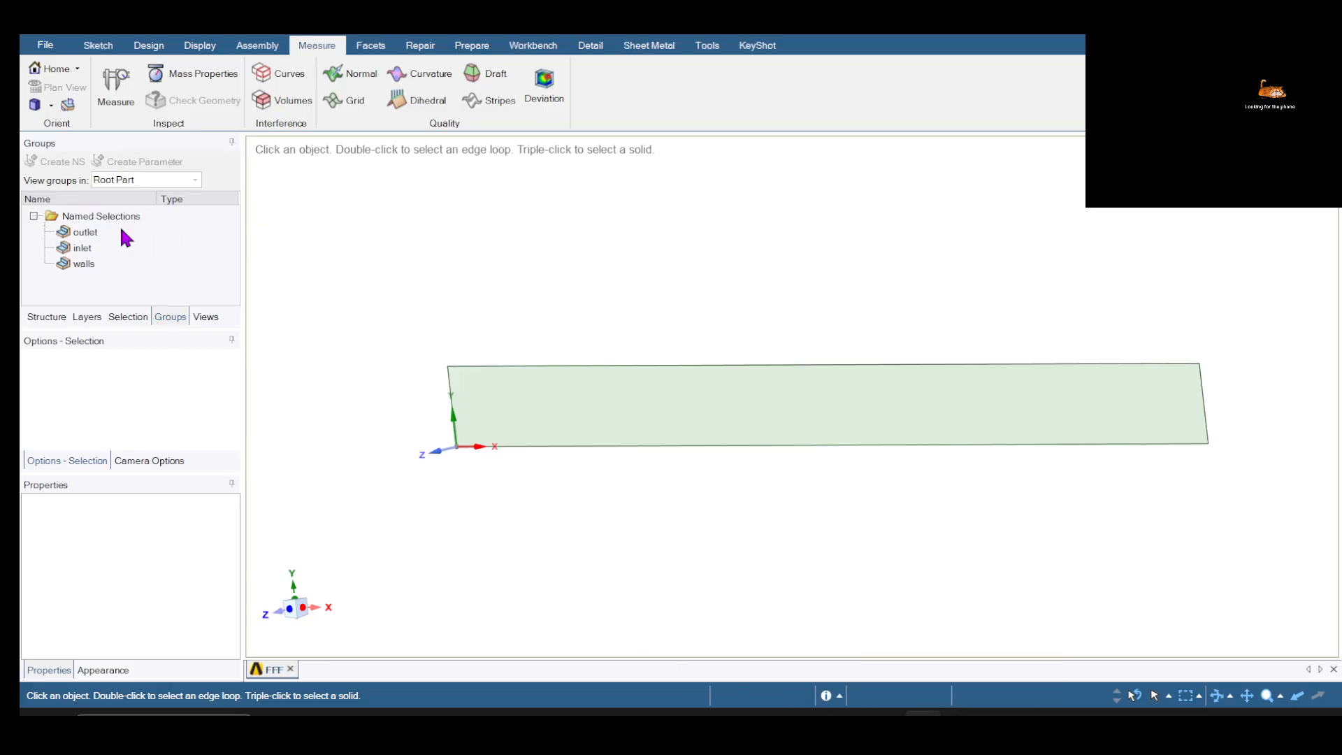
pyautogui.click(961, 713)
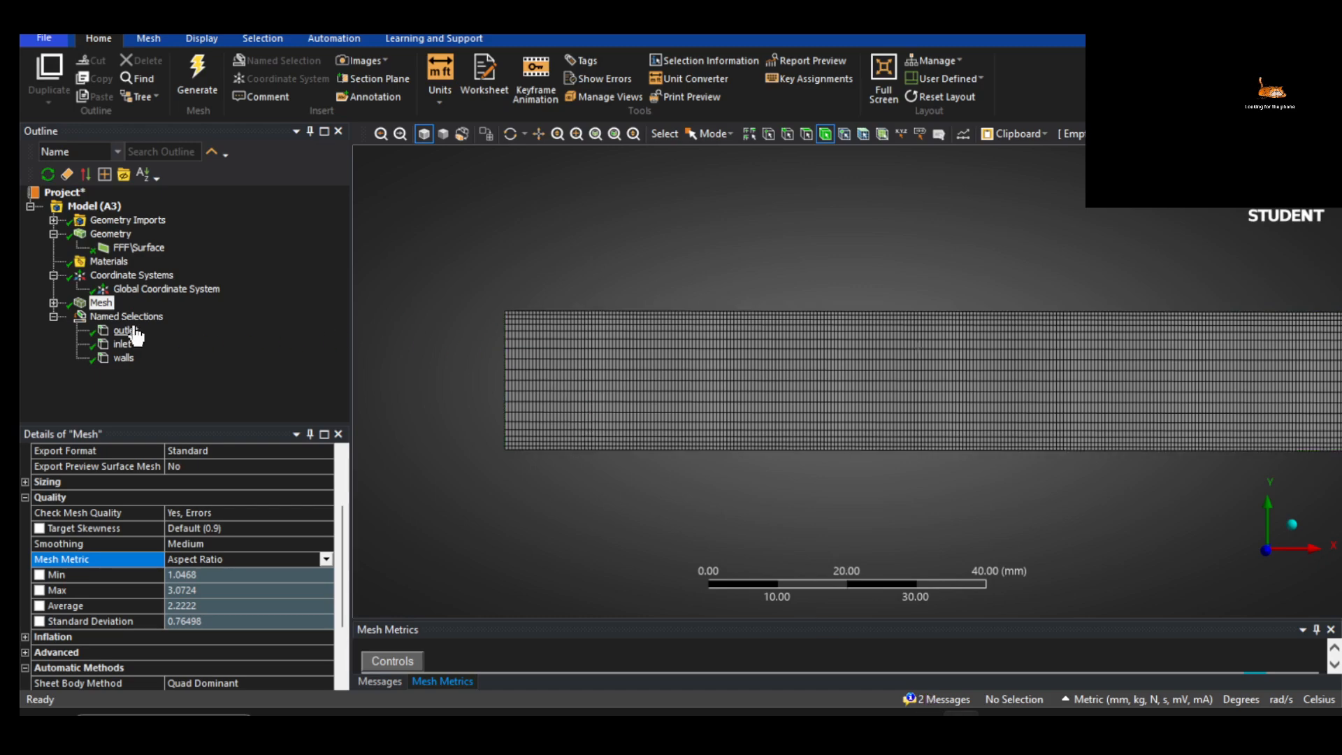
pyautogui.click(784, 137)
pyautogui.click(514, 402)
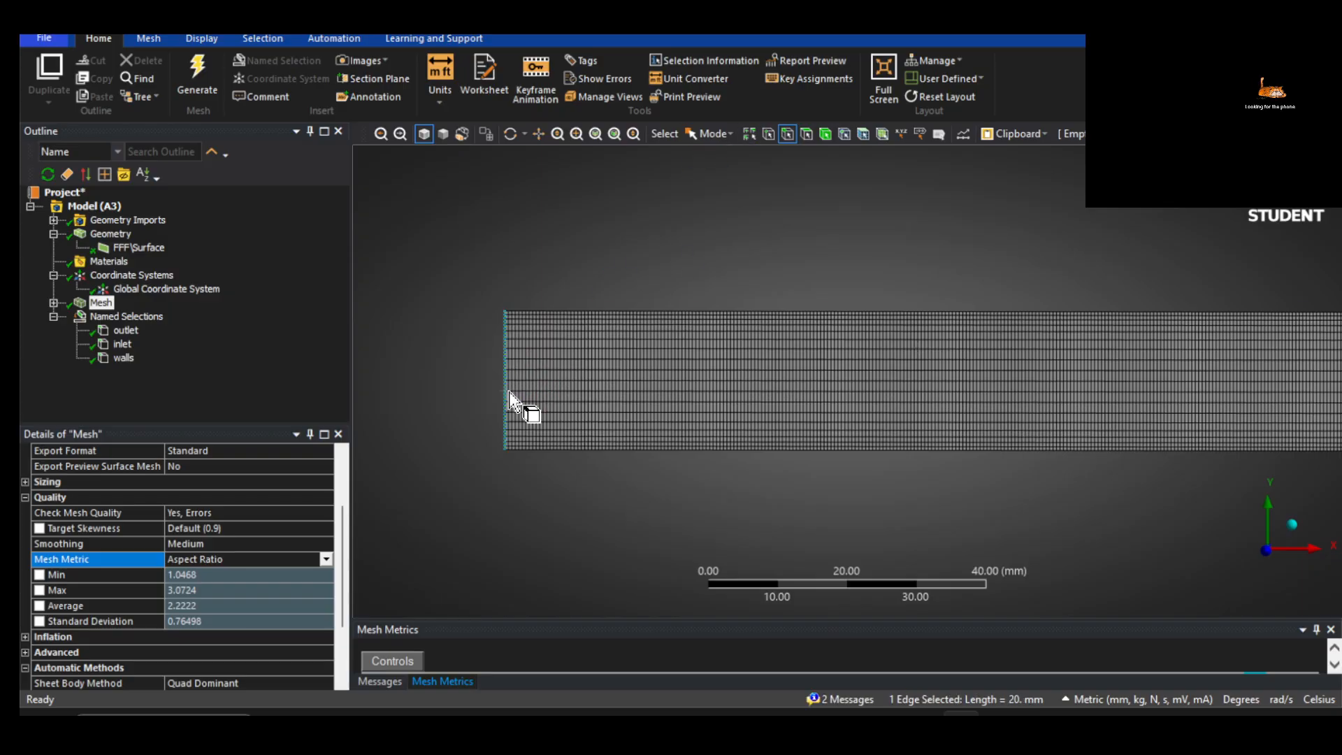
pyautogui.rightClick(515, 402)
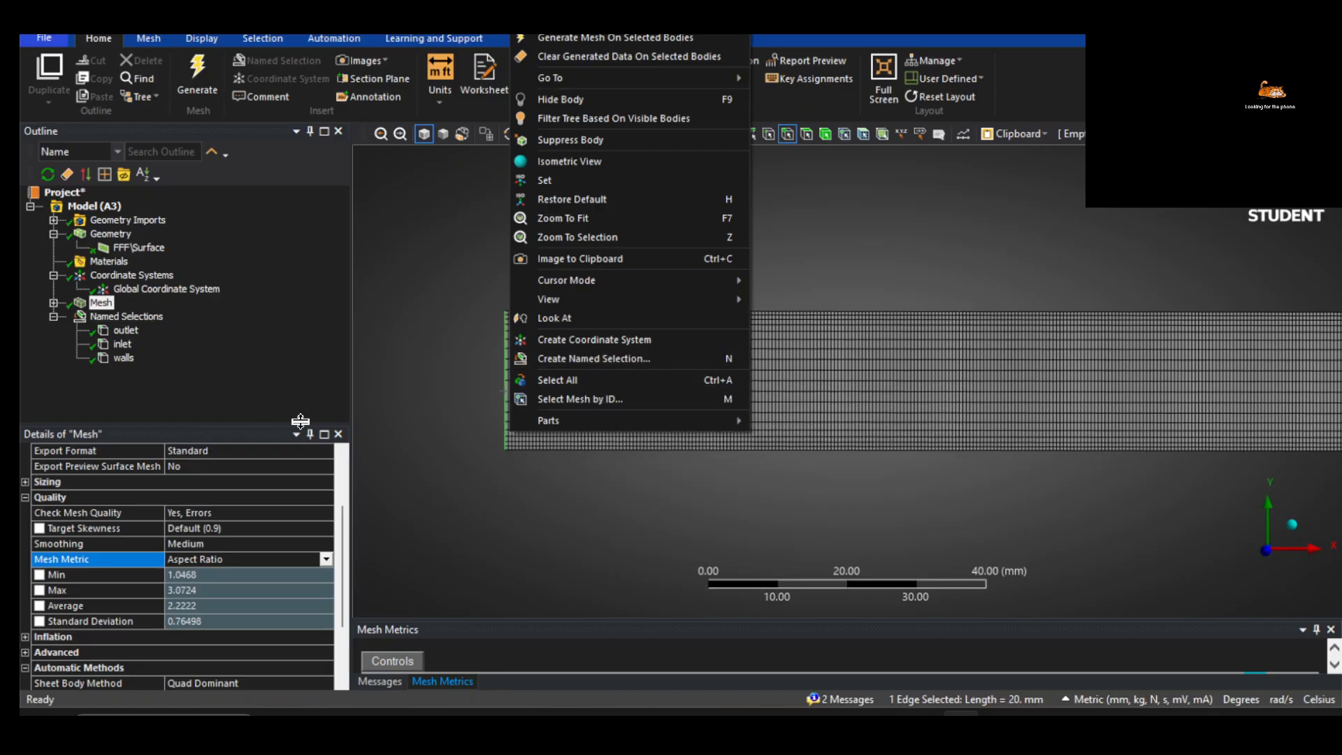
pyautogui.click(266, 414)
# Display the walls named selection, and create a named selection called Fluid Domain from the pipe's face
pyautogui.click(126, 358)
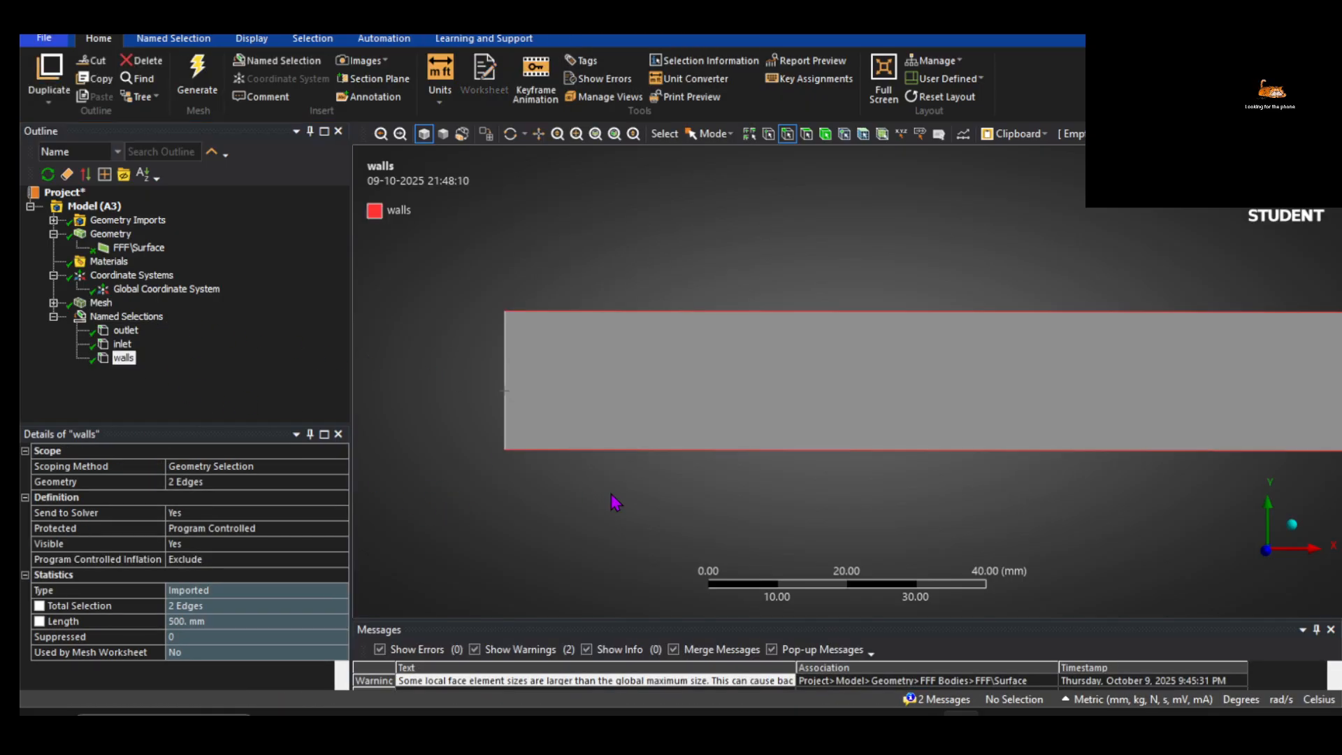
pyautogui.click(806, 135)
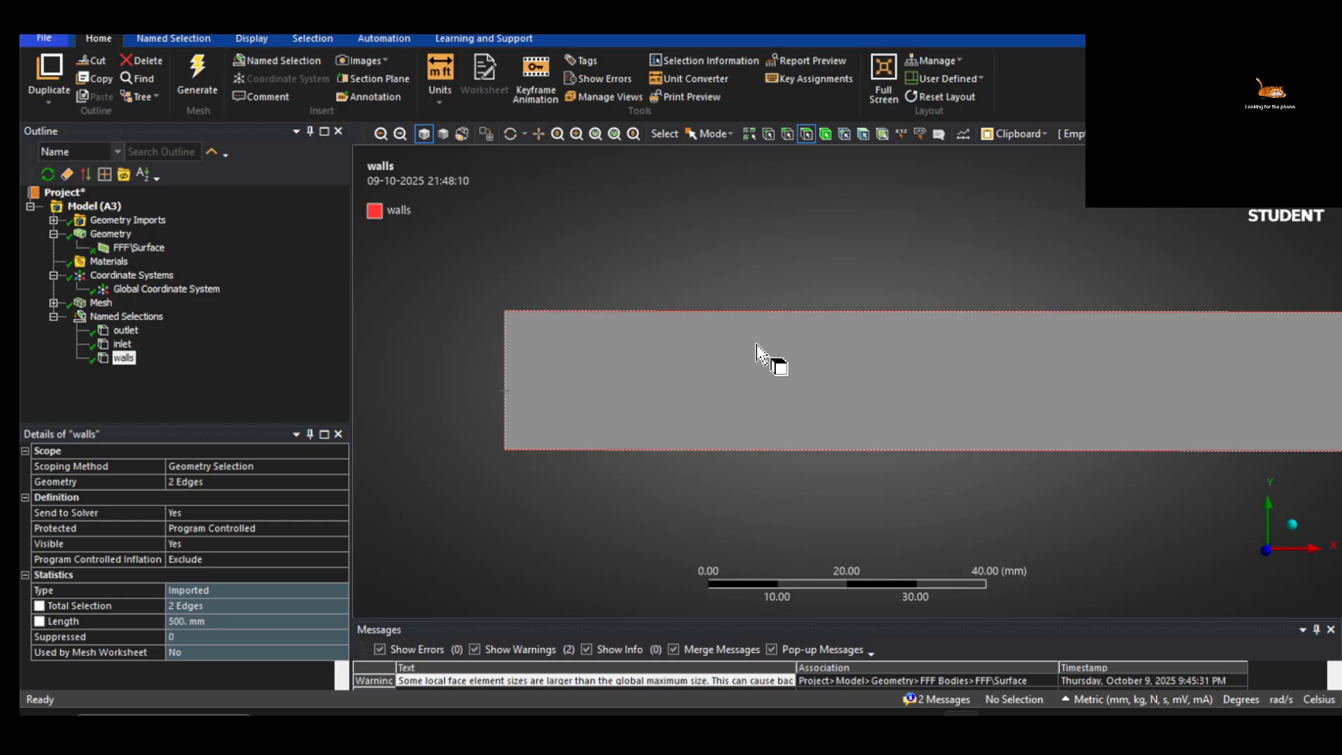
pyautogui.click(758, 353)
pyautogui.rightClick(758, 353)
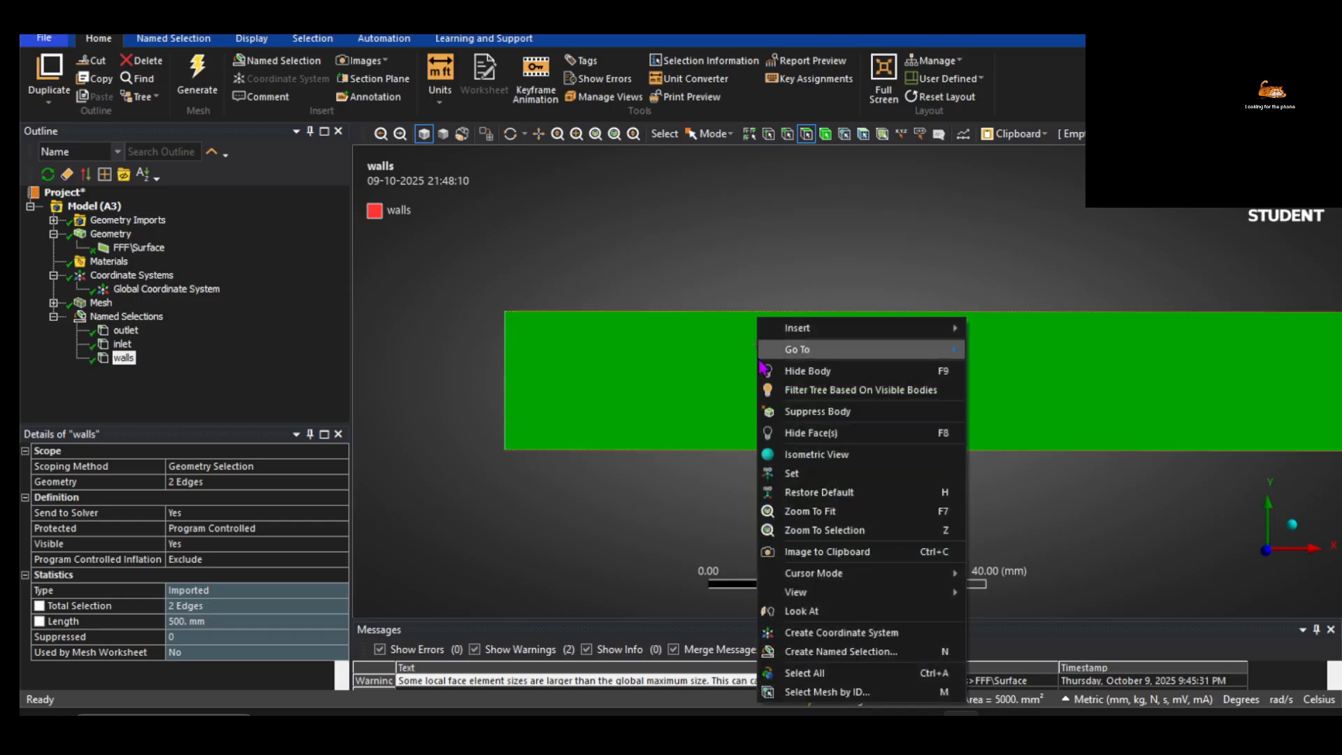
pyautogui.click(846, 655)
pyautogui.write('Fluid Domain')
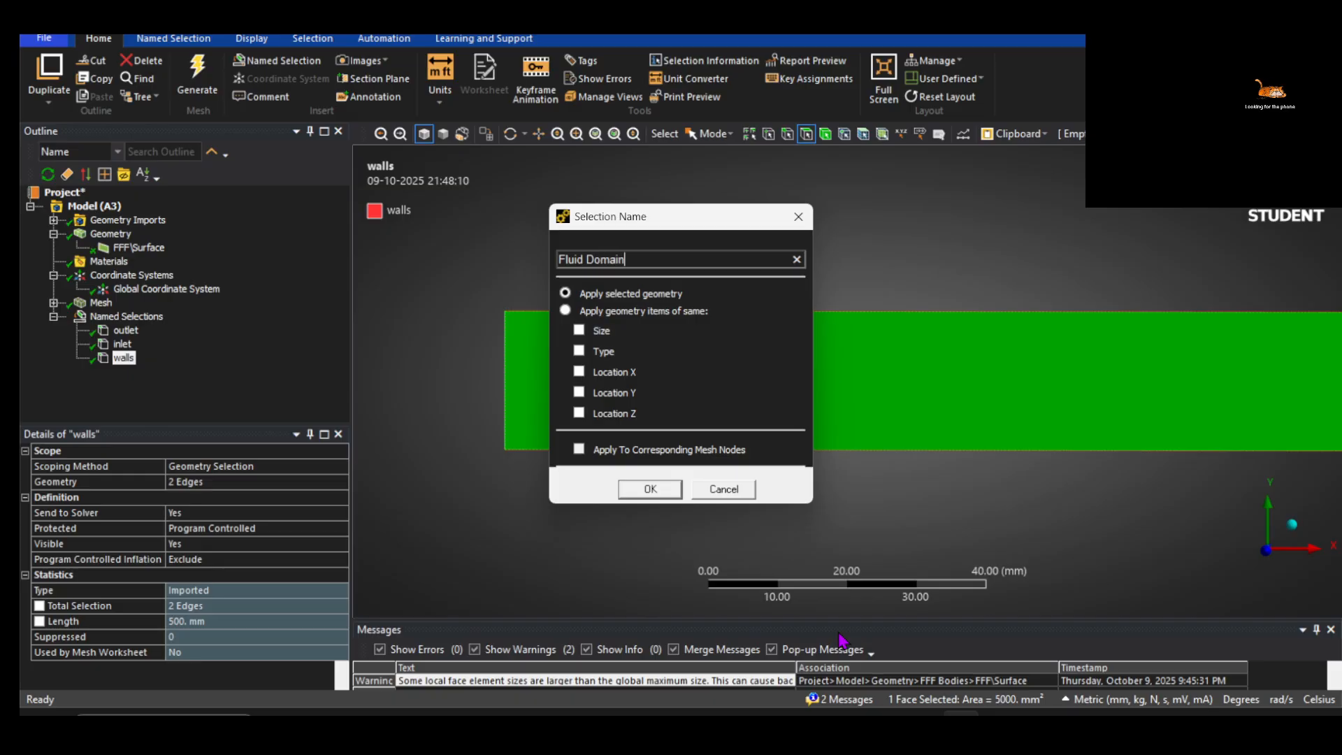
pyautogui.press('Return')
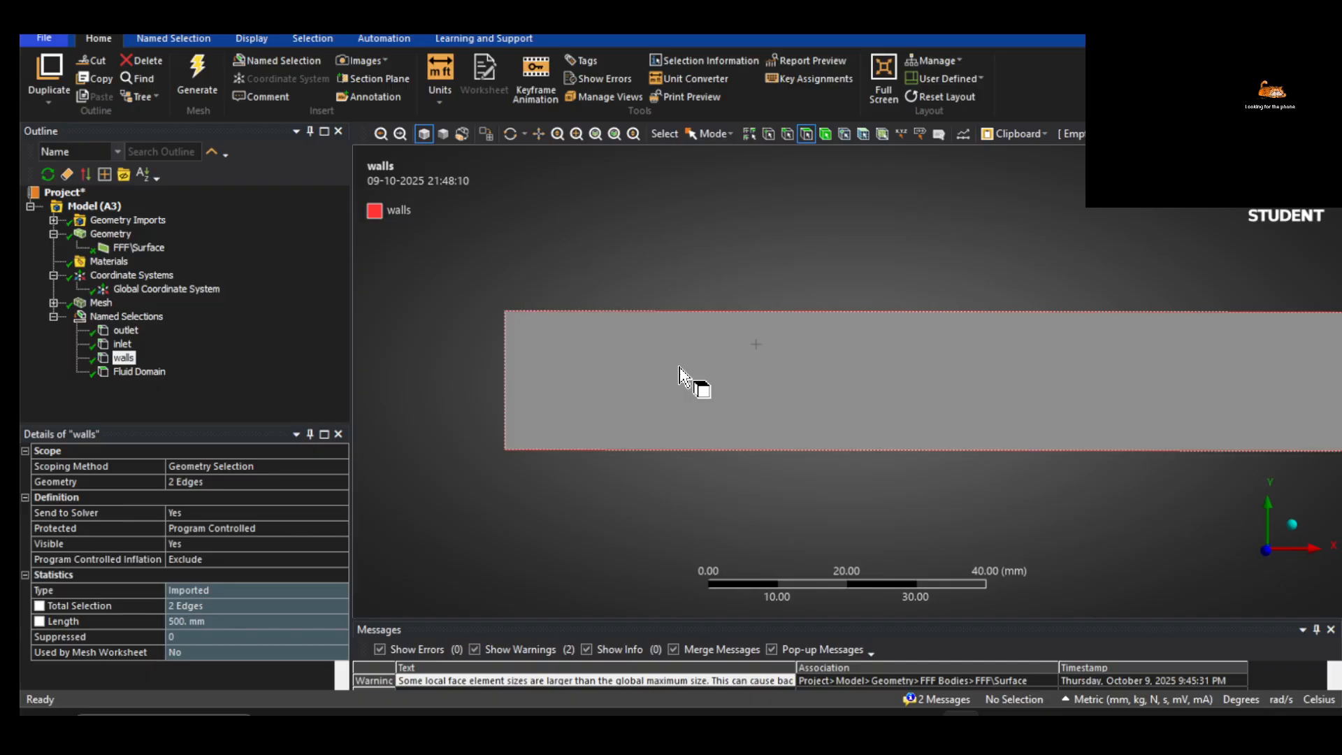
pyautogui.scroll(-2, 713, 371)
pyautogui.keyDown('ctrl'); pyautogui.moveTo(803, 384); pyautogui.dragTo(638, 380, button='middle'); pyautogui.keyUp('ctrl')
pyautogui.scroll(-1, 768, 411)
pyautogui.scroll(1, 741, 407)
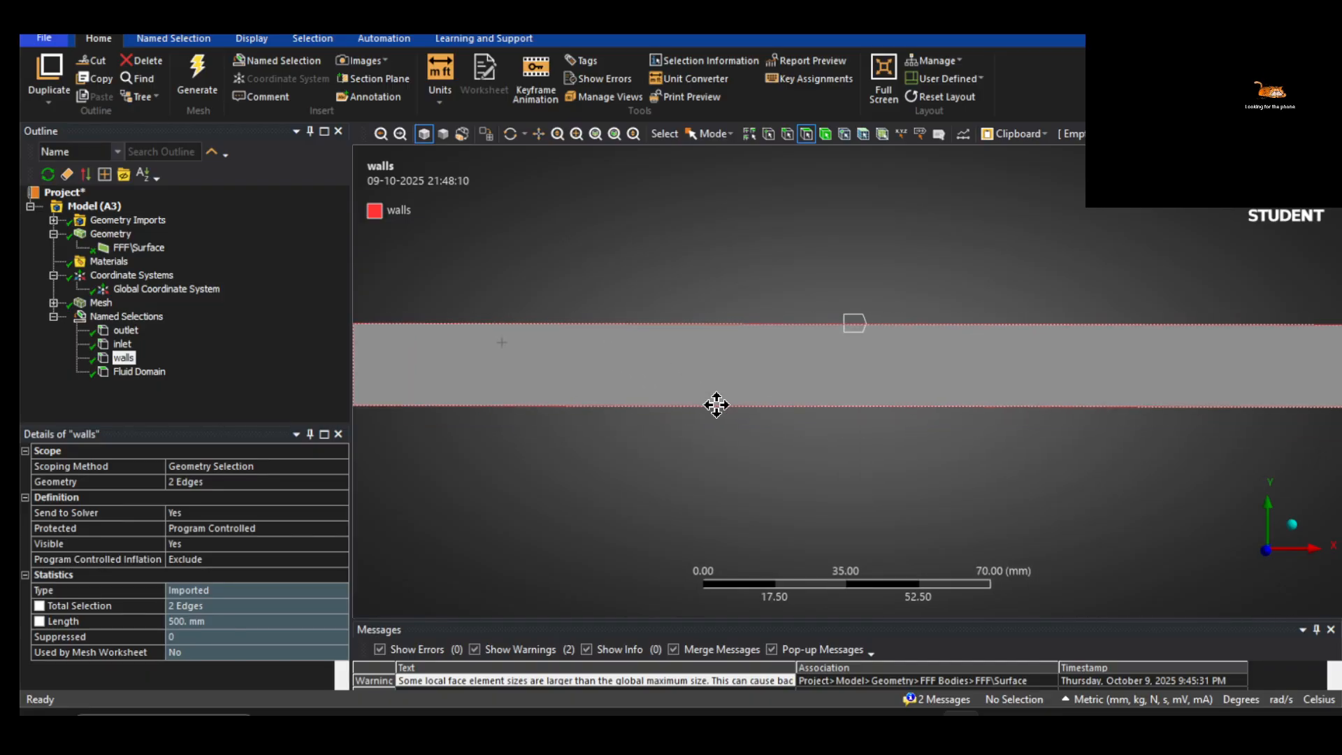
pyautogui.scroll(-2, 727, 405)
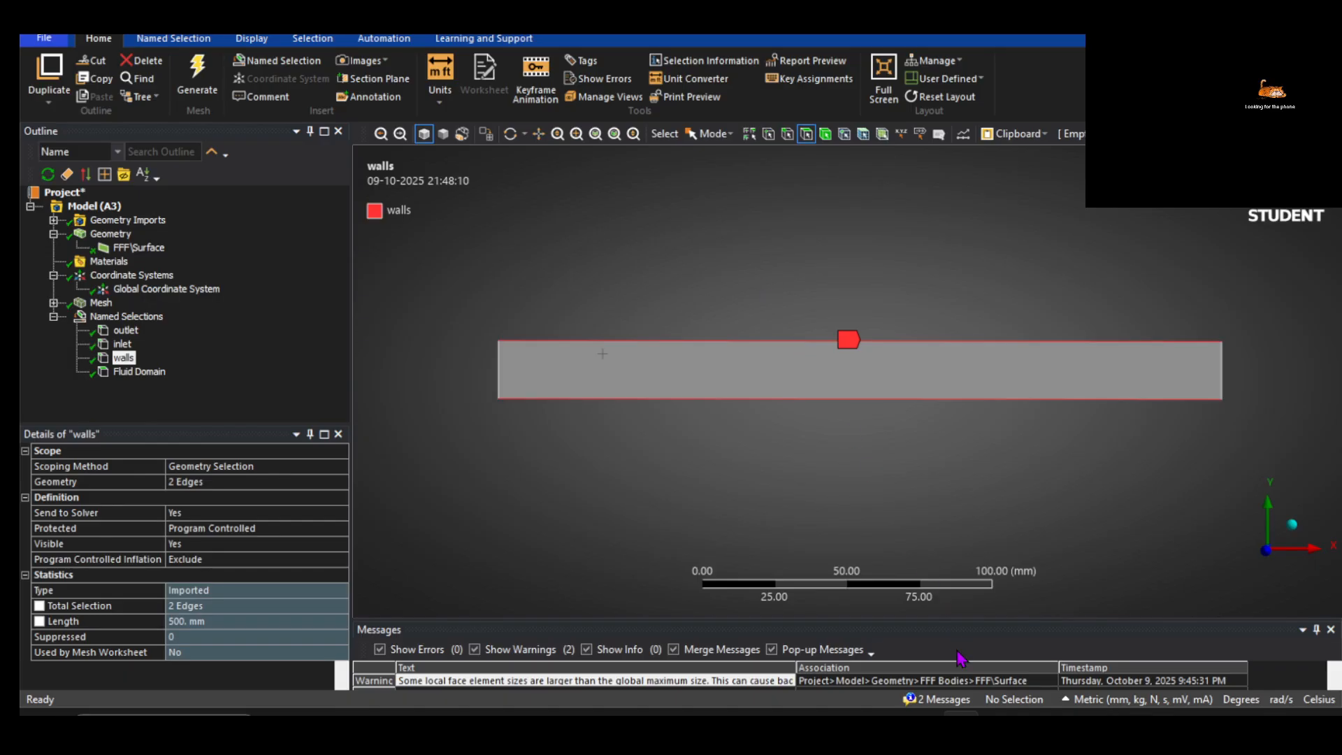
pyautogui.moveTo(961, 720)
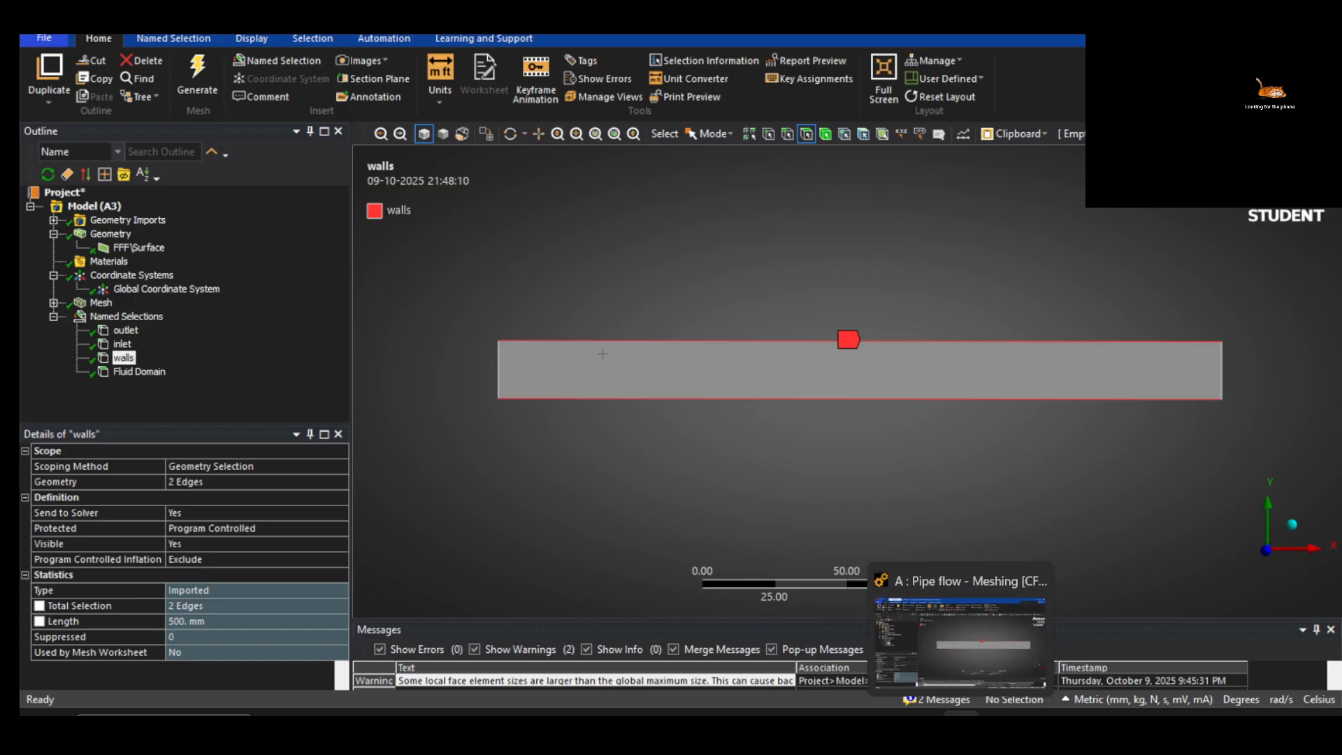